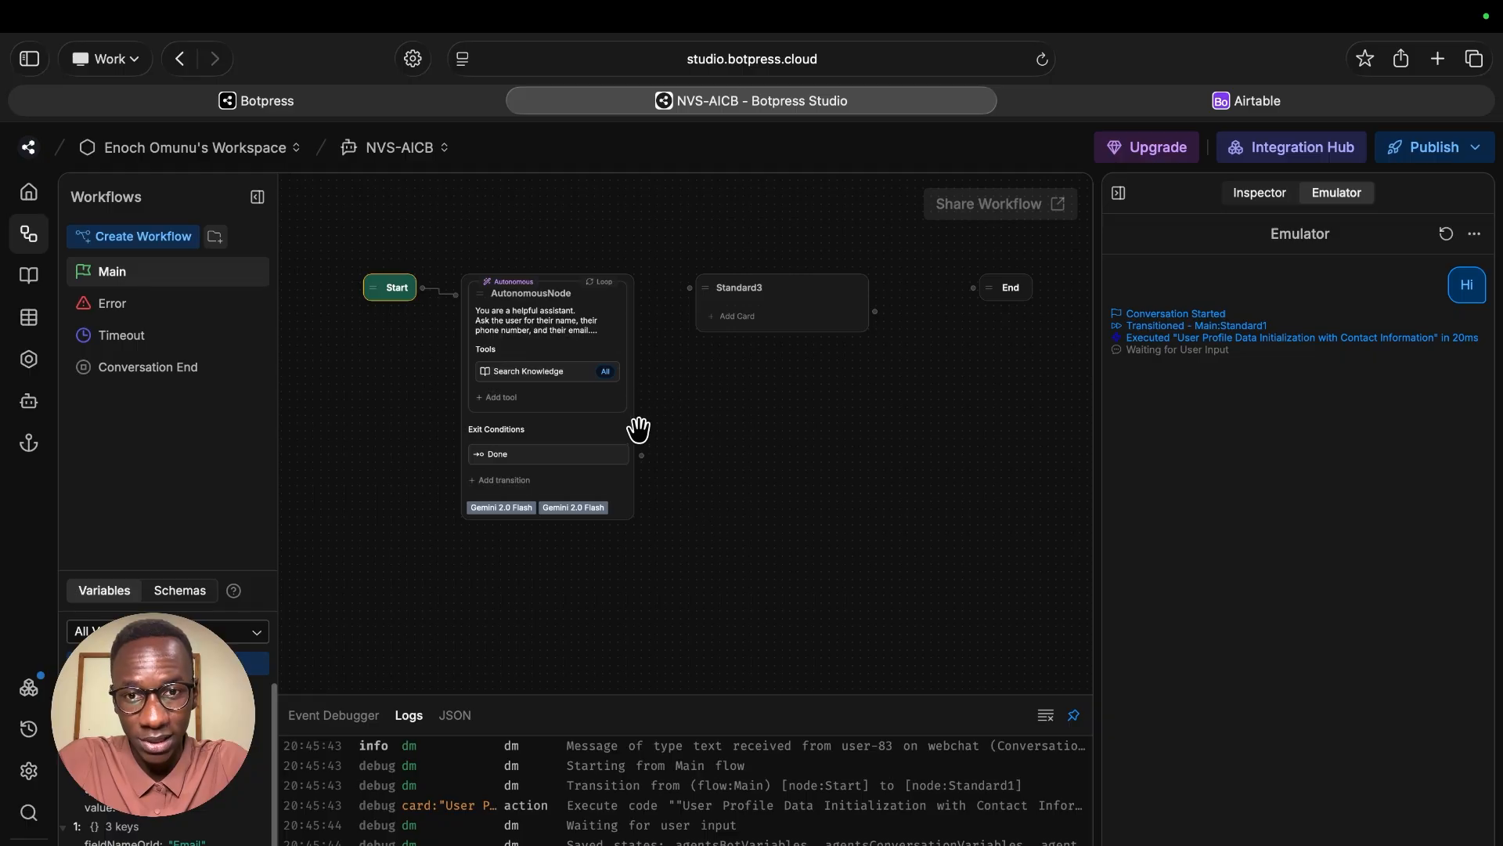
# - Connect the AutonomousNode's Done exit to the Standard3 node, and connect Standard3 to the End node
pyautogui.moveTo(641, 455); pyautogui.dragTo(709, 301)
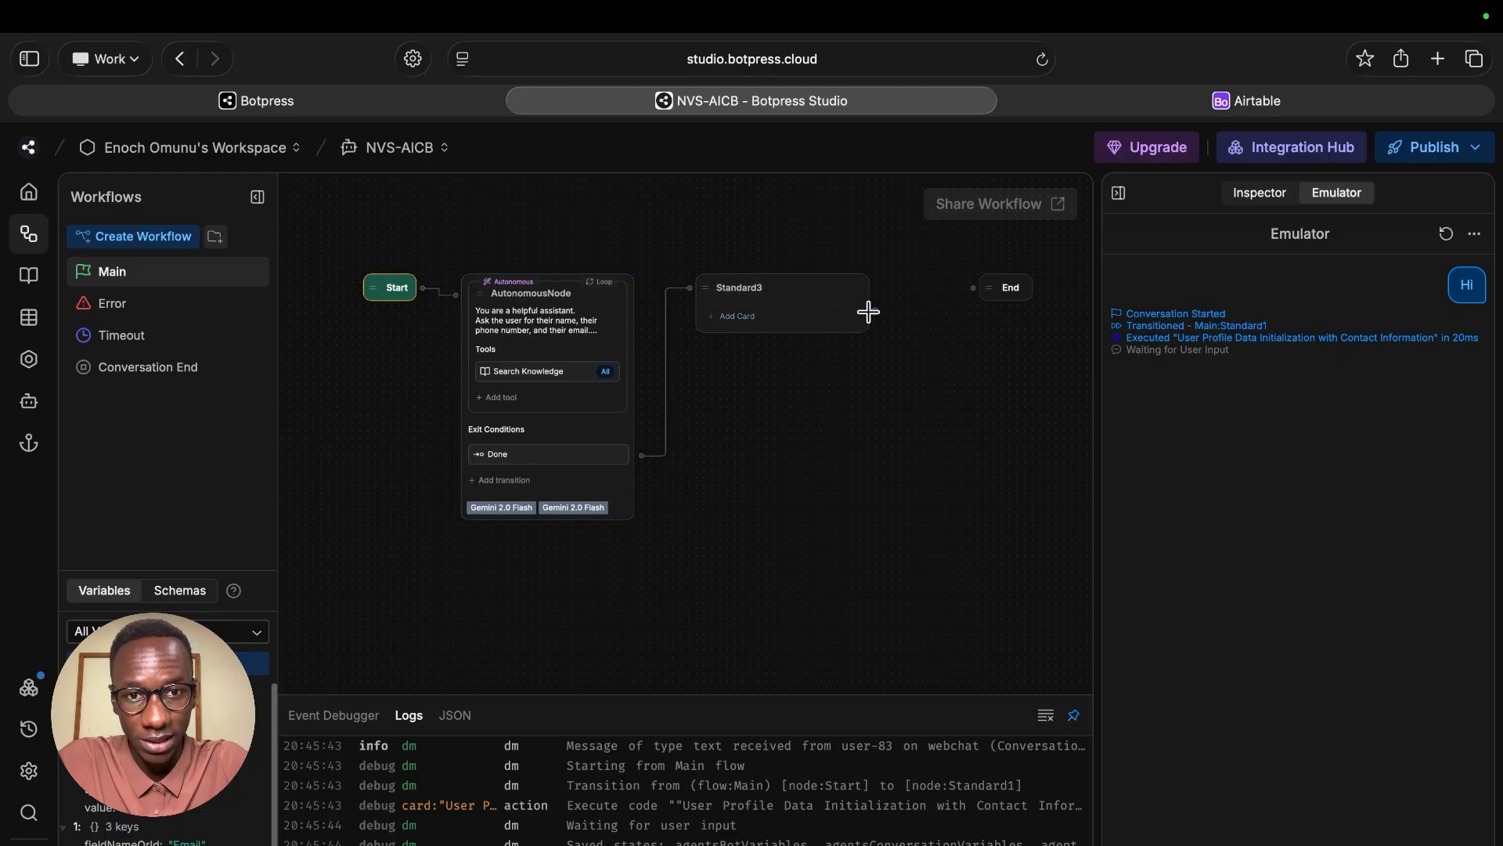
pyautogui.moveTo(868, 310); pyautogui.dragTo(975, 288)
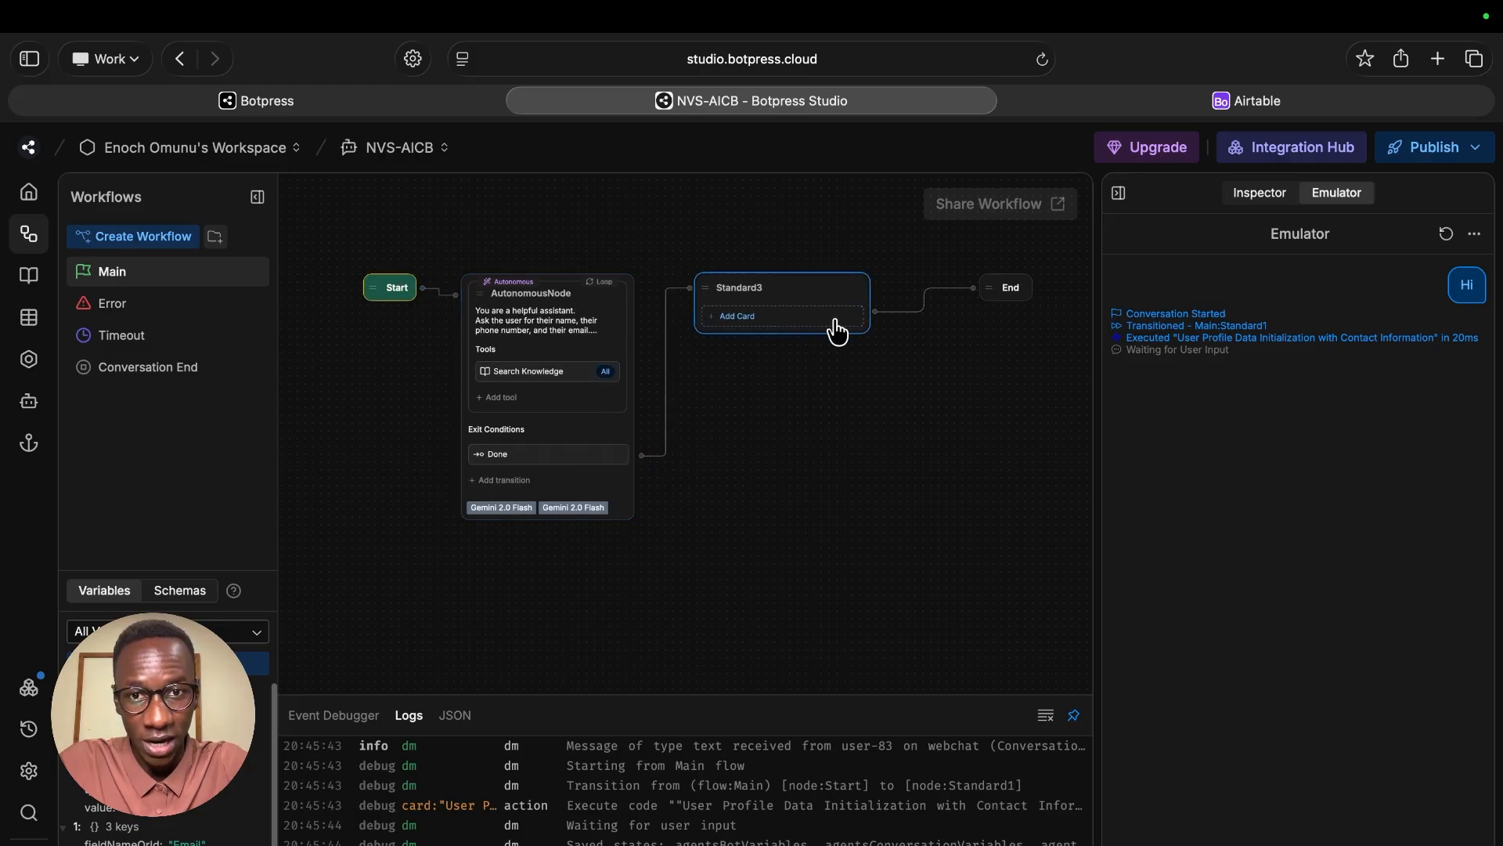
# - Review the AutonomousNode's full instructions for collecting name, phone and email, and close the instructions editor
pyautogui.click(542, 317)
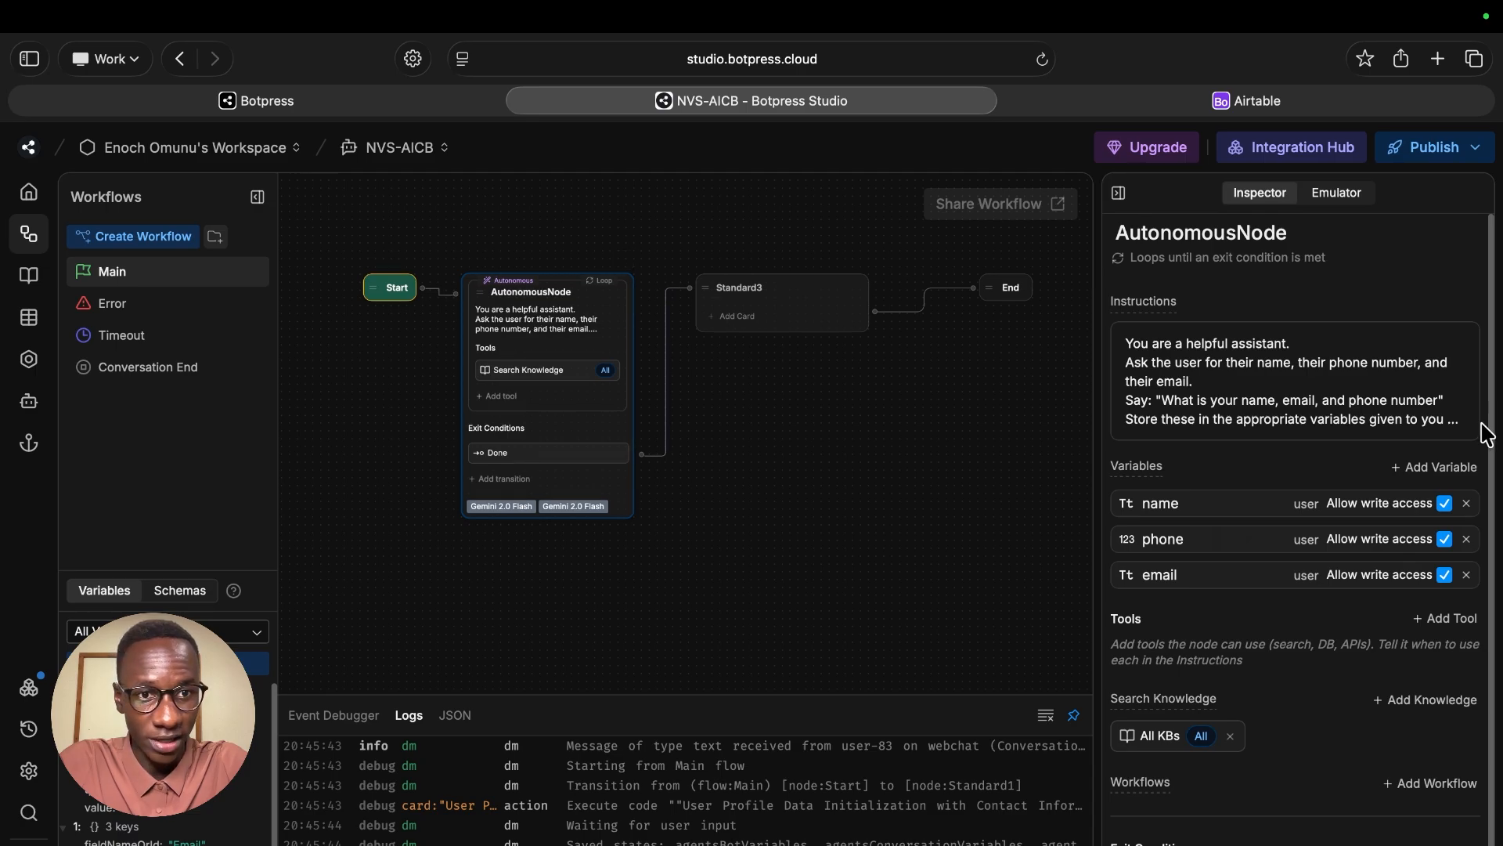
pyautogui.click(1383, 411)
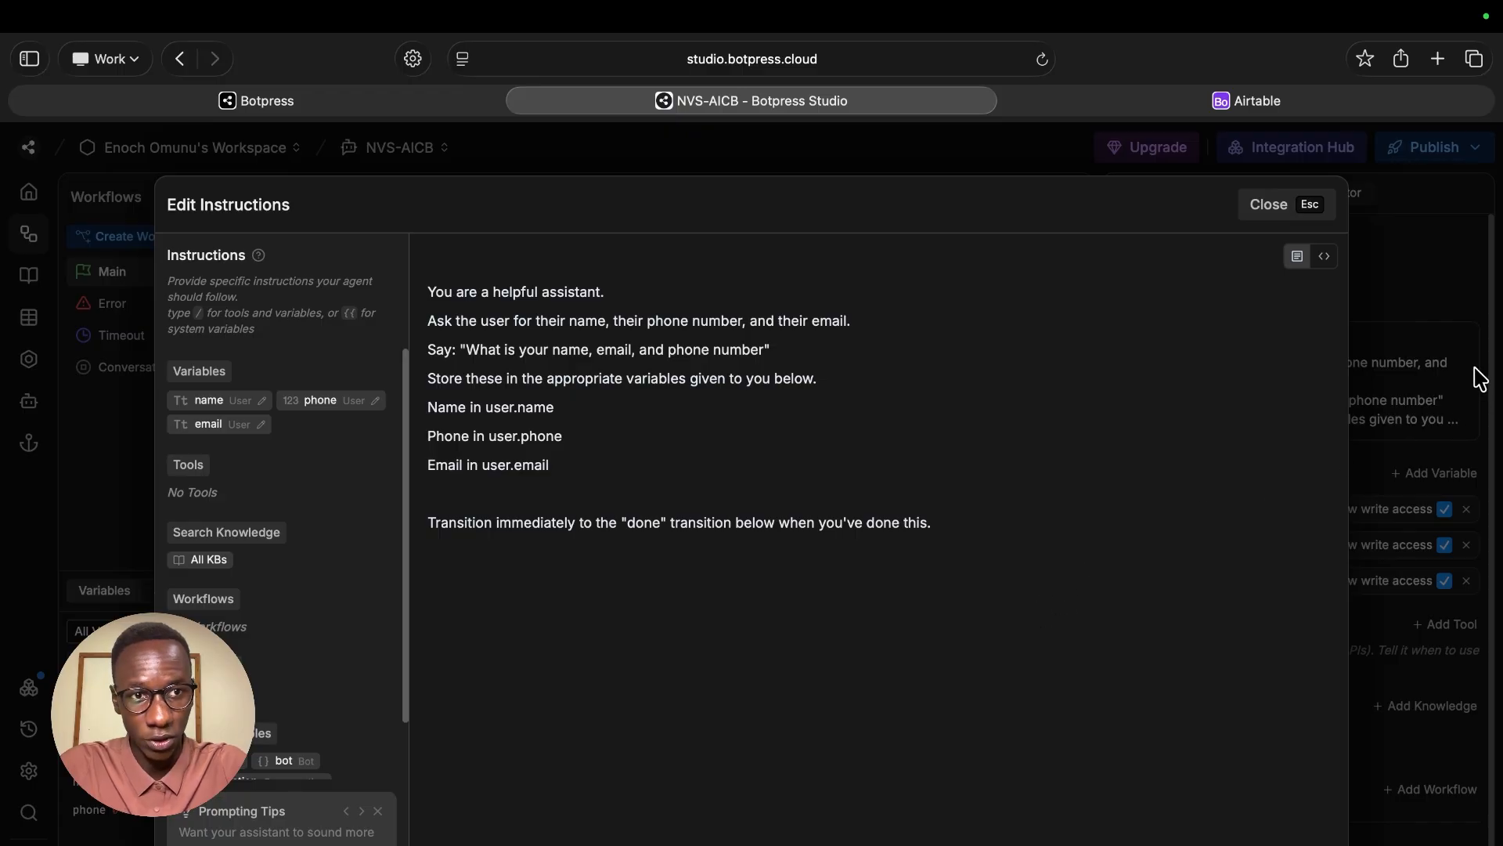
pyautogui.click(1312, 203)
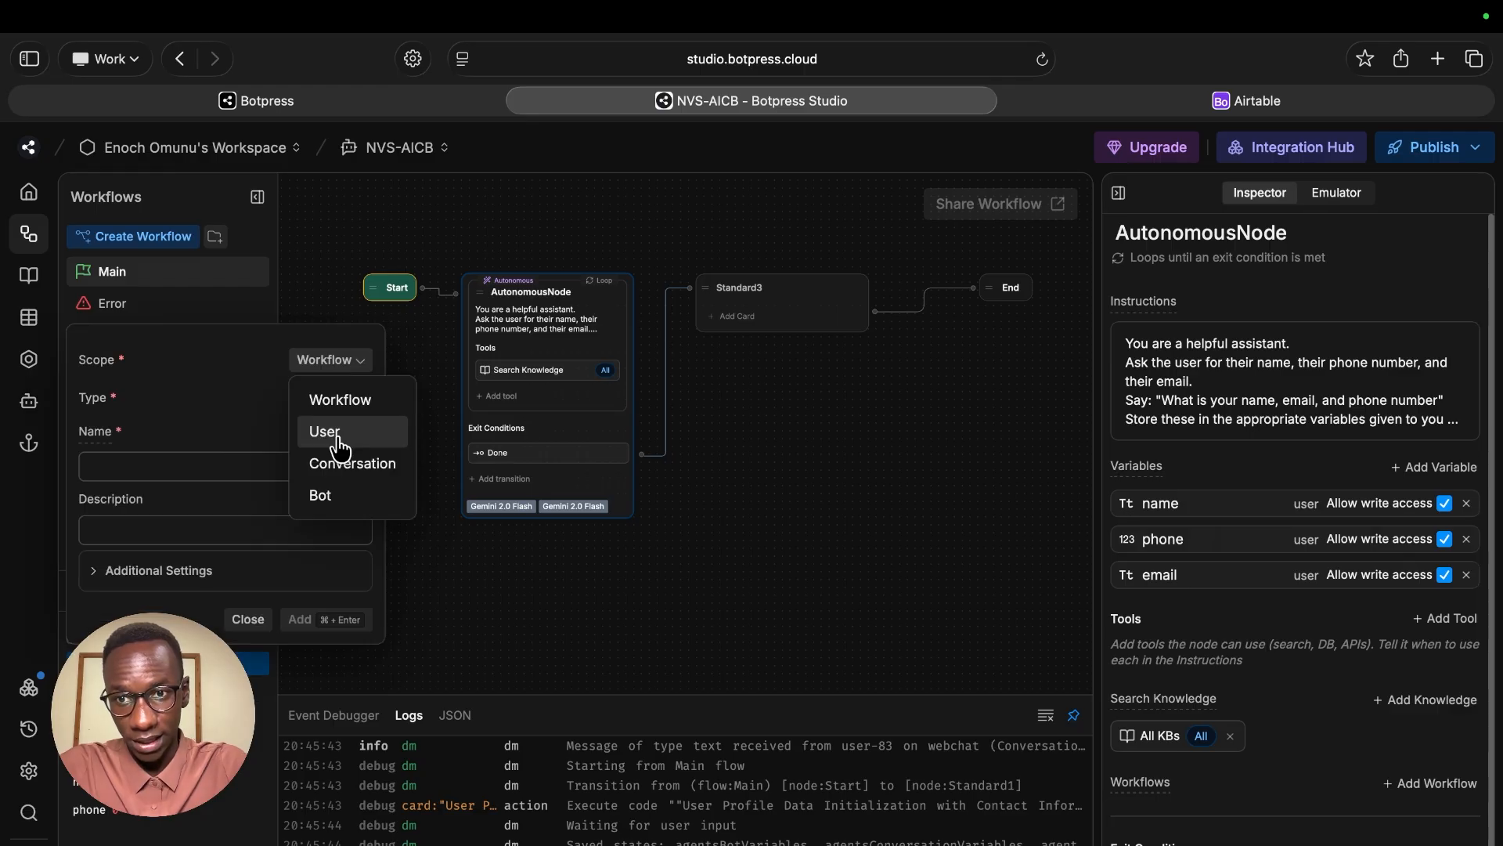
pyautogui.click(338, 448)
pyautogui.click(292, 462)
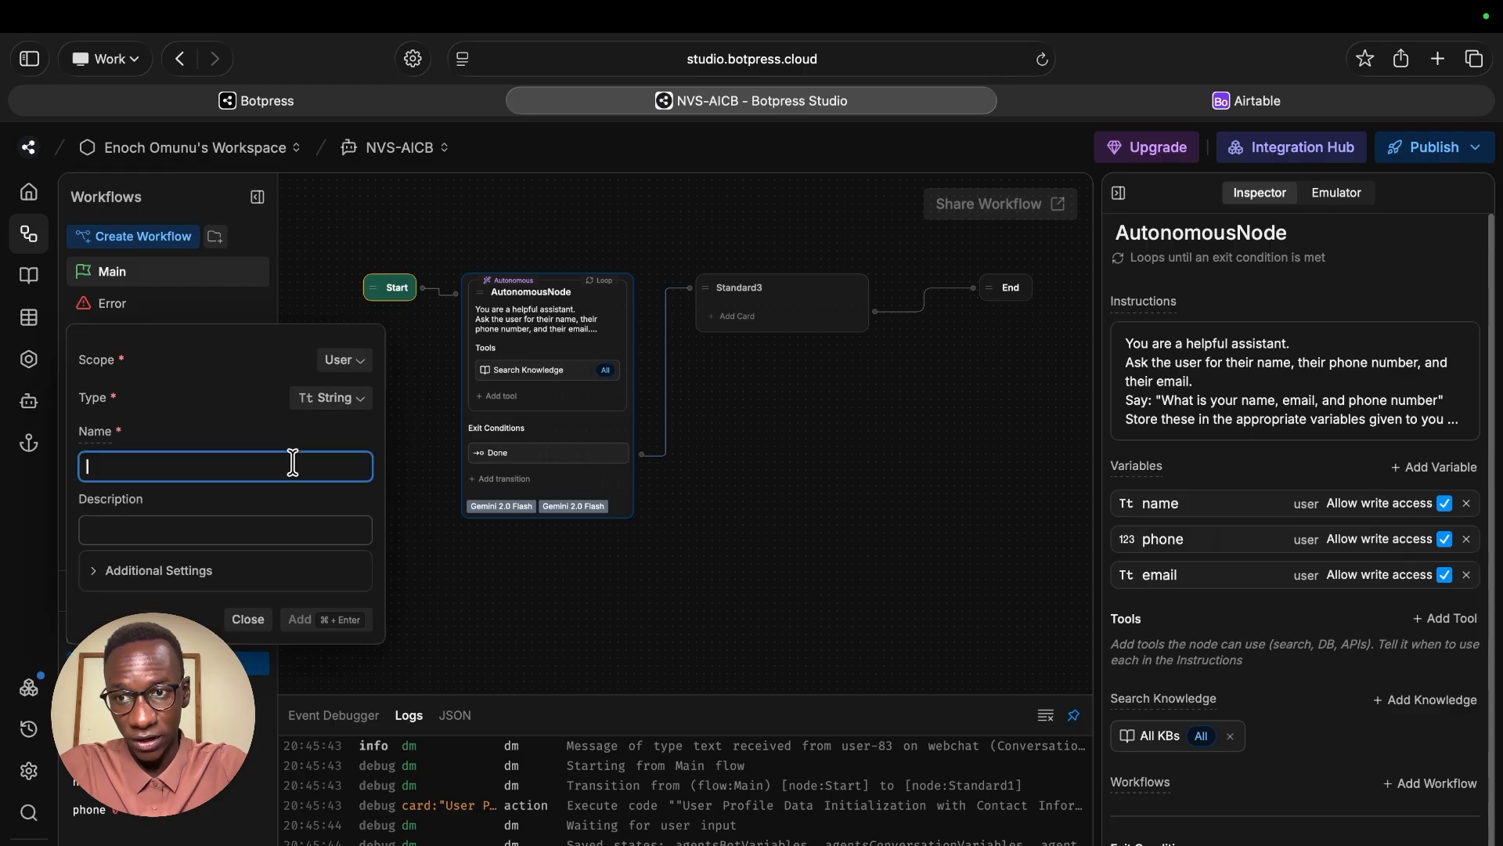
pyautogui.write('name')
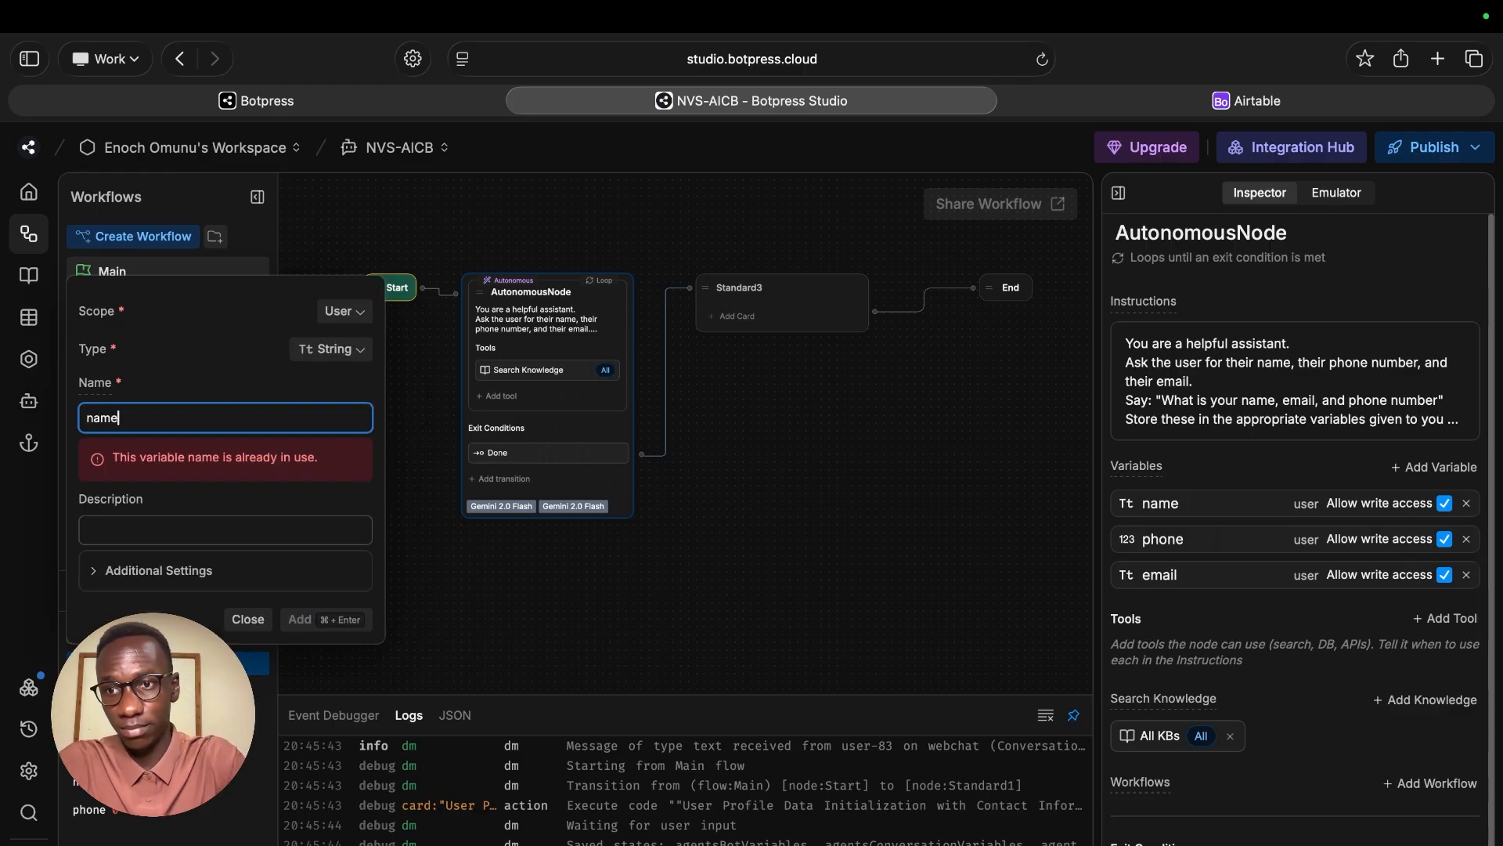
pyautogui.press('BackSpace')
pyautogui.press('BackSpace')
pyautogui.press('BackSpace')
pyautogui.press('BackSpace')
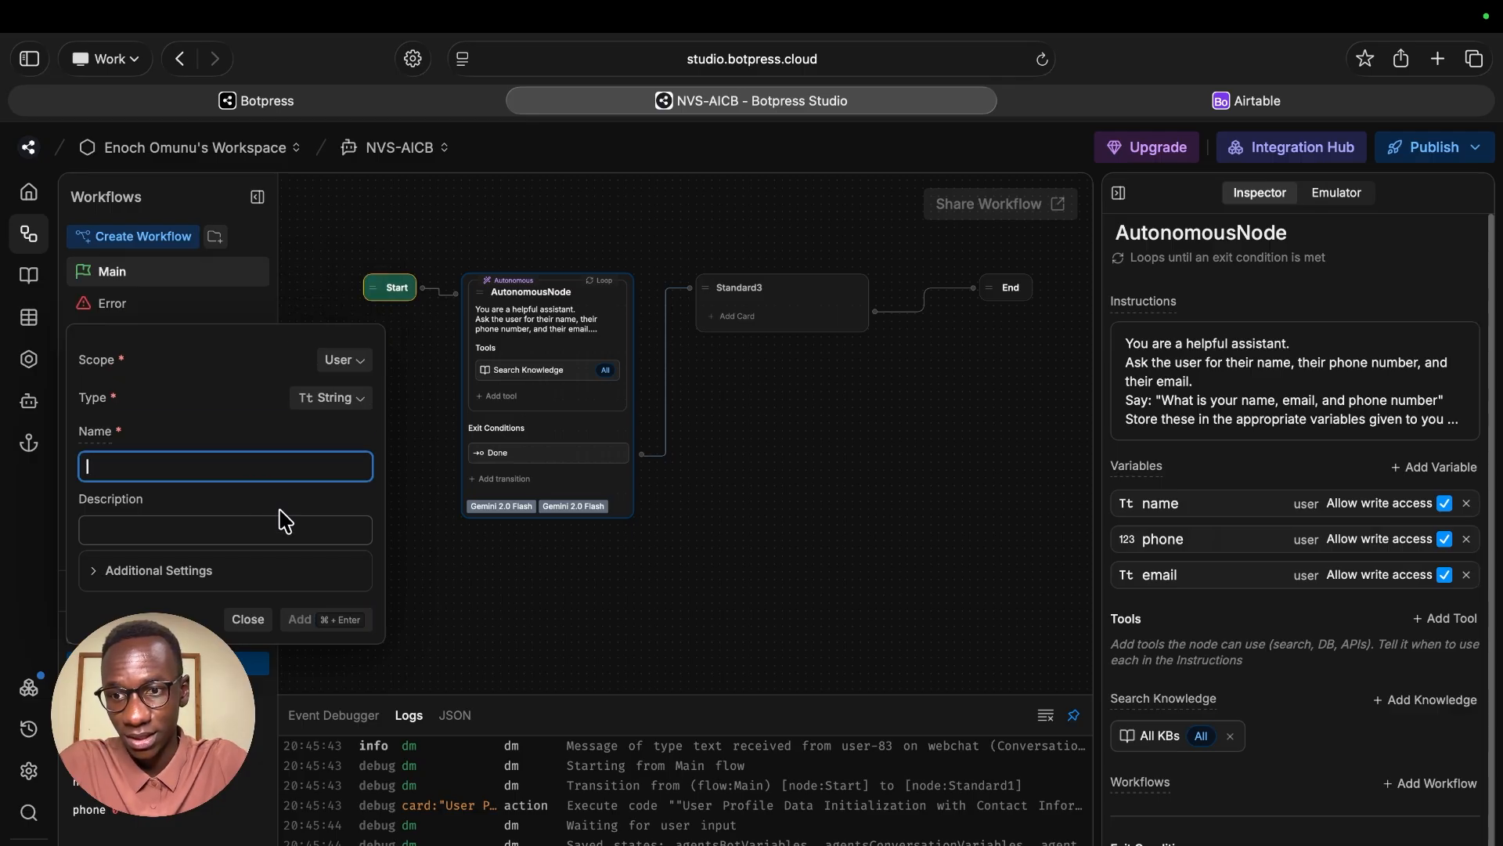
pyautogui.write('email')
pyautogui.press('BackSpace')
pyautogui.press('BackSpace')
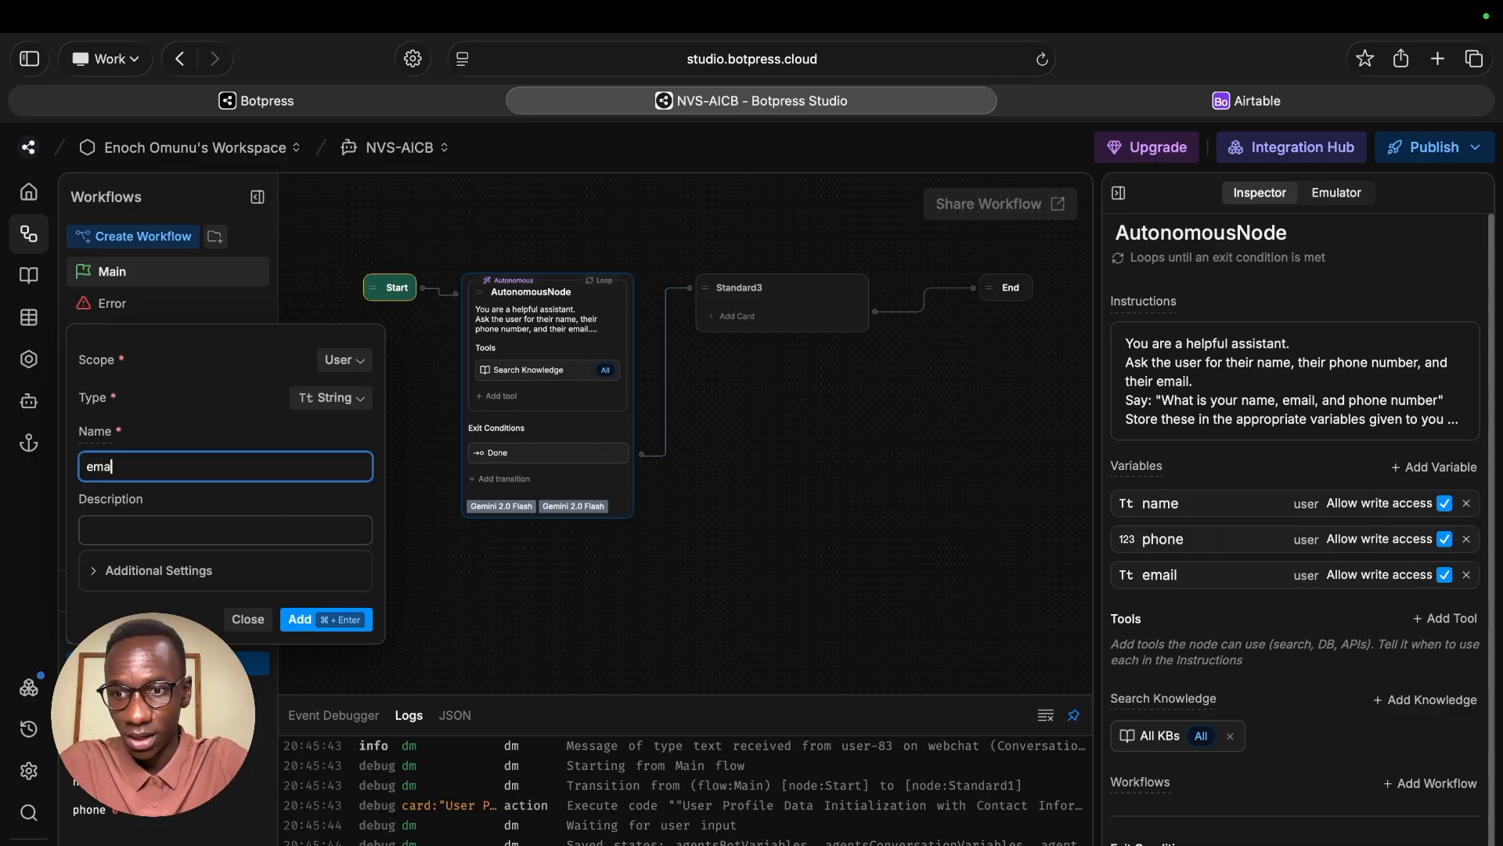
pyautogui.press('BackSpace')
pyautogui.press('BackSpace')
pyautogui.press('BackSpace')
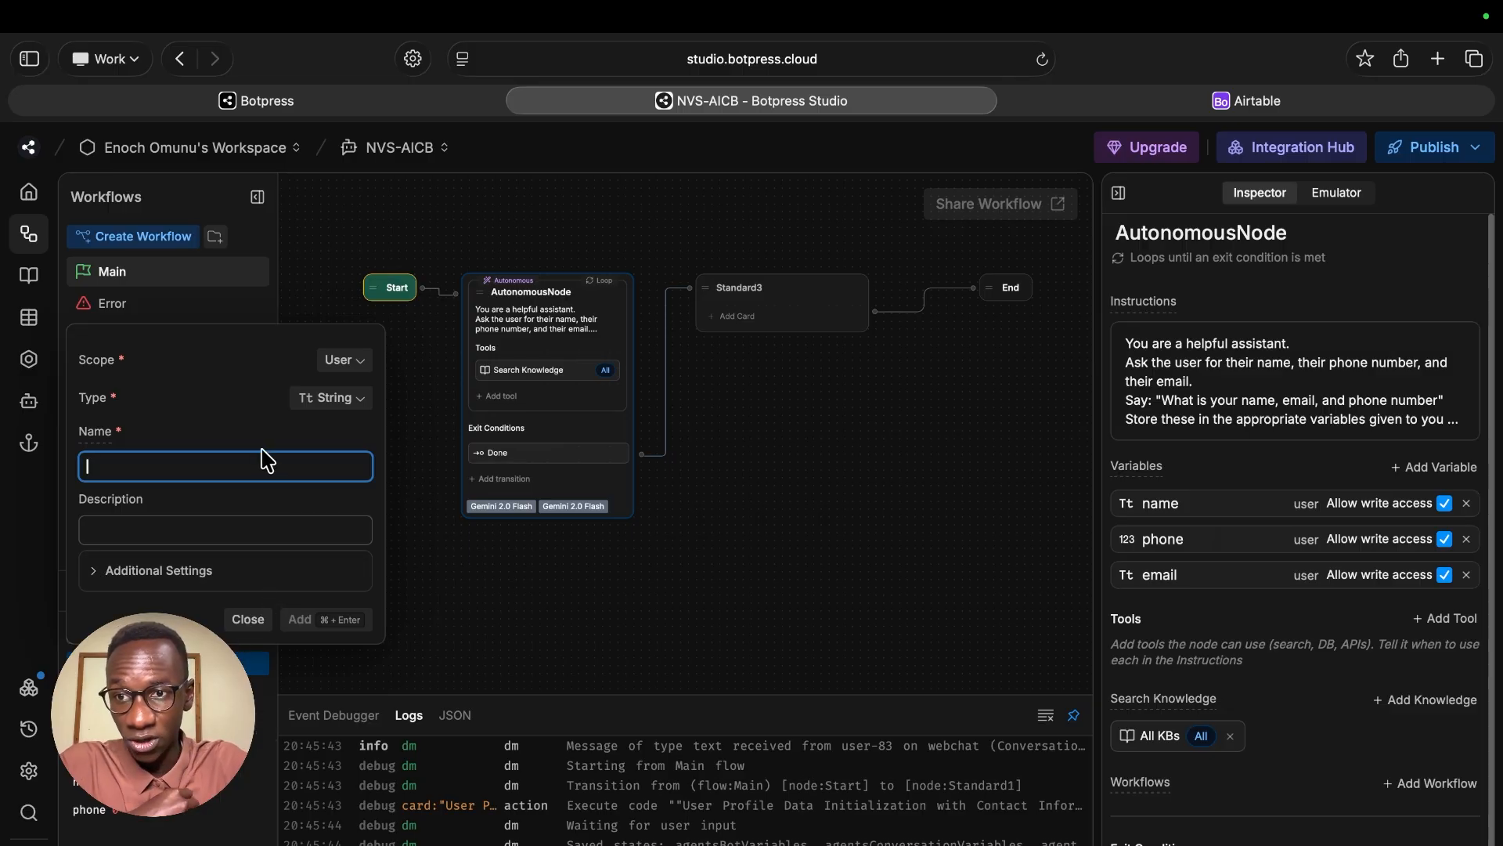
pyautogui.click(327, 397)
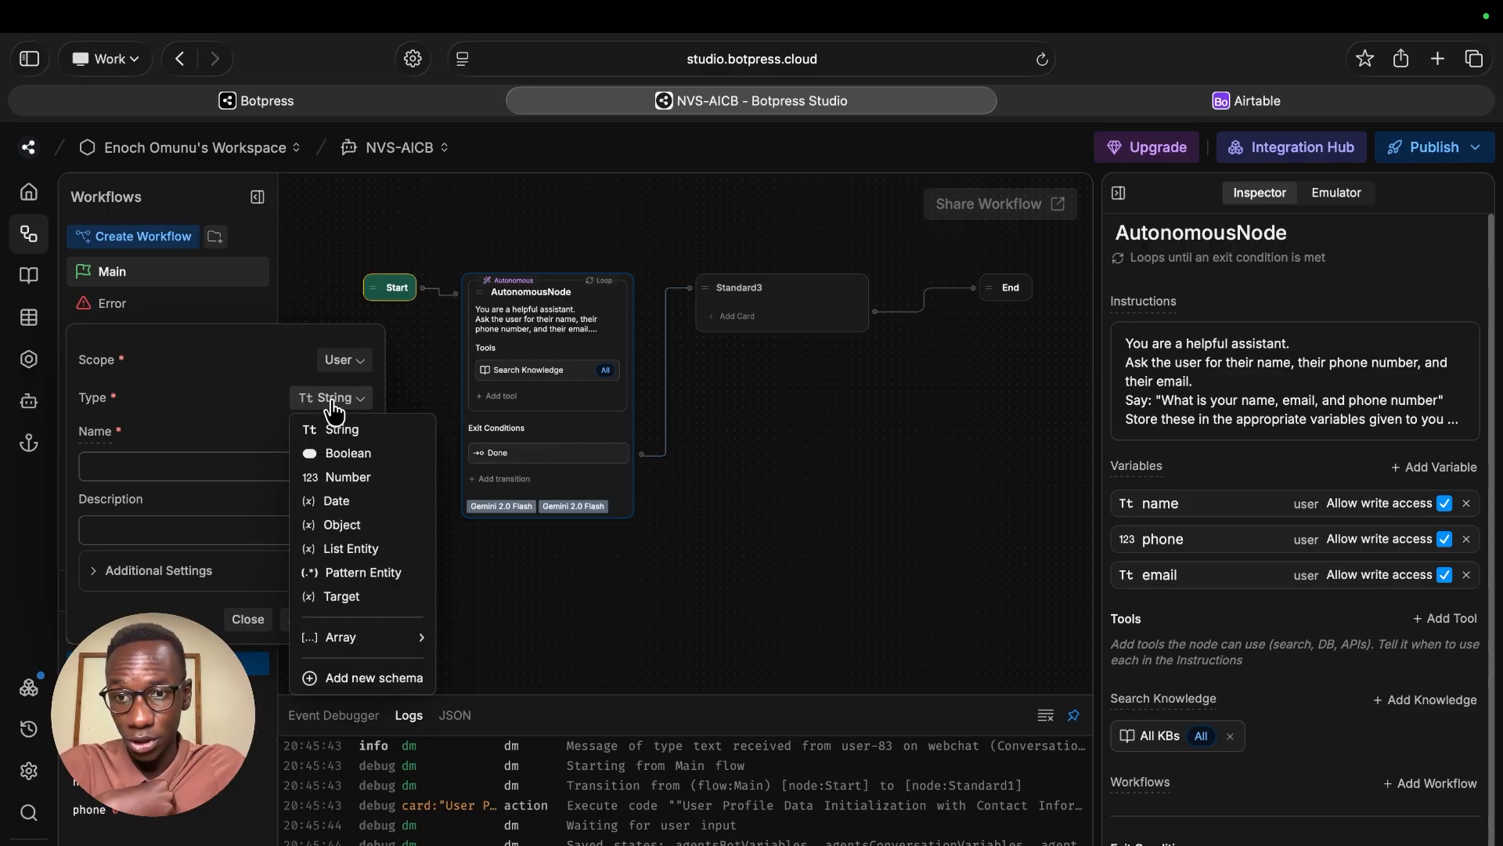
pyautogui.moveTo(391, 650)
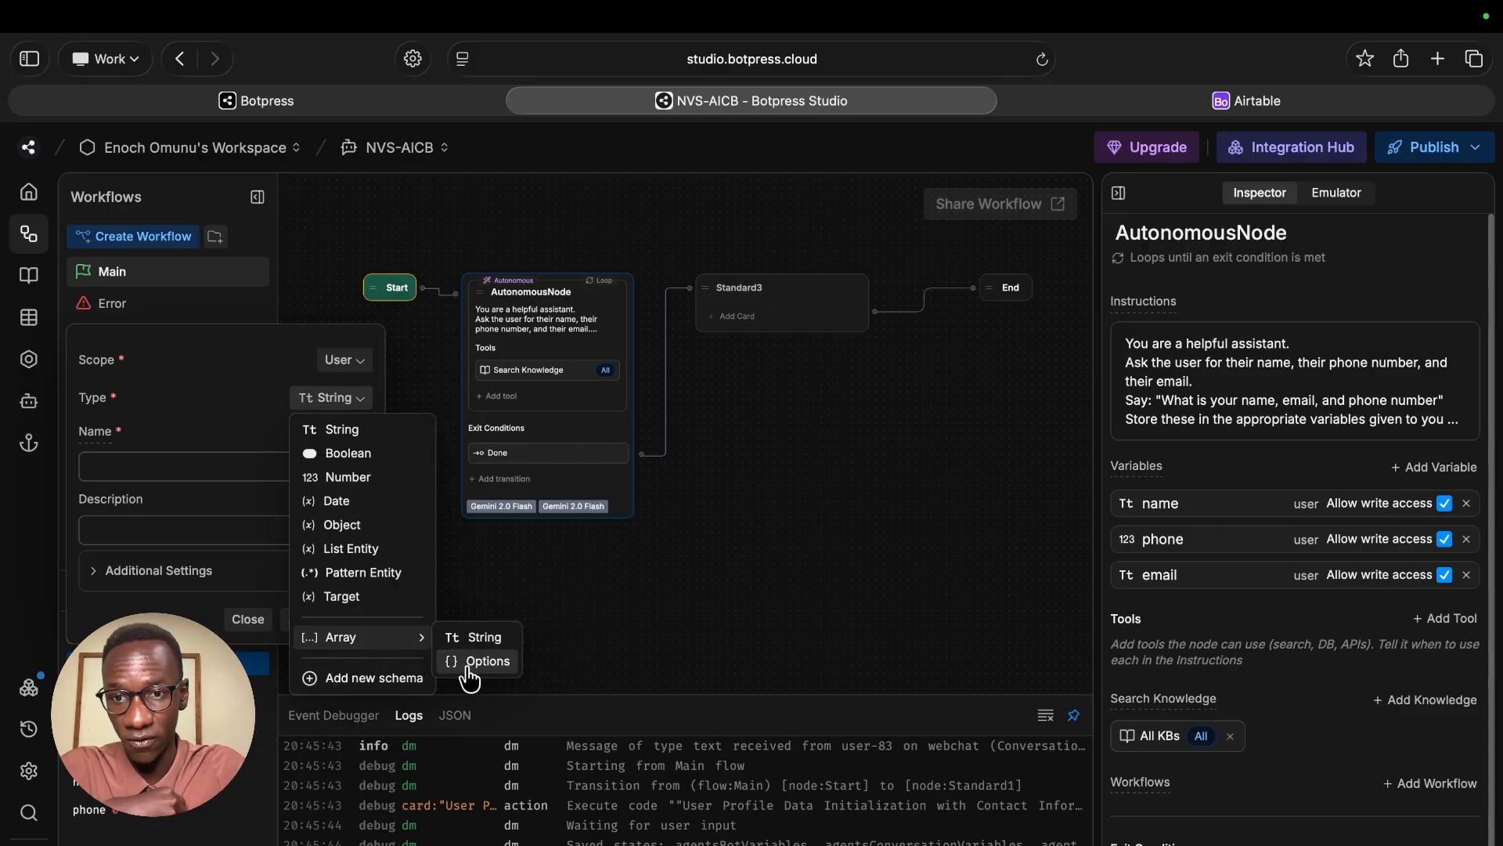
pyautogui.click(117, 806)
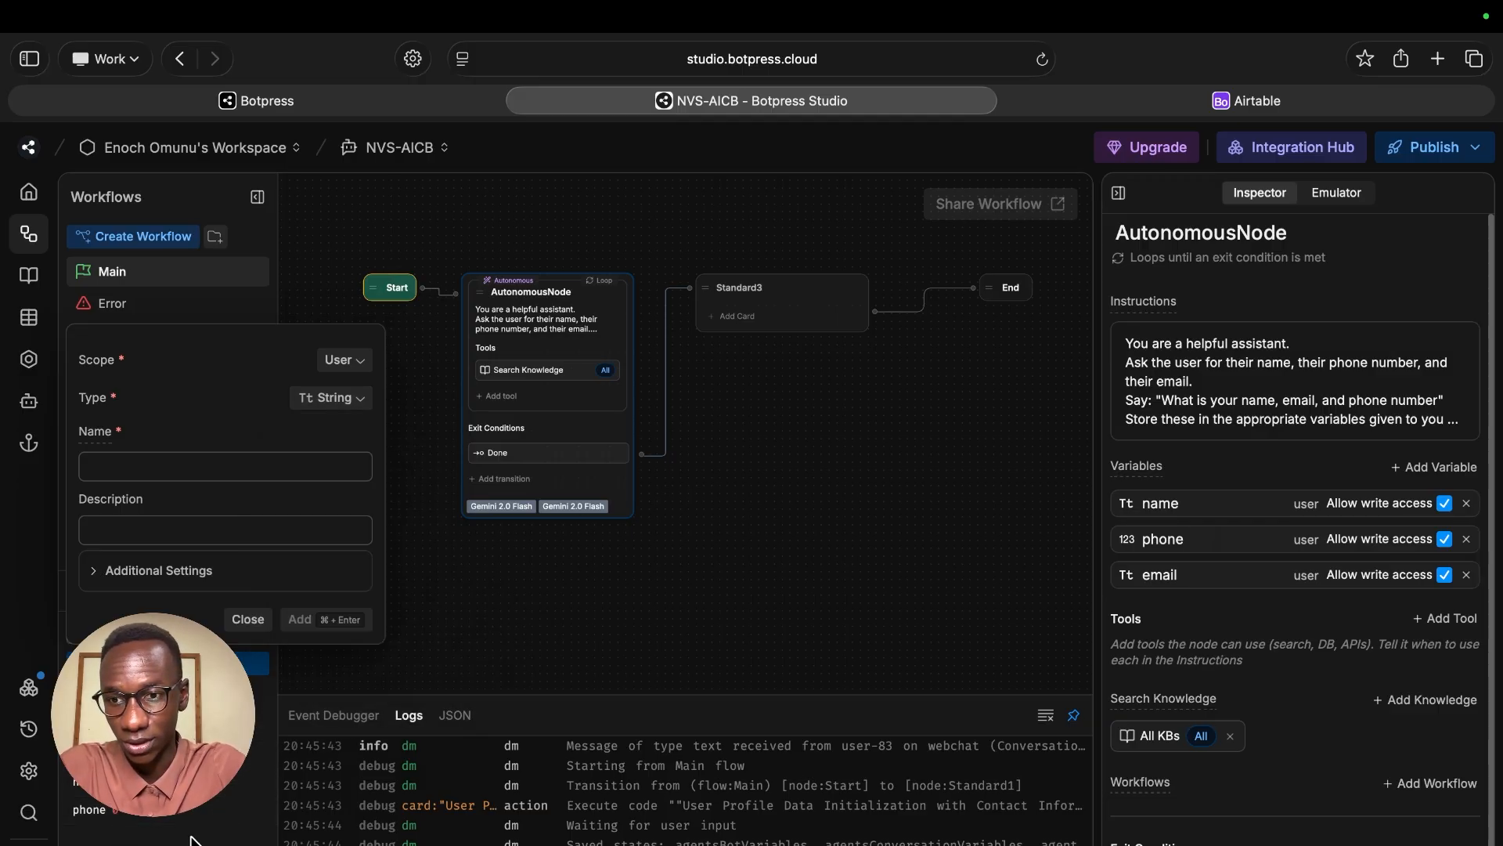
pyautogui.press('Escape')
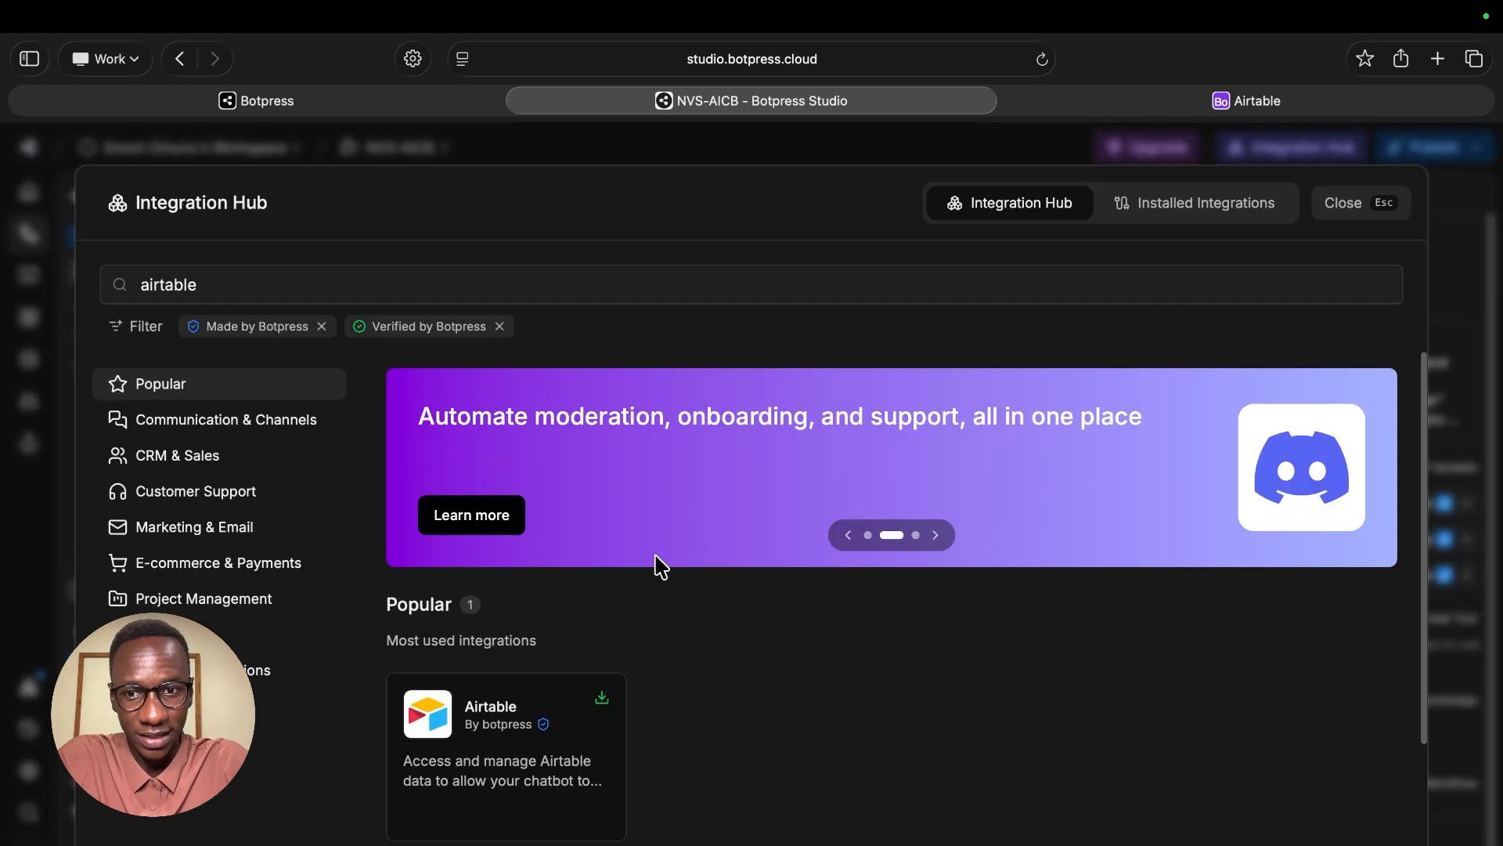
# - Open the Airtable integration from the Integration Hub and examine its configuration fields
pyautogui.click(1343, 207)
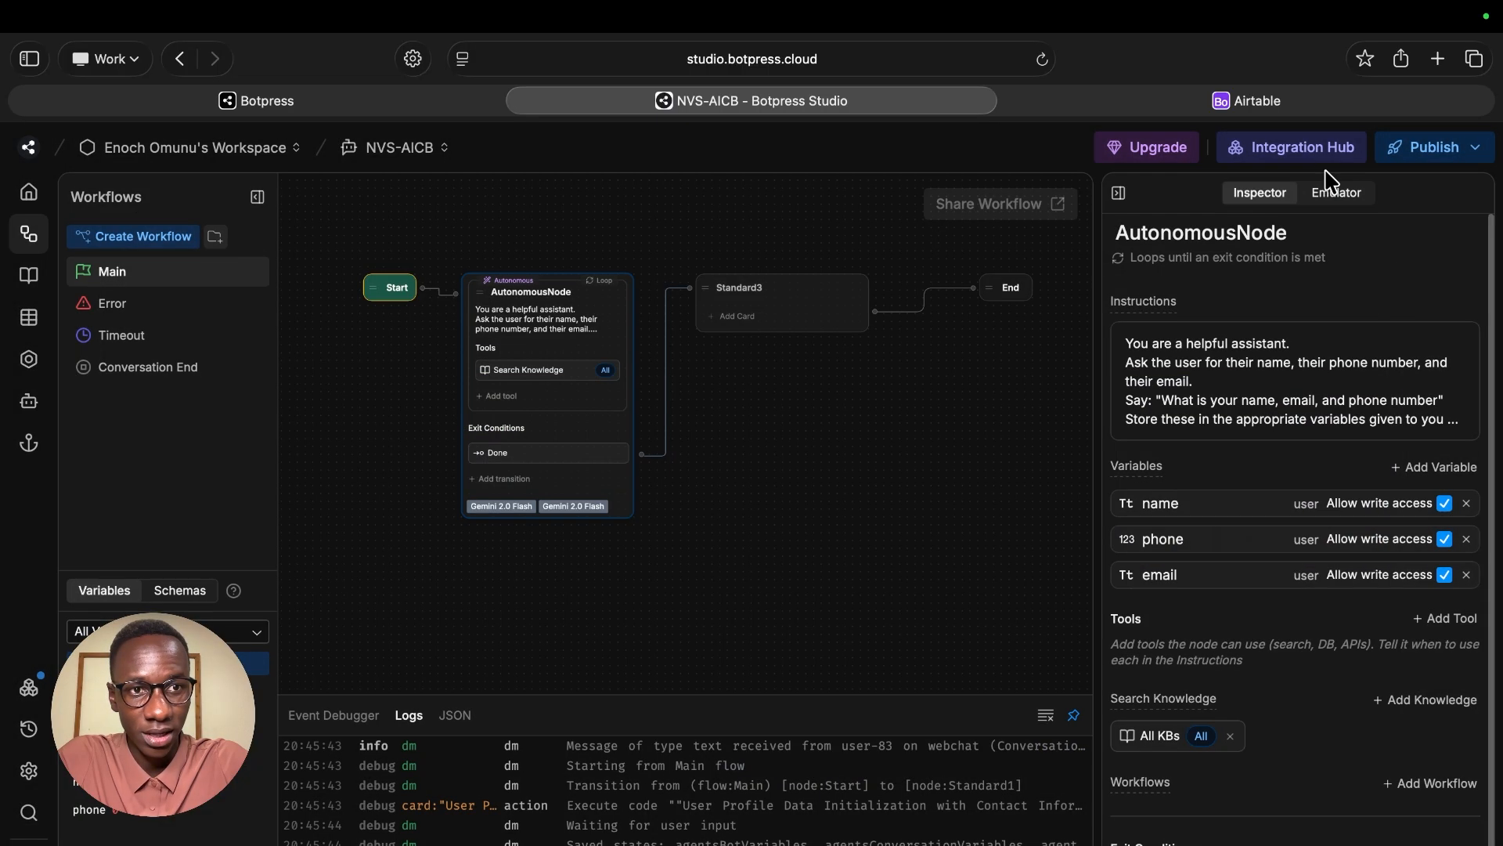
pyautogui.click(1284, 148)
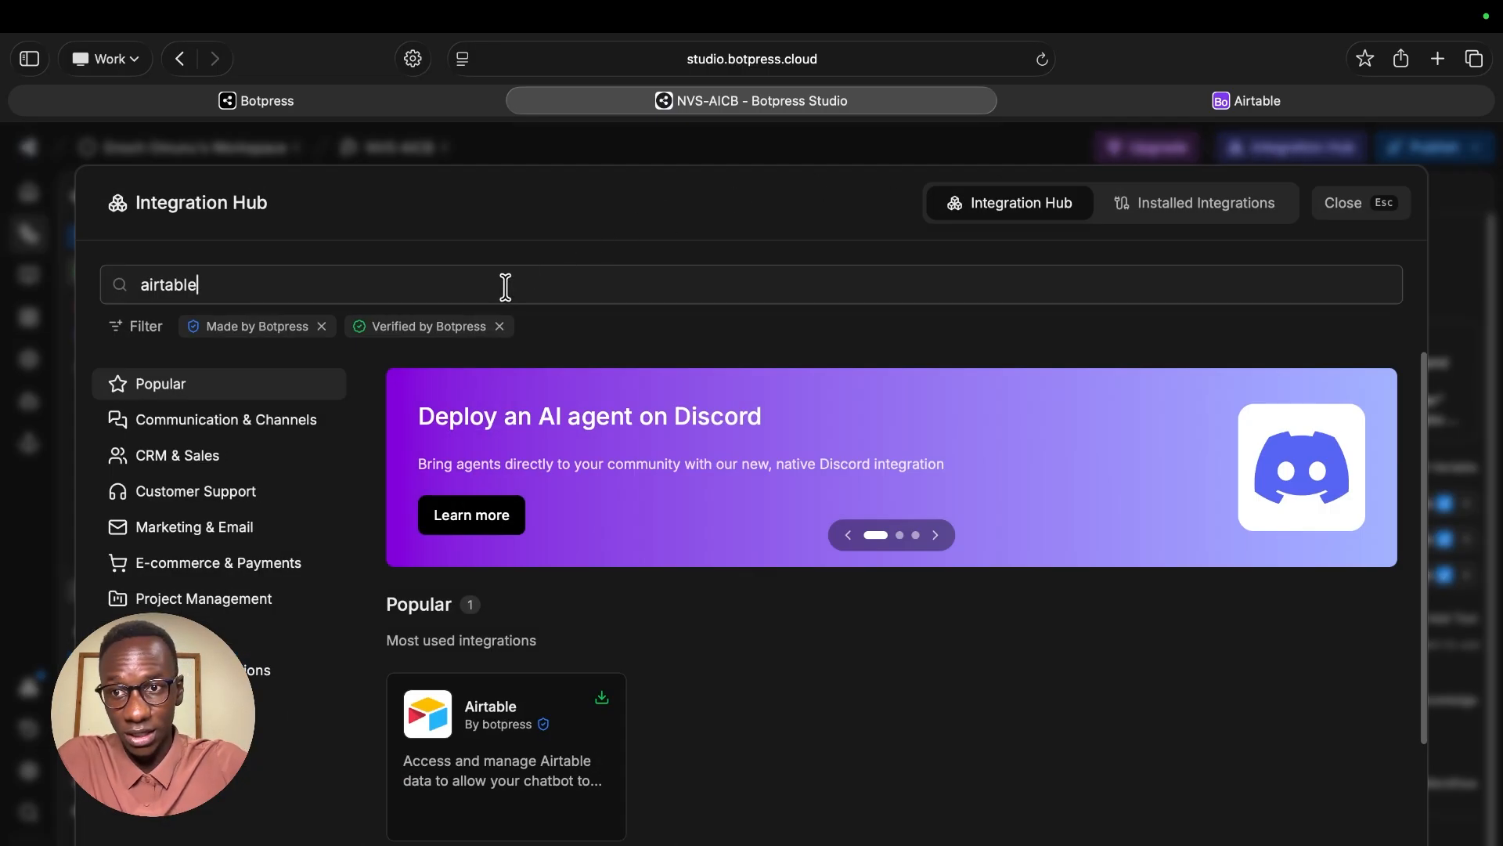
pyautogui.click(486, 734)
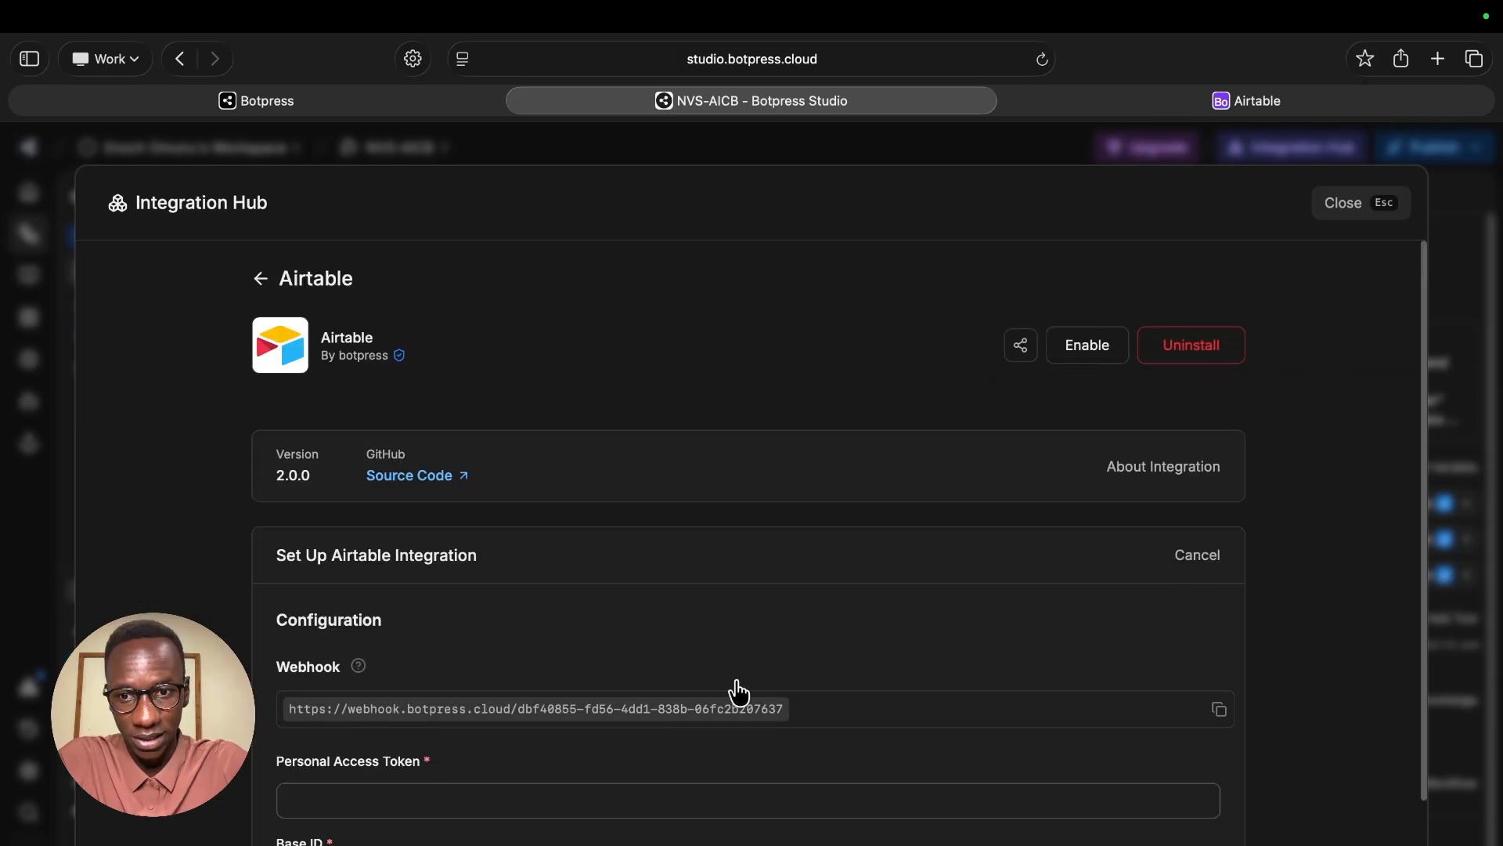
pyautogui.scroll(-3, 626, 833)
pyautogui.scroll(2, 626, 834)
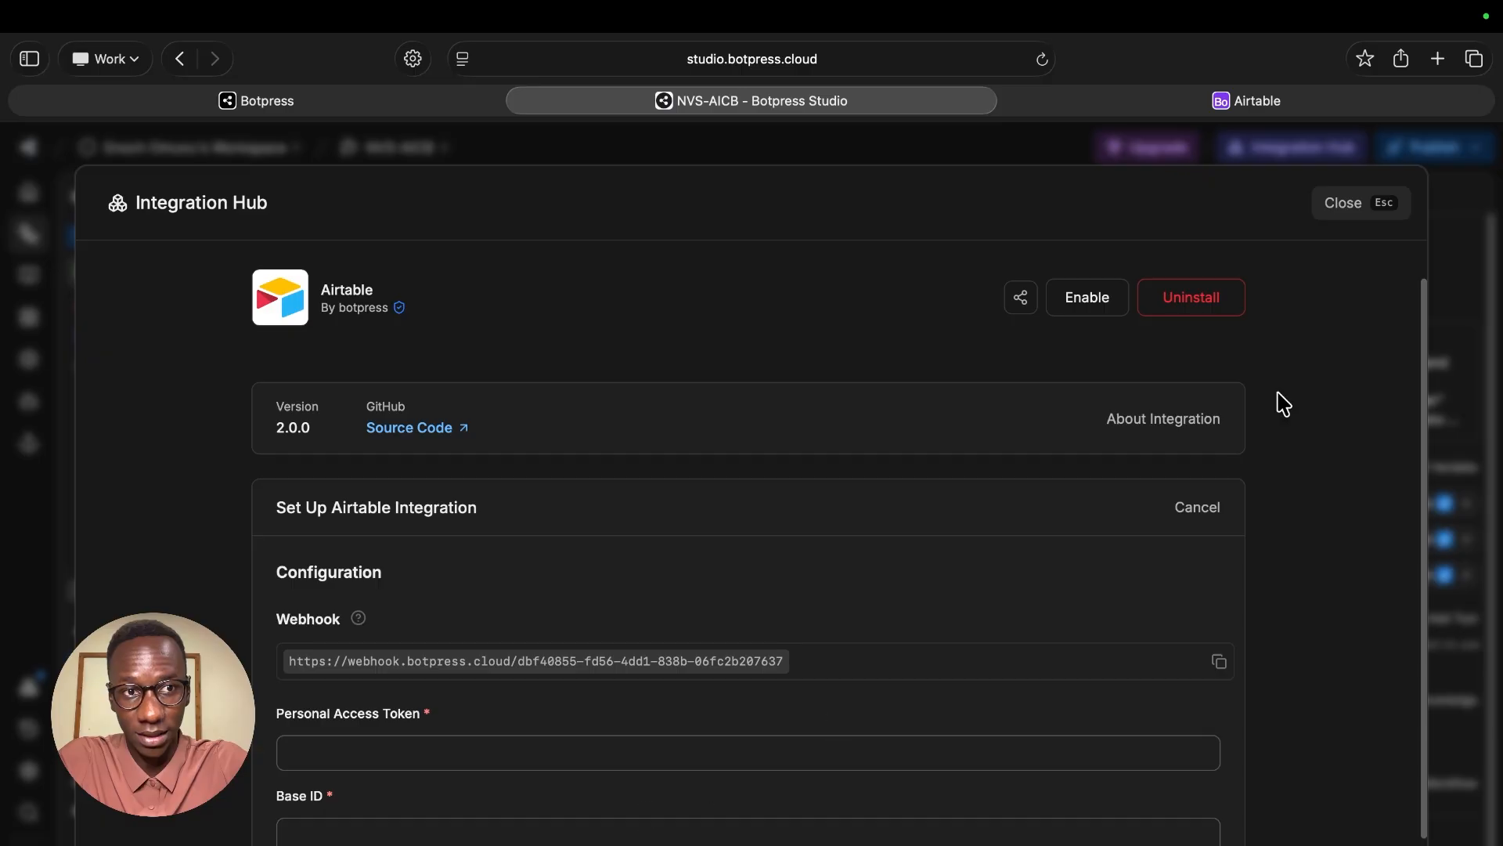
# - Switch to Airtable and create a new workspace named Botpress Testing
pyautogui.hotkey('ctrl', 'Tab')
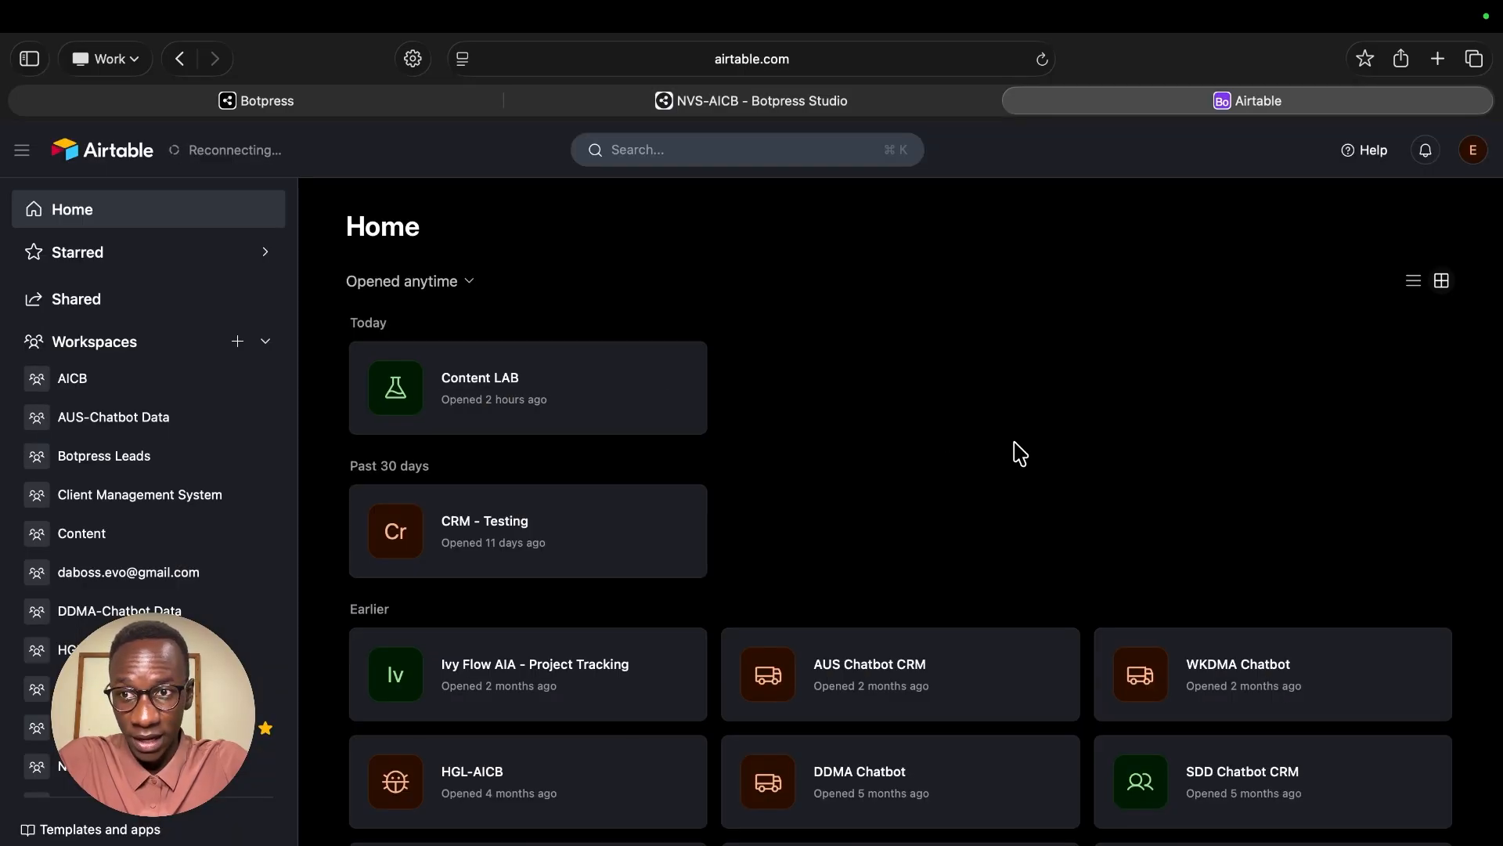
pyautogui.click(237, 343)
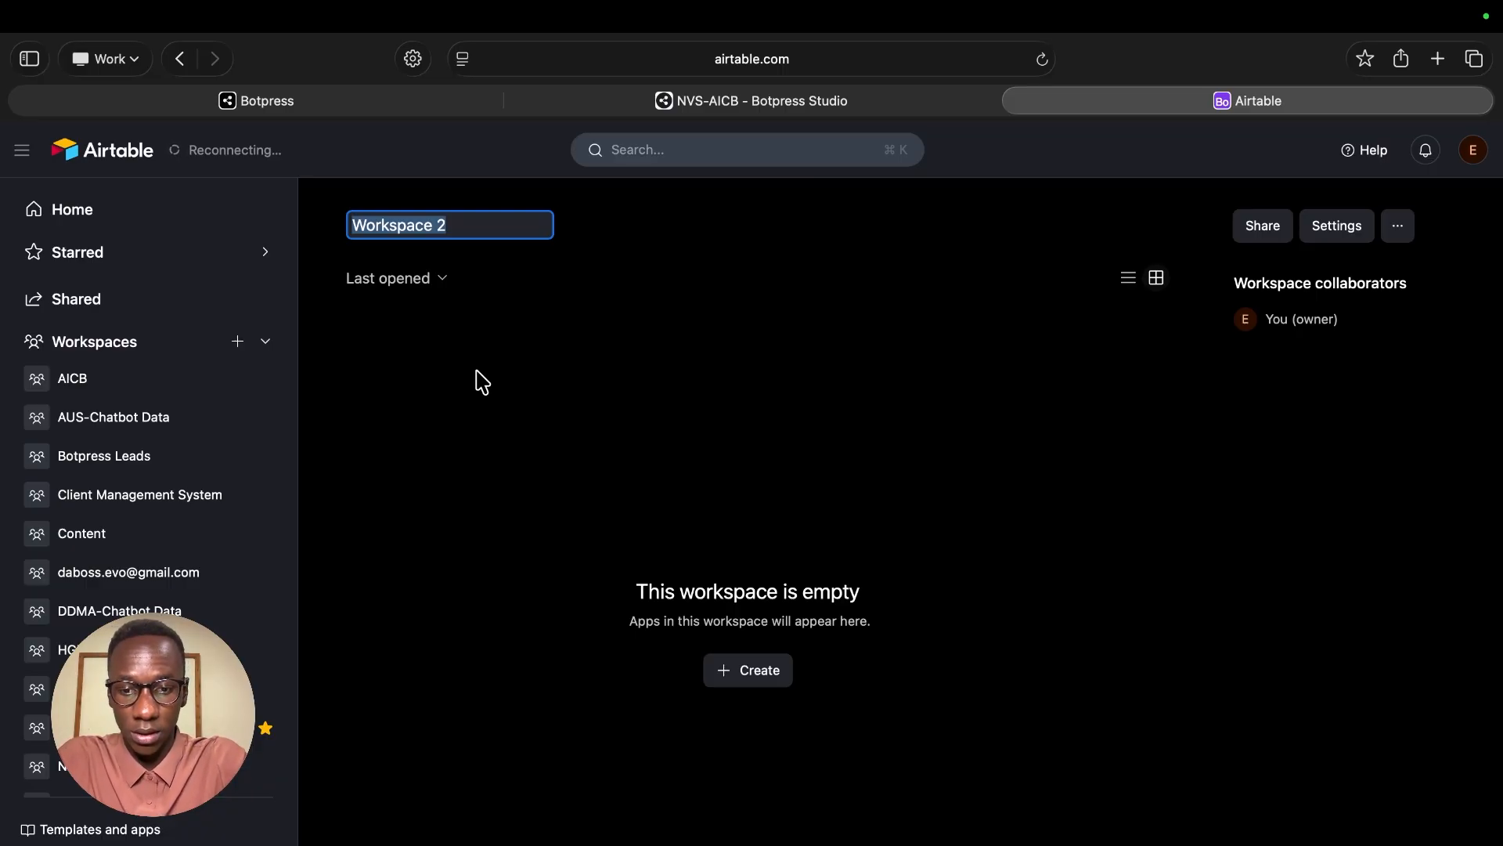
pyautogui.write('Botpress Testing')
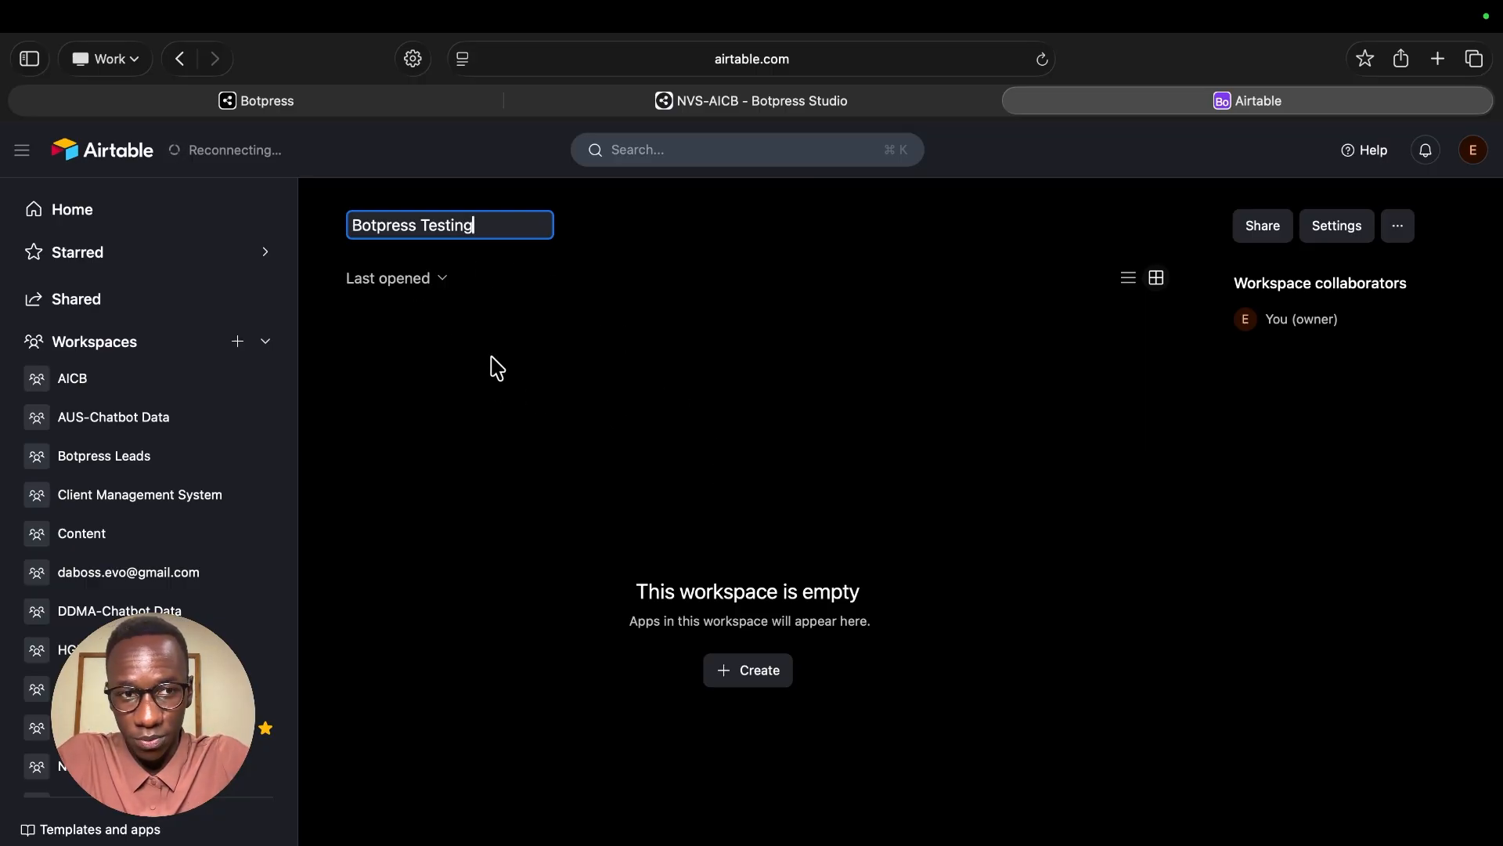
pyautogui.click(578, 422)
# - Create a blank app in the Botpress Testing workspace, dismiss the chat pane, and name the base Botpress Testing
pyautogui.click(748, 671)
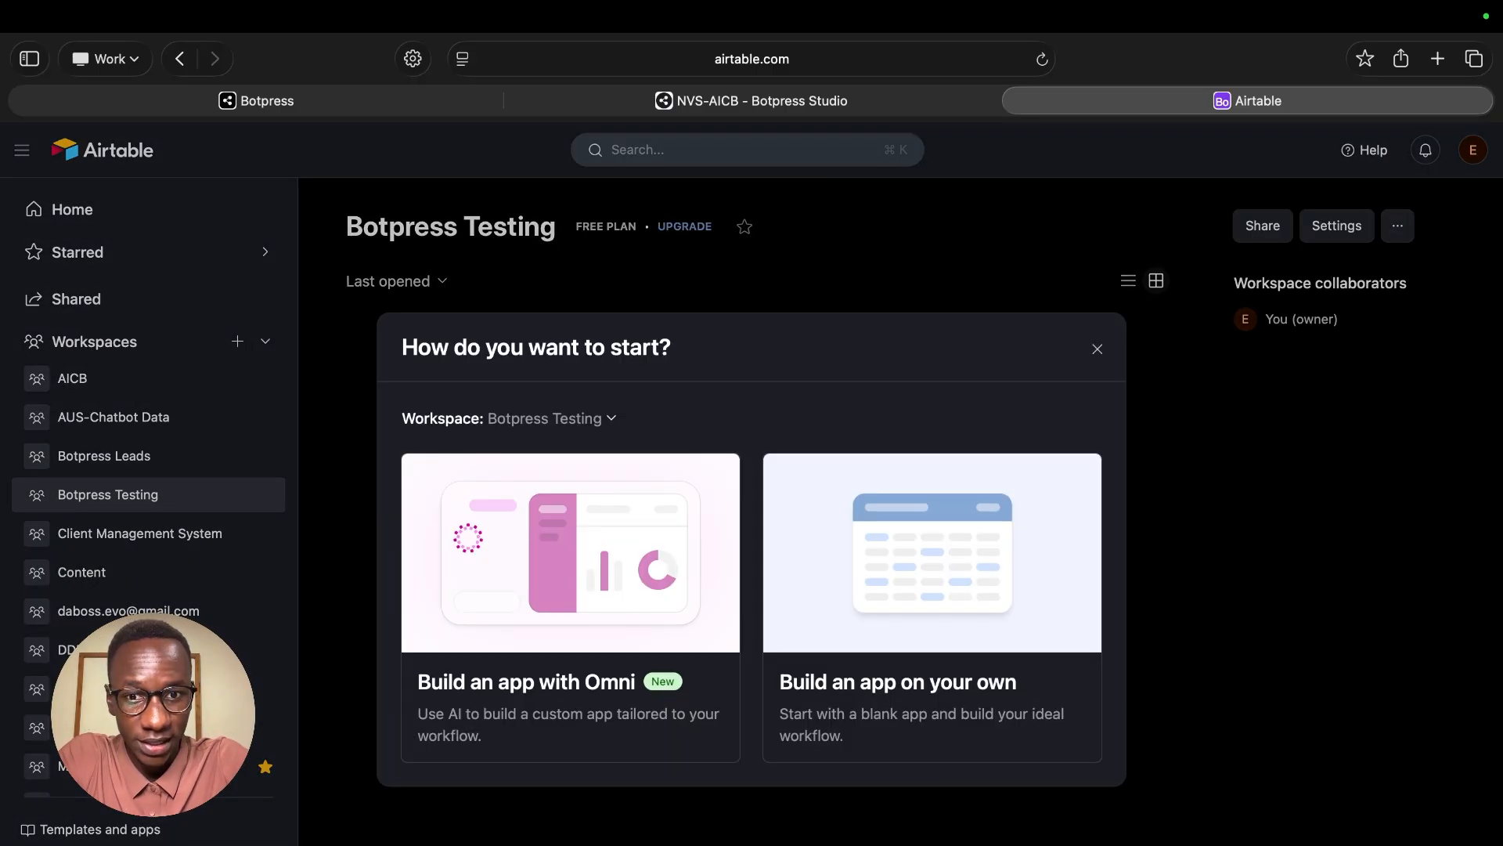
pyautogui.click(963, 635)
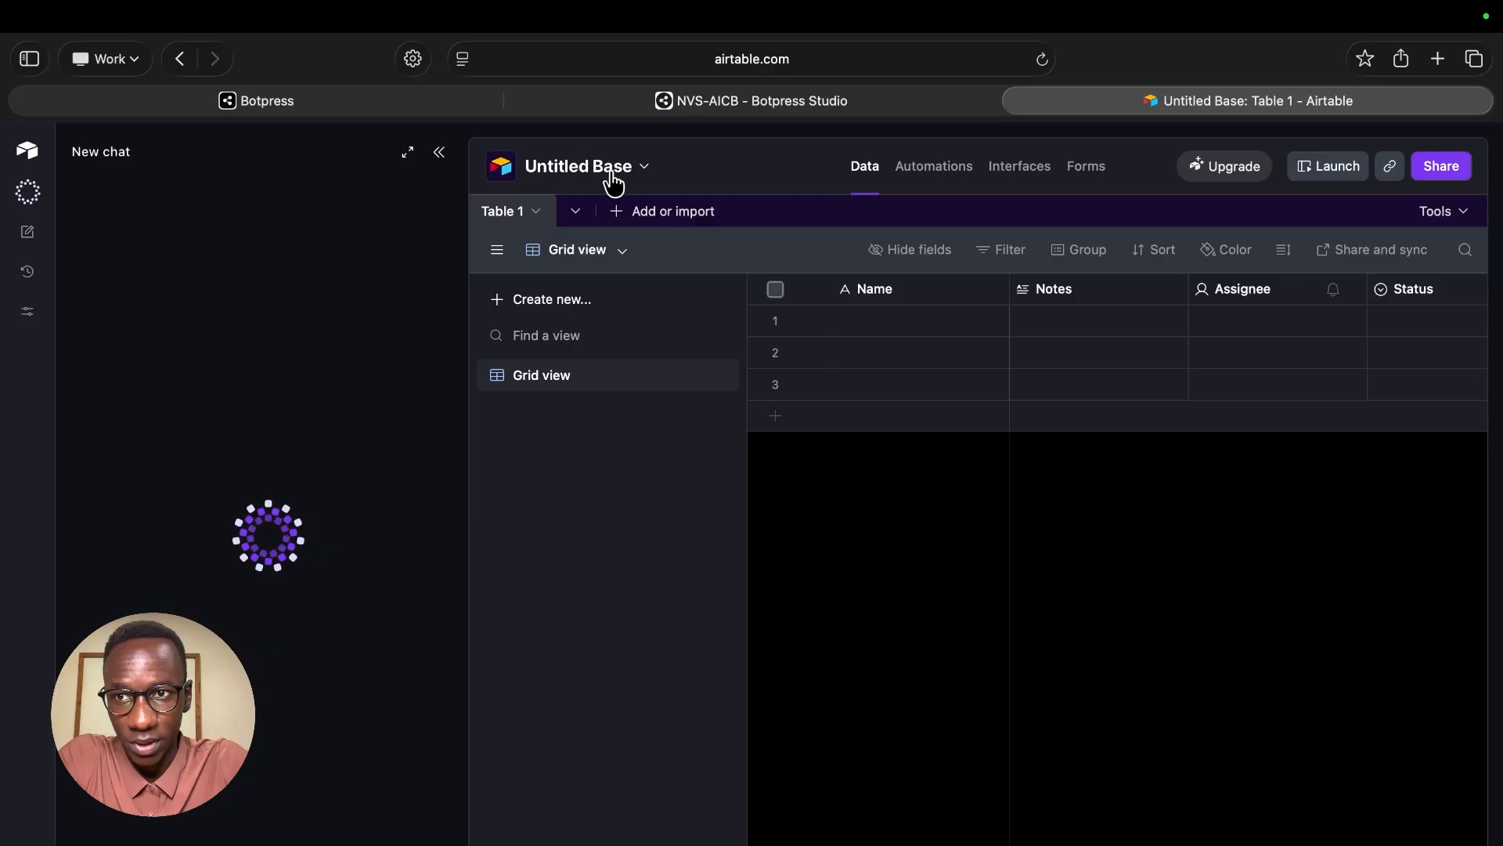
pyautogui.click(439, 152)
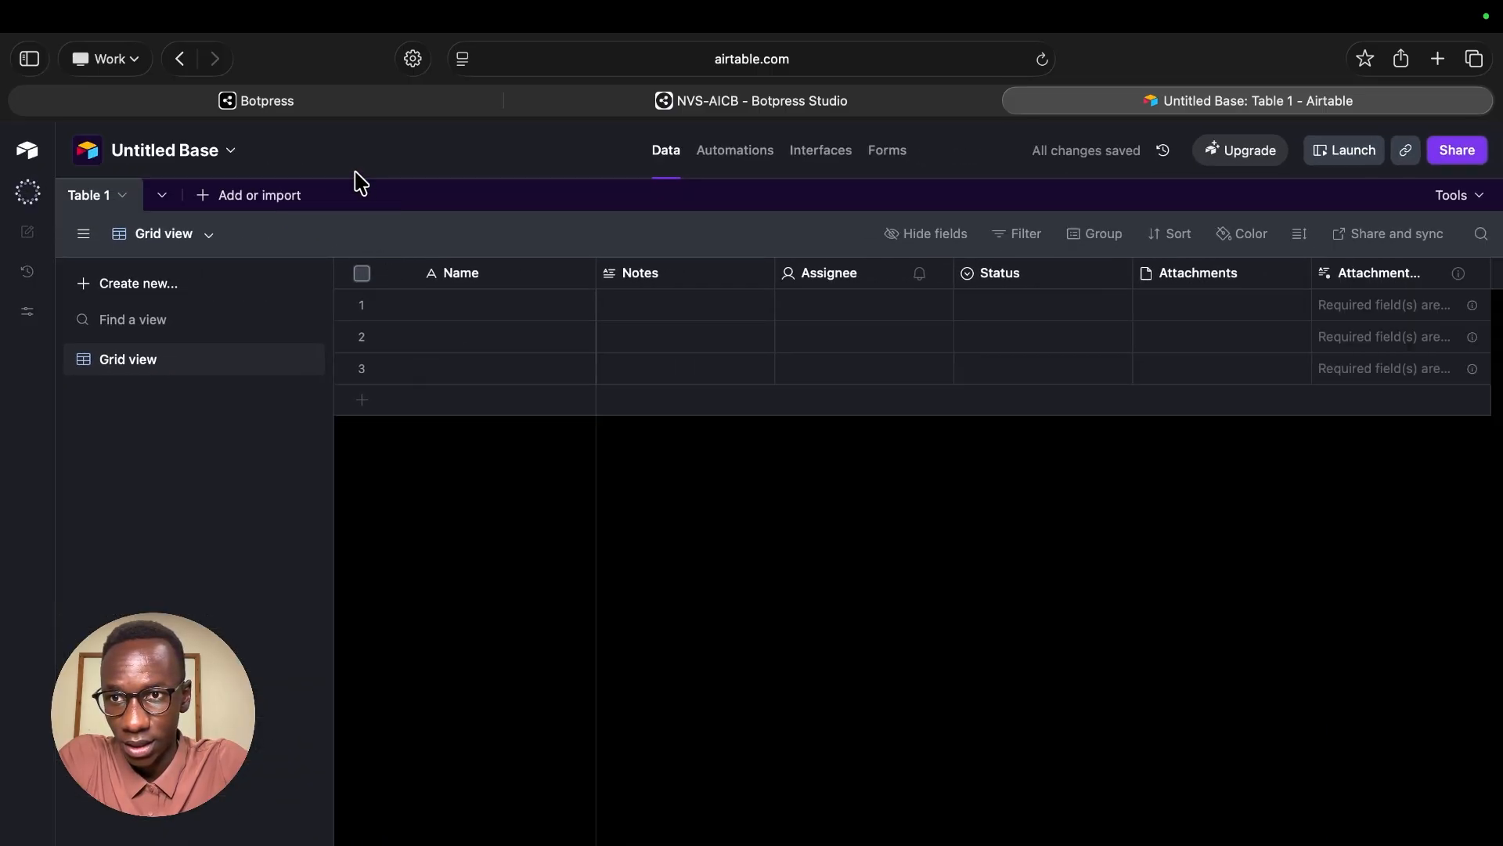
pyautogui.click(209, 157)
pyautogui.write('Botpress Testing')
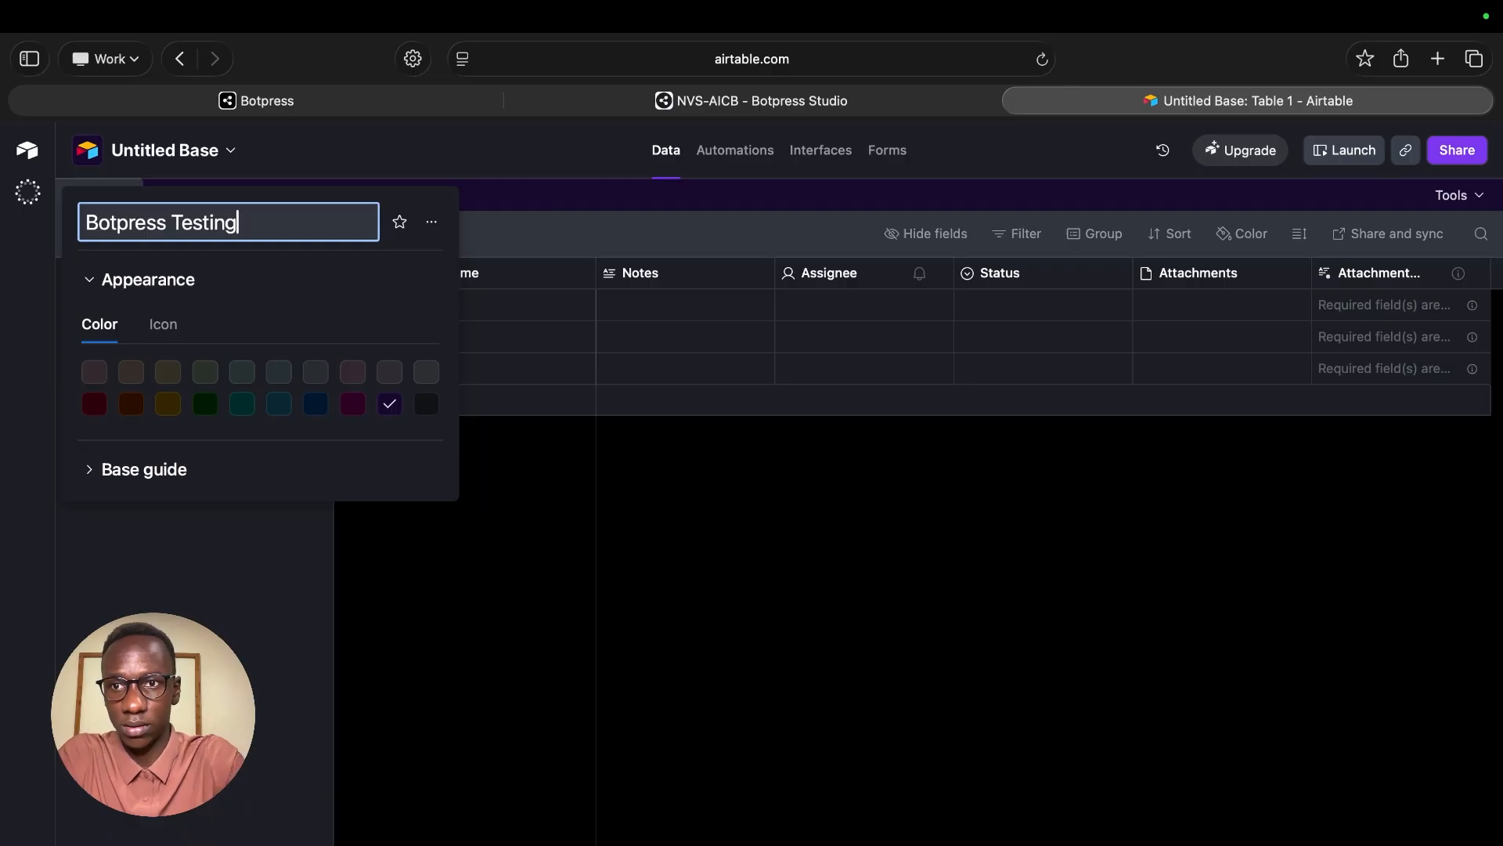
pyautogui.click(551, 621)
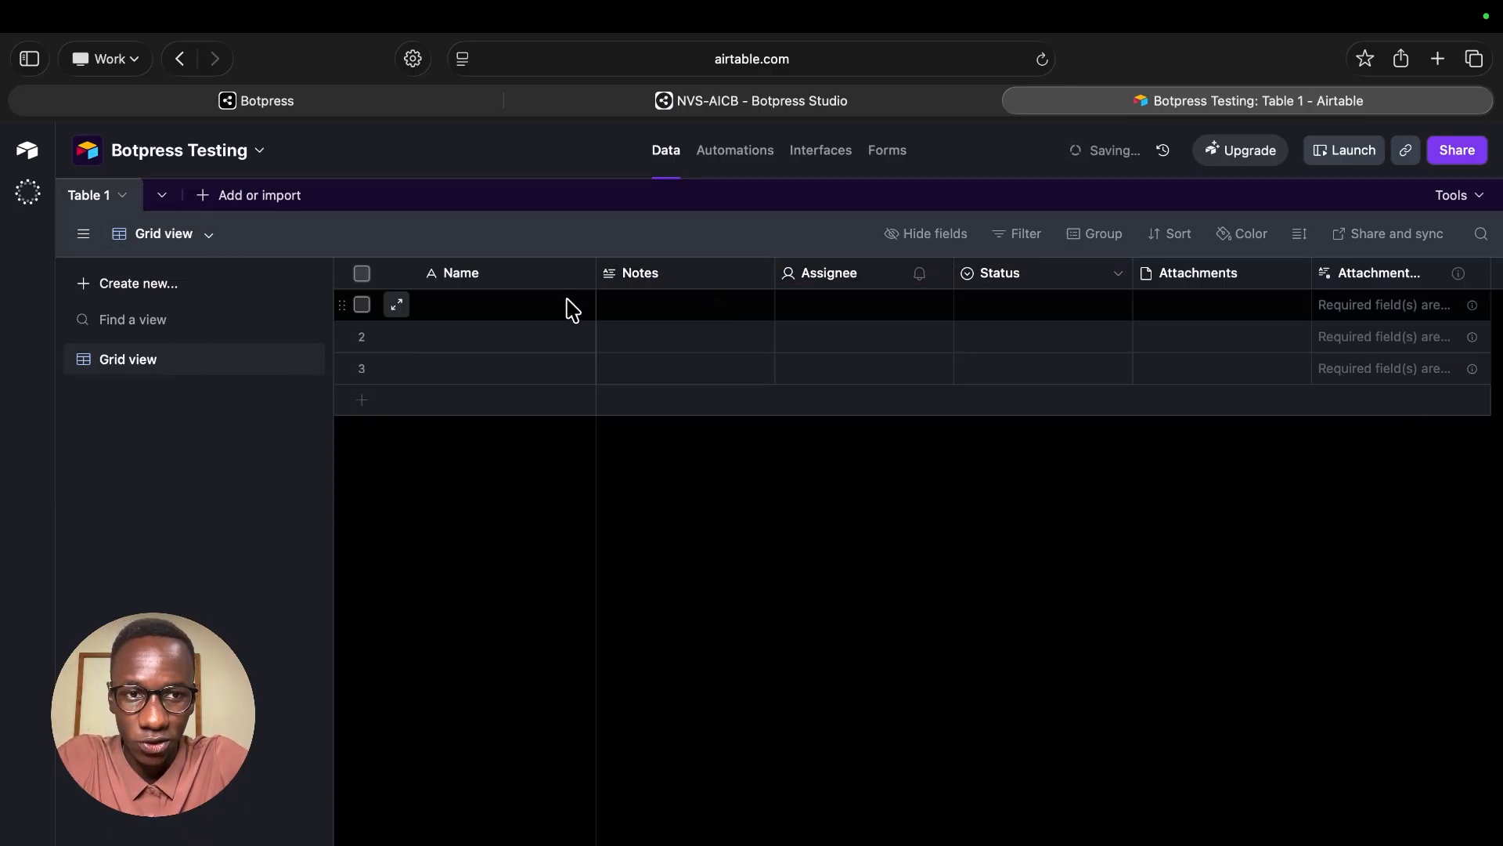
# - Open the Notes field of Table 1 for editing and select its name
pyautogui.rightClick(670, 288)
pyautogui.press('Escape')
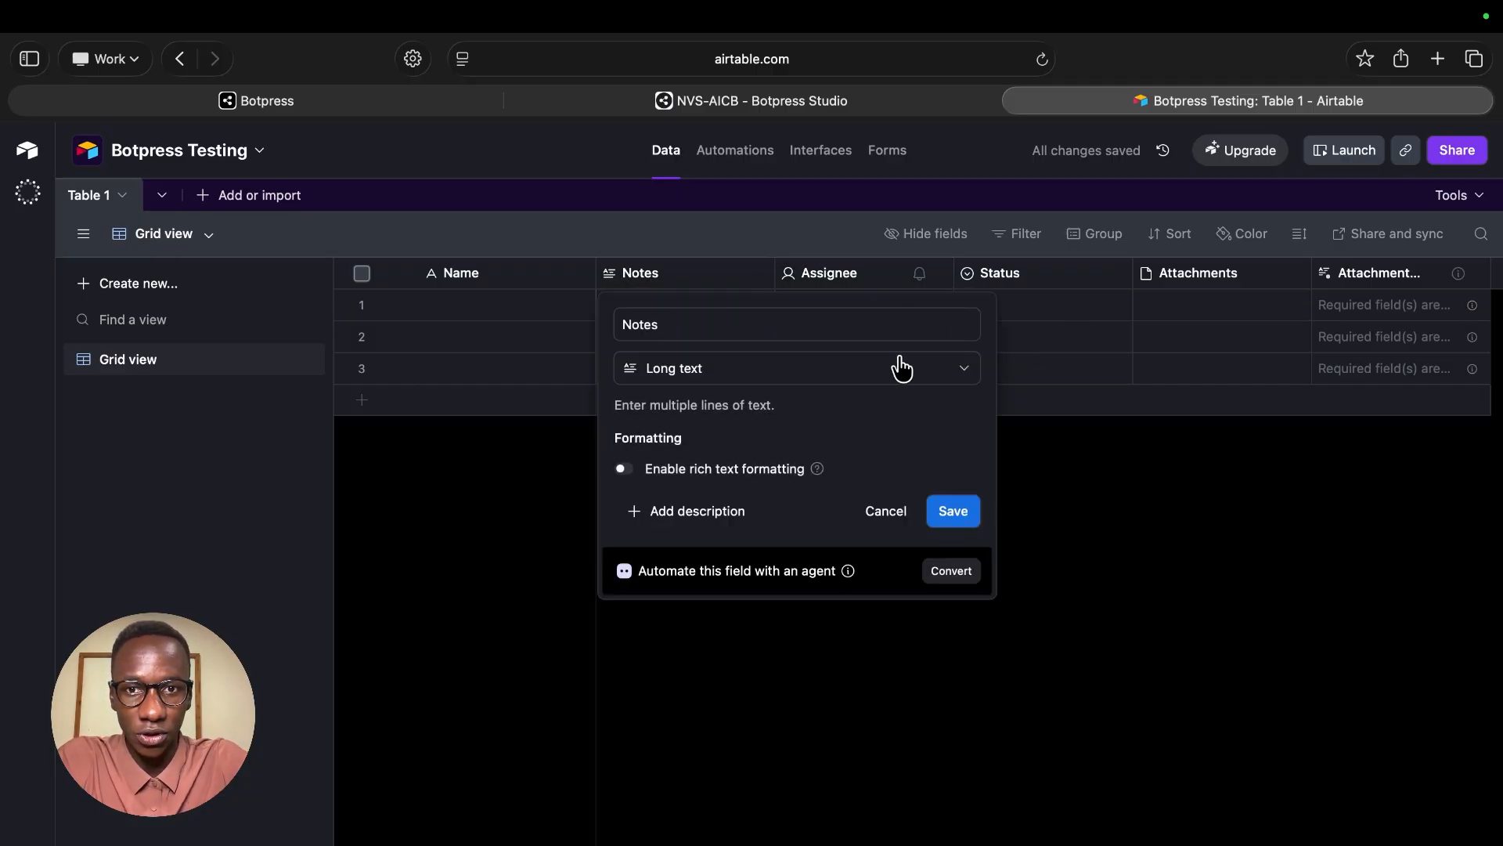
pyautogui.click(763, 330)
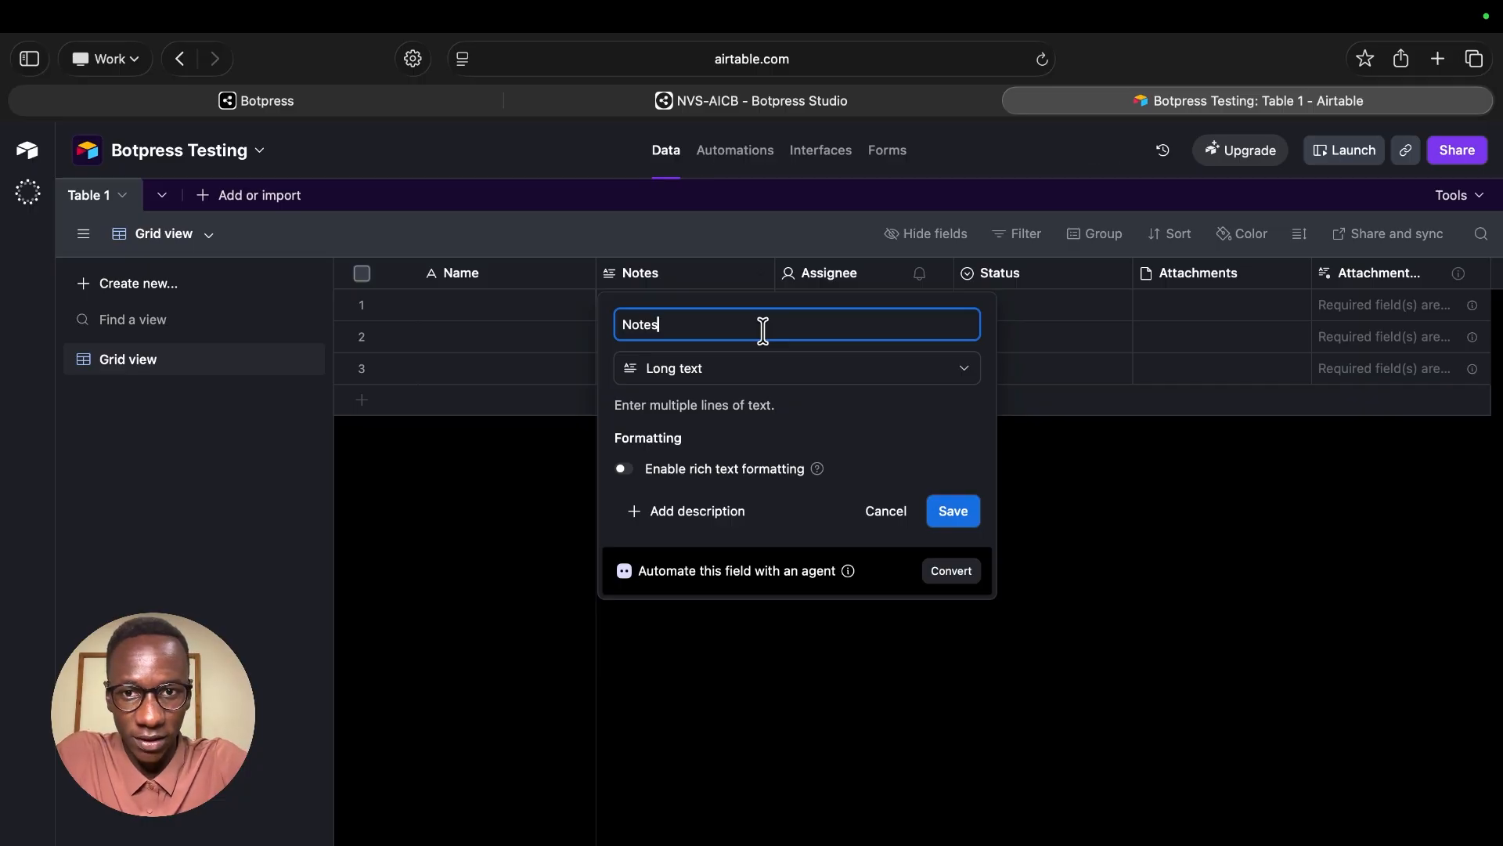
pyautogui.doubleClick(763, 330)
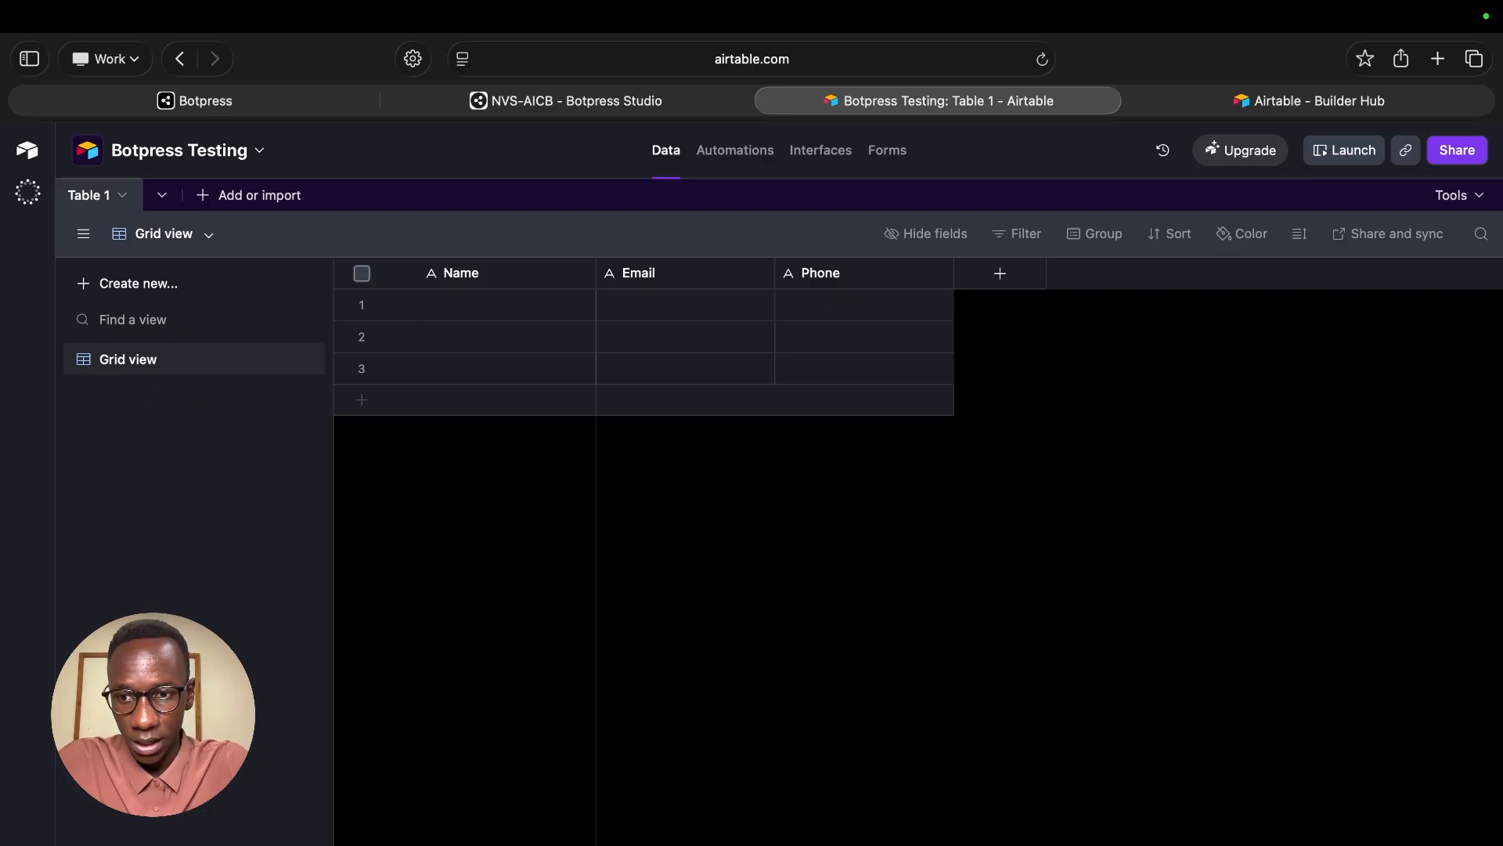
# - Start a new personal access token named Botpress Testing in Airtable's Builder Hub
pyautogui.click(28, 842)
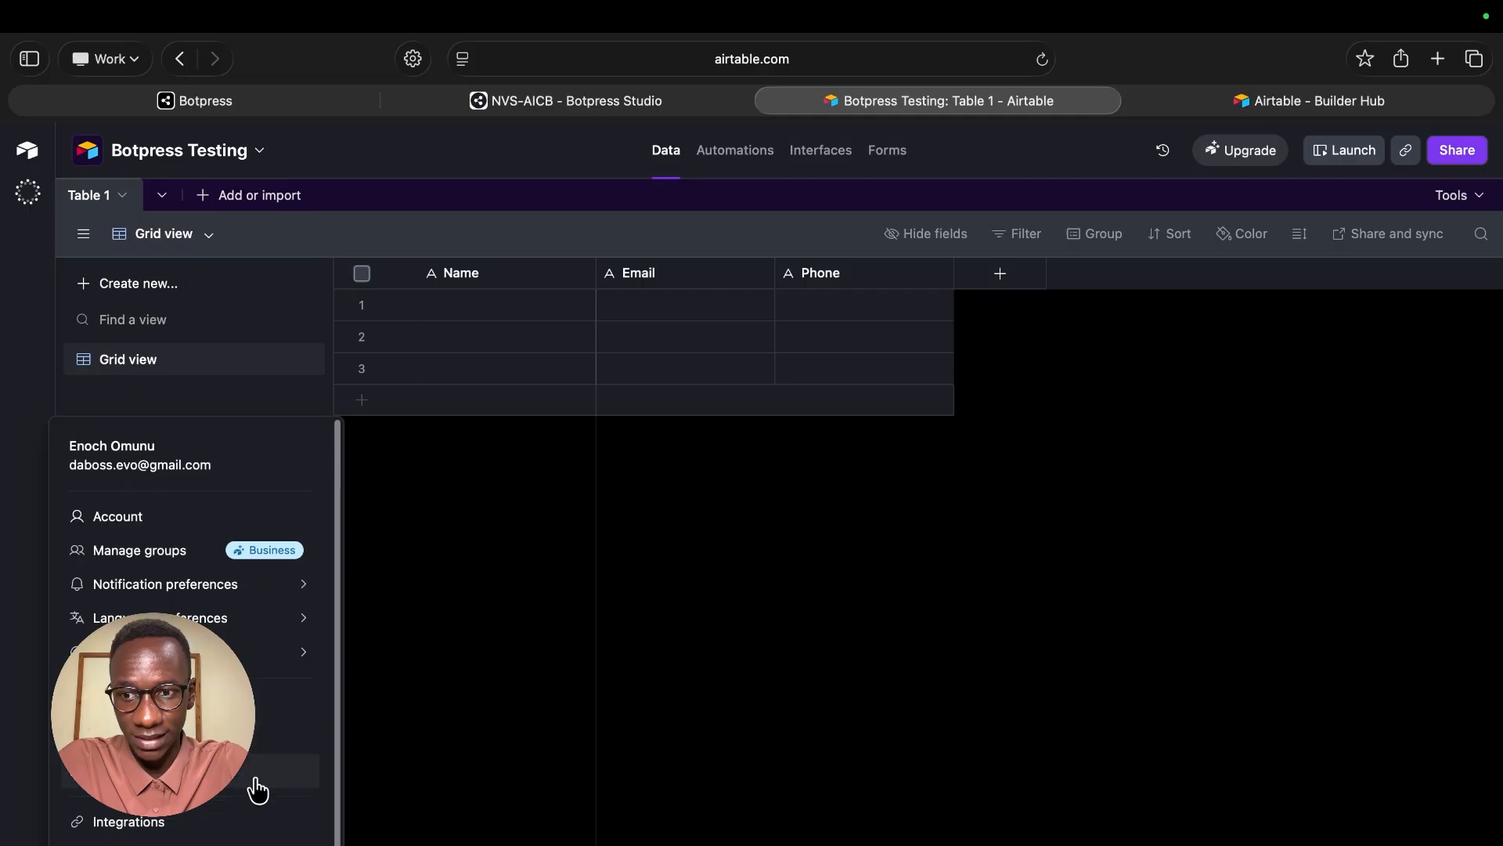
pyautogui.click(1210, 483)
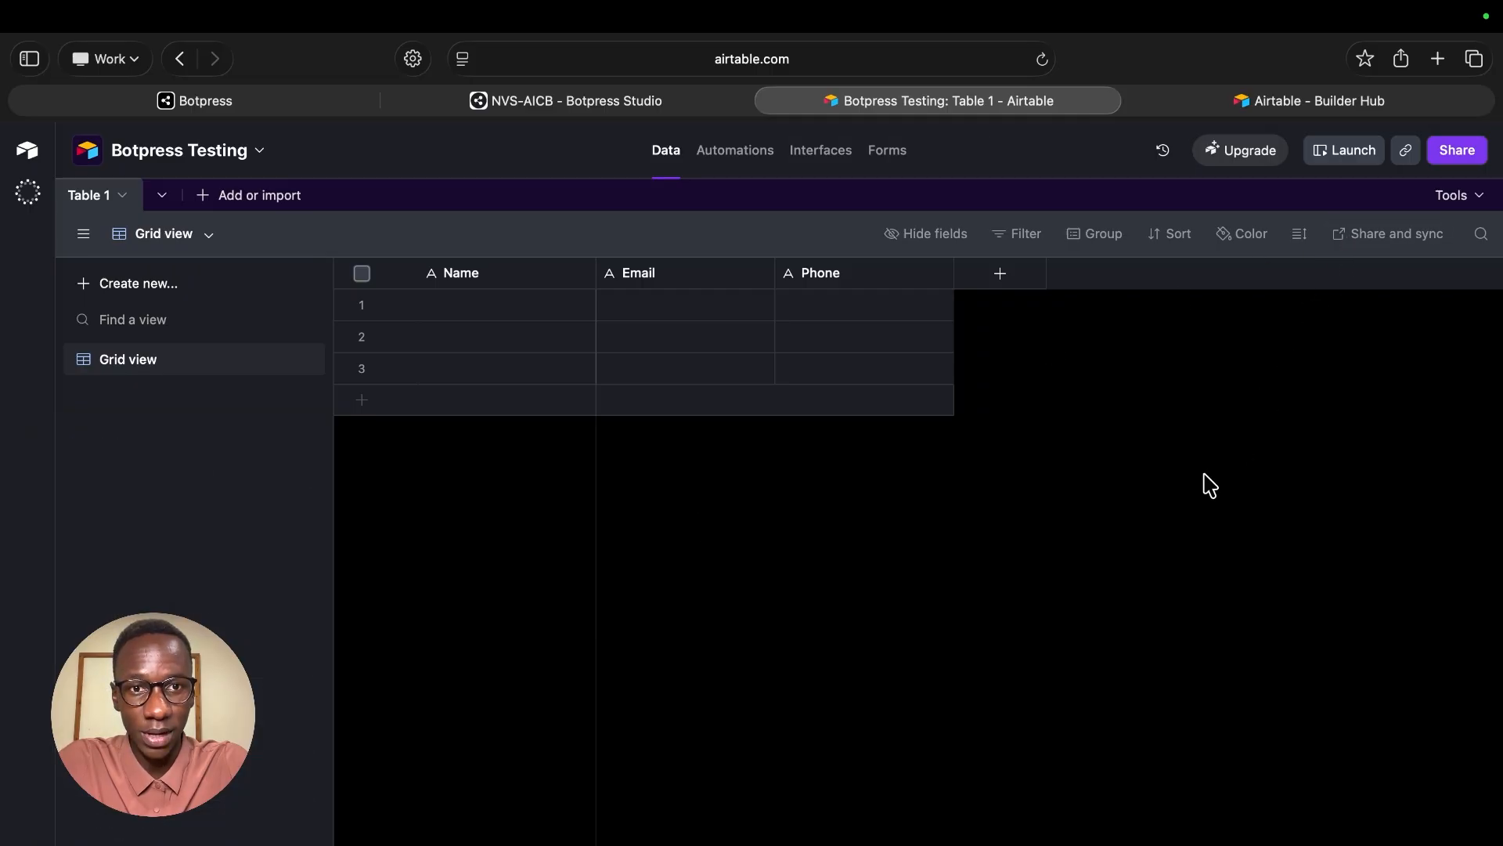
pyautogui.click(1284, 104)
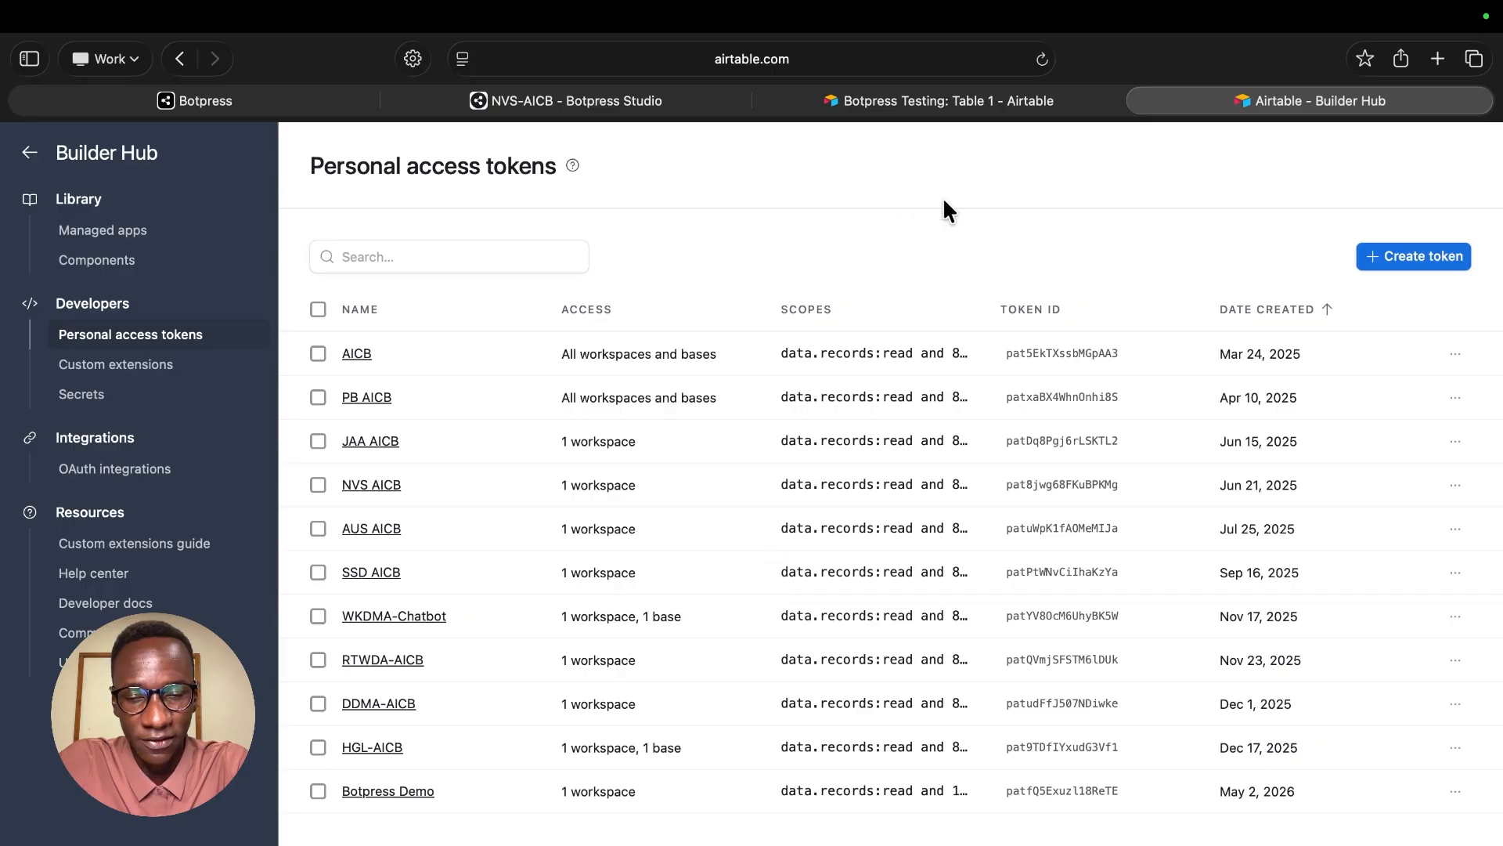
pyautogui.click(1392, 258)
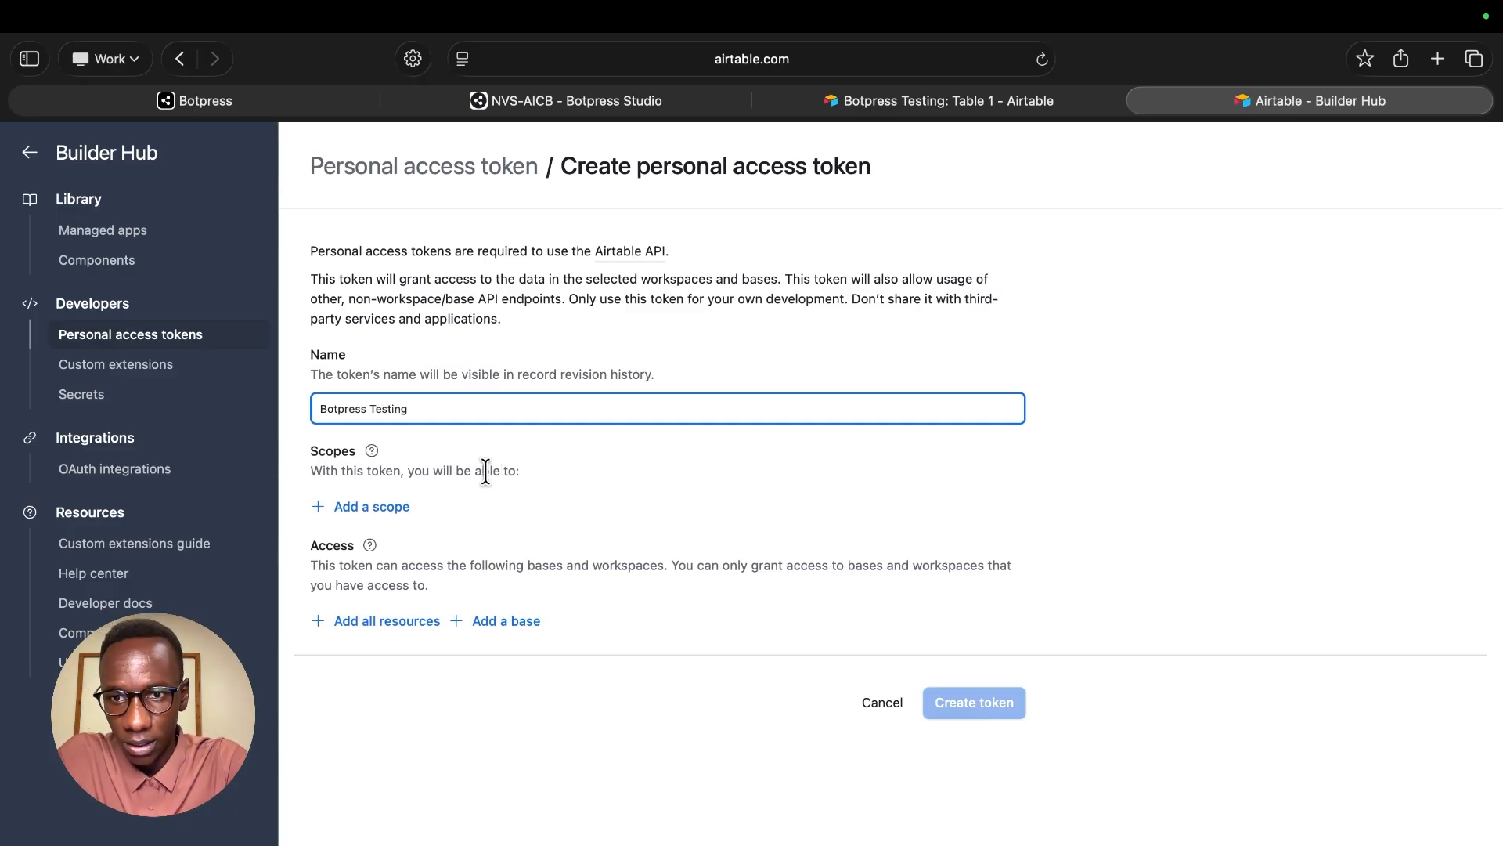
# - Add the scopes data.records:read, data.records:write, data.recordComments:read and data.recordComments:write to the token
pyautogui.click(368, 507)
pyautogui.click(382, 601)
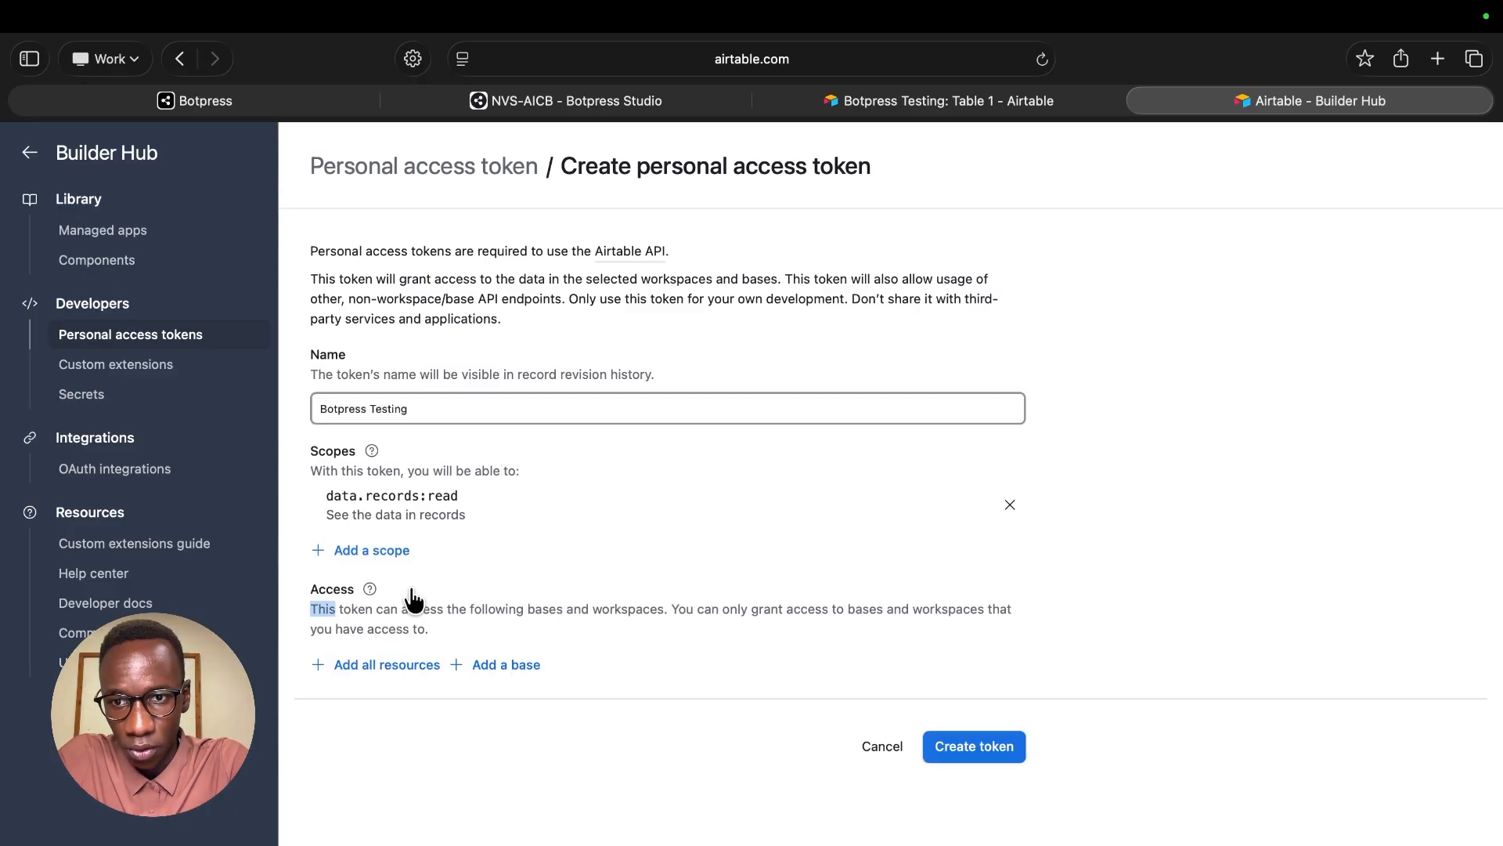
pyautogui.click(382, 552)
pyautogui.click(383, 650)
pyautogui.click(375, 596)
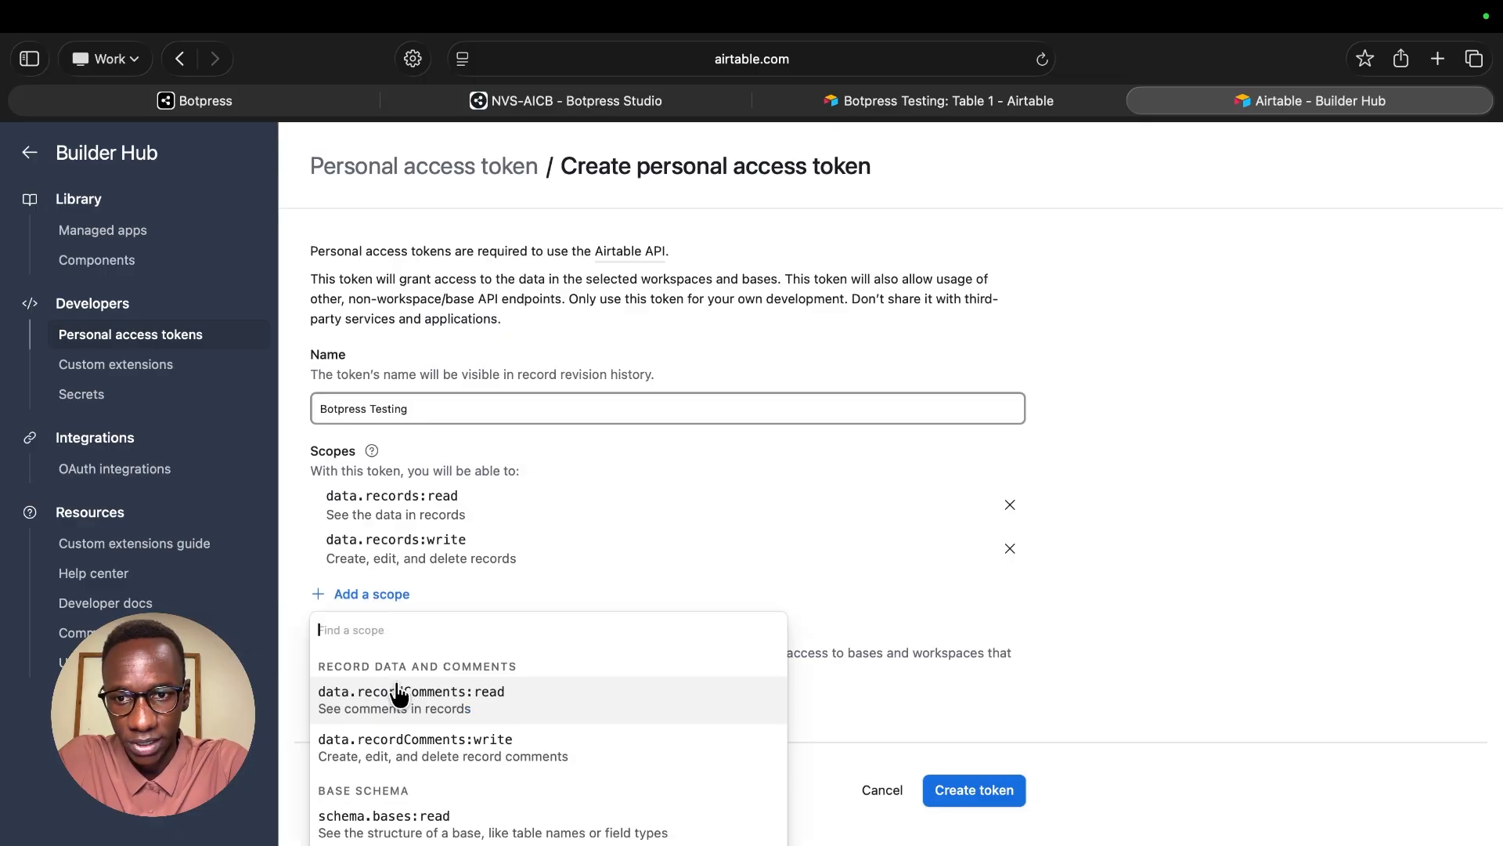
pyautogui.click(395, 688)
pyautogui.click(385, 638)
pyautogui.click(404, 728)
# - Add the schema.bases:read, webhook:manage and automations:read scopes to the token
pyautogui.click(398, 685)
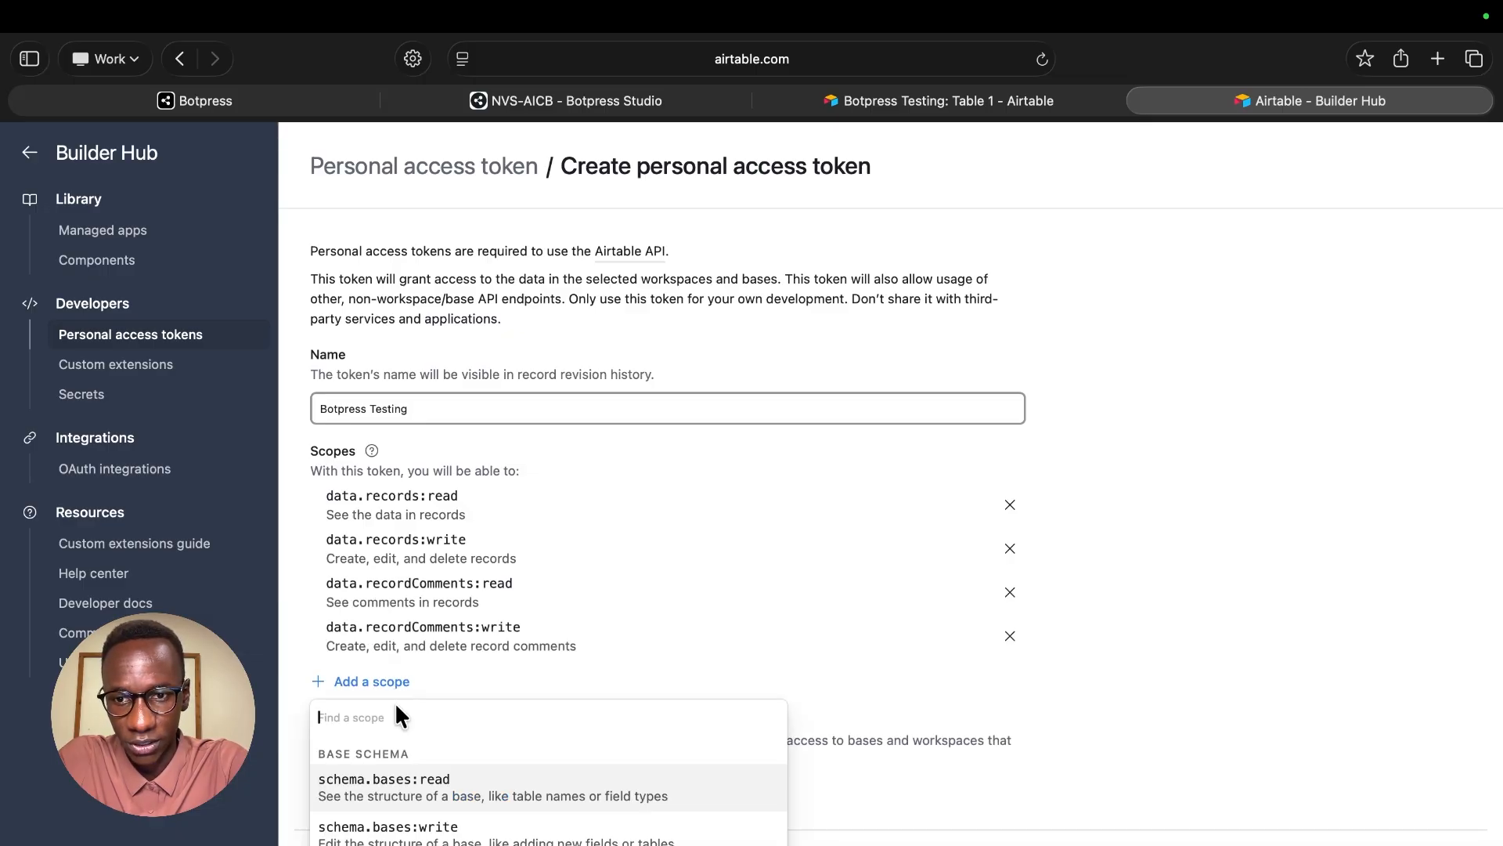
pyautogui.click(403, 795)
pyautogui.click(400, 725)
pyautogui.scroll(-1, 433, 673)
pyautogui.click(433, 695)
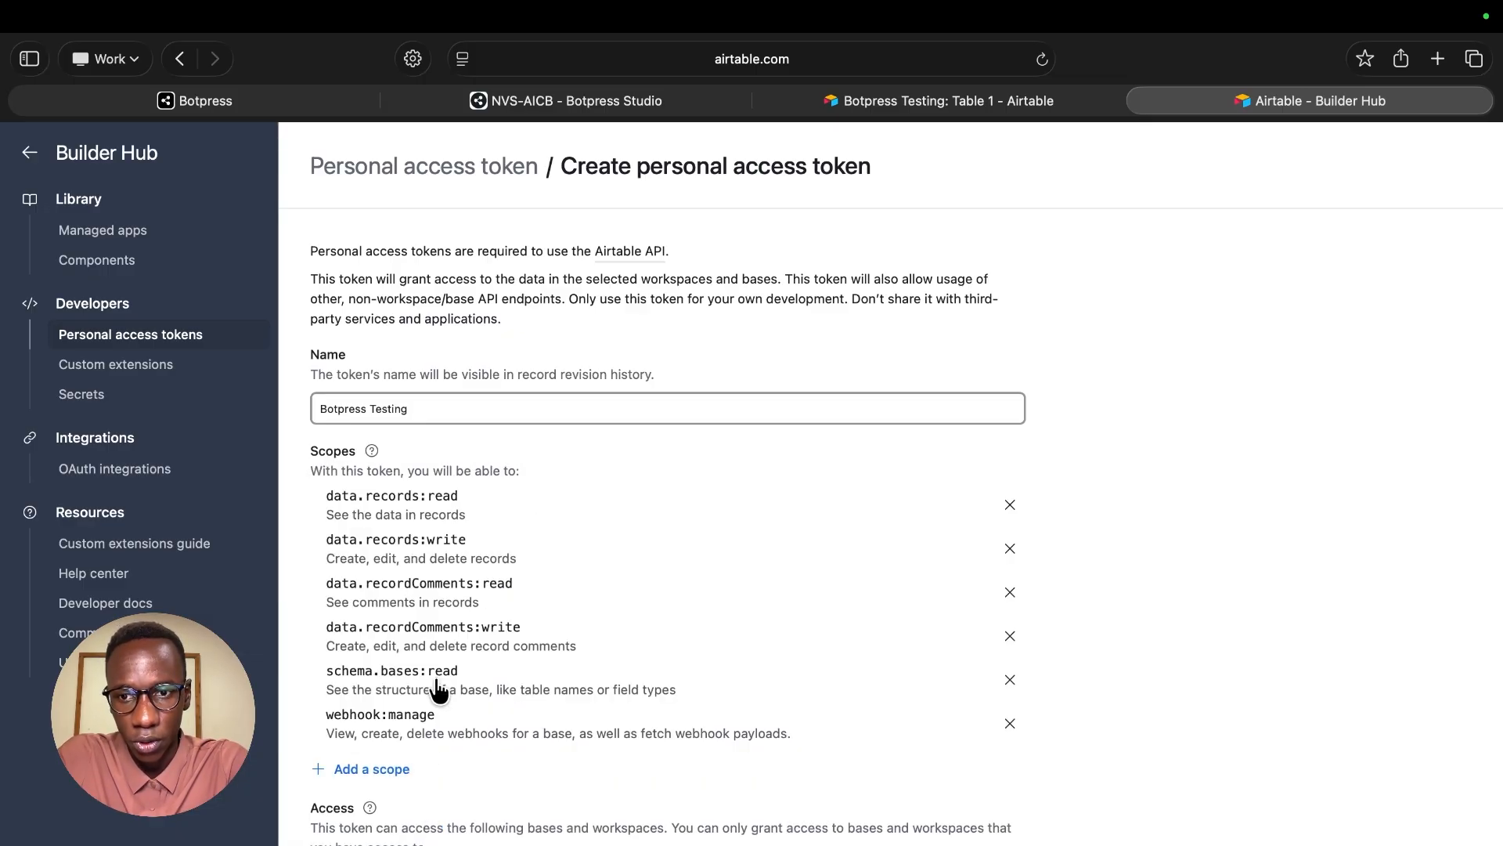
pyautogui.click(382, 776)
pyautogui.scroll(-1, 407, 775)
pyautogui.click(415, 734)
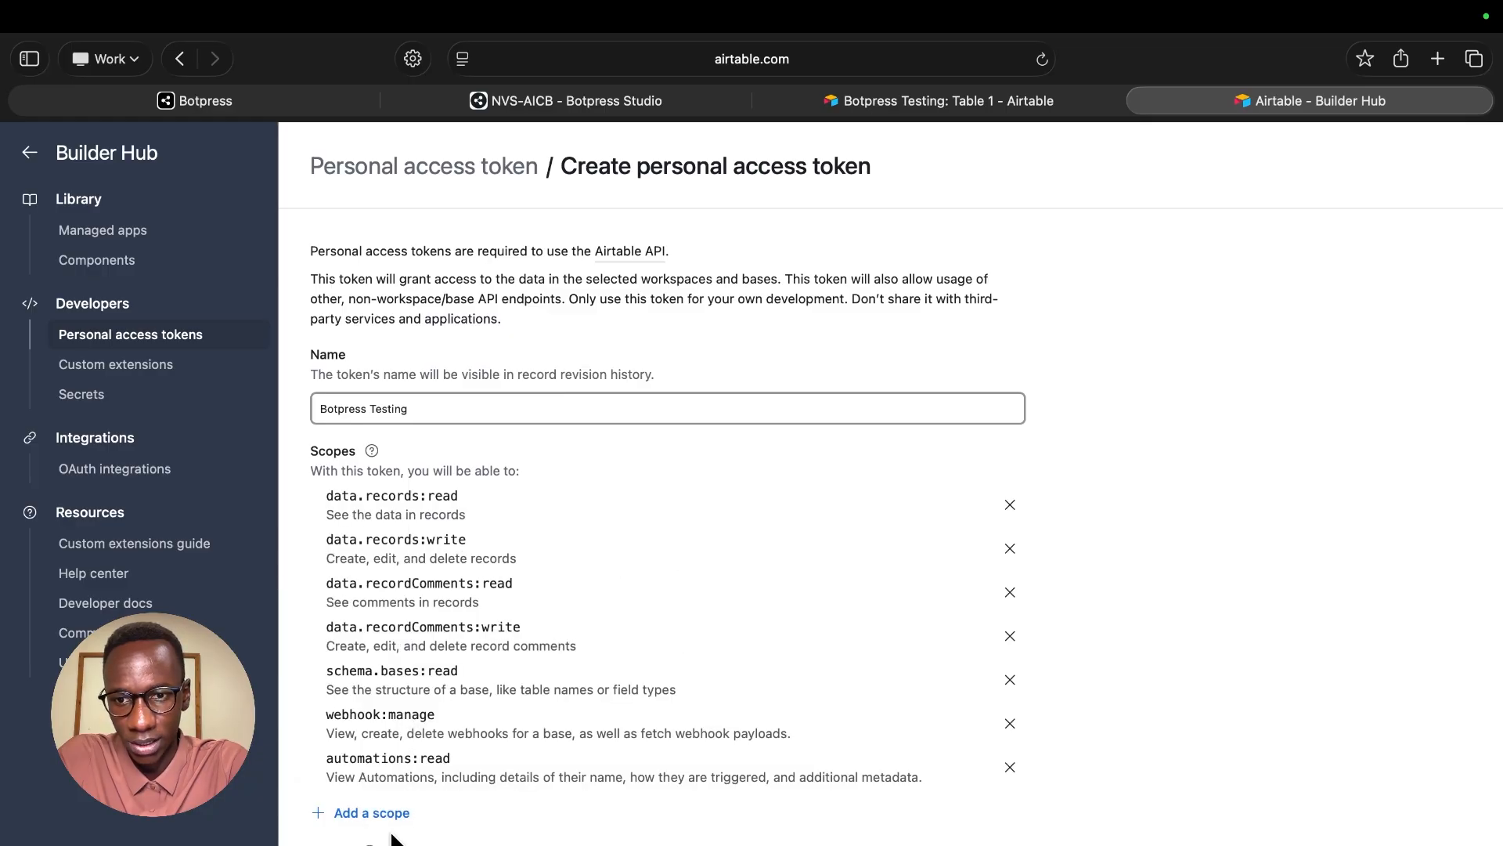
# - Add the block:manage, user.email:read, workspacesAndBases:read and schema.bases:write scopes to the token
pyautogui.click(391, 812)
pyautogui.click(410, 775)
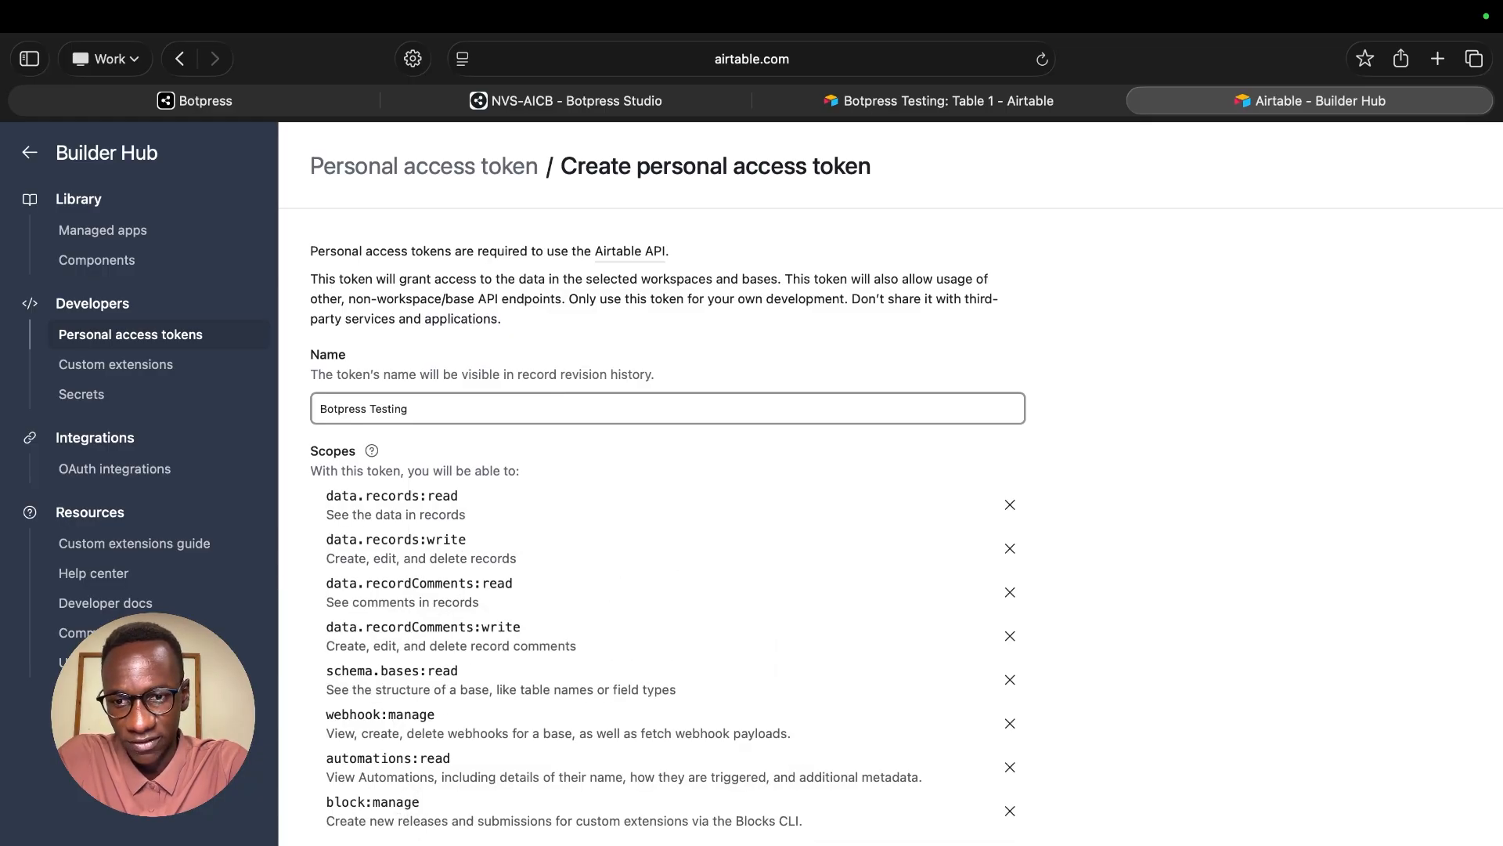
pyautogui.click(403, 839)
pyautogui.click(403, 806)
pyautogui.click(403, 844)
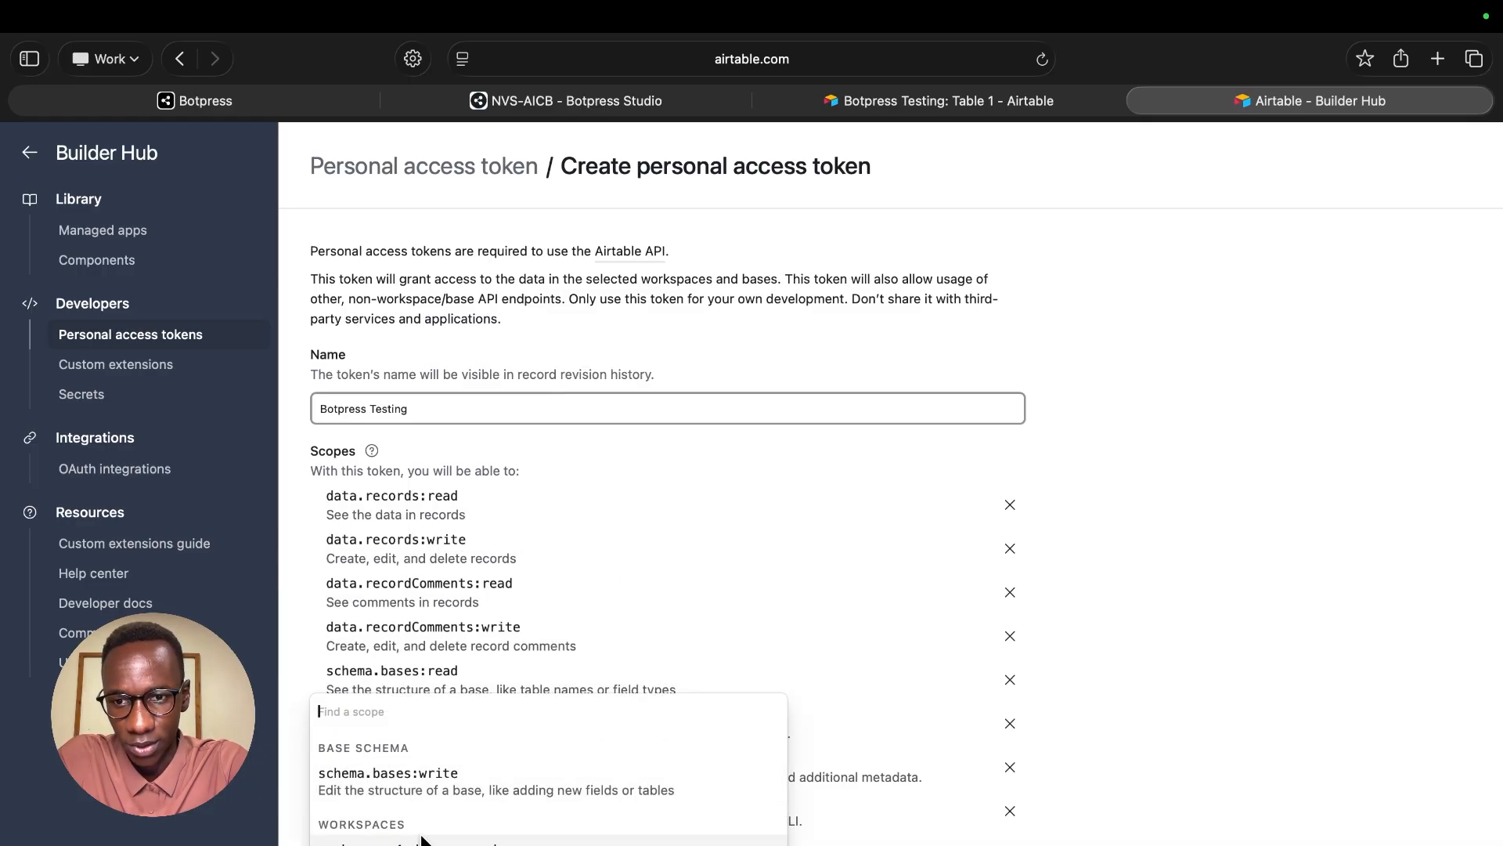
pyautogui.click(422, 843)
pyautogui.scroll(-3, 403, 814)
pyautogui.click(382, 742)
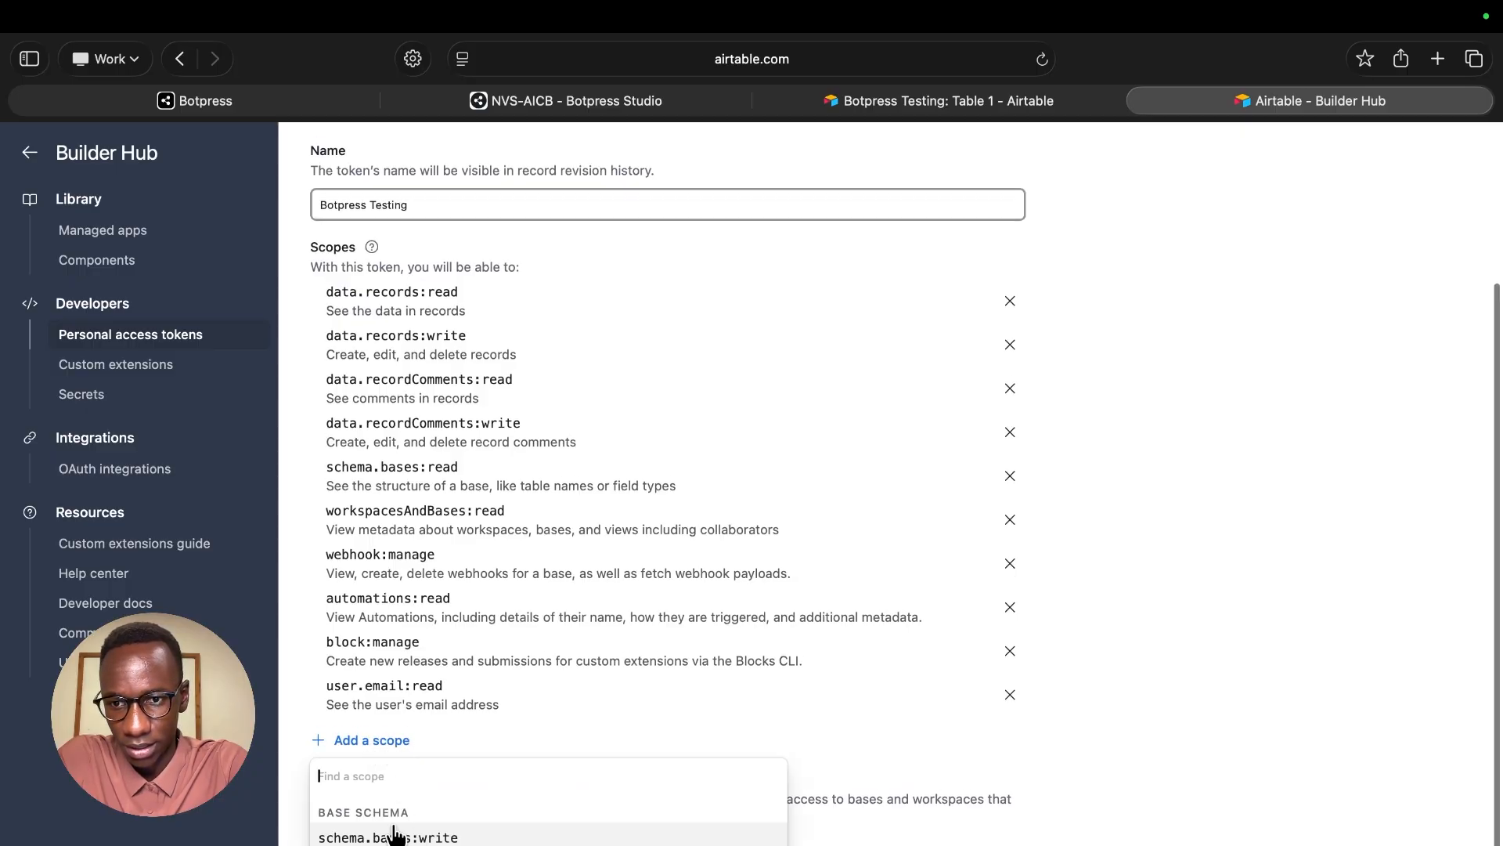
pyautogui.click(395, 832)
pyautogui.scroll(-1, 548, 736)
pyautogui.scroll(5, 919, 538)
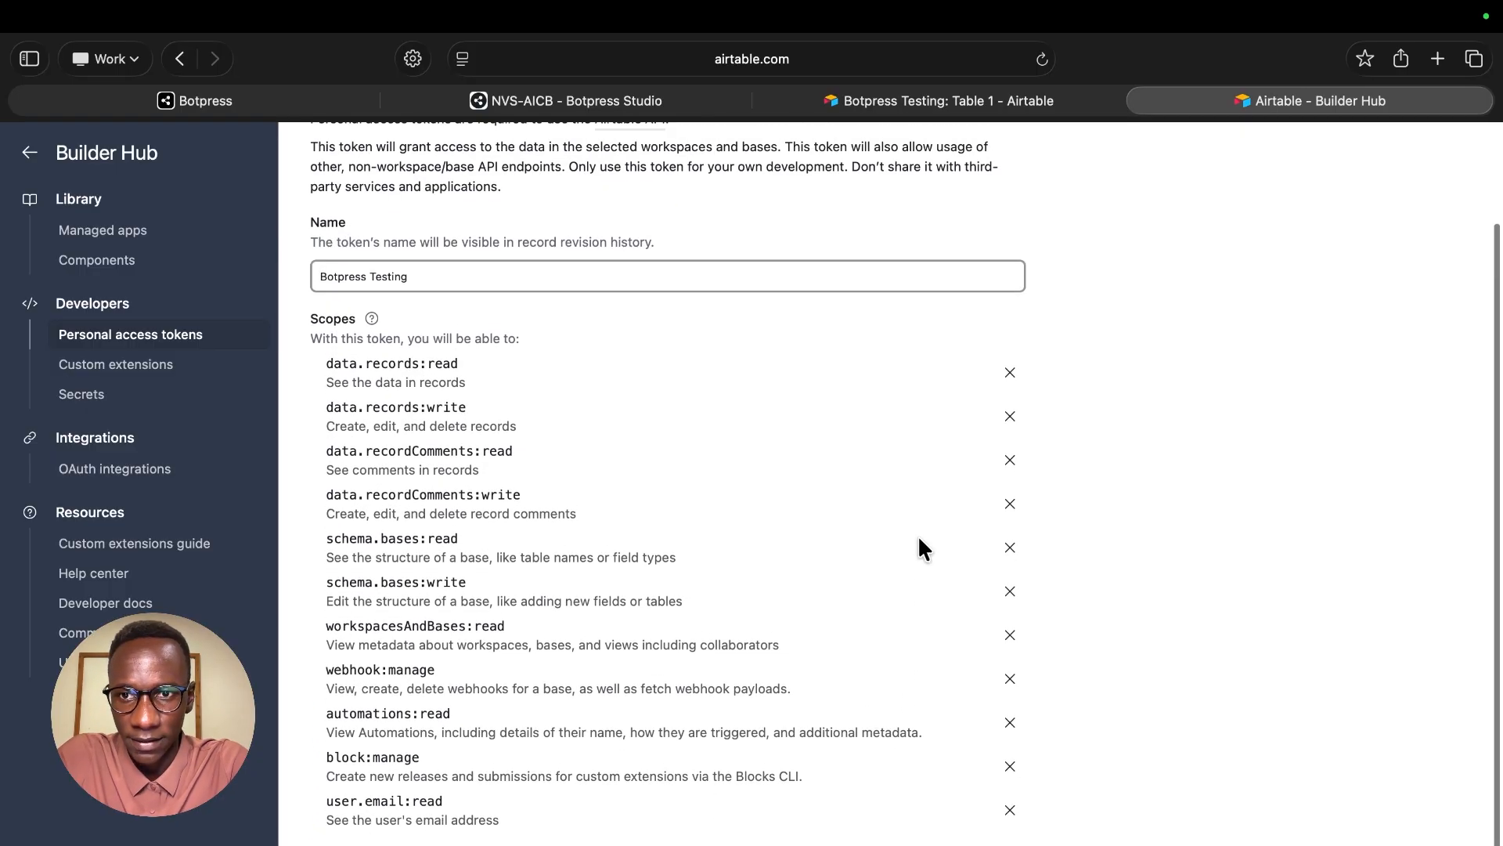
# - Grant the token access to all current and future bases in the Botpress Testing workspace
pyautogui.scroll(-5, 919, 539)
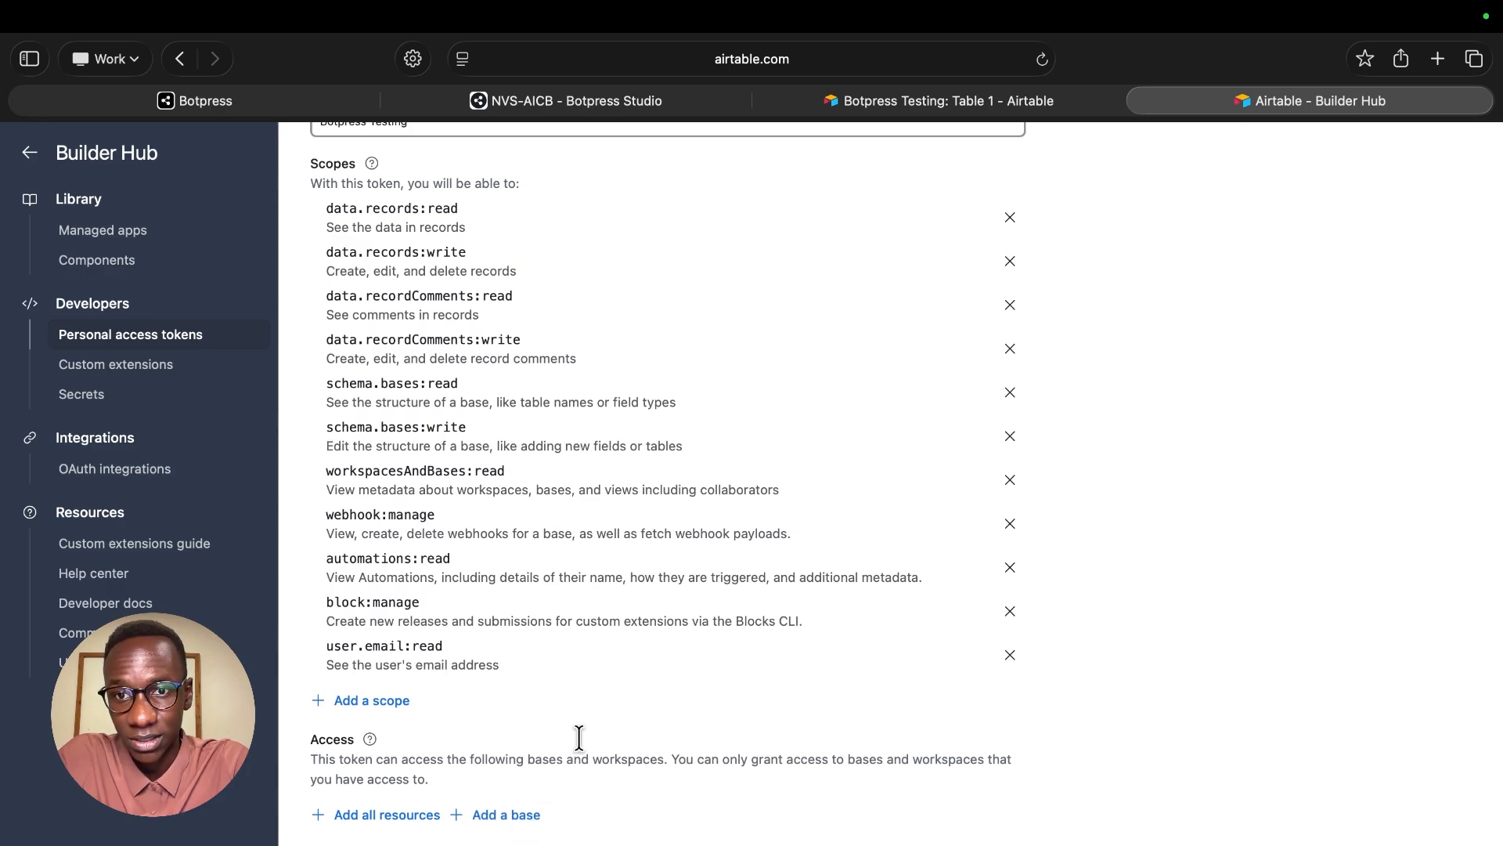
pyautogui.click(501, 818)
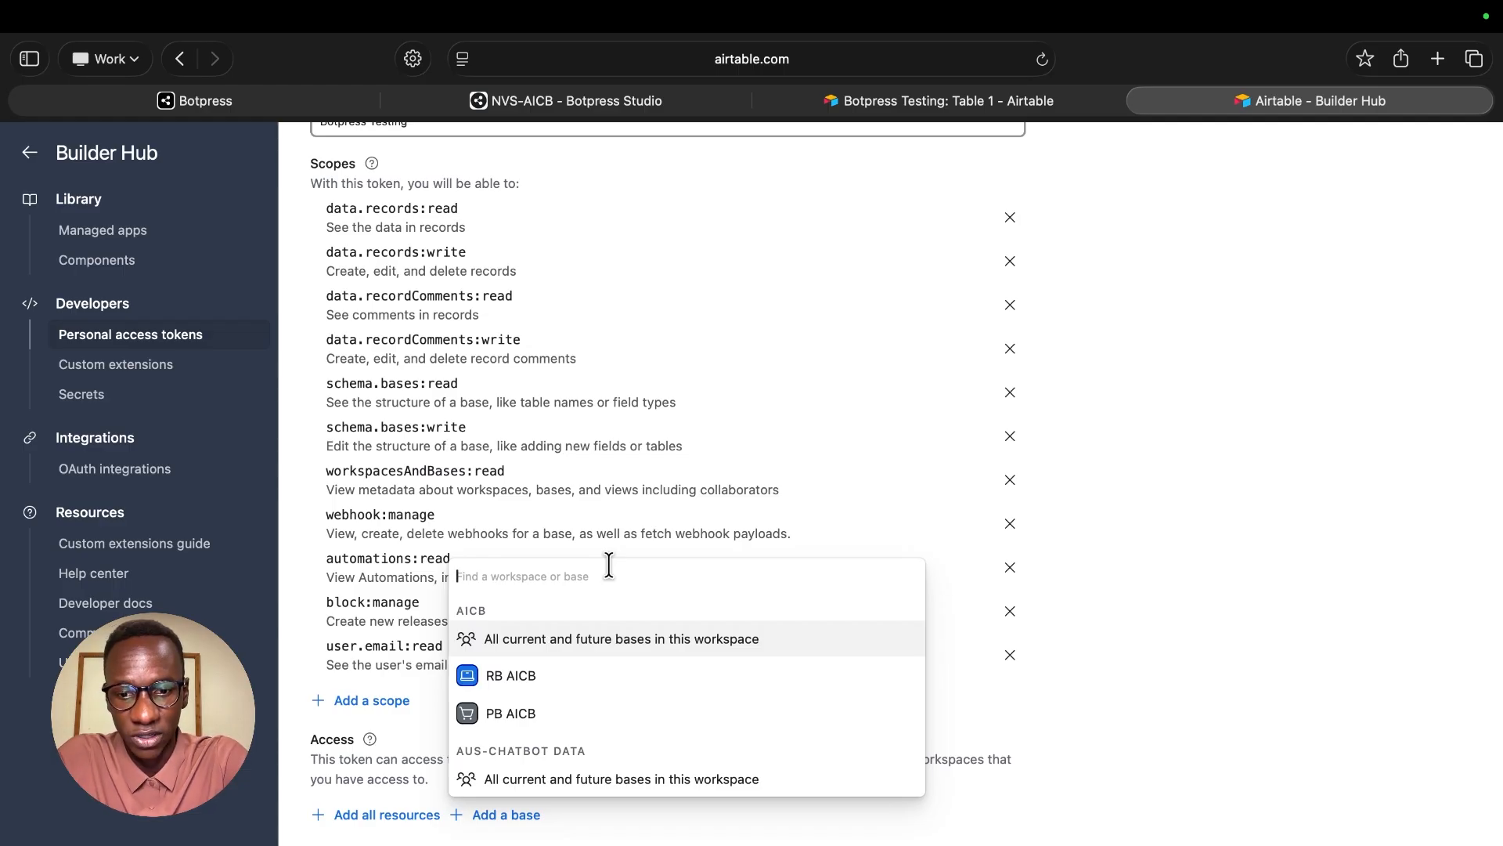
pyautogui.write('bot')
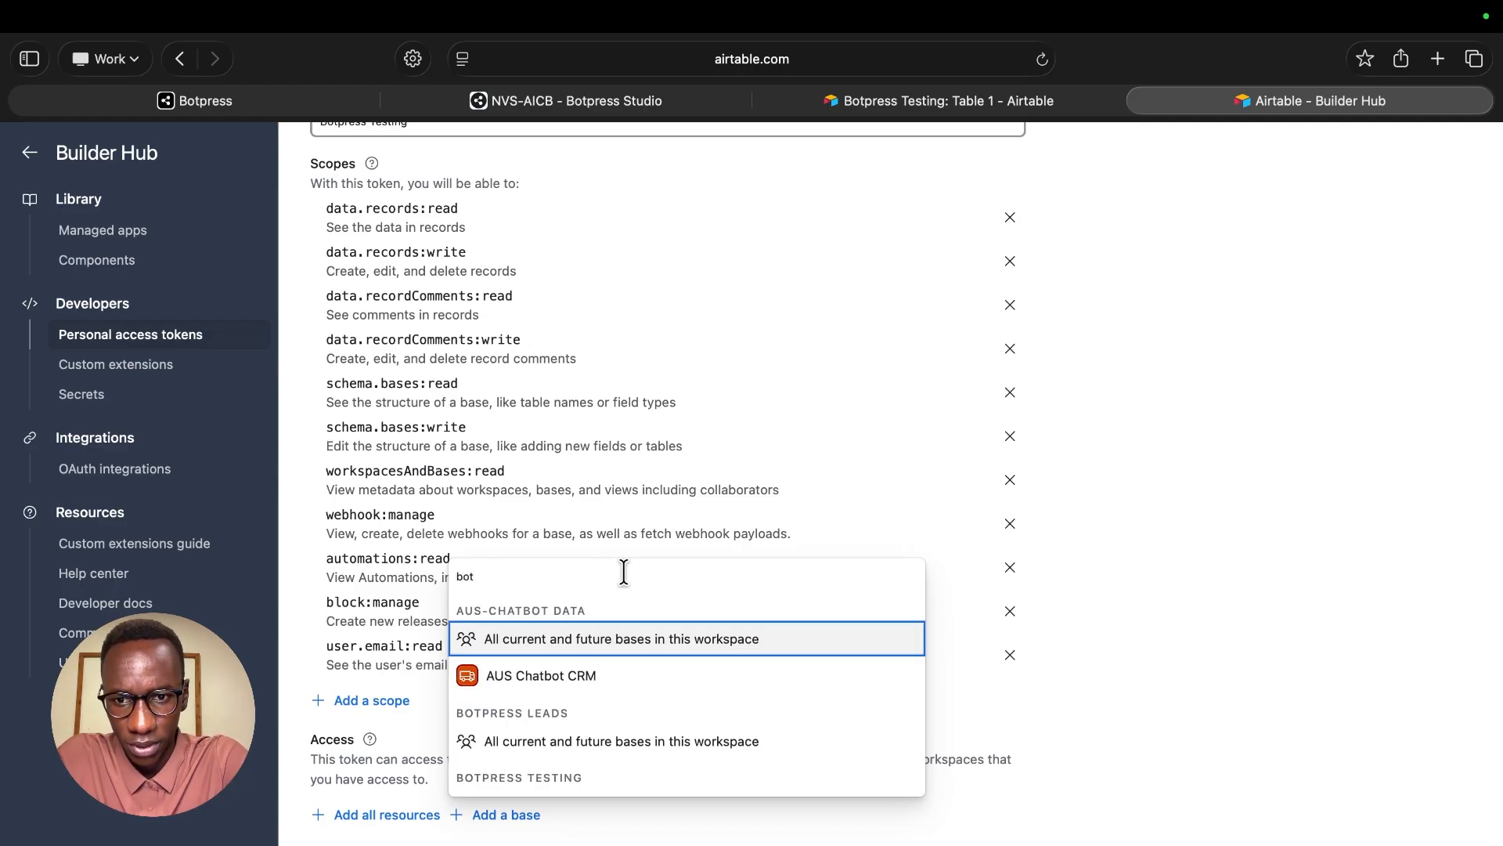
pyautogui.write('p')
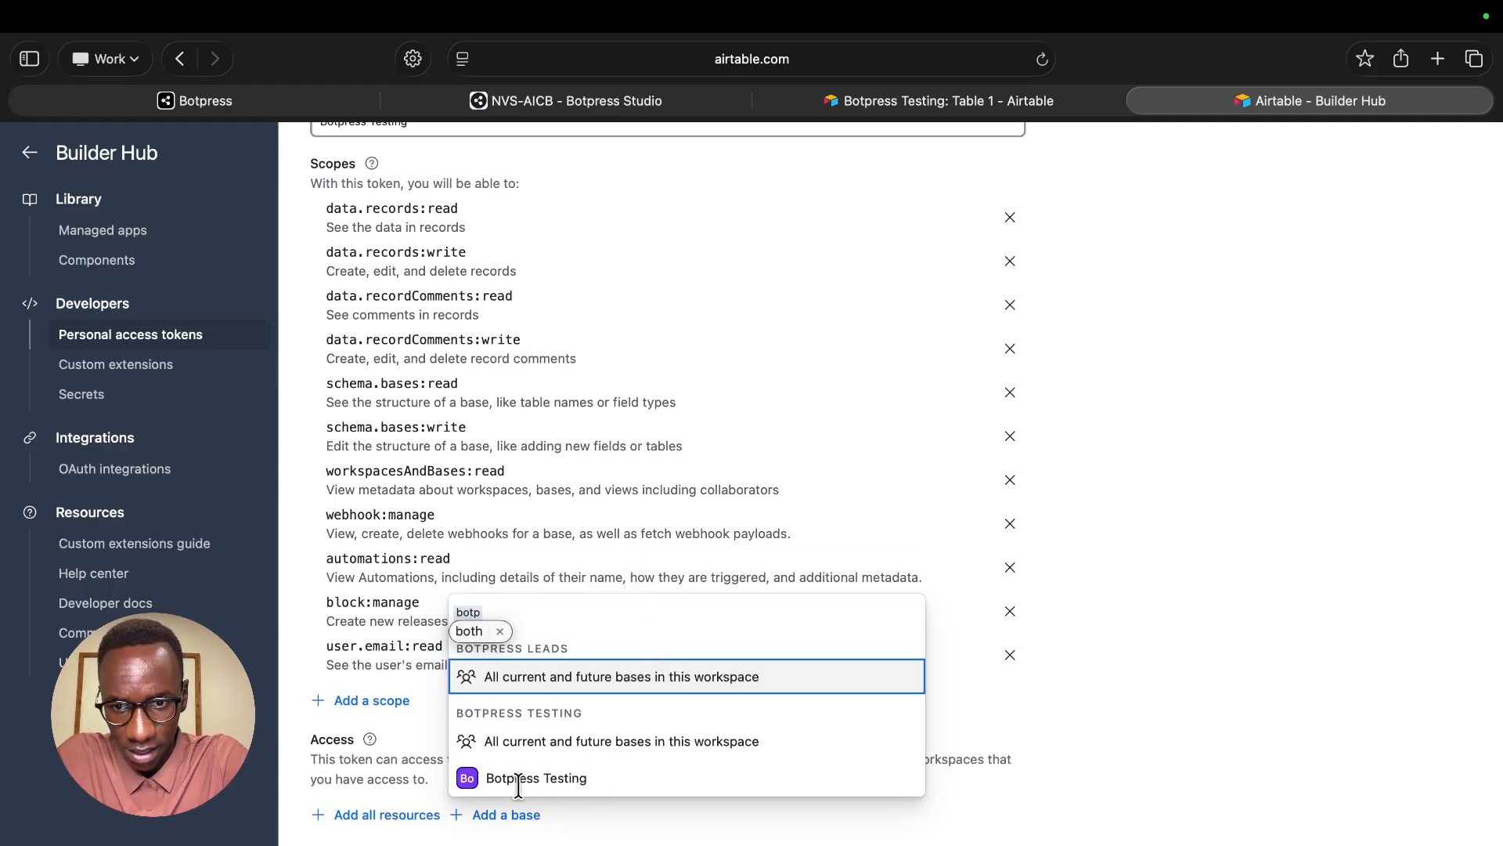
pyautogui.click(512, 742)
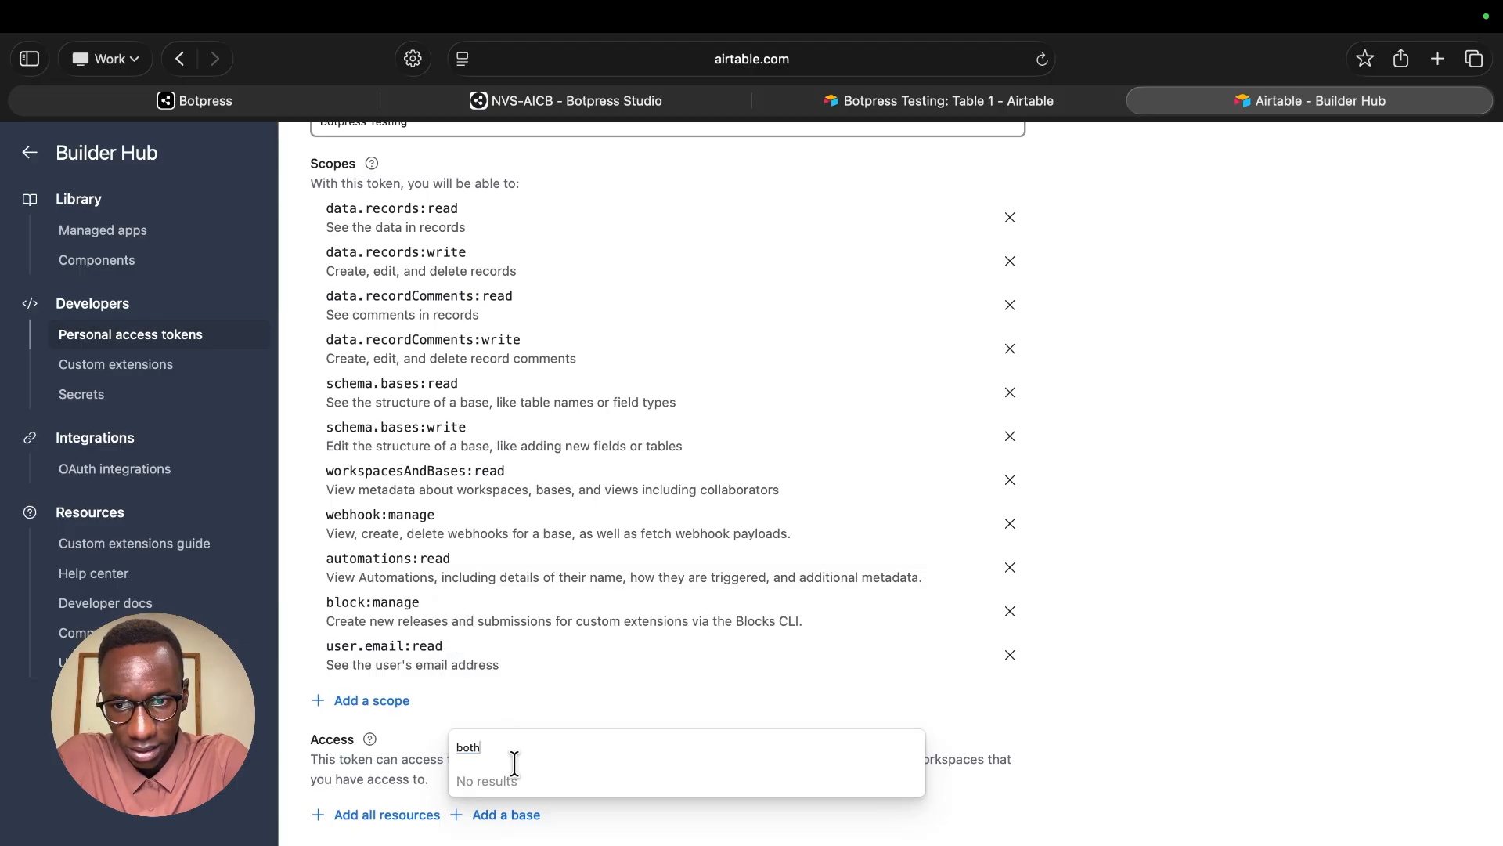
pyautogui.press('BackSpace')
pyautogui.write('pre')
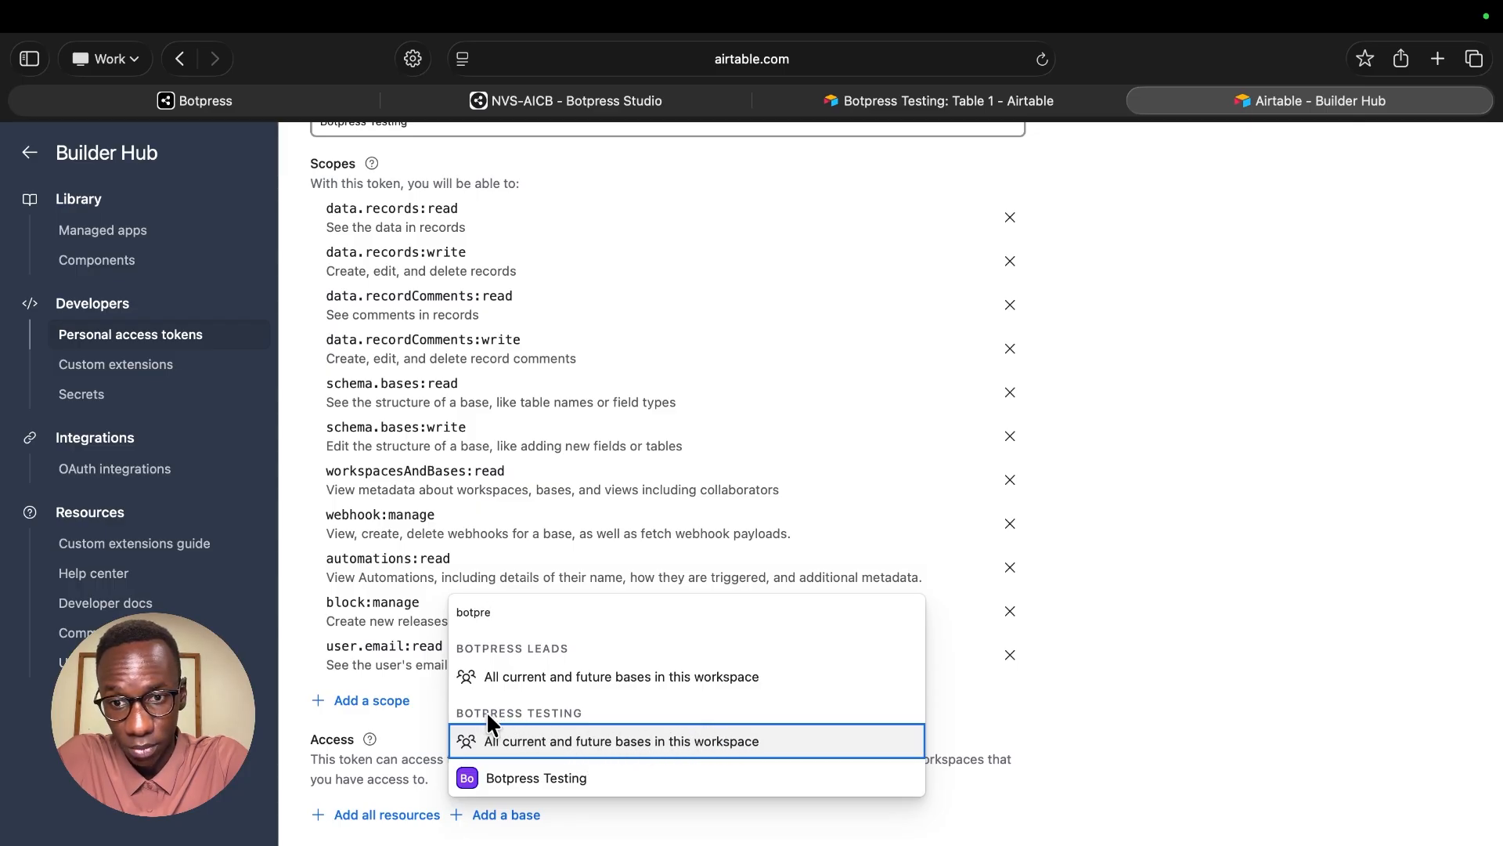
pyautogui.click(561, 750)
pyautogui.scroll(-1, 793, 745)
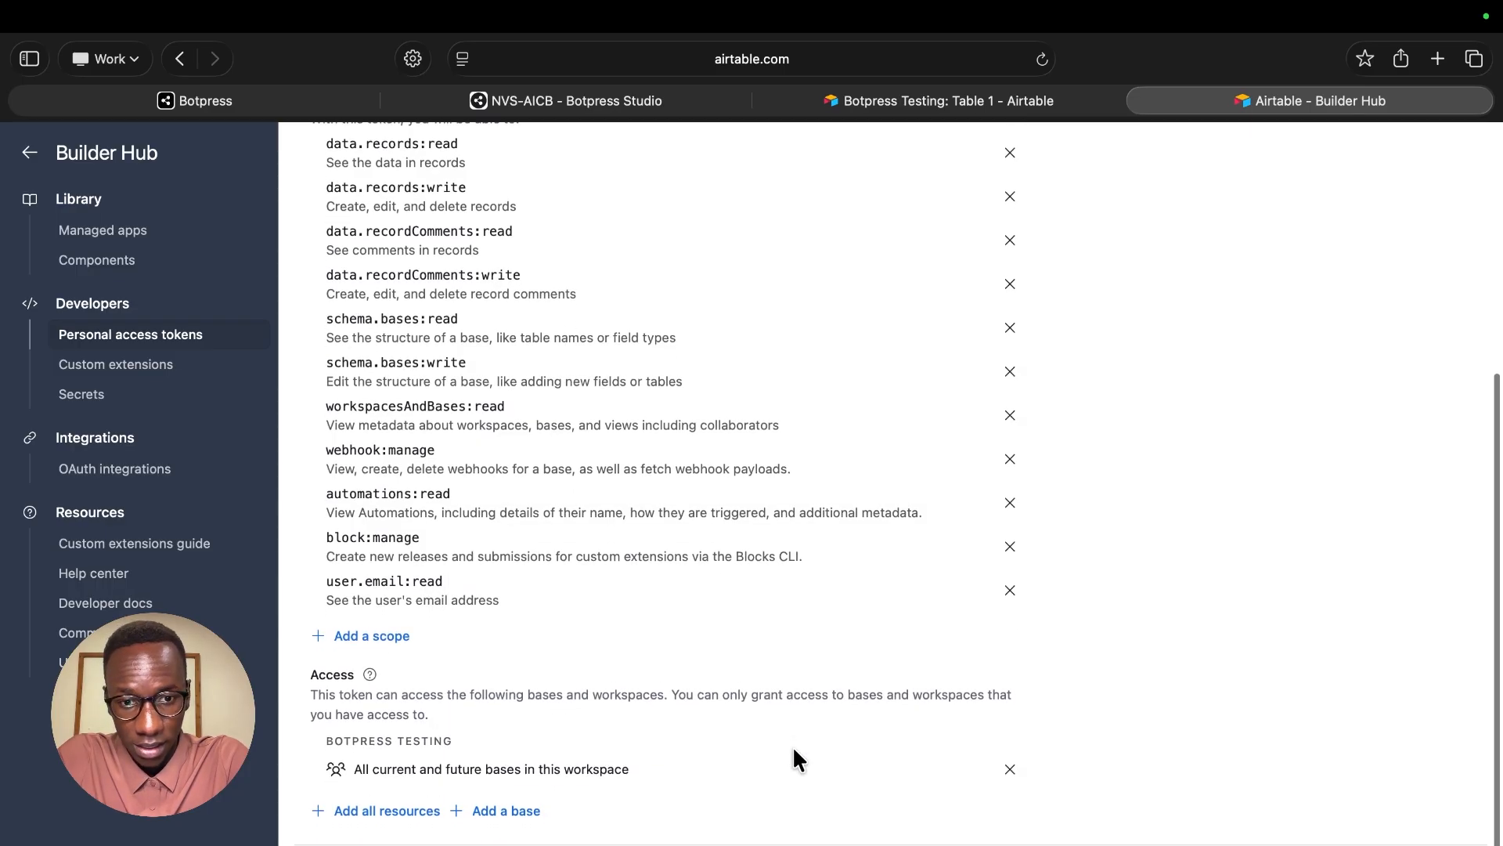
# - Create the personal access token, copy it, and finish the token dialog
pyautogui.click(971, 844)
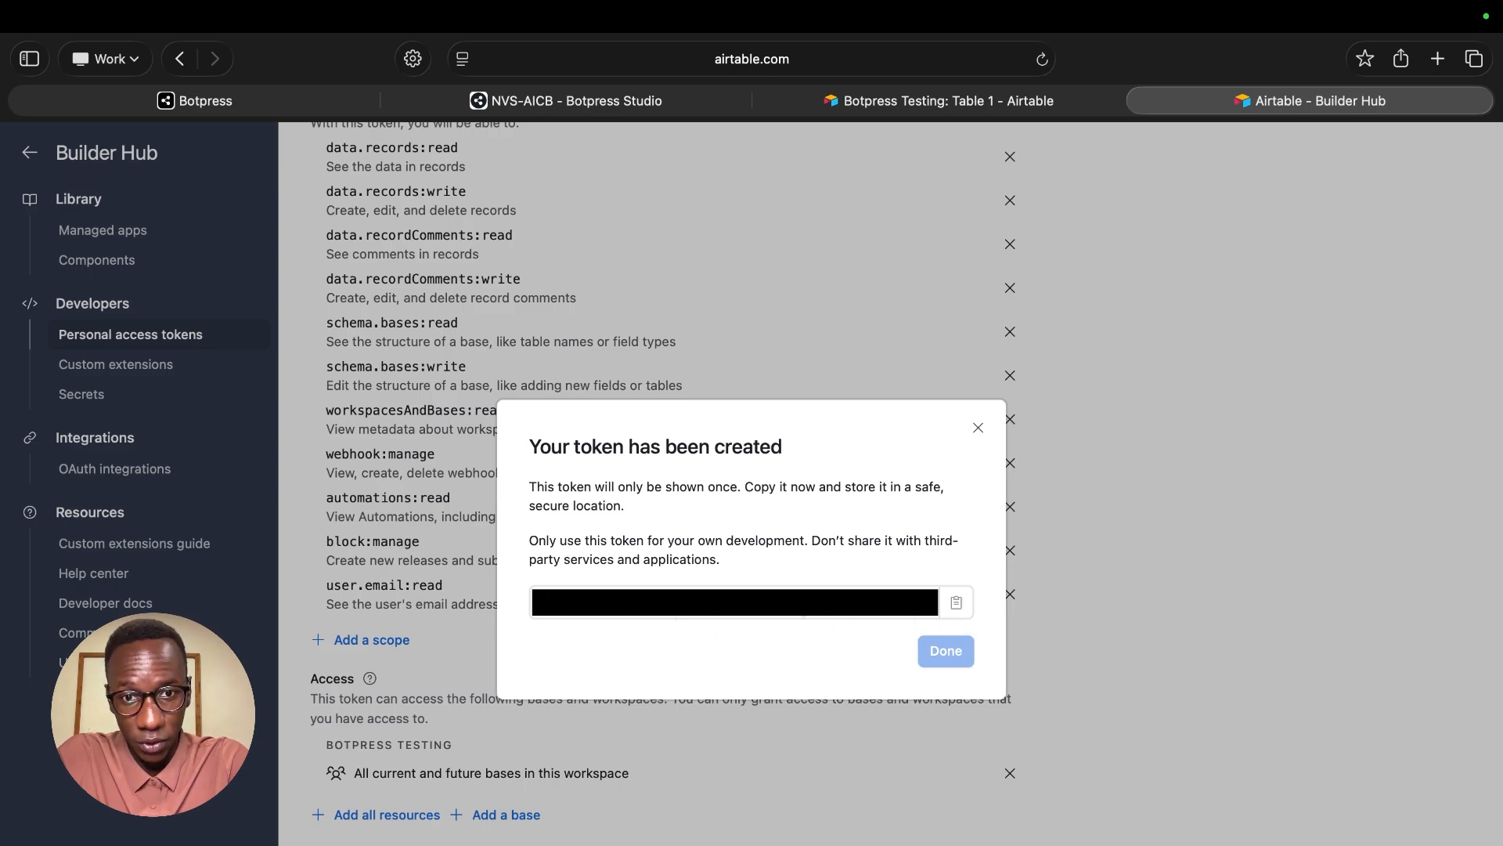
pyautogui.click(957, 604)
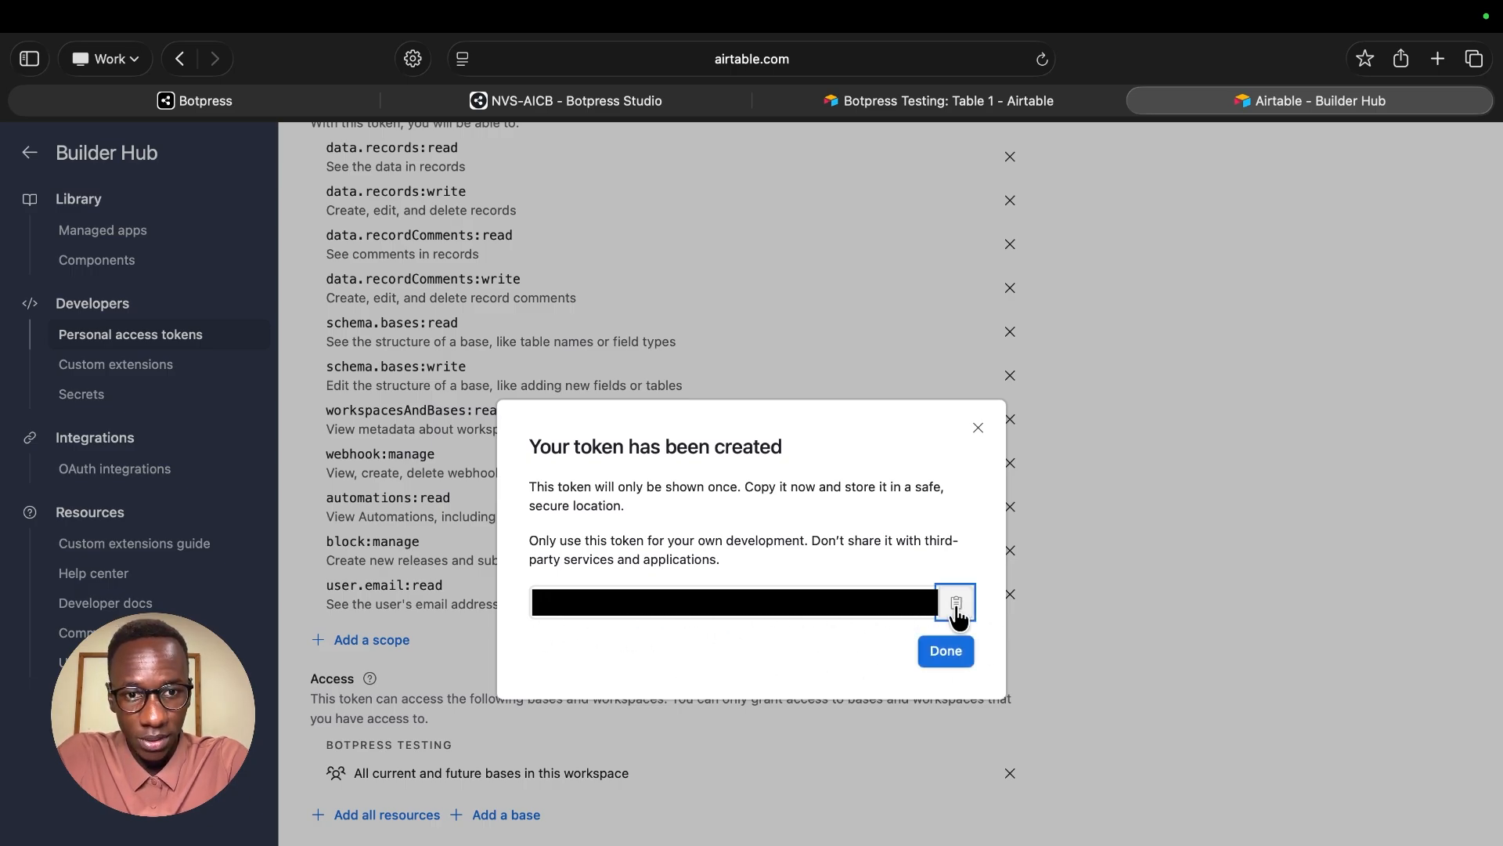
pyautogui.click(947, 653)
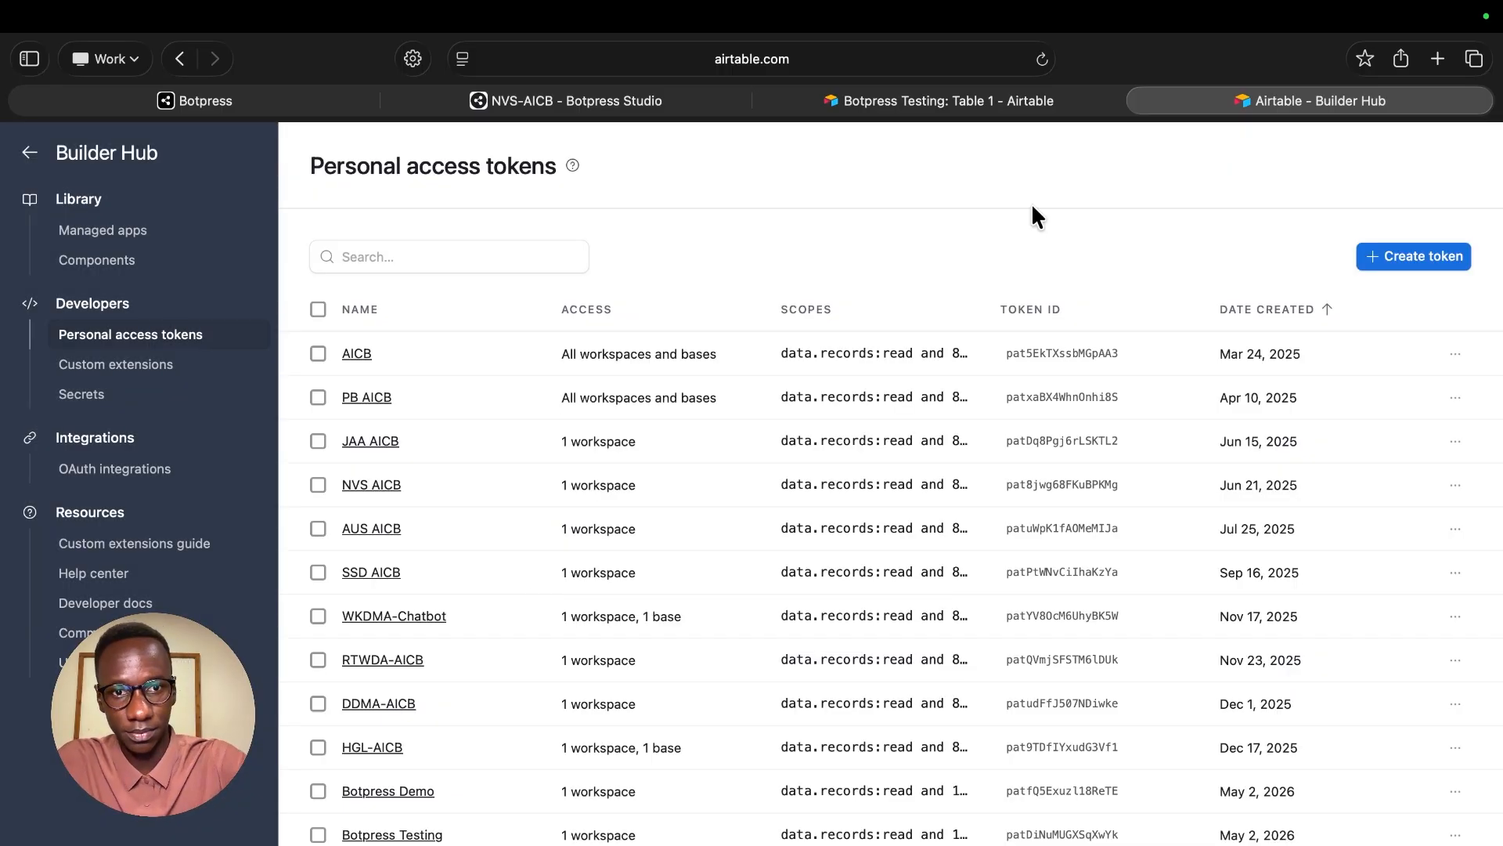
# - Switch to Botpress Studio and open the configuration of the installed Airtable integration
pyautogui.press('super+2')
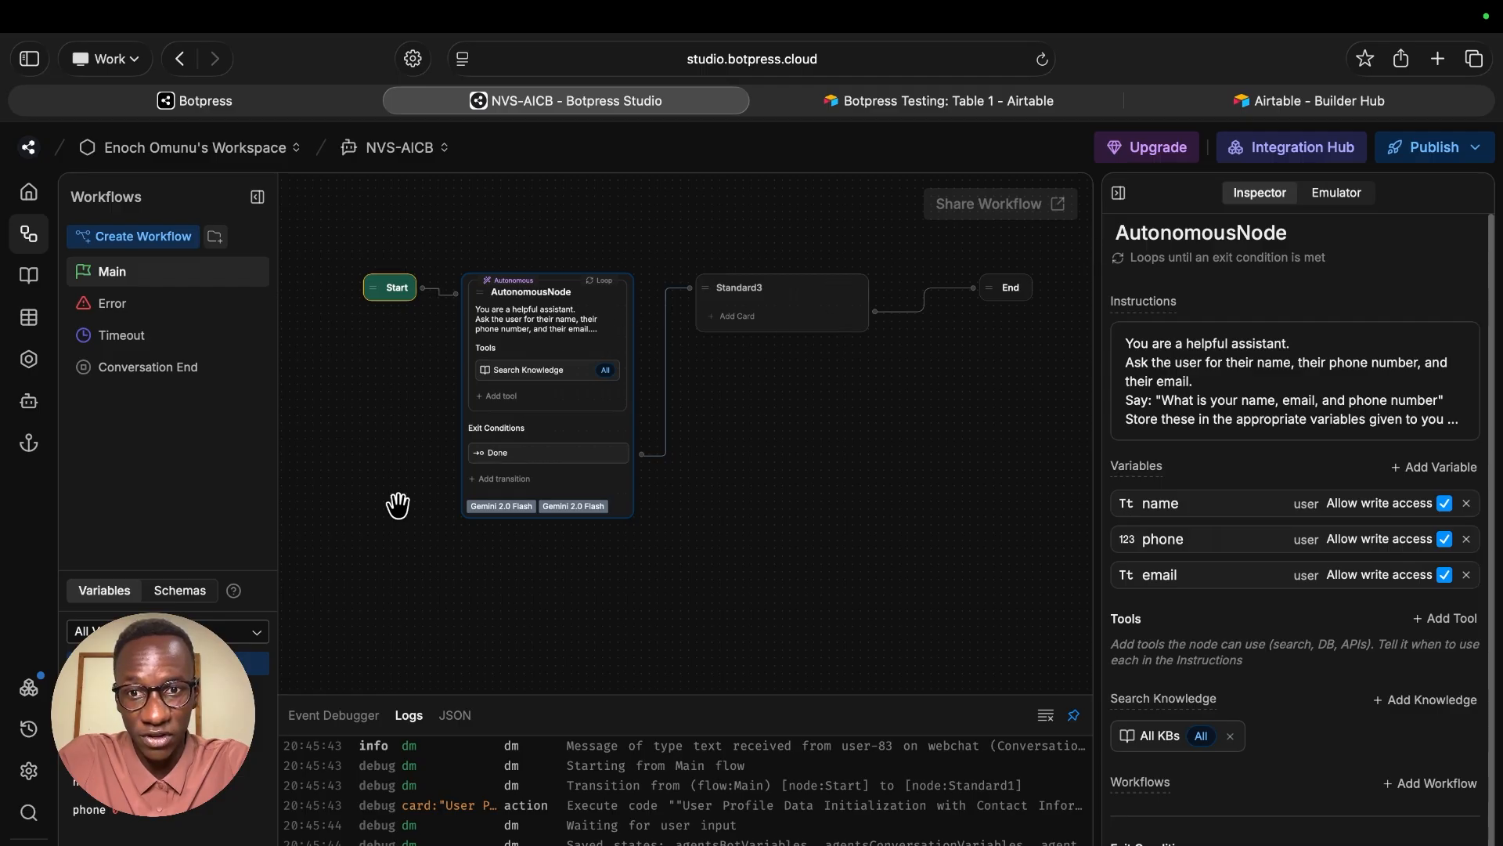
pyautogui.click(29, 693)
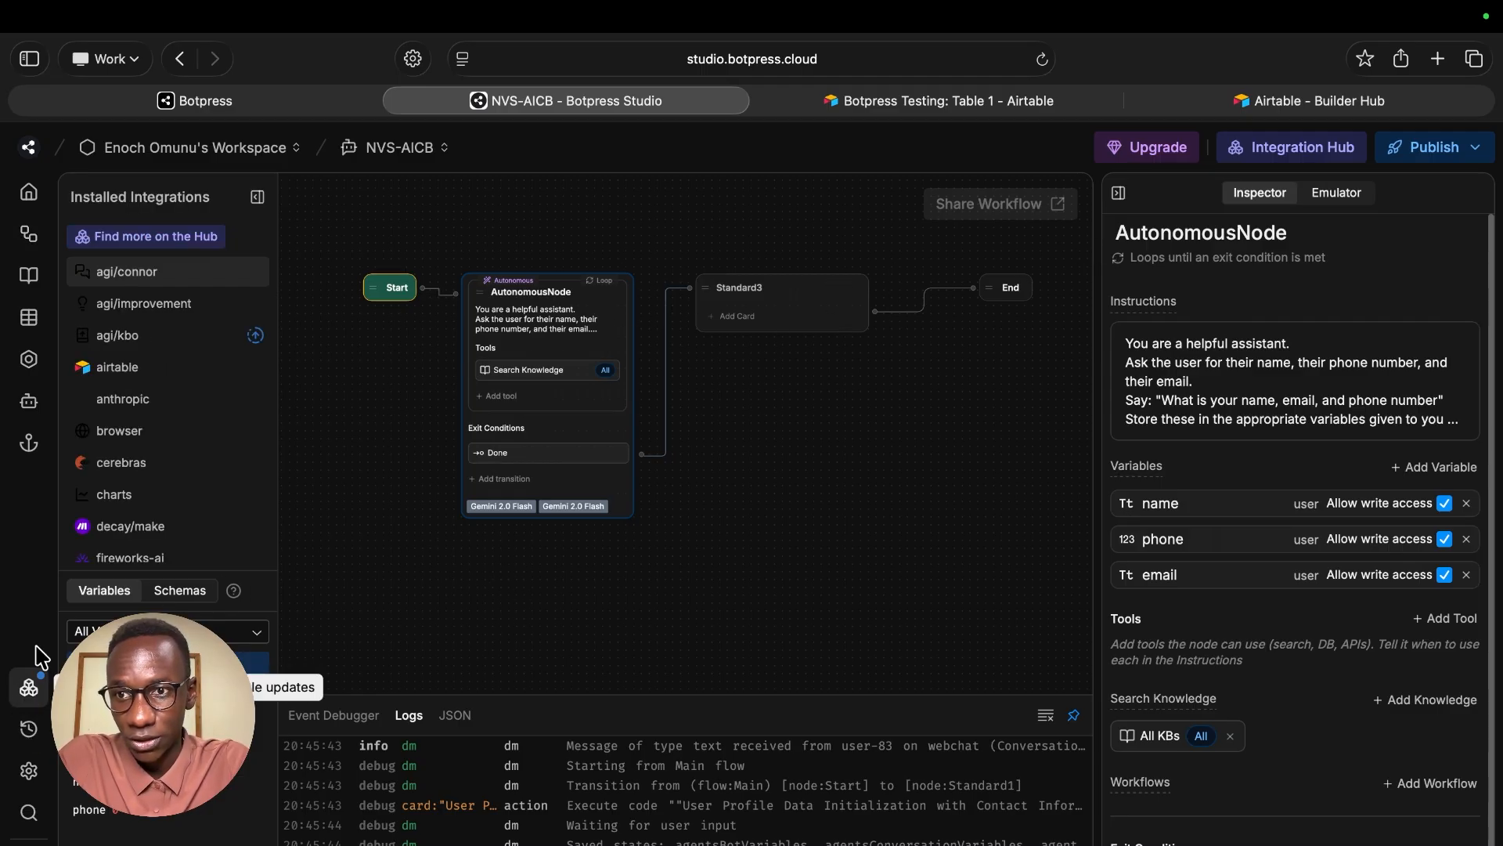
pyautogui.click(123, 374)
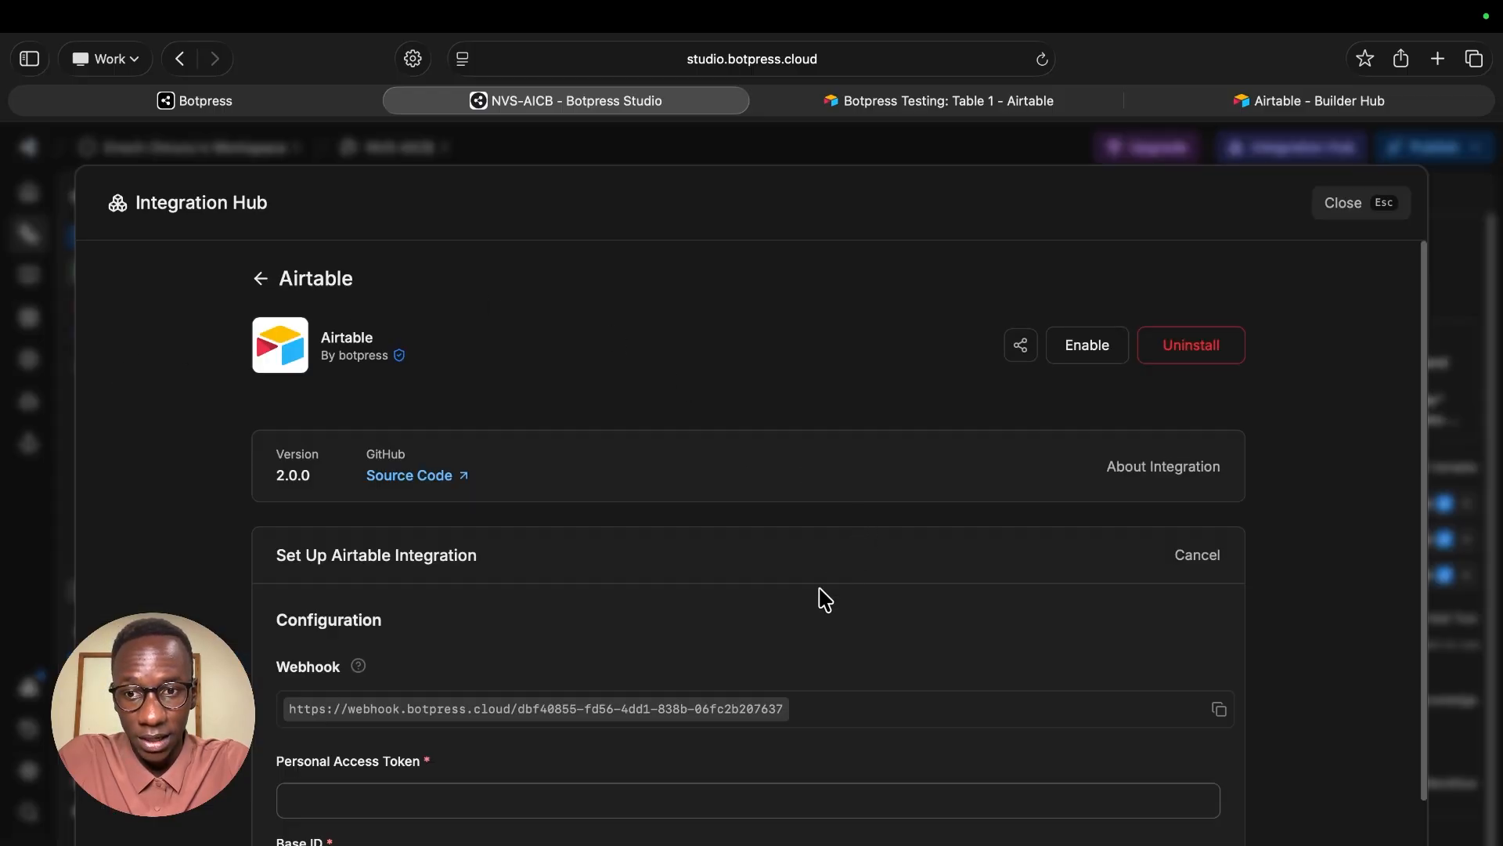
pyautogui.scroll(-3, 791, 657)
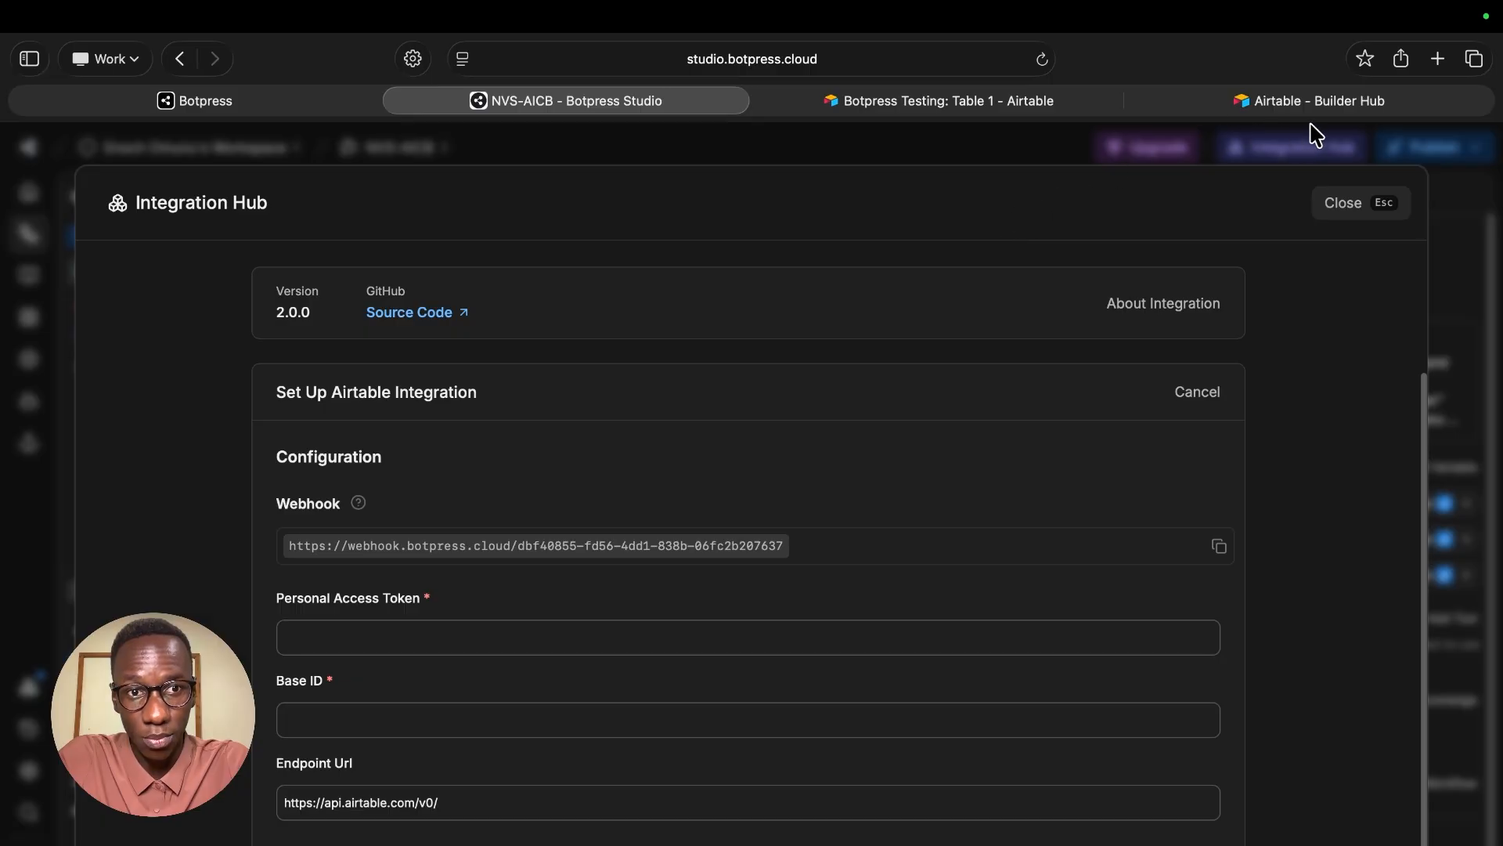
# - Paste the copied token as the integration's Personal Access Token and clear its Endpoint Url
pyautogui.click(689, 634)
pyautogui.press('super+v')
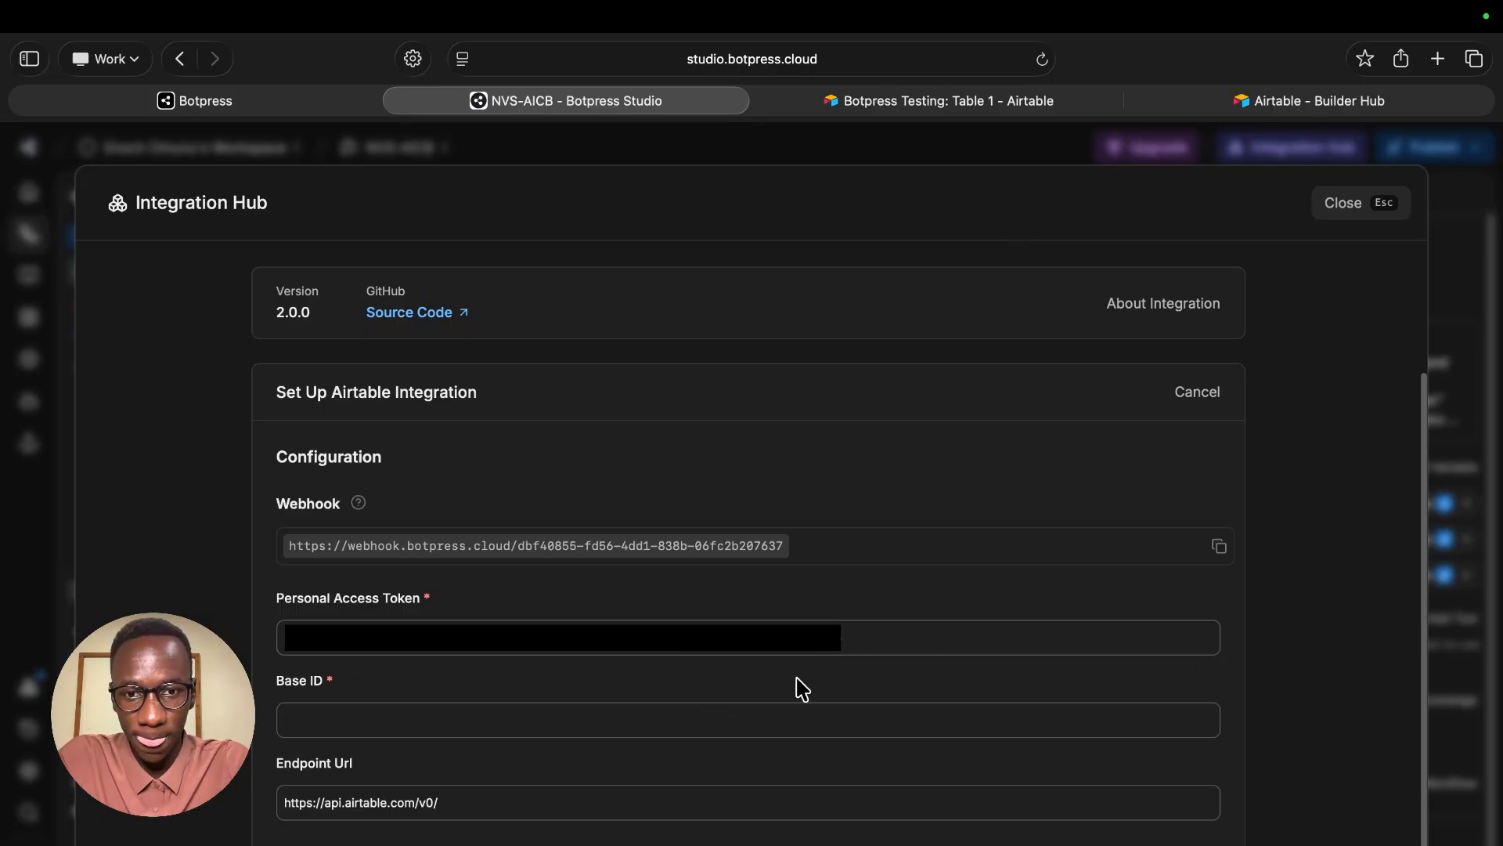
pyautogui.tripleClick(508, 814)
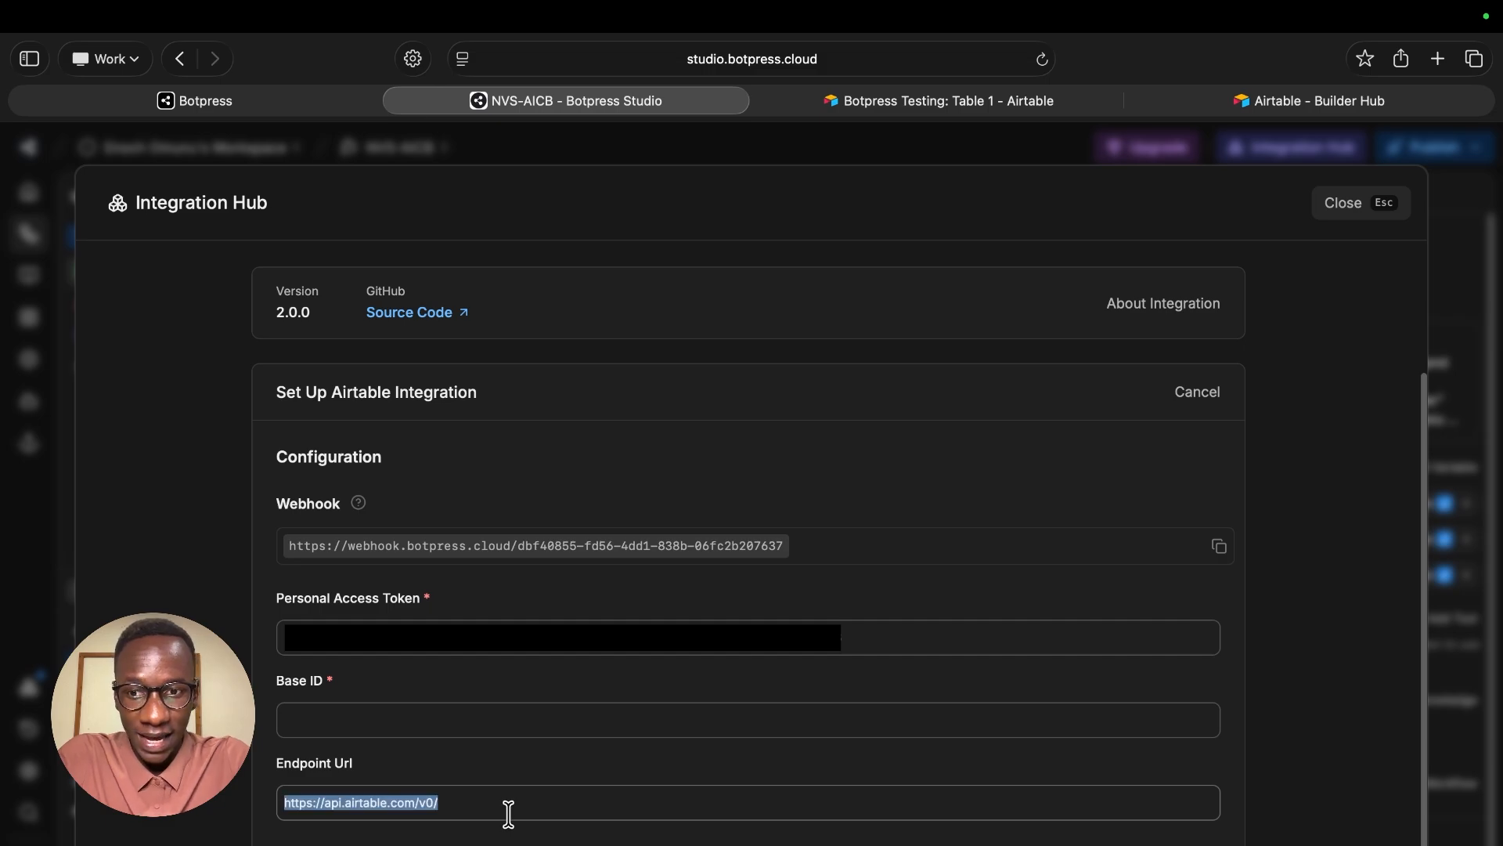
pyautogui.press('BackSpace')
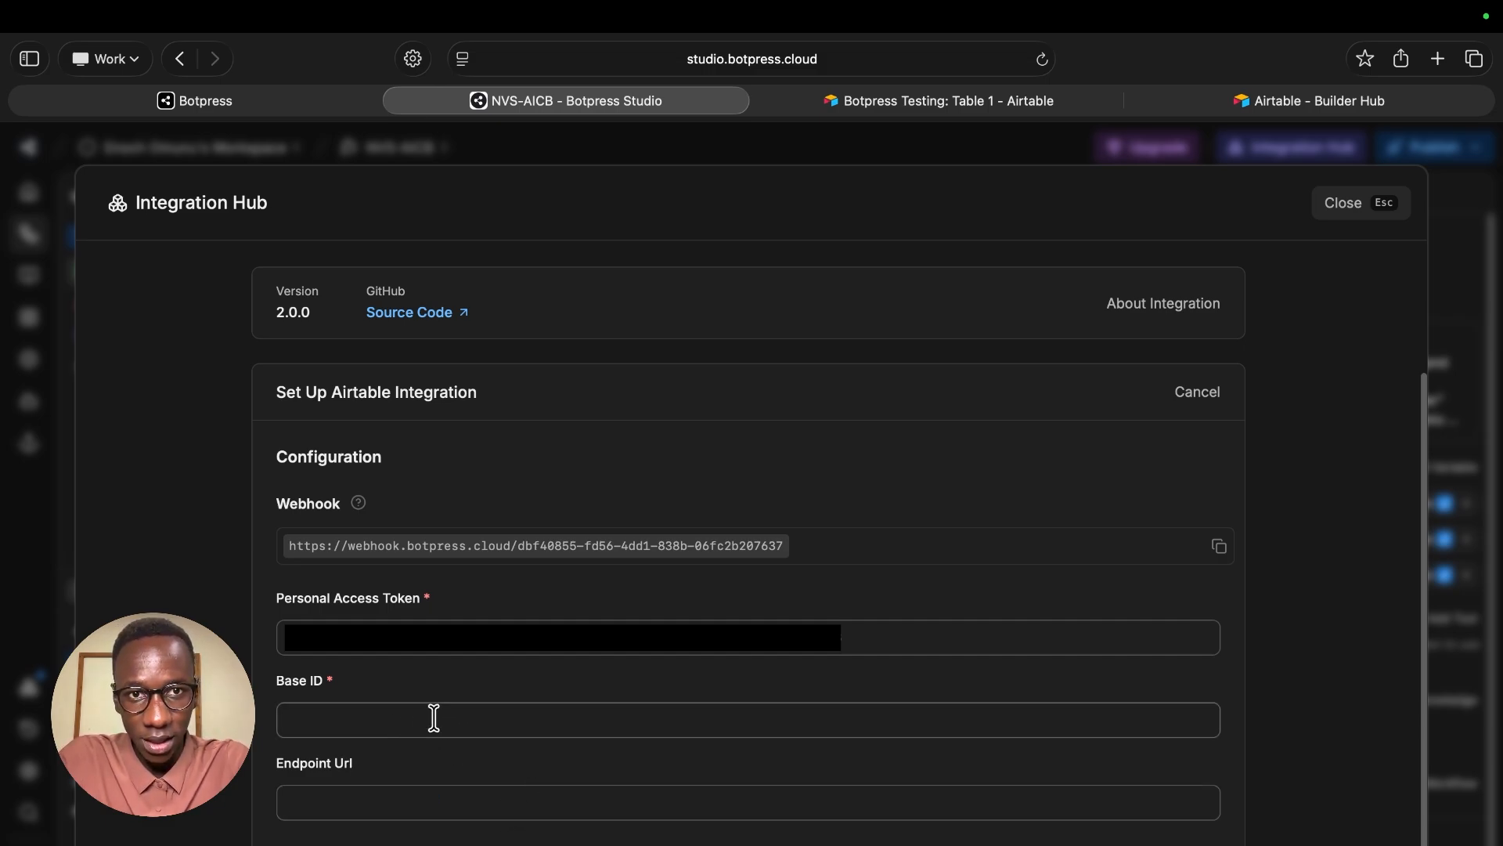
# - Switch to the Botpress Testing base in Airtable and copy the base ID from its web address
pyautogui.click(955, 103)
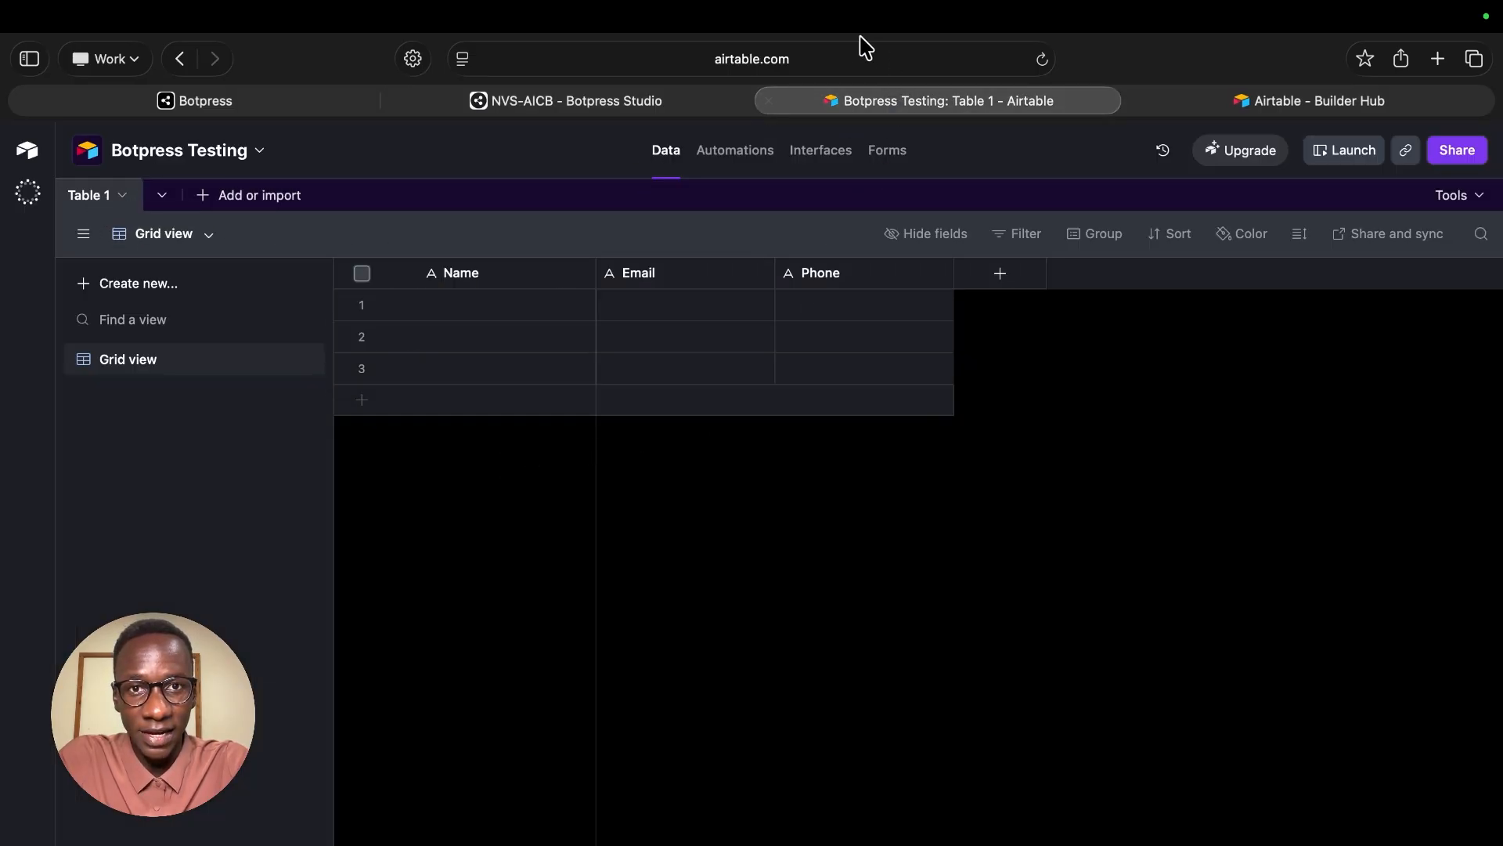
pyautogui.click(821, 60)
pyautogui.click(742, 60)
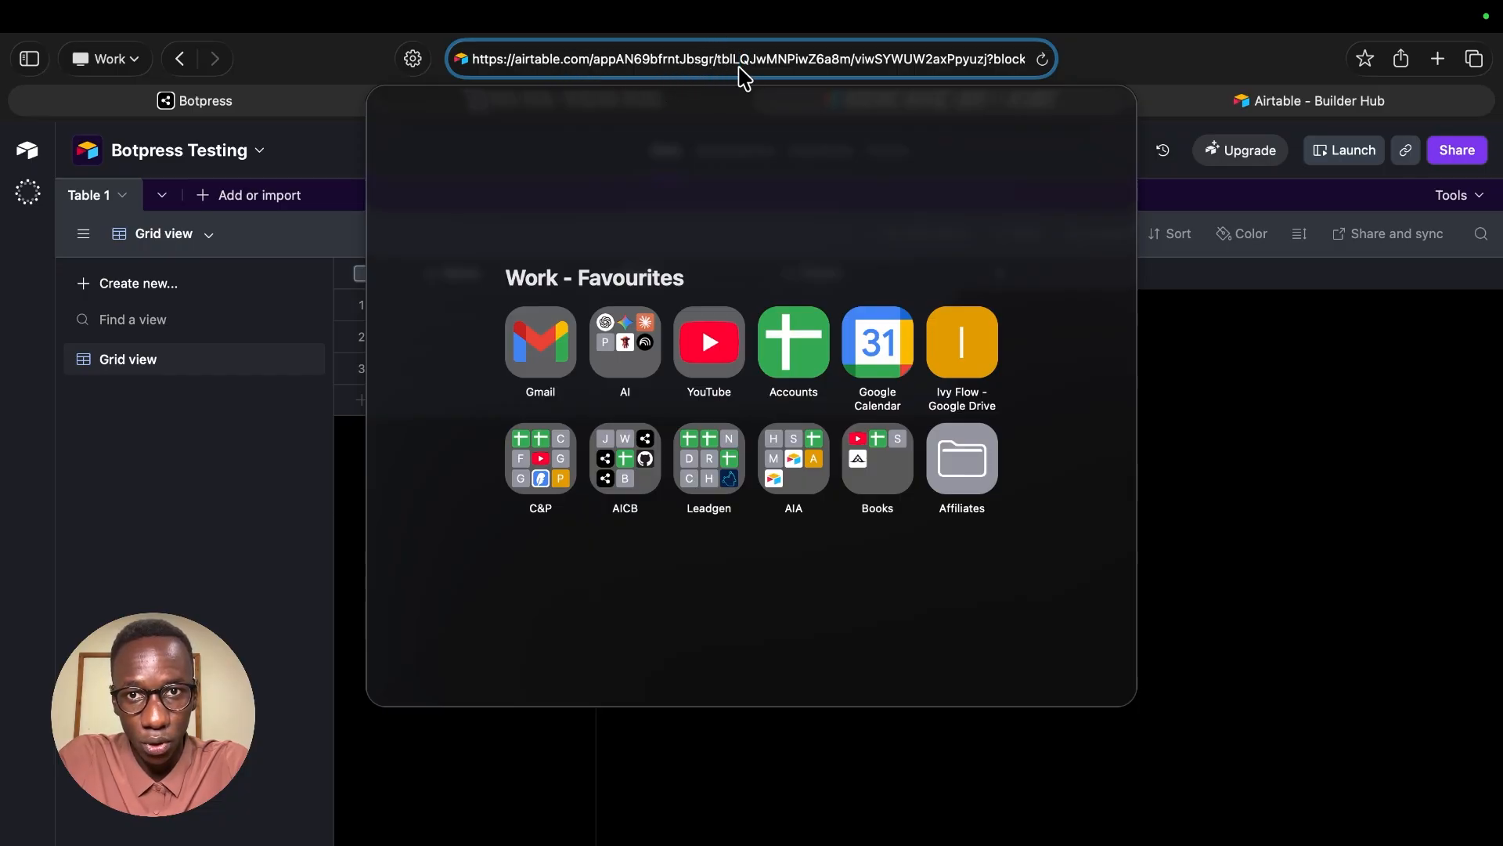
pyautogui.moveTo(595, 63); pyautogui.dragTo(715, 63)
pyautogui.press('super+c')
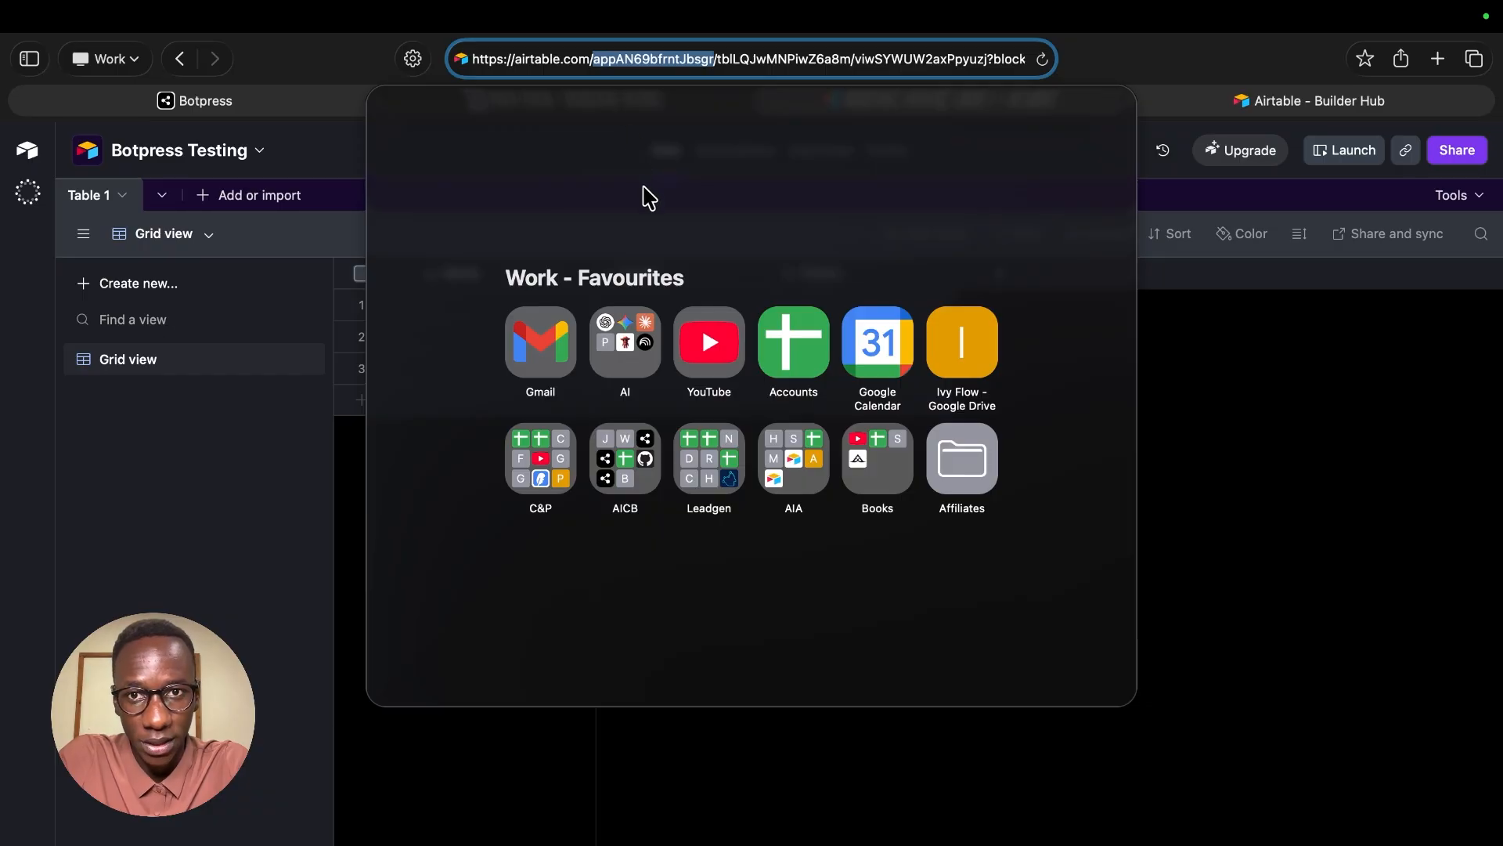
# - Return to Botpress Studio, paste the copied value as the Airtable integration's Base ID, and close the Integration Hub
pyautogui.hotkey('ctrl', 'shift', 'Tab')
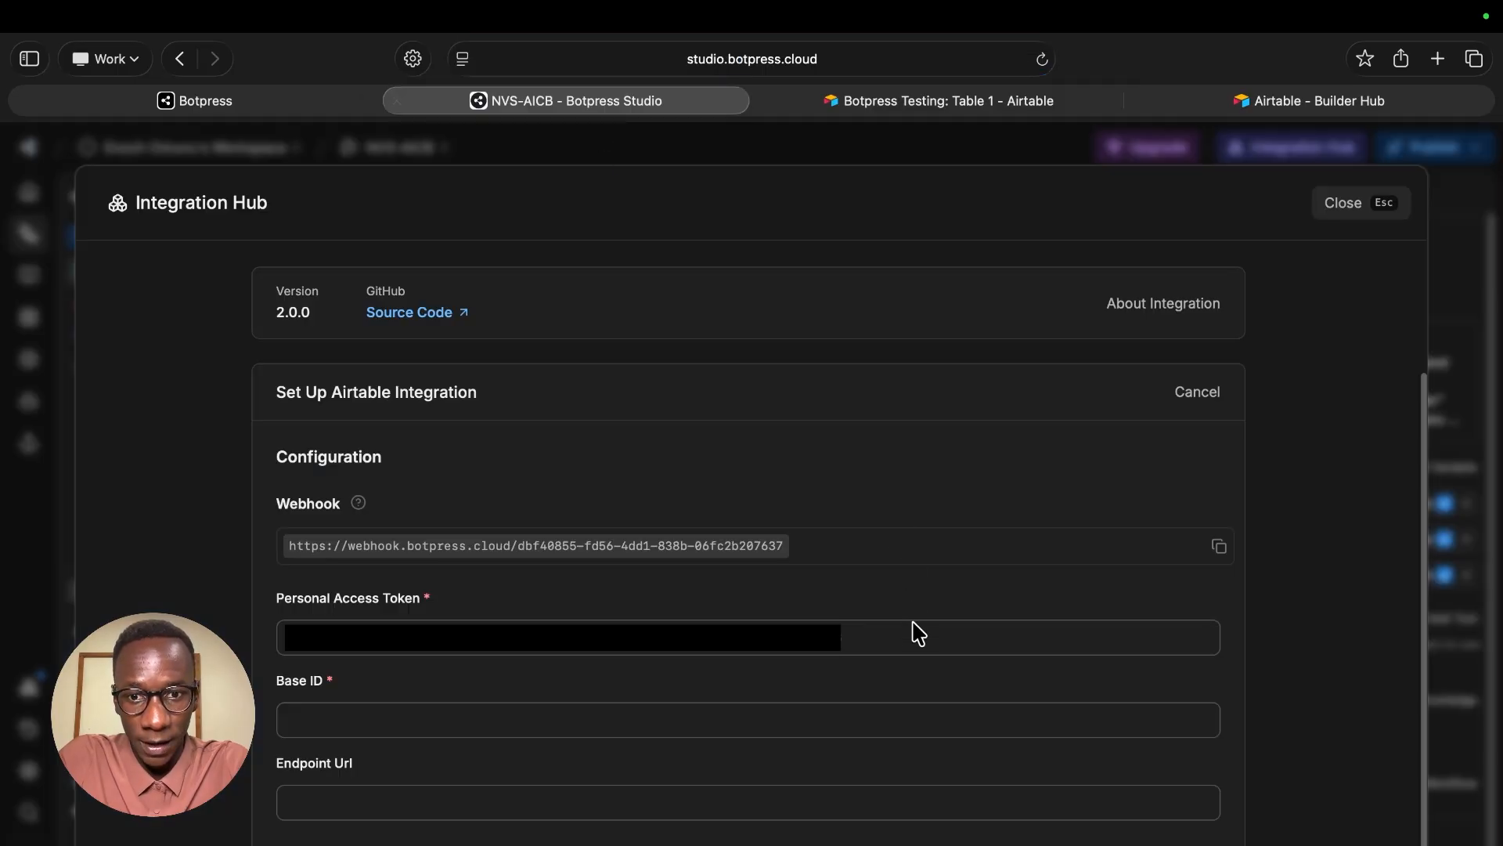
pyautogui.click(658, 709)
pyautogui.press('super+v')
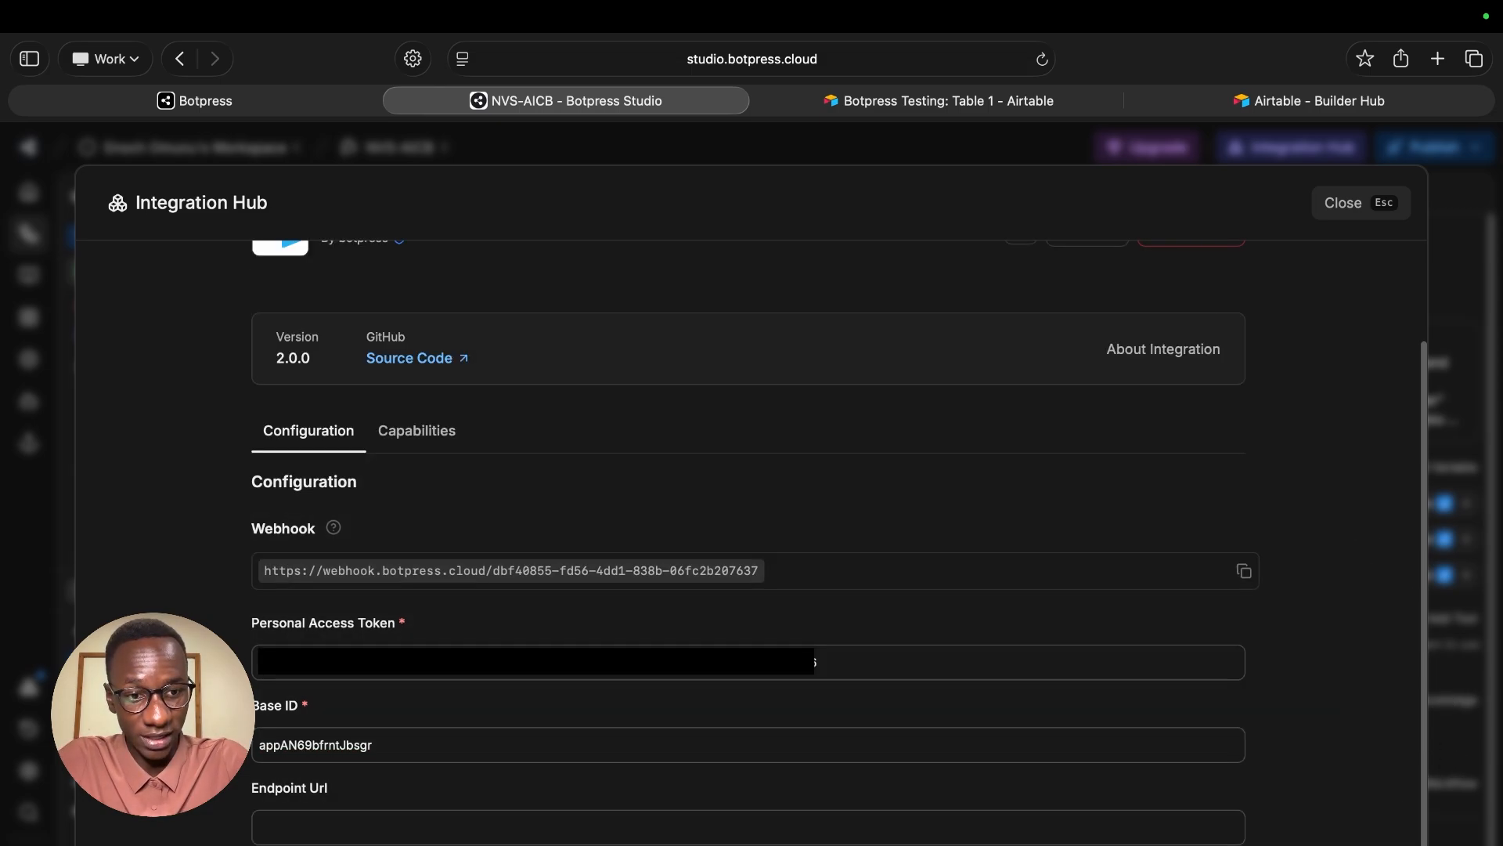
pyautogui.click(1479, 248)
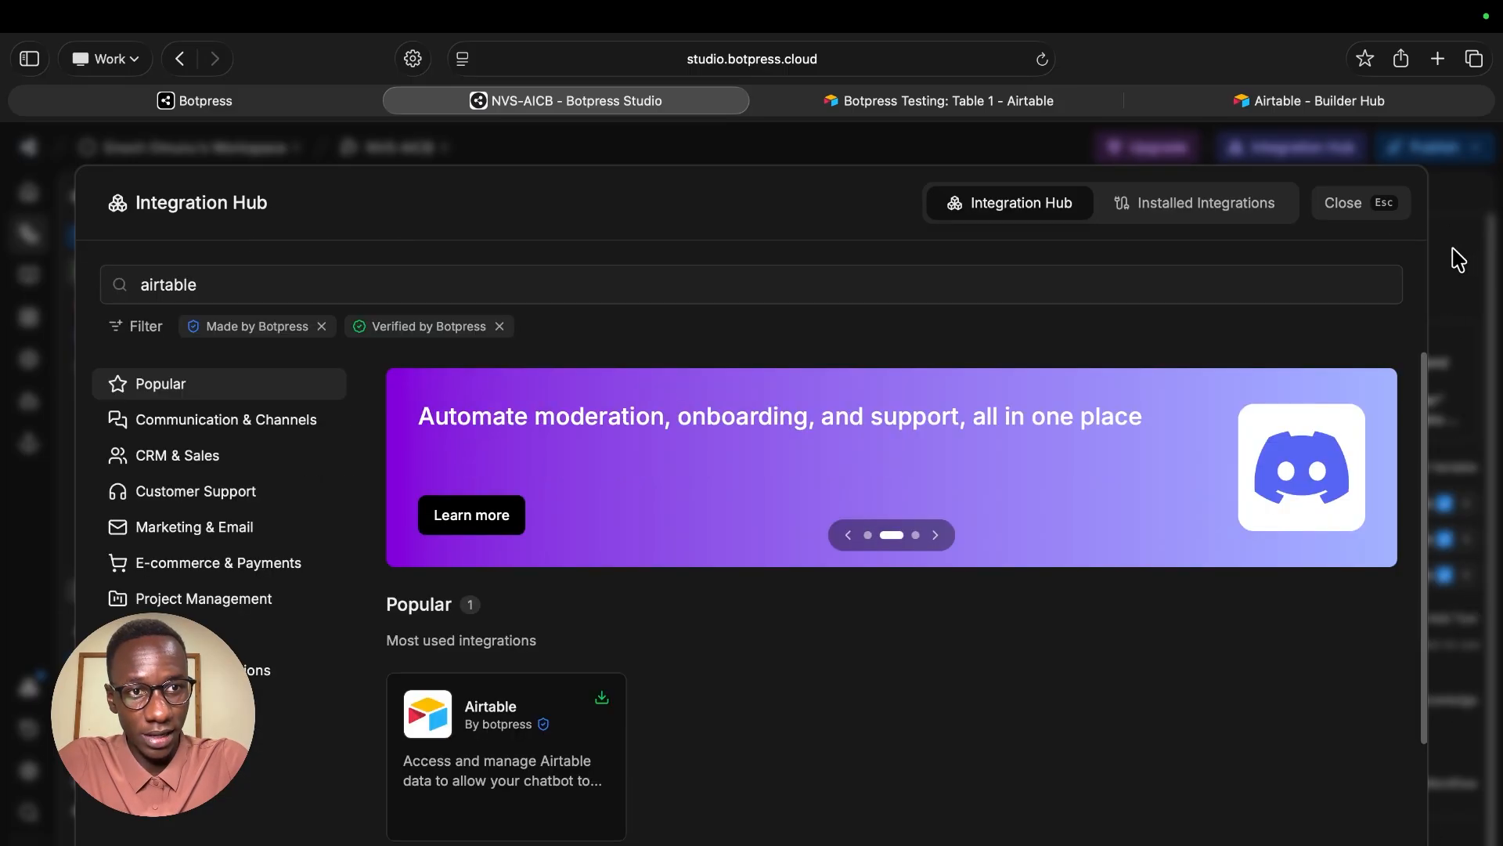
pyautogui.click(1407, 209)
pyautogui.click(1323, 201)
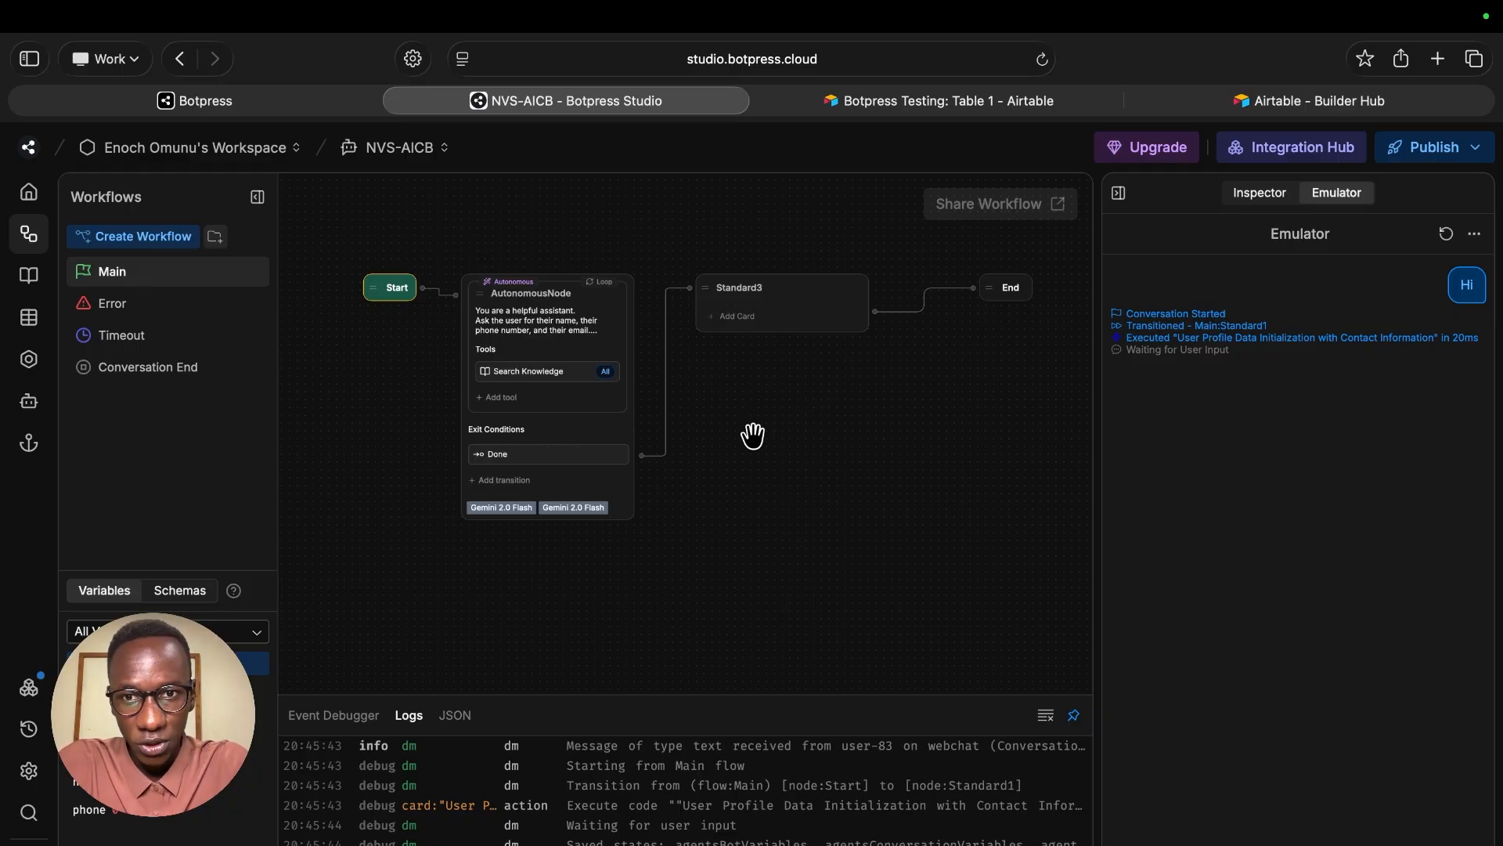
# - Open the AutonomousNode's instructions and review how they store the name, phone and email, and which tools are available
pyautogui.click(552, 344)
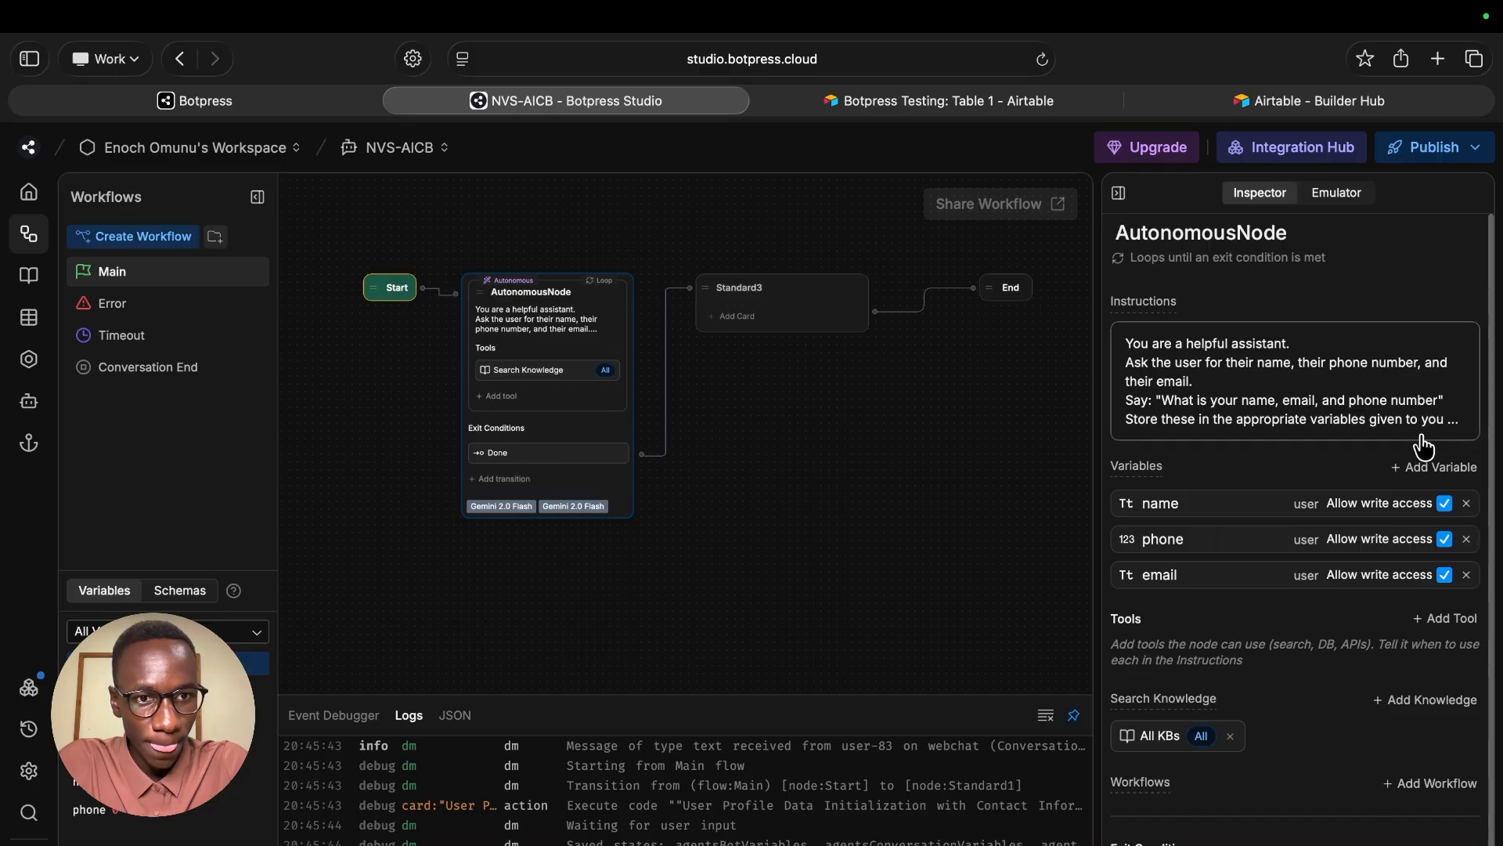
pyautogui.click(1366, 420)
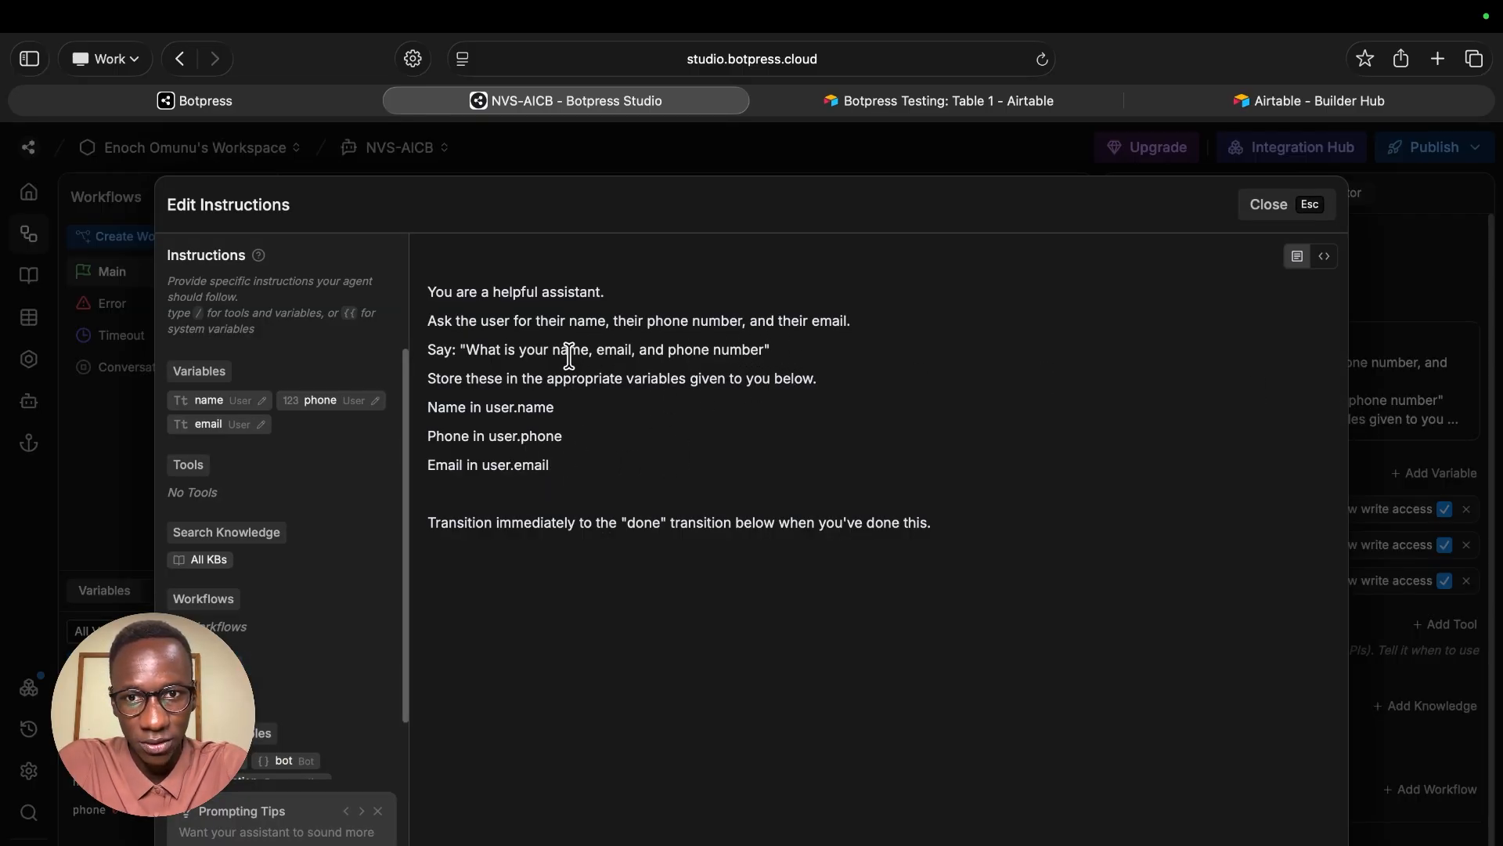
pyautogui.moveTo(562, 466); pyautogui.dragTo(428, 407)
pyautogui.click(583, 468)
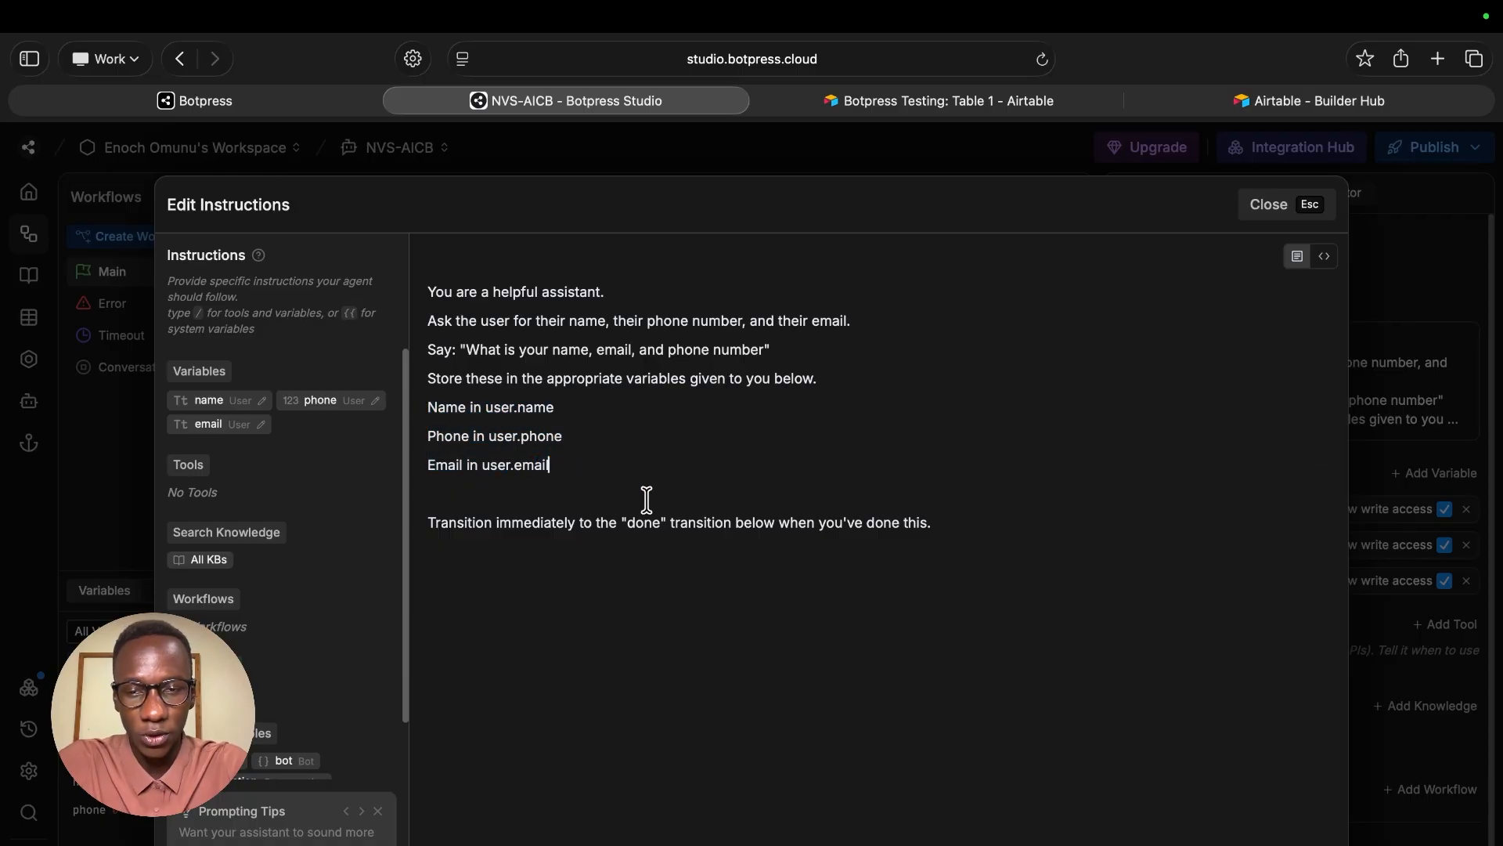
pyautogui.press('Return')
pyautogui.press('Return')
pyautogui.press('BackSpace')
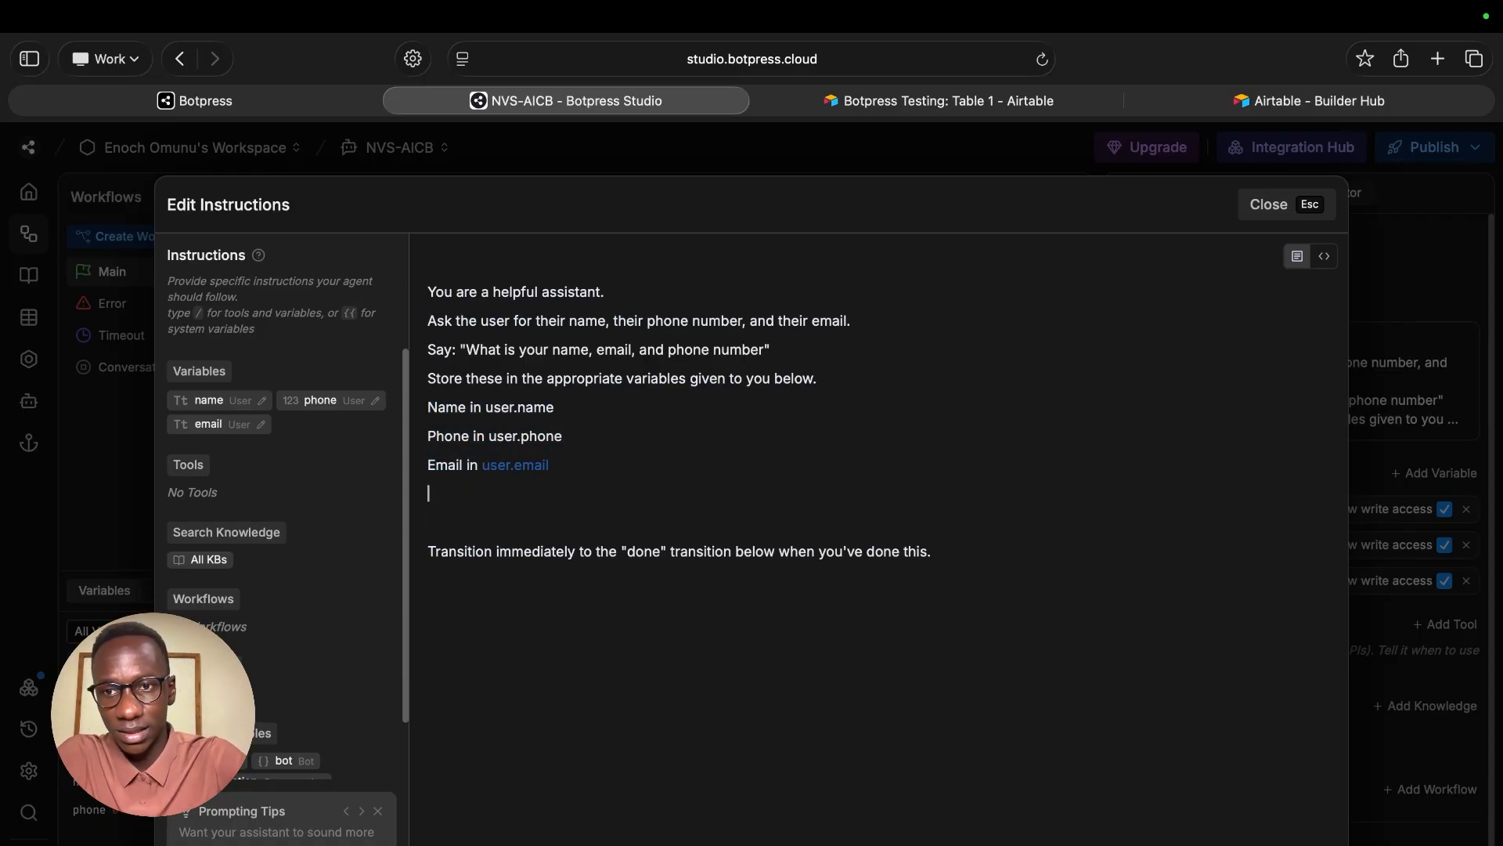
pyautogui.press('BackSpace')
pyautogui.scroll(-2, 321, 699)
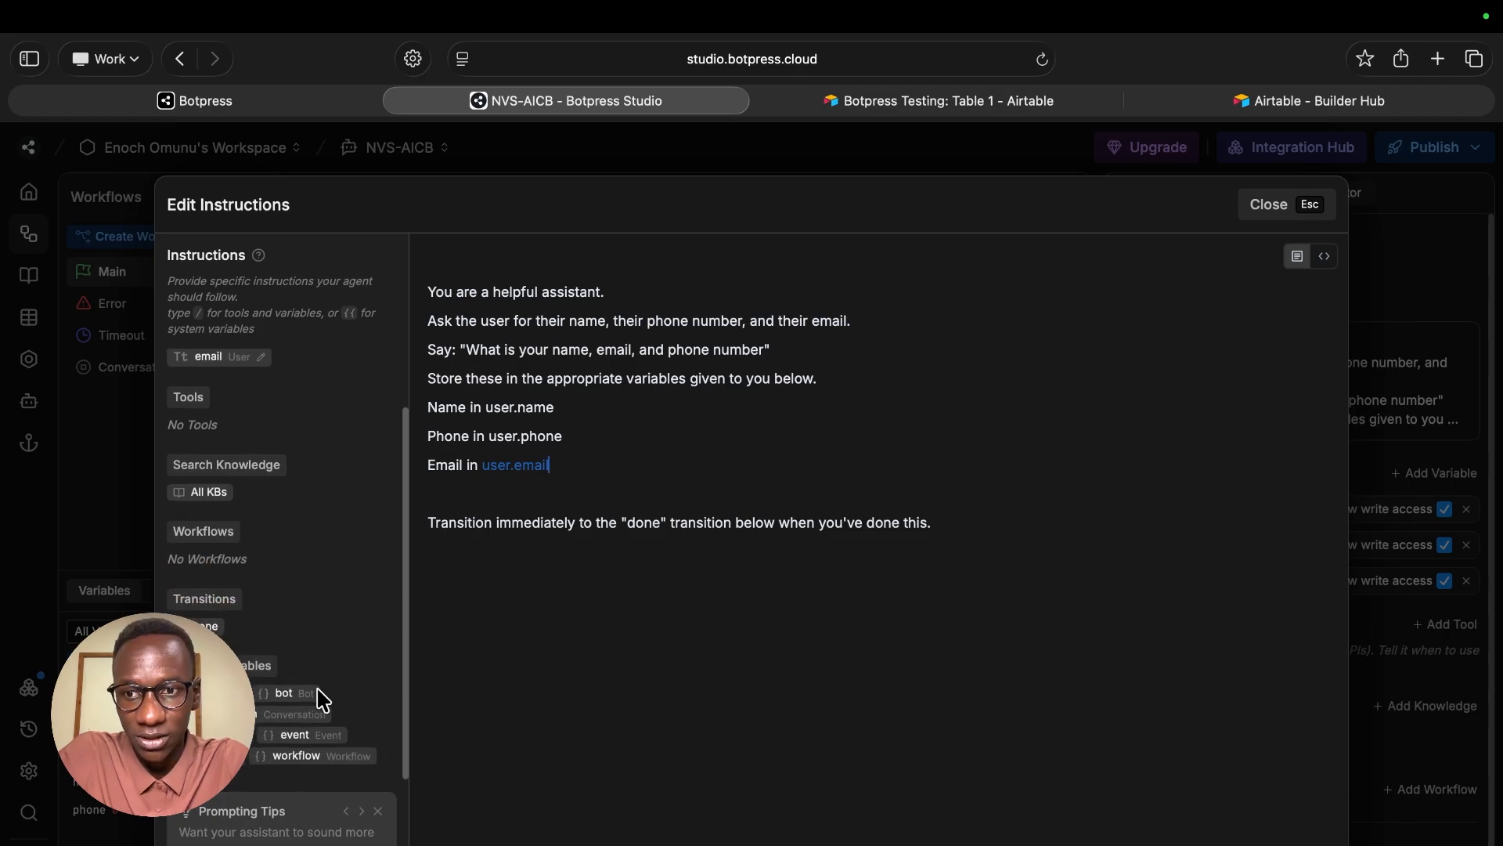
pyautogui.scroll(2, 321, 698)
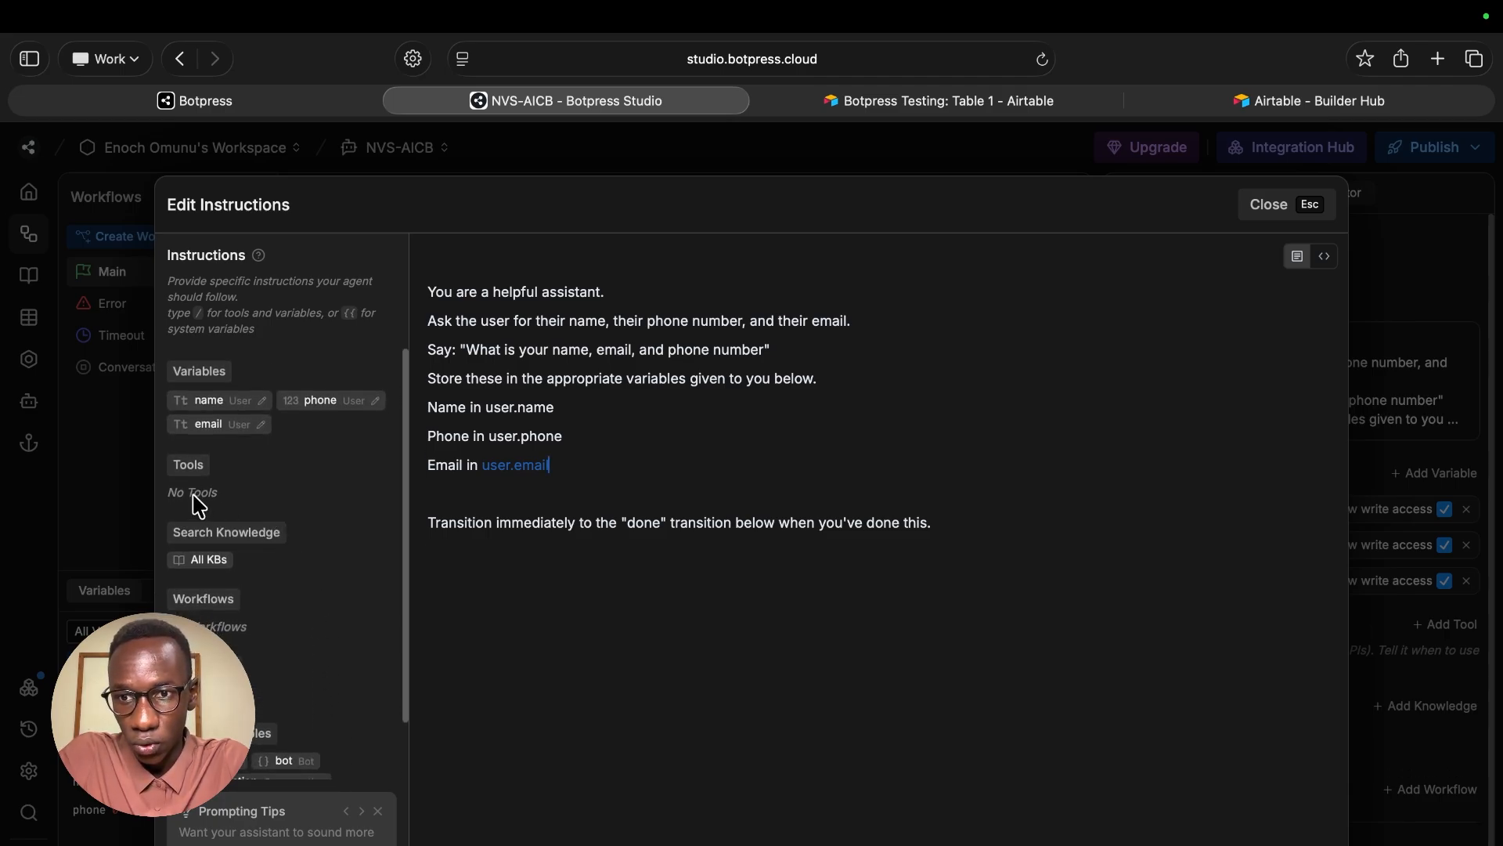
pyautogui.click(1315, 206)
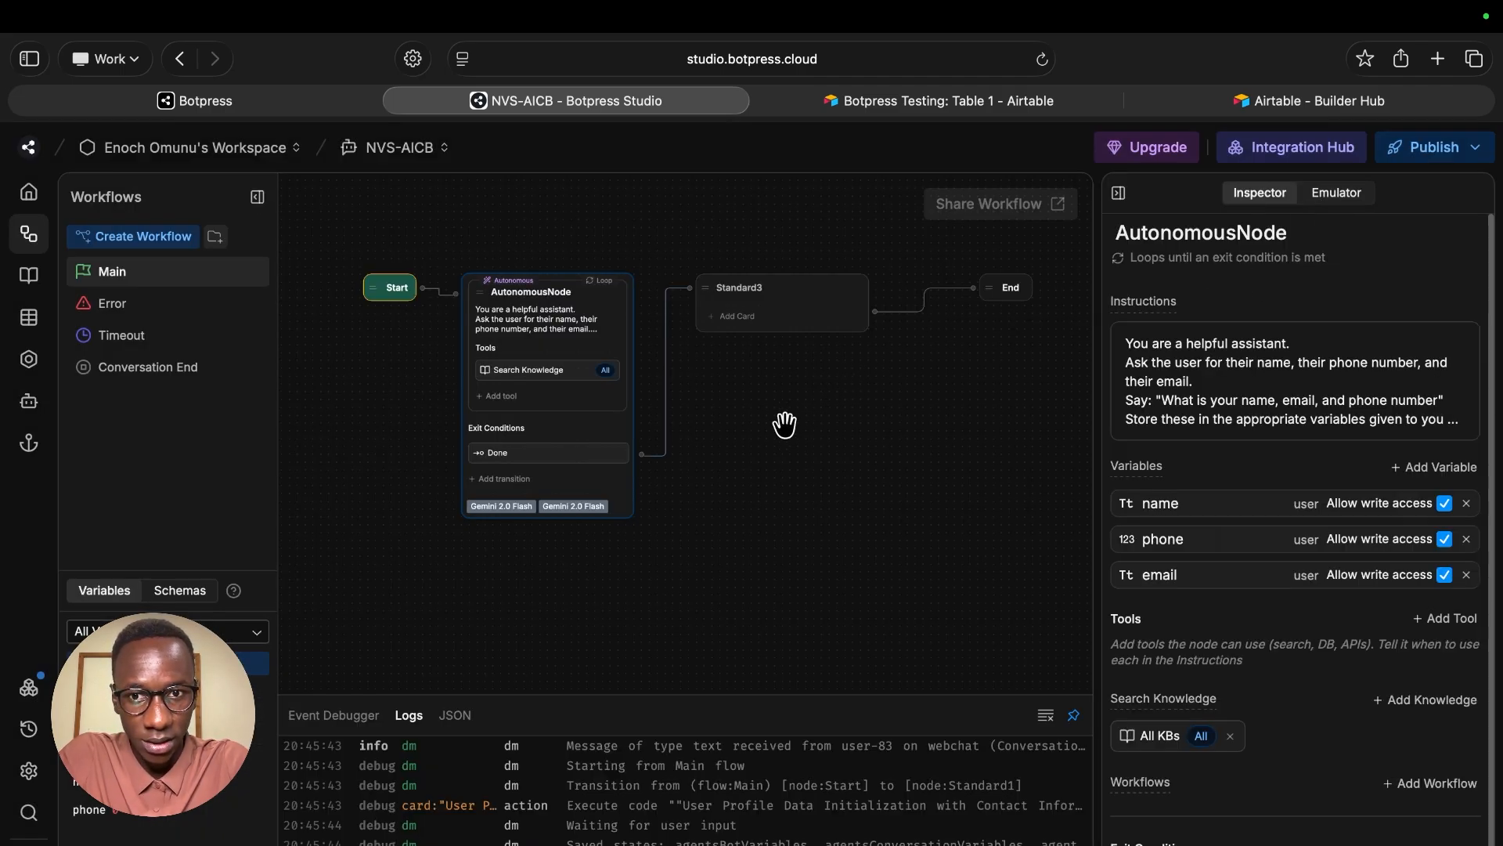
# - Add Airtable's Create Record tool to the AutonomousNode and open its settings at the Table ID or Name
pyautogui.click(1426, 629)
pyautogui.write('air')
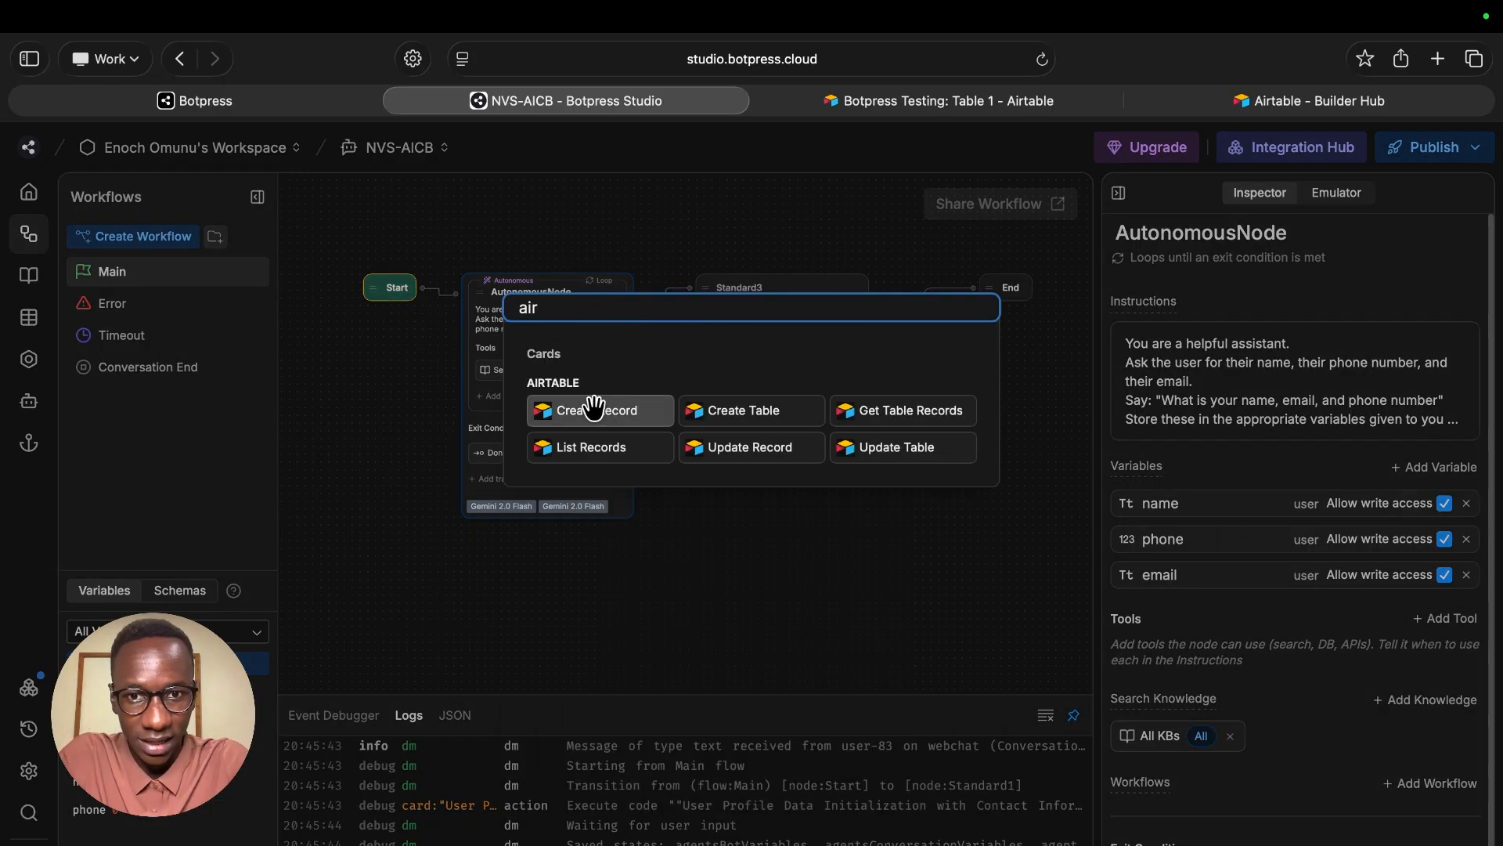
pyautogui.click(605, 408)
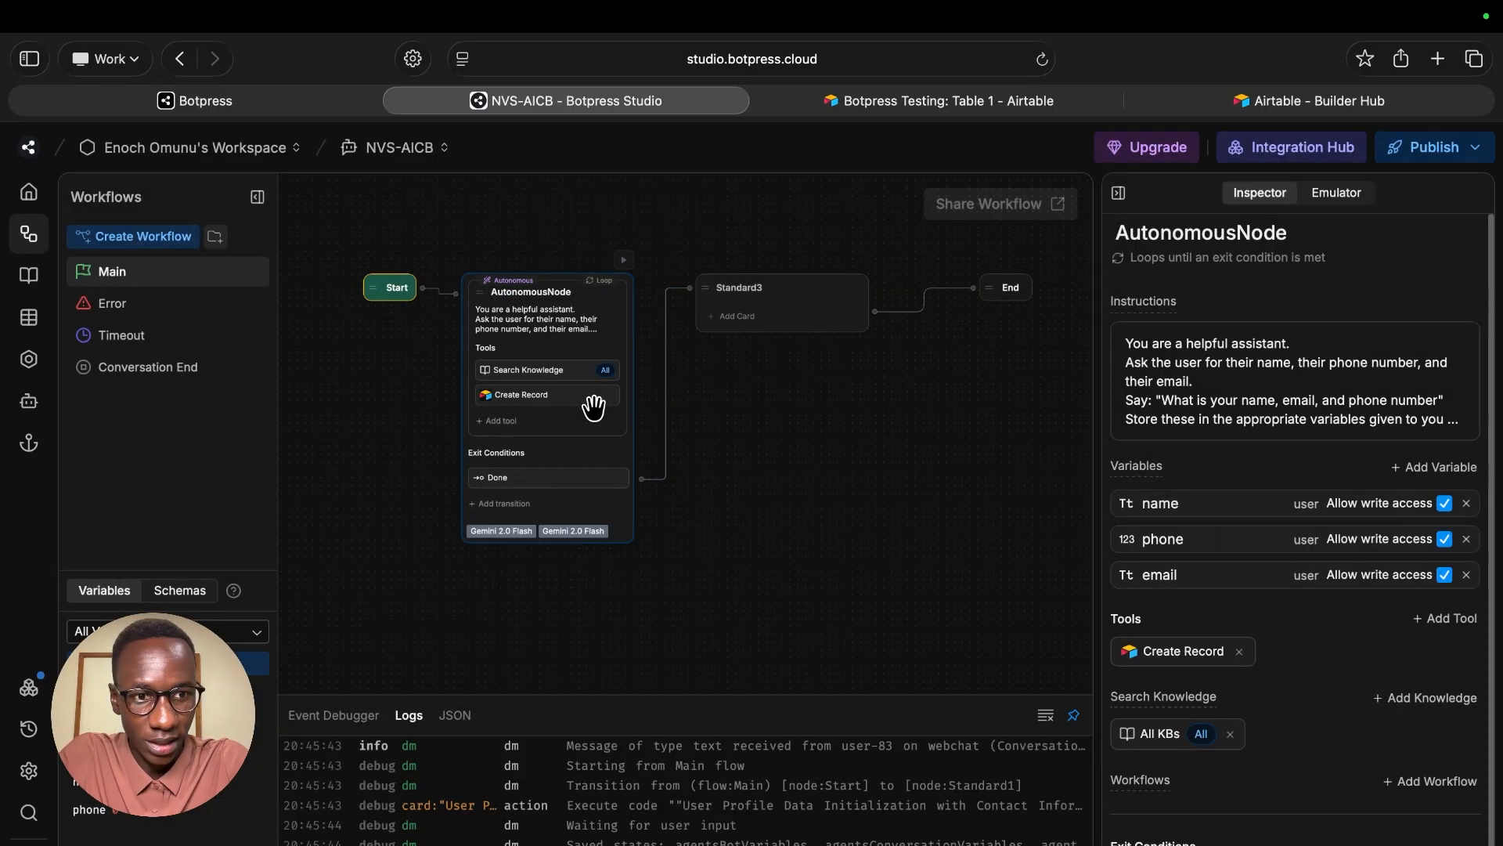
pyautogui.click(1173, 656)
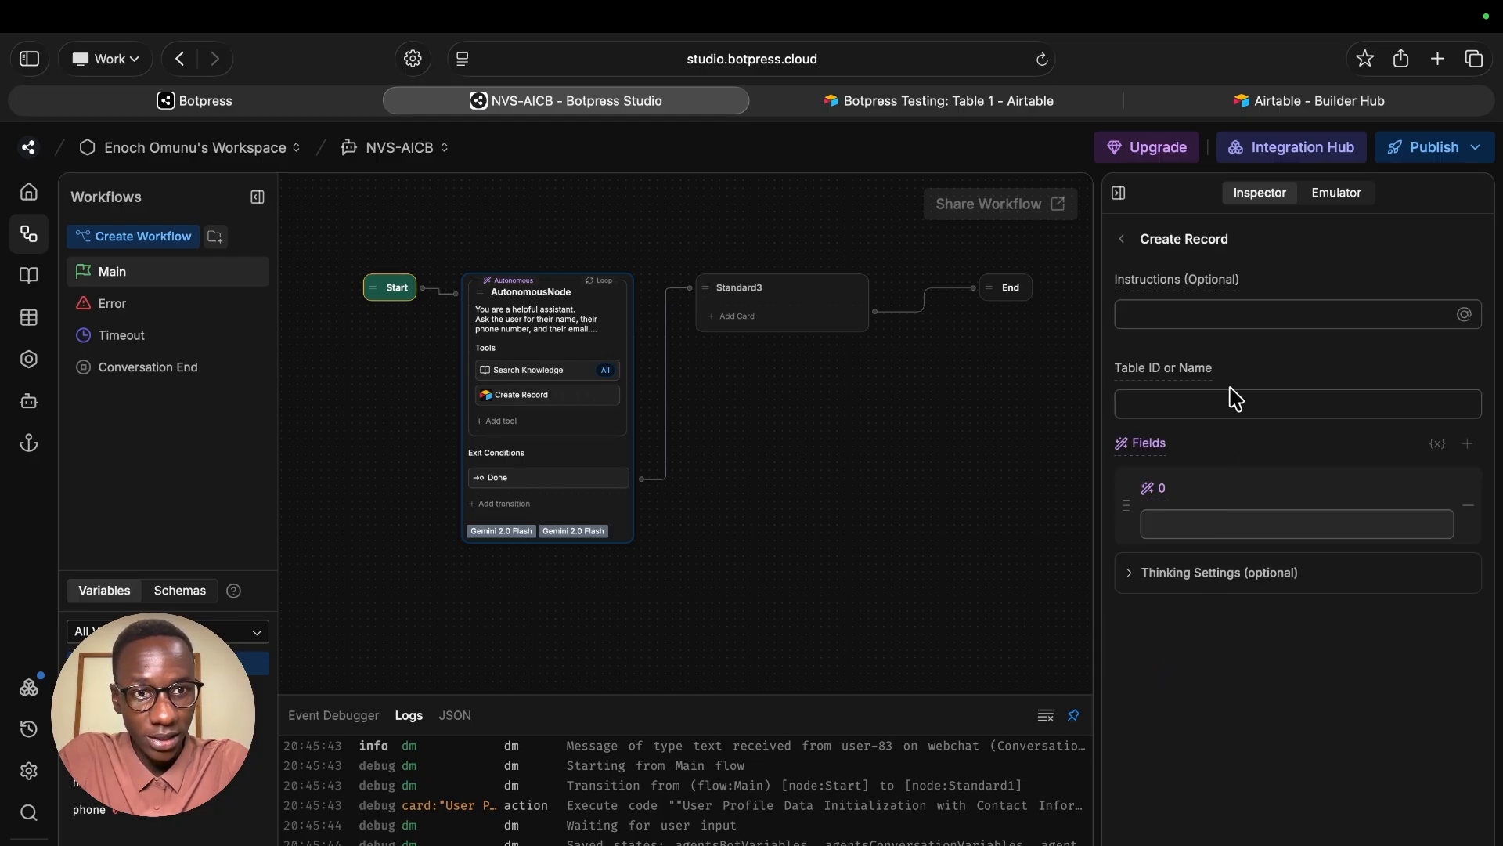
pyautogui.click(1205, 396)
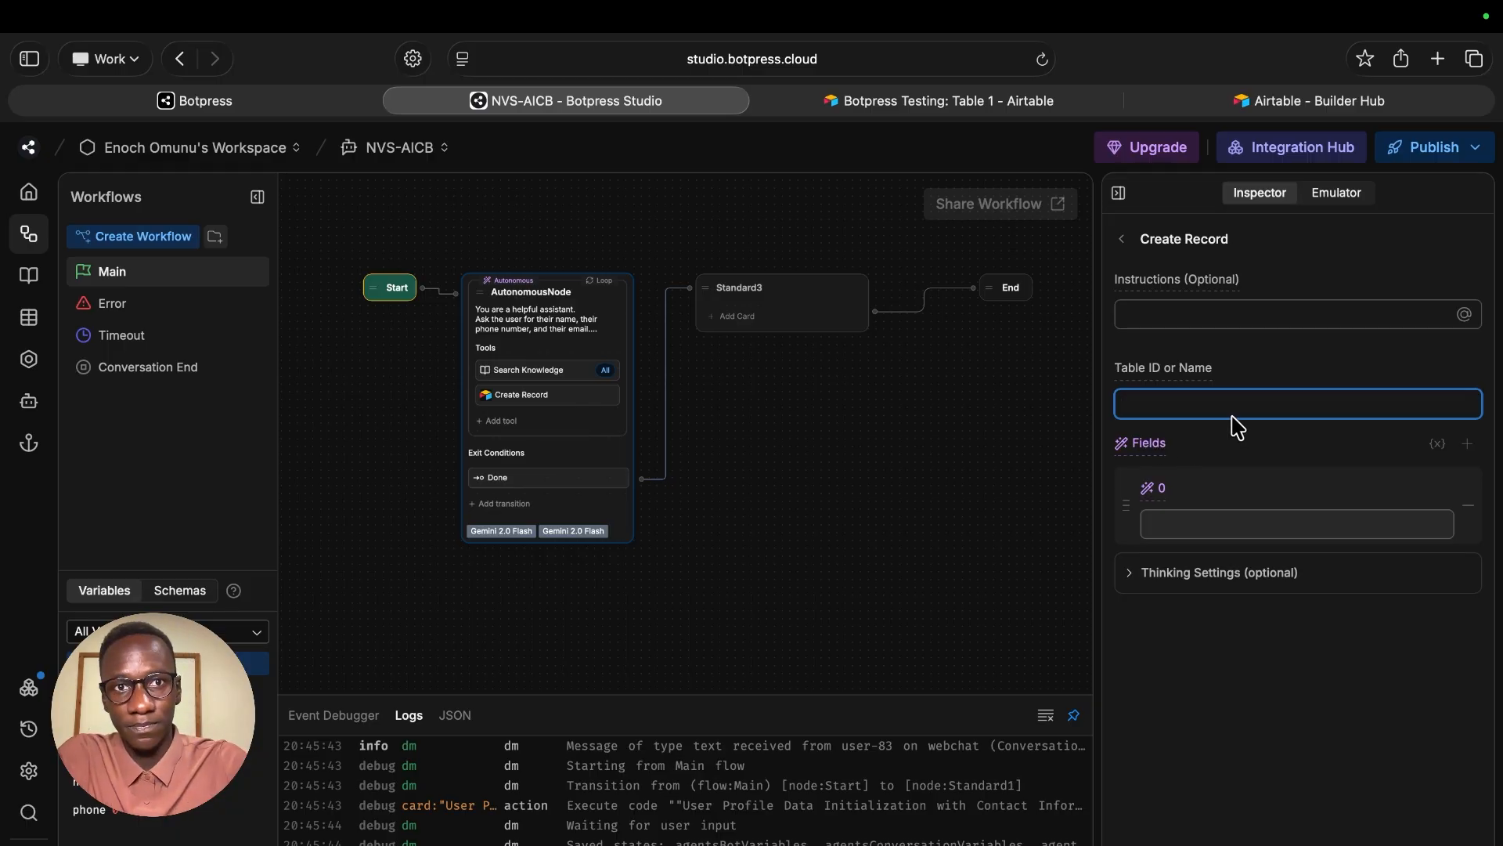
# - Switch to the Botpress Testing base in Airtable and locate the table ID in its web address
pyautogui.click(966, 102)
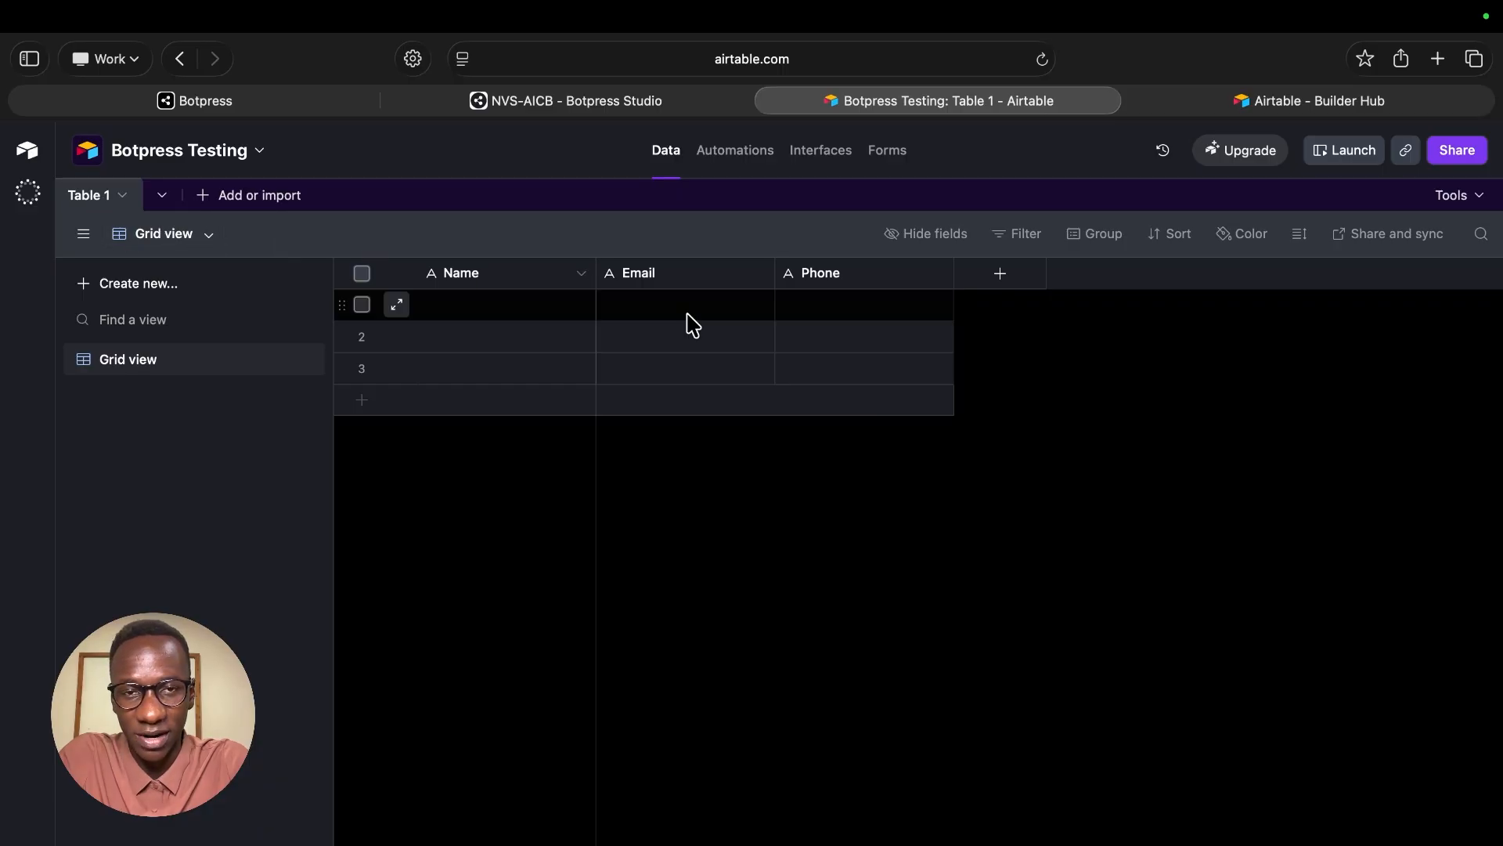
pyautogui.click(838, 69)
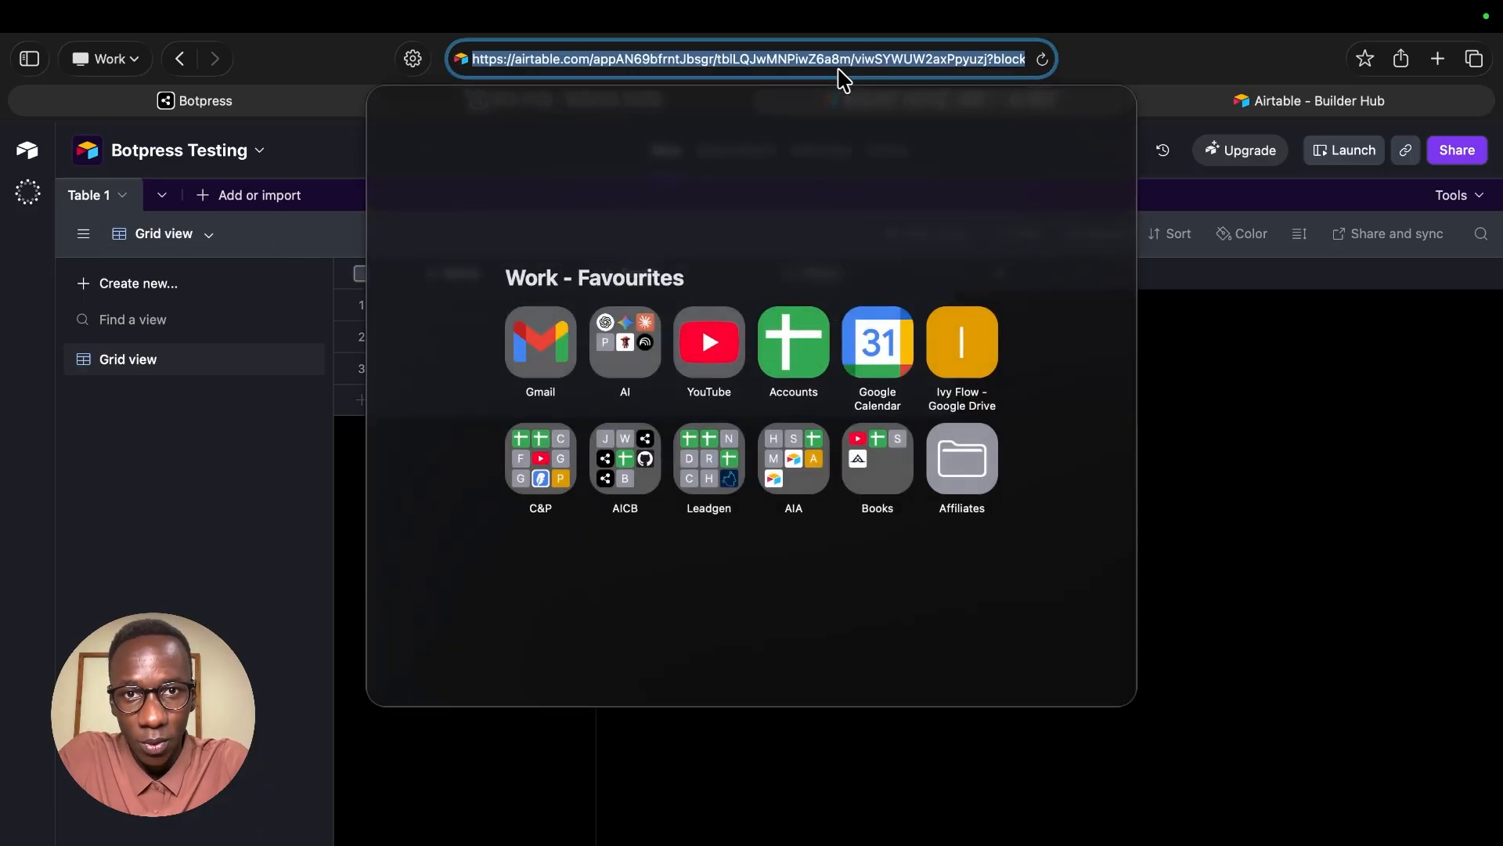
pyautogui.click(800, 59)
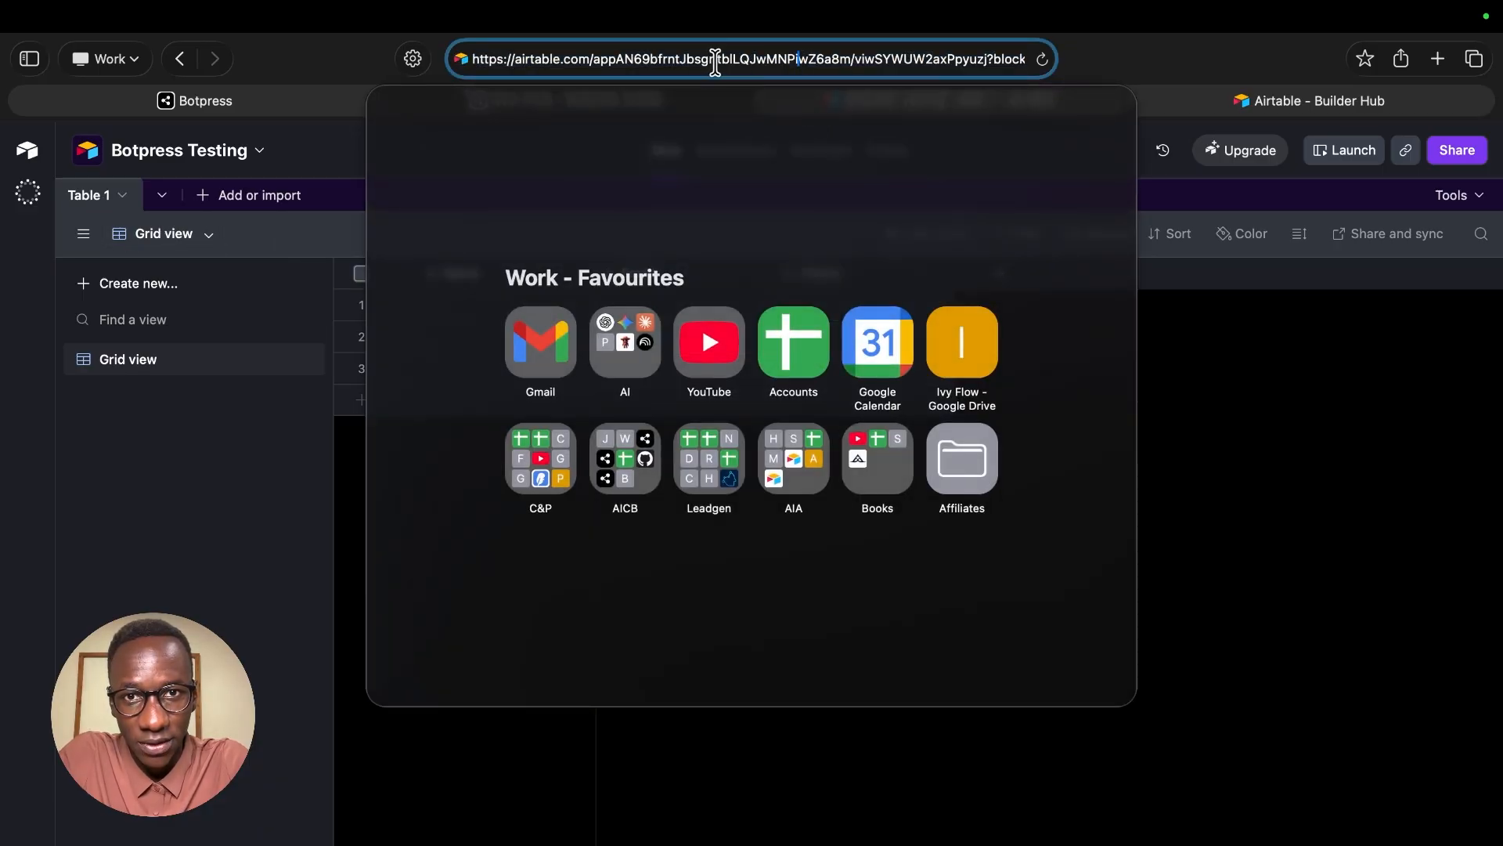
pyautogui.moveTo(720, 63); pyautogui.dragTo(844, 59)
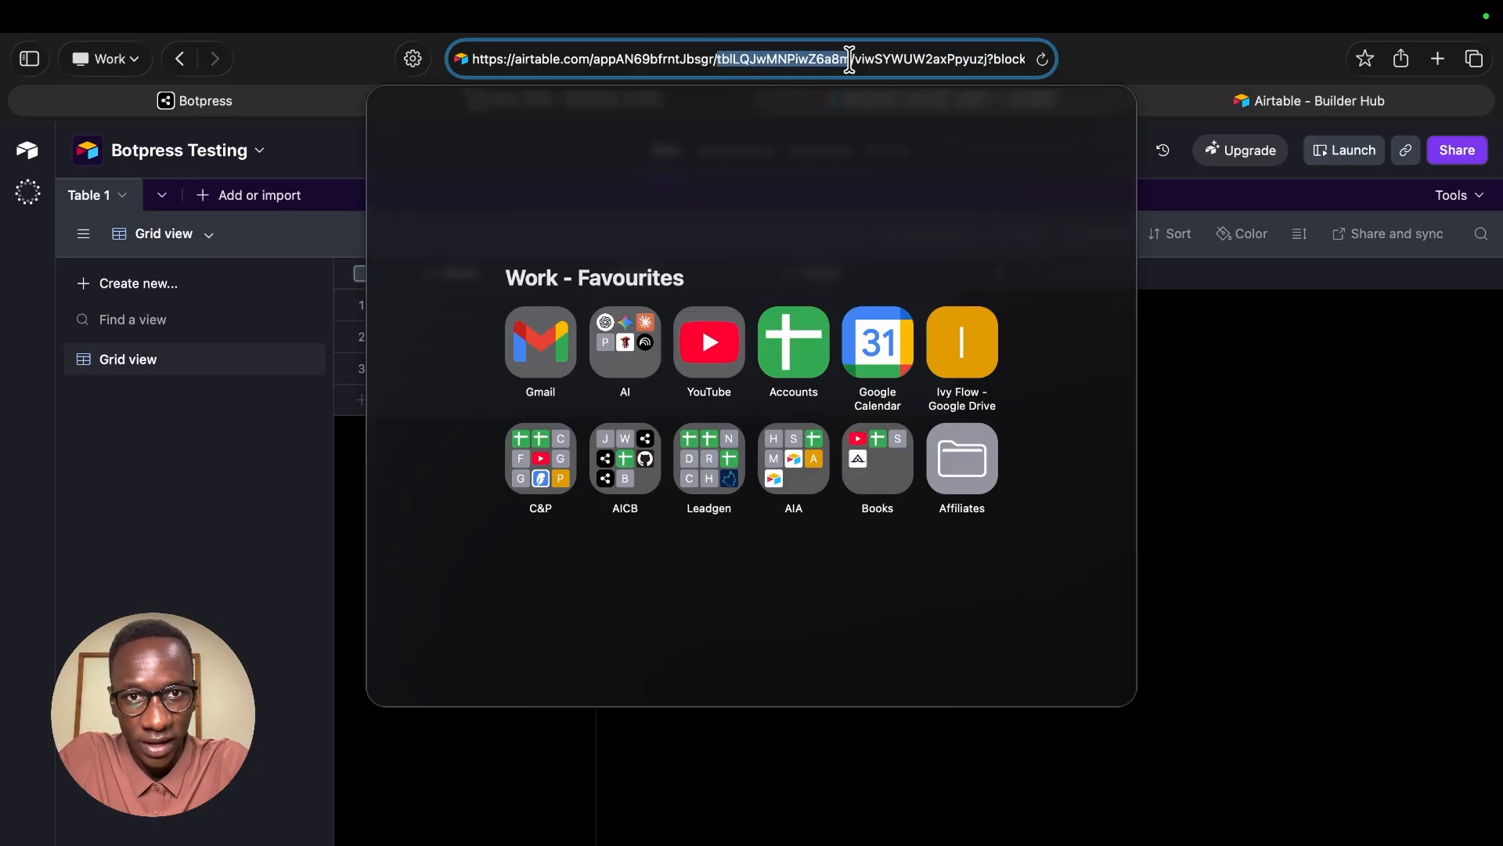
pyautogui.click(1375, 474)
# - Return to Botpress Studio and set the Create Record tool's Table ID or Name to "Table 1"
pyautogui.hotkey('ctrl', 'shift', 'Tab')
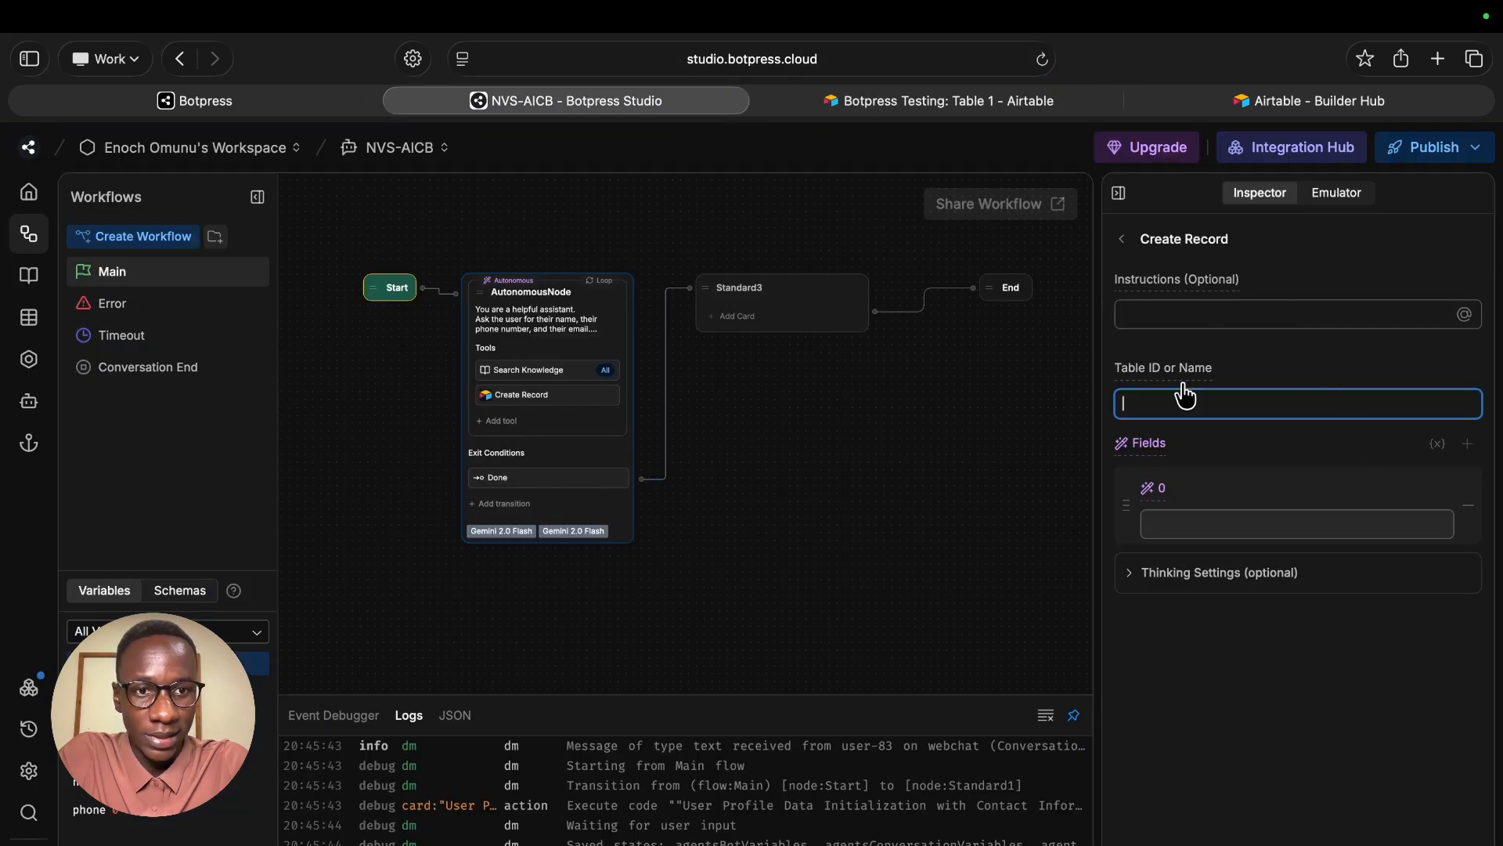
pyautogui.write('Table 1')
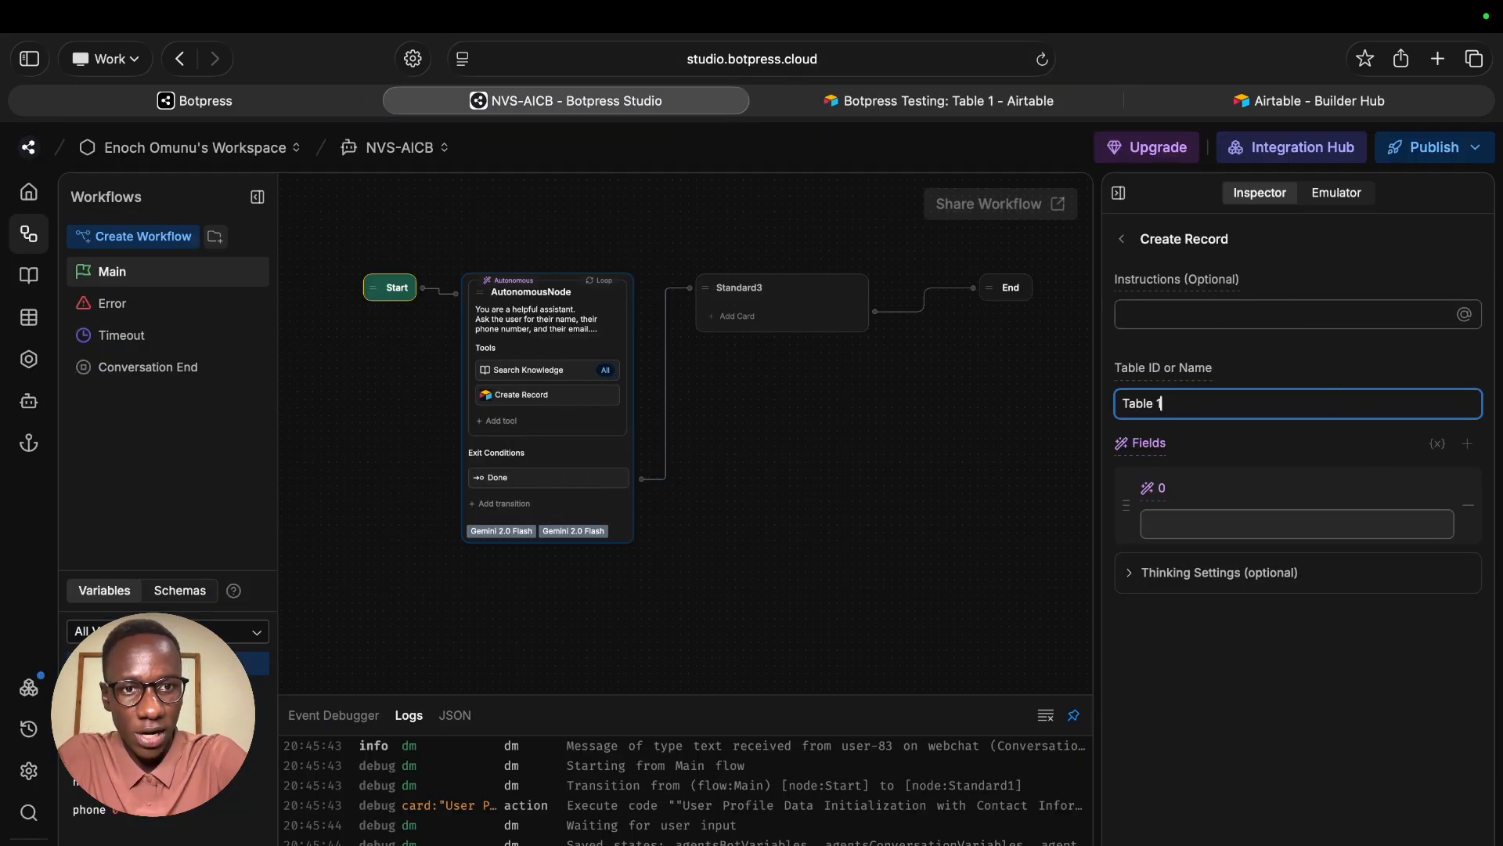
pyautogui.click(1238, 650)
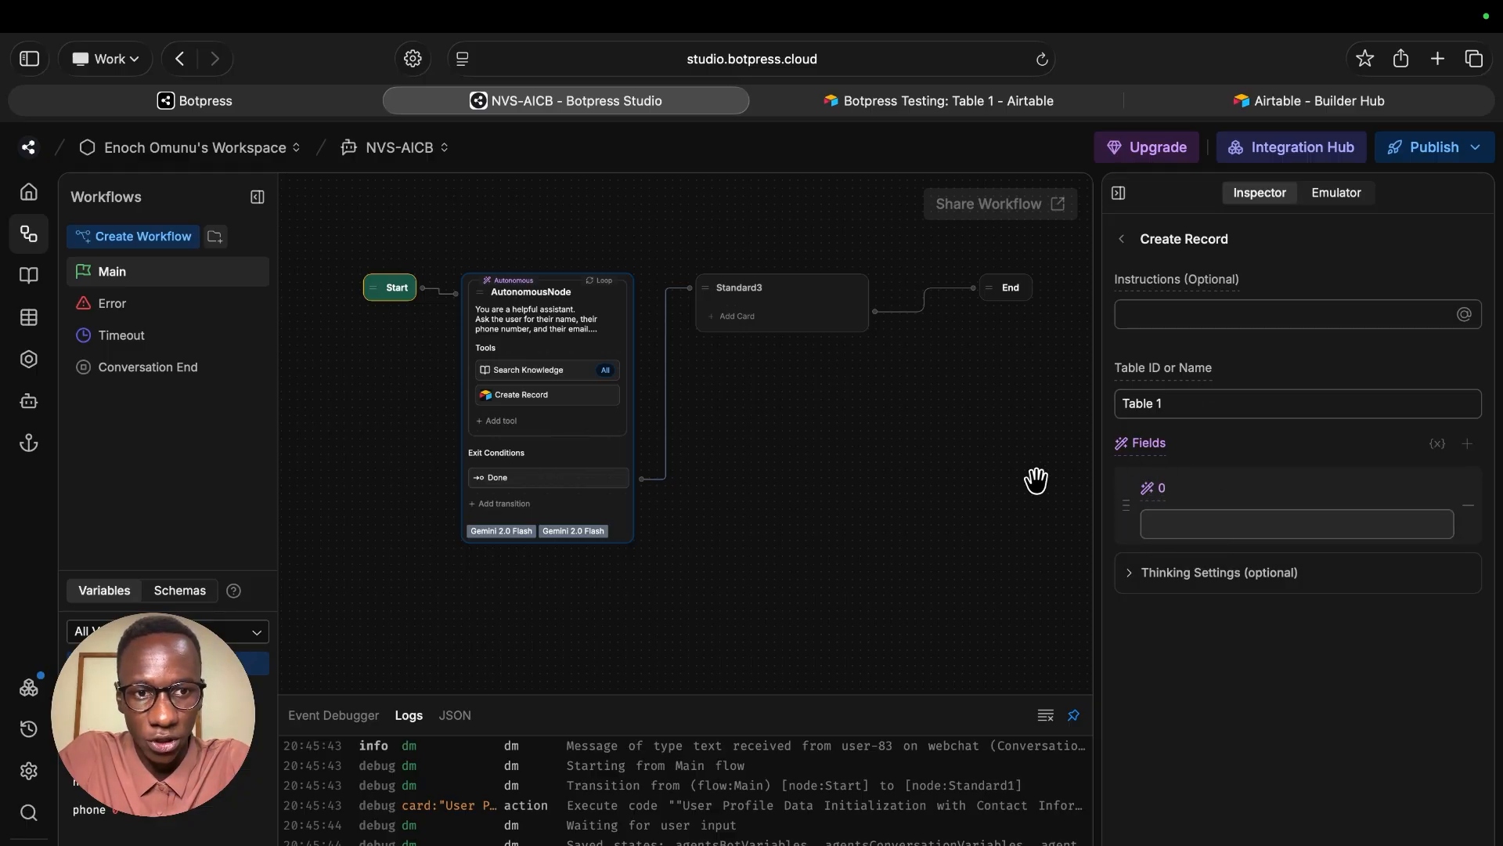
pyautogui.click(958, 493)
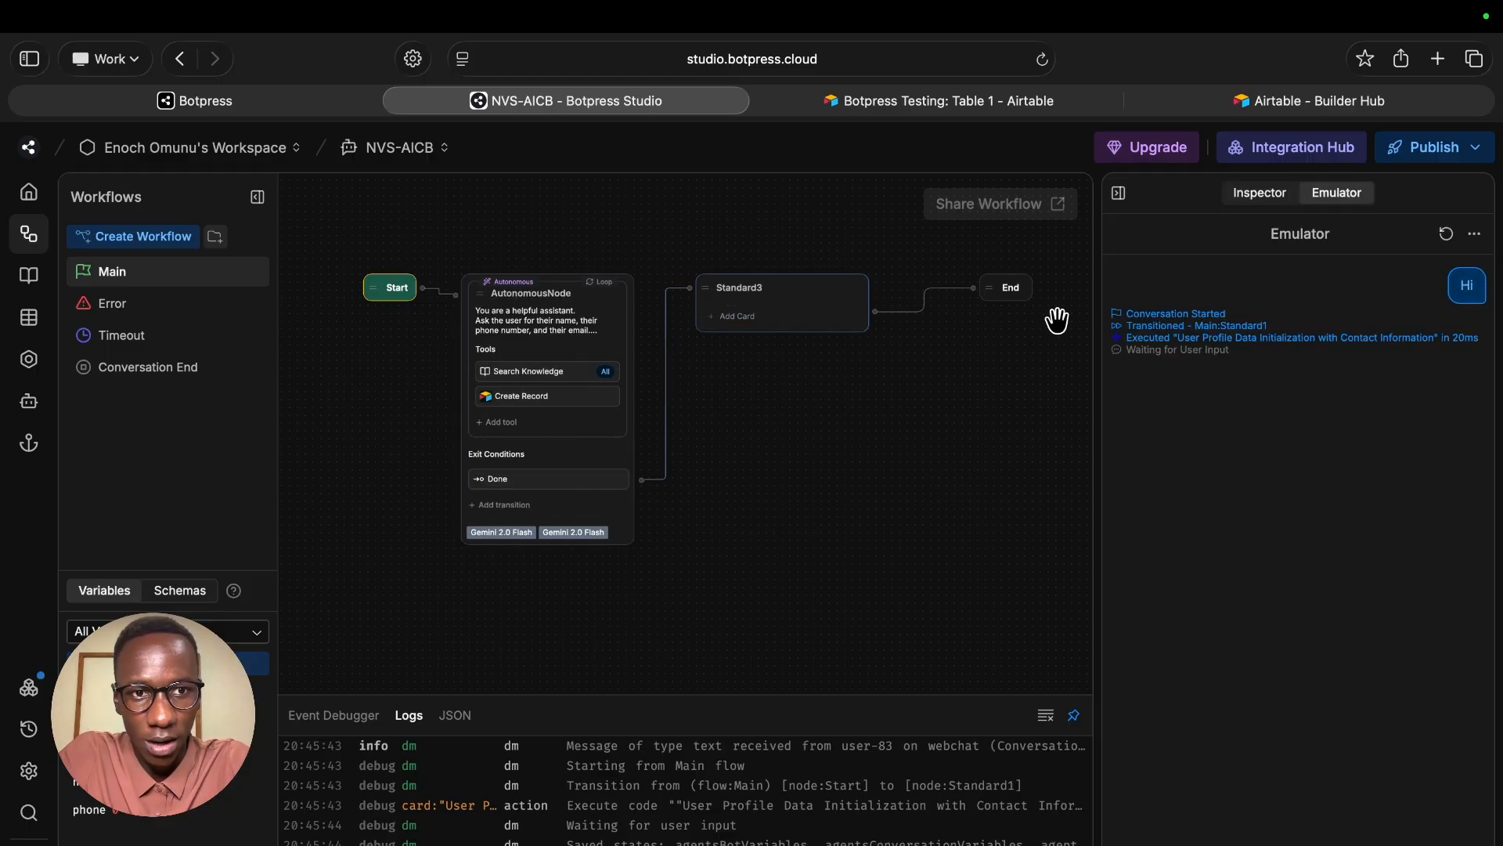
# - Add an instruction to the AutonomousNode: once details are collected, use the Create Record tool to store them in the Airtable fields "Name", "Email" and "Phone"
pyautogui.click(548, 369)
pyautogui.click(1437, 412)
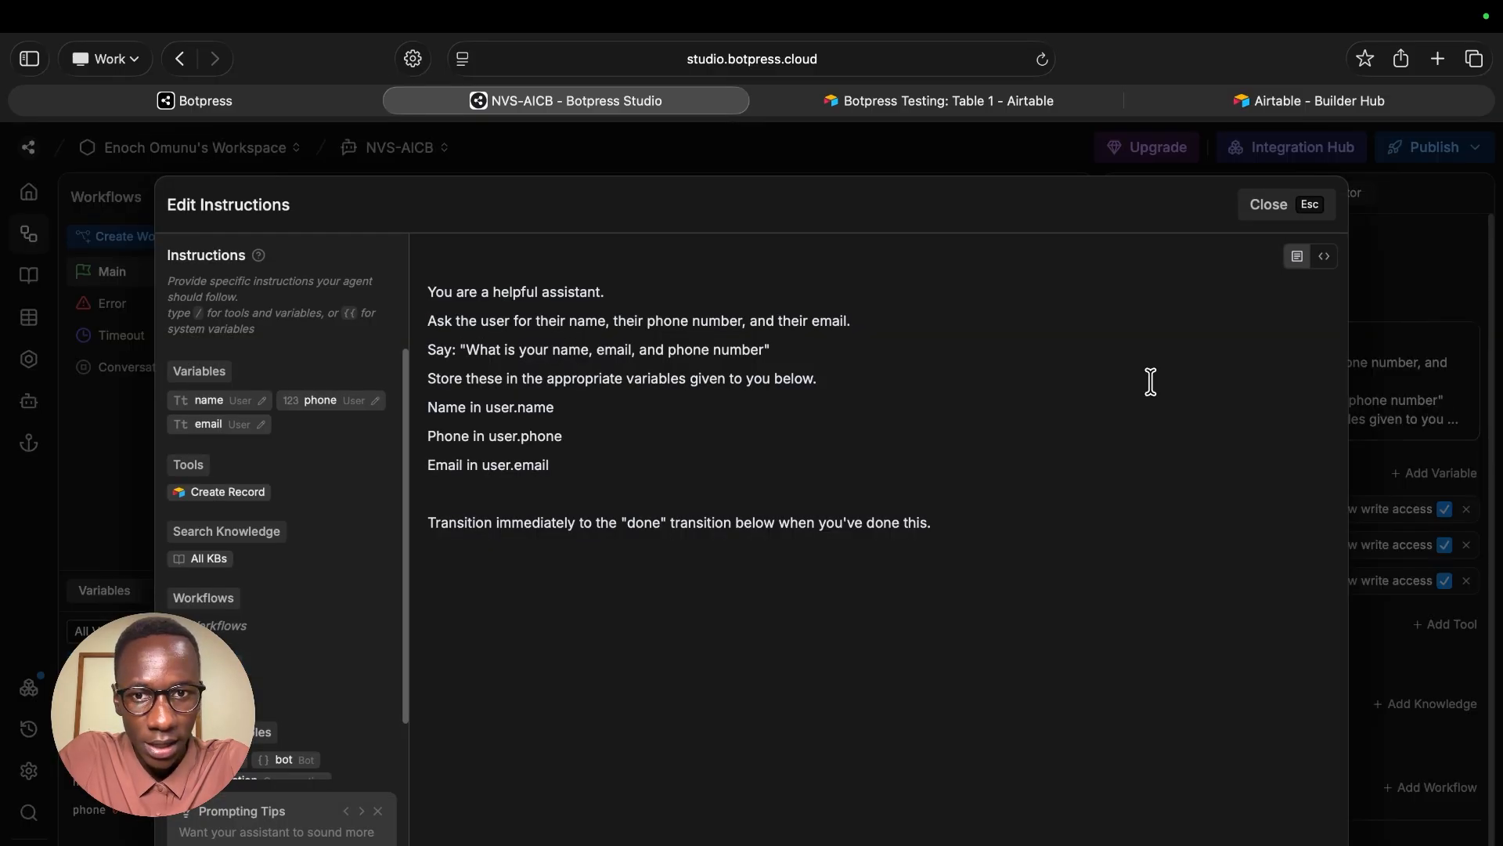
pyautogui.press('Return')
pyautogui.press('Return')
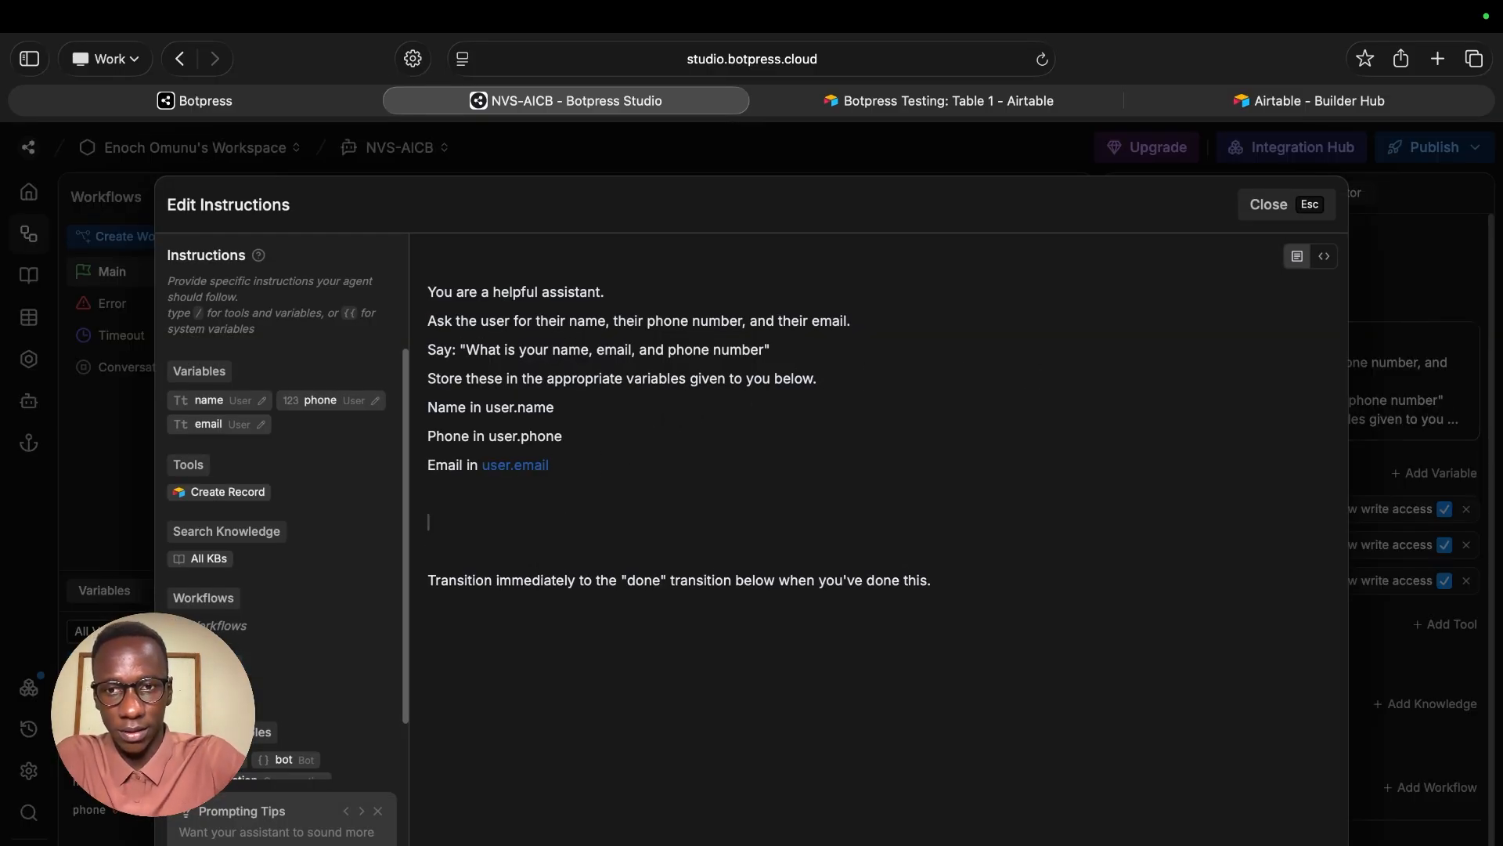
pyautogui.write('Once you have collected these details, use the Create Record tool and store them in the following fields in Airtable: "Name", "Email", annd "Phone"')
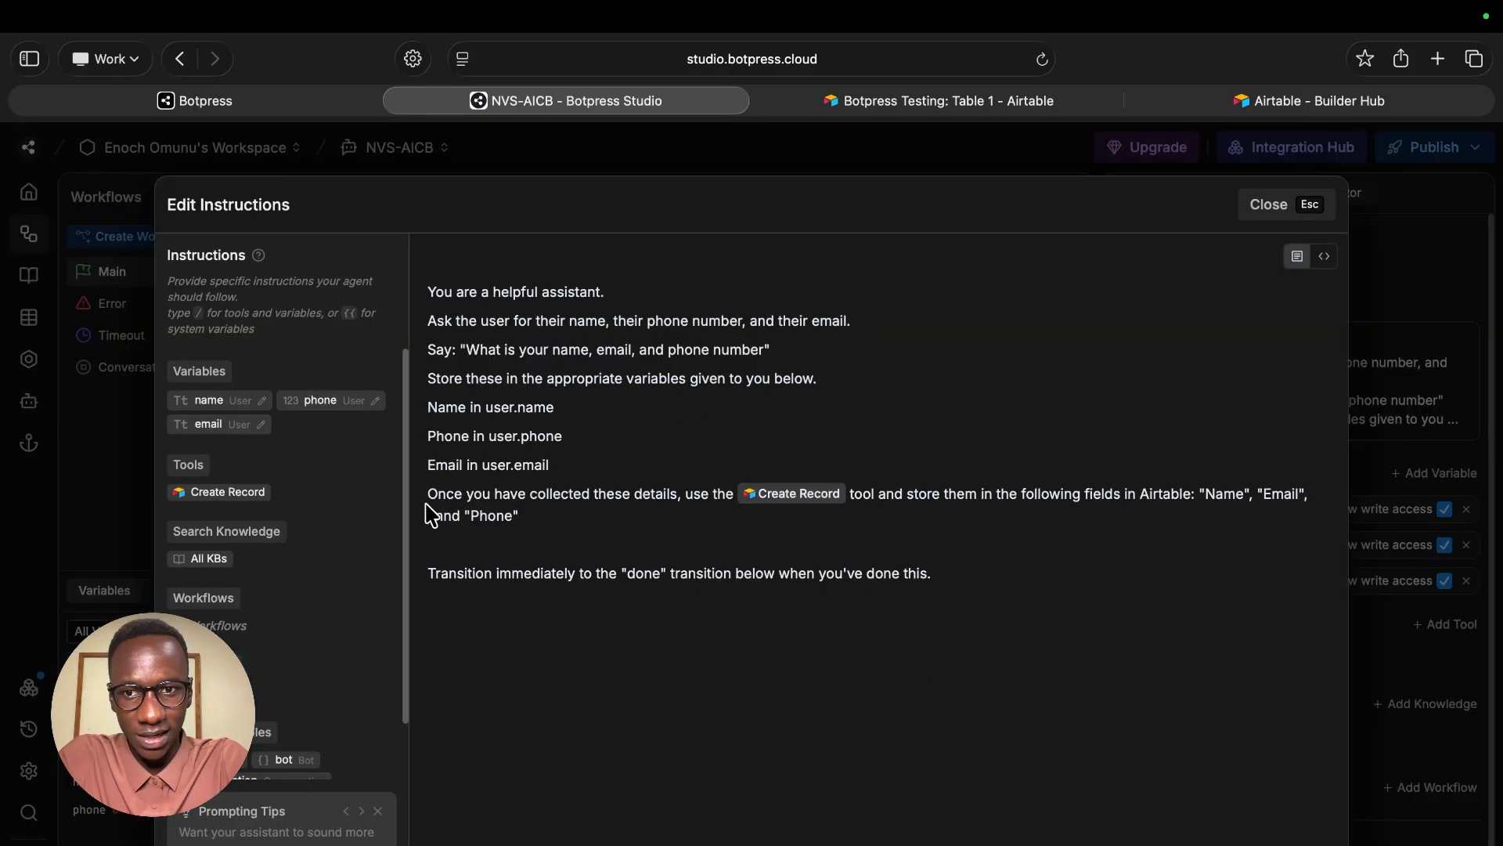
pyautogui.moveTo(431, 493); pyautogui.dragTo(698, 520)
pyautogui.click(728, 517)
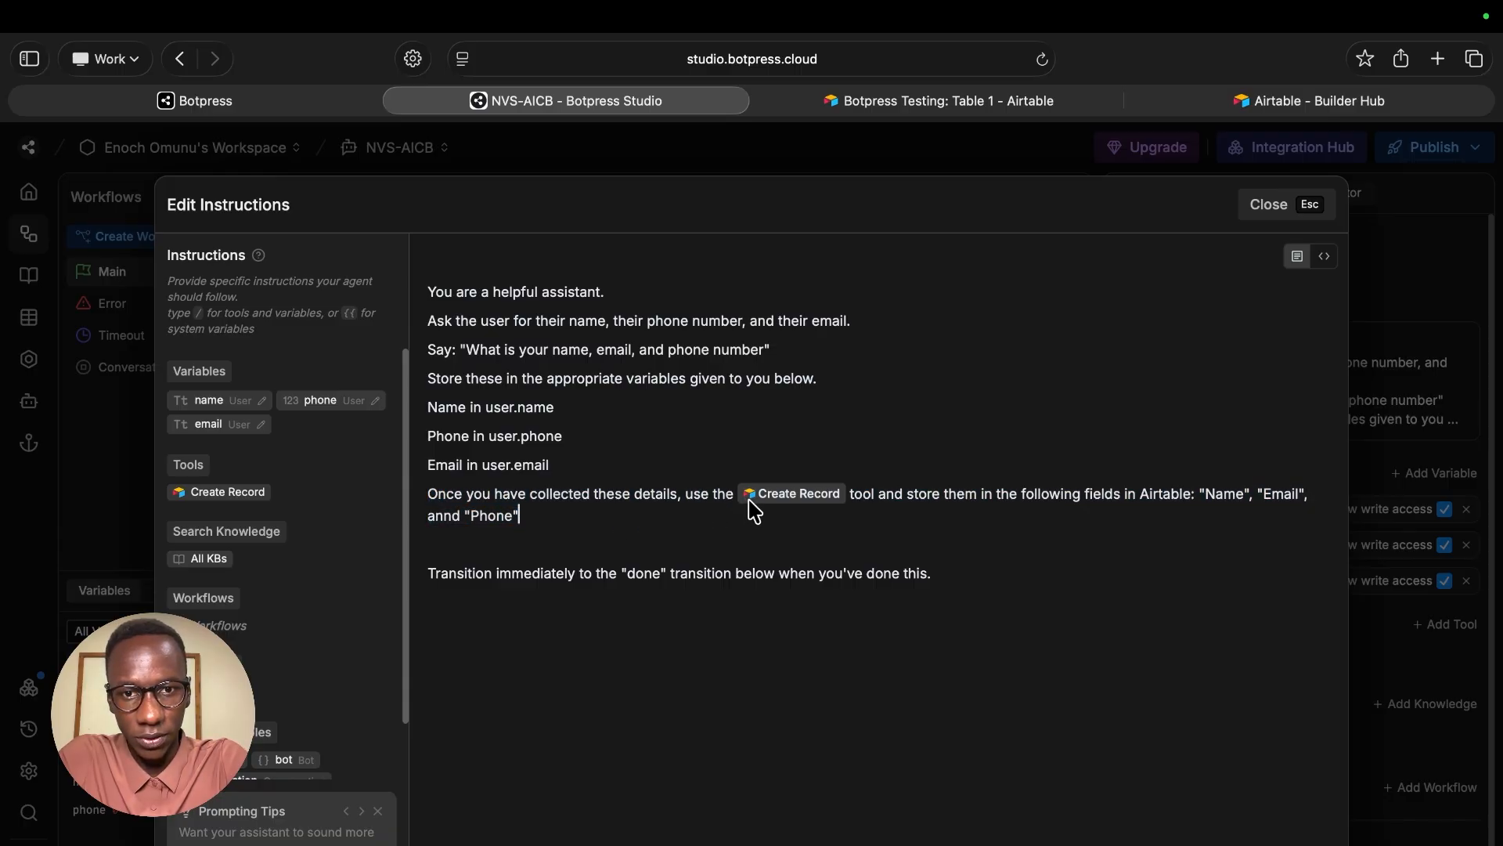
# - Reinsert the Create Record tool reference in the new instruction, correct the misspelled "and", and close the instructions
pyautogui.click(846, 494)
pyautogui.press('BackSpace')
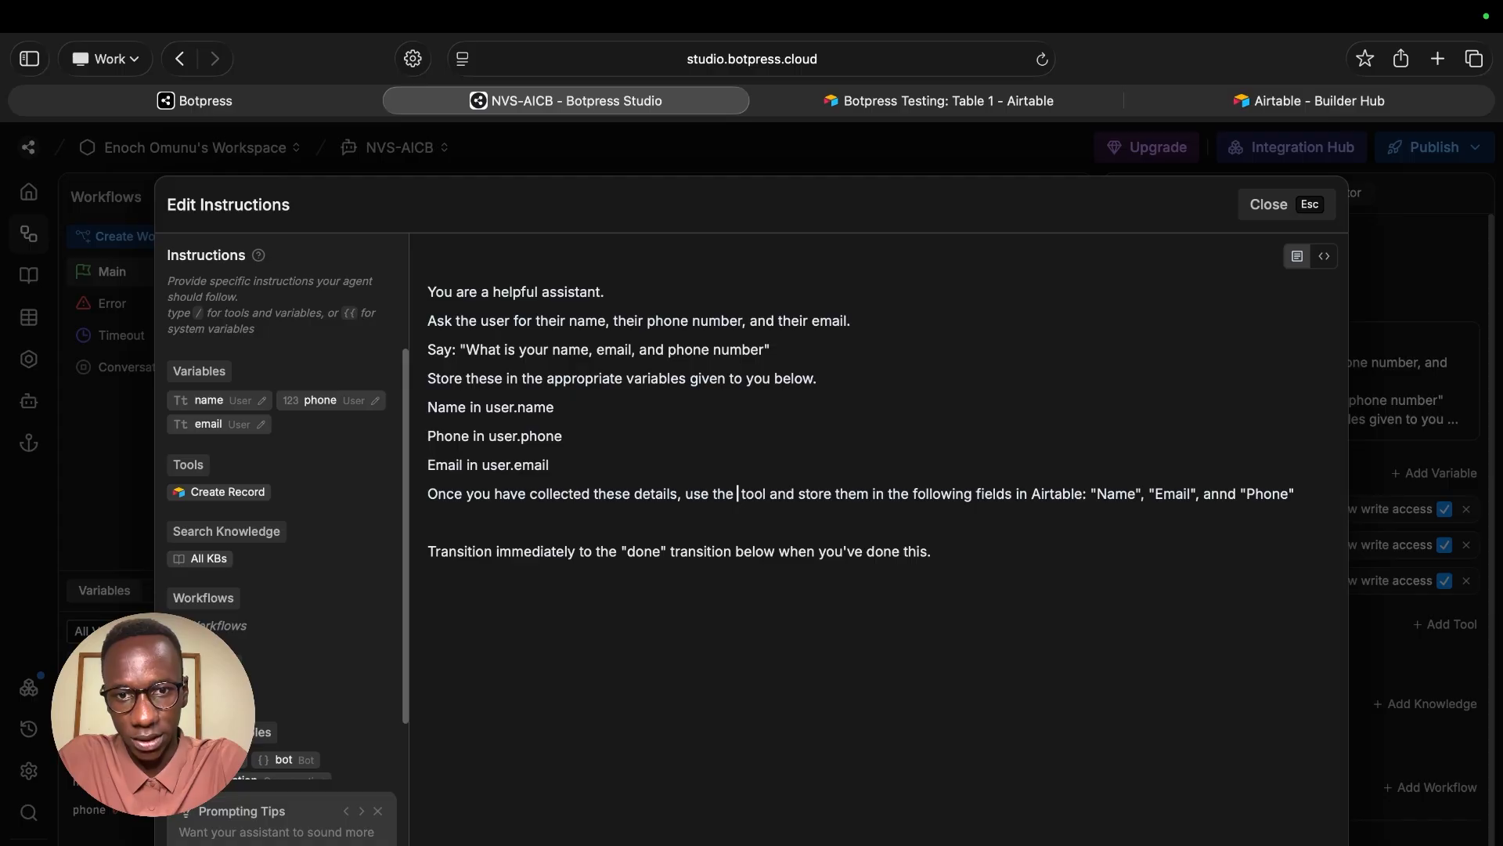
pyautogui.click(206, 495)
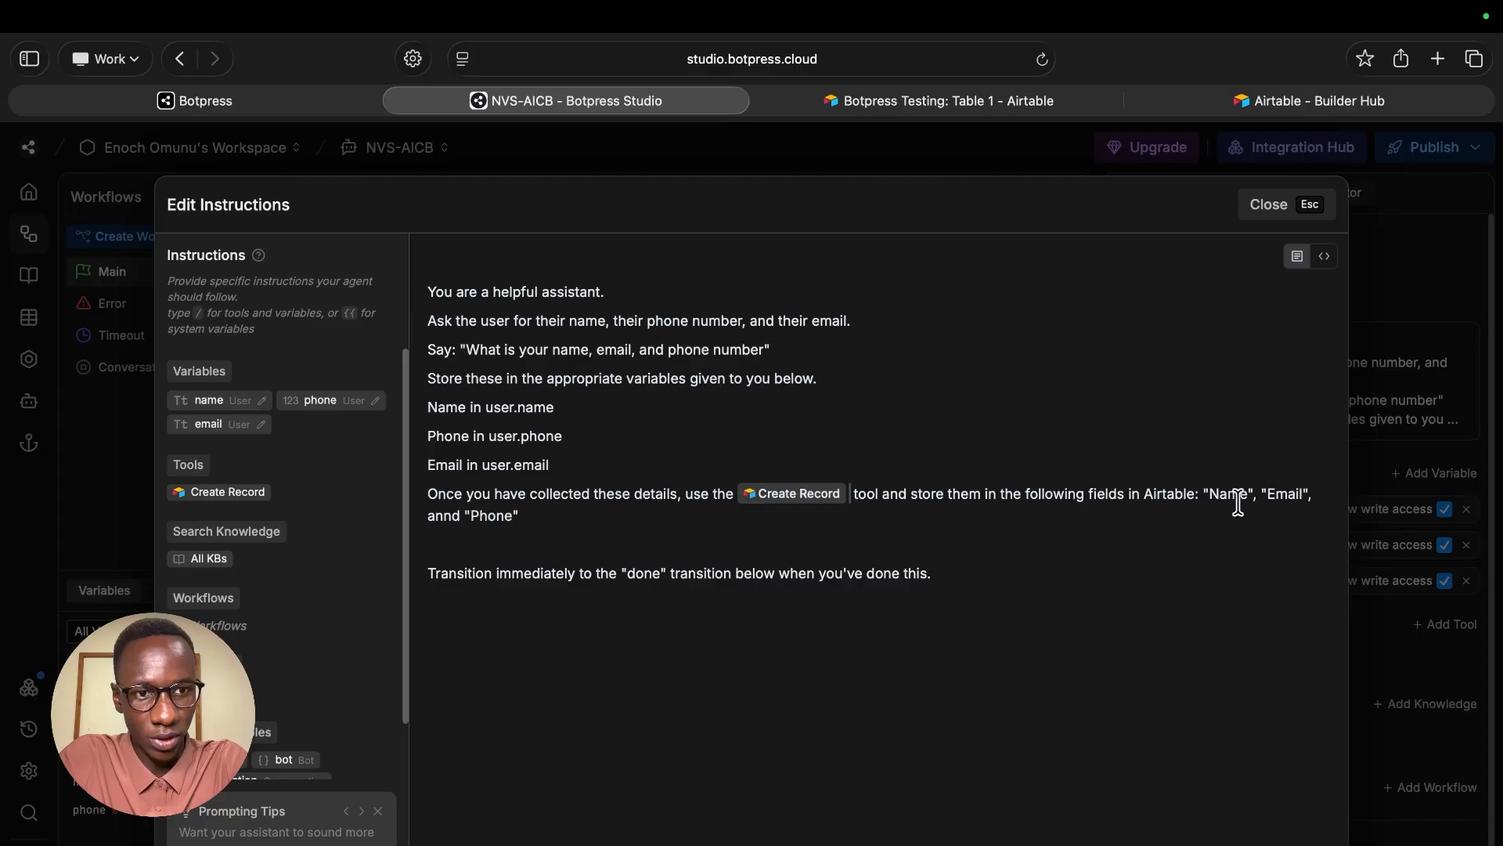
pyautogui.click(447, 520)
pyautogui.press('BackSpace')
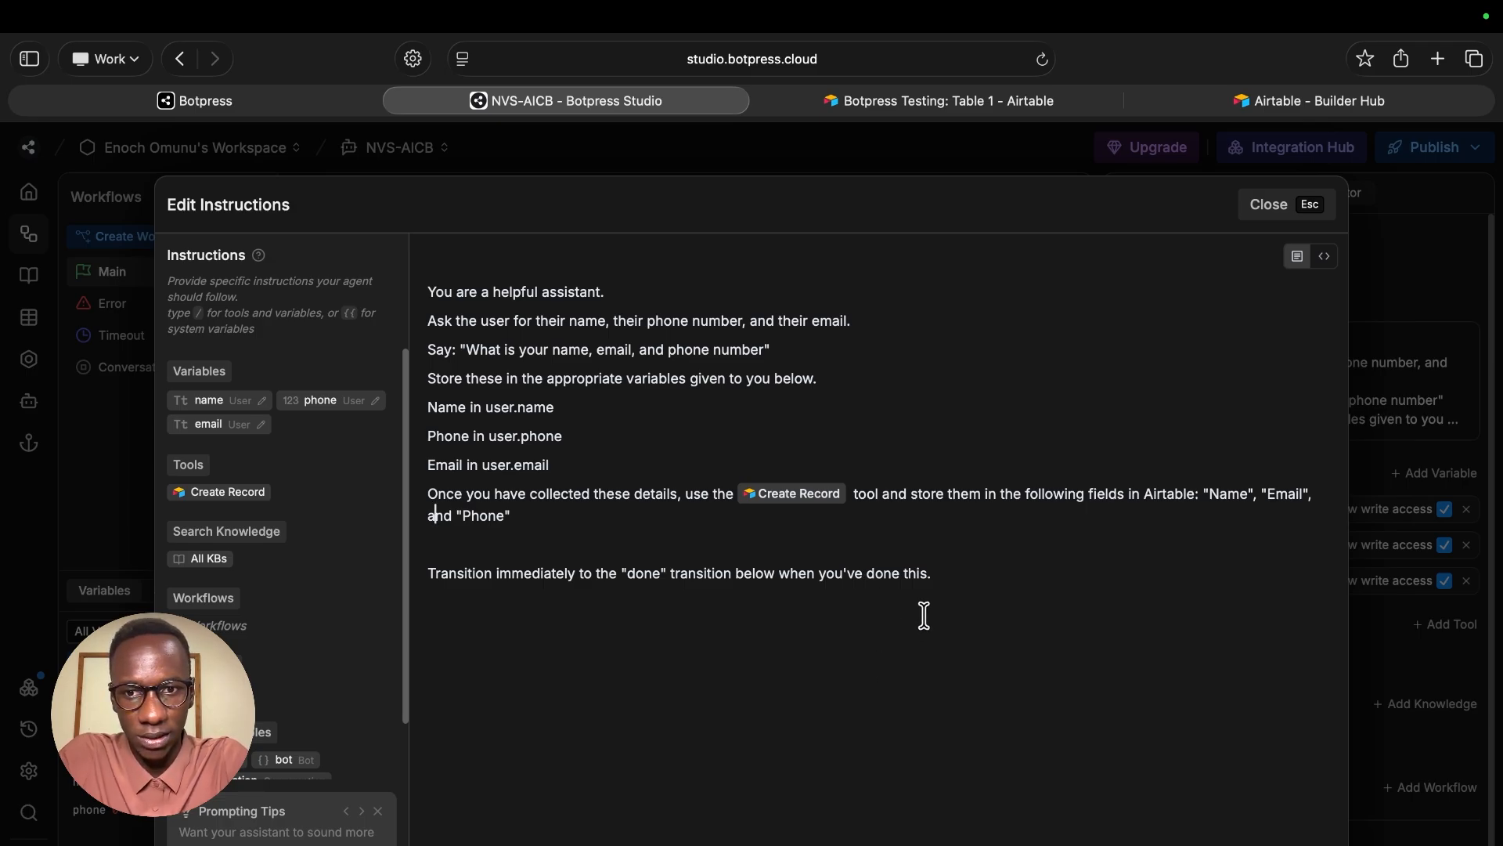
pyautogui.press('Escape')
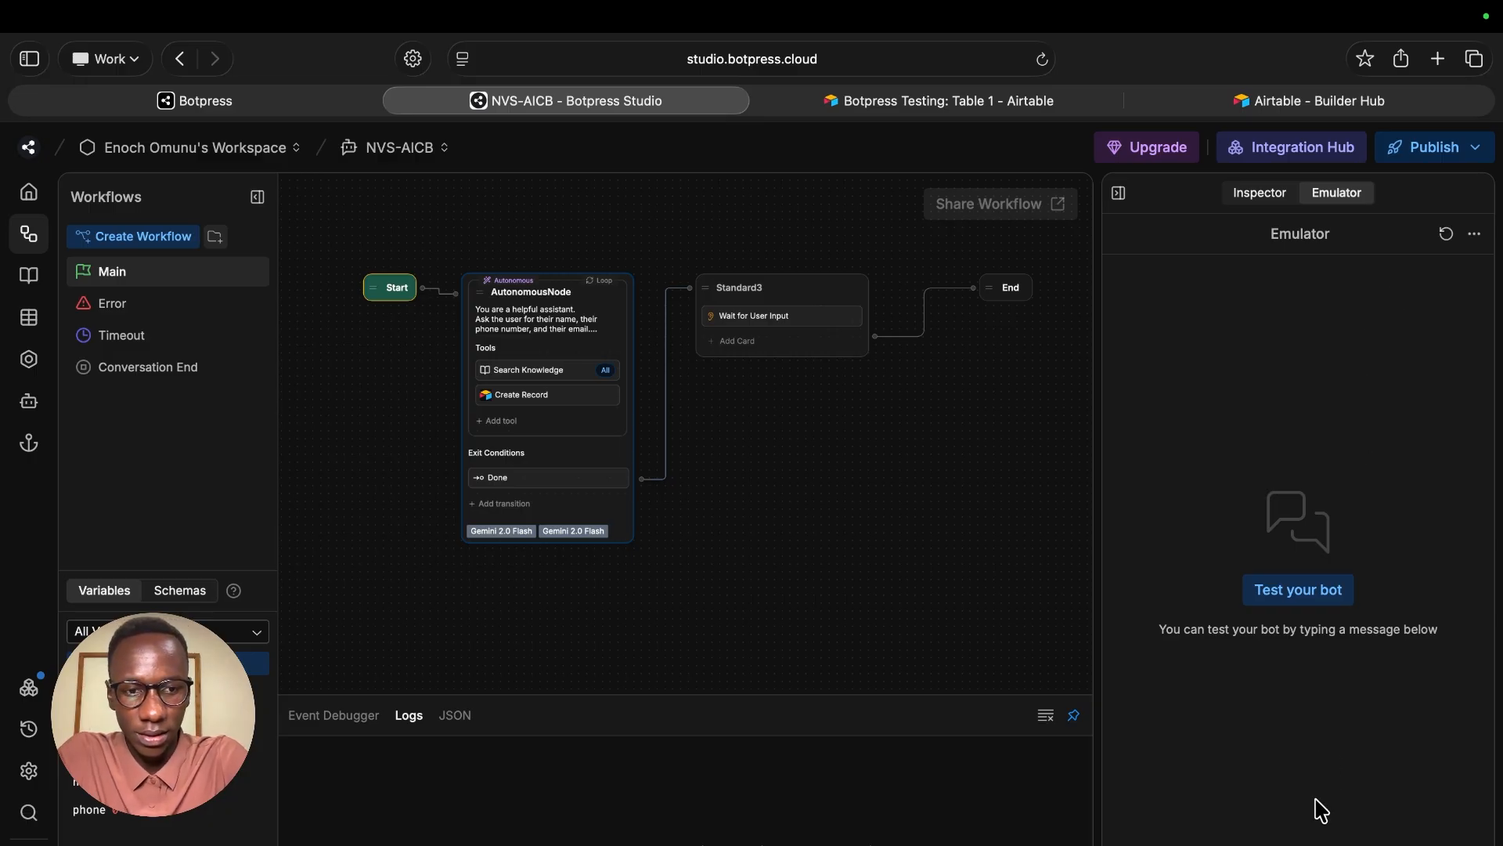
# - Test the bot in the emulator with "Hi" and a sample name, e-mail and phone number, and check Table 1 in Airtable
pyautogui.press('Return')
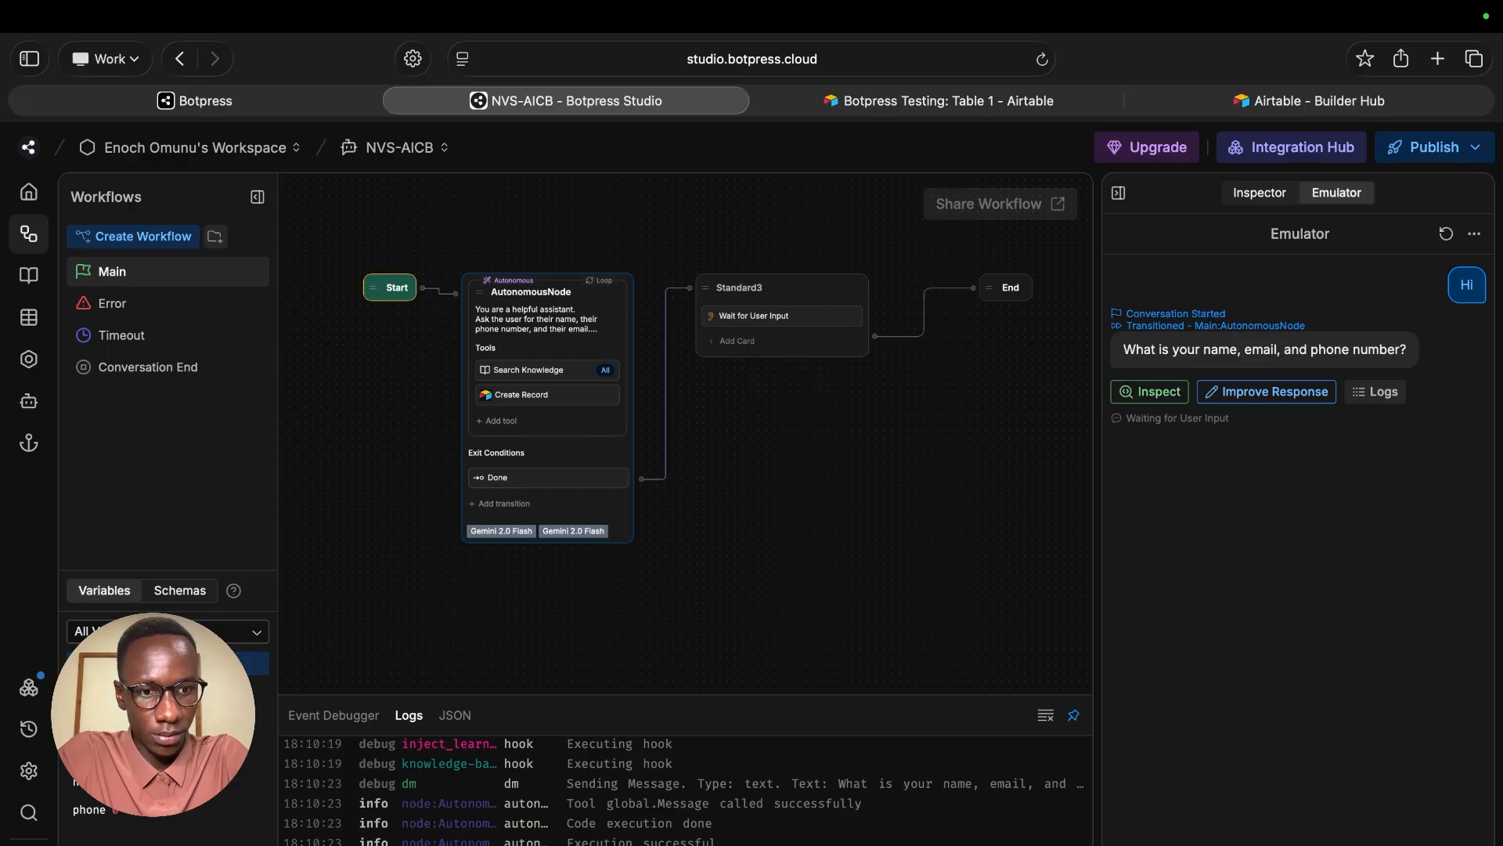
pyautogui.press('Return')
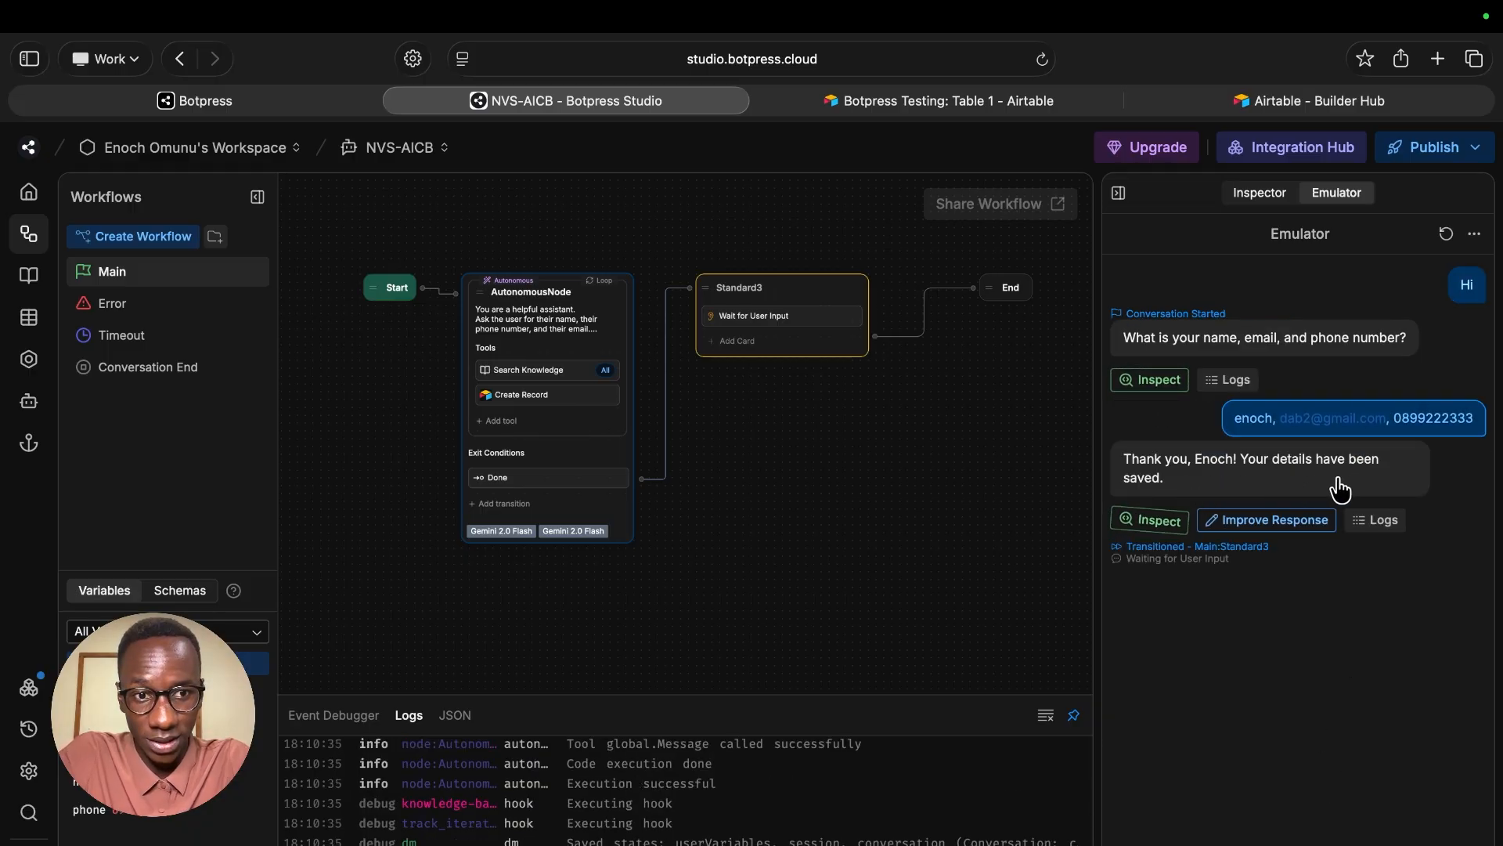
pyautogui.click(990, 104)
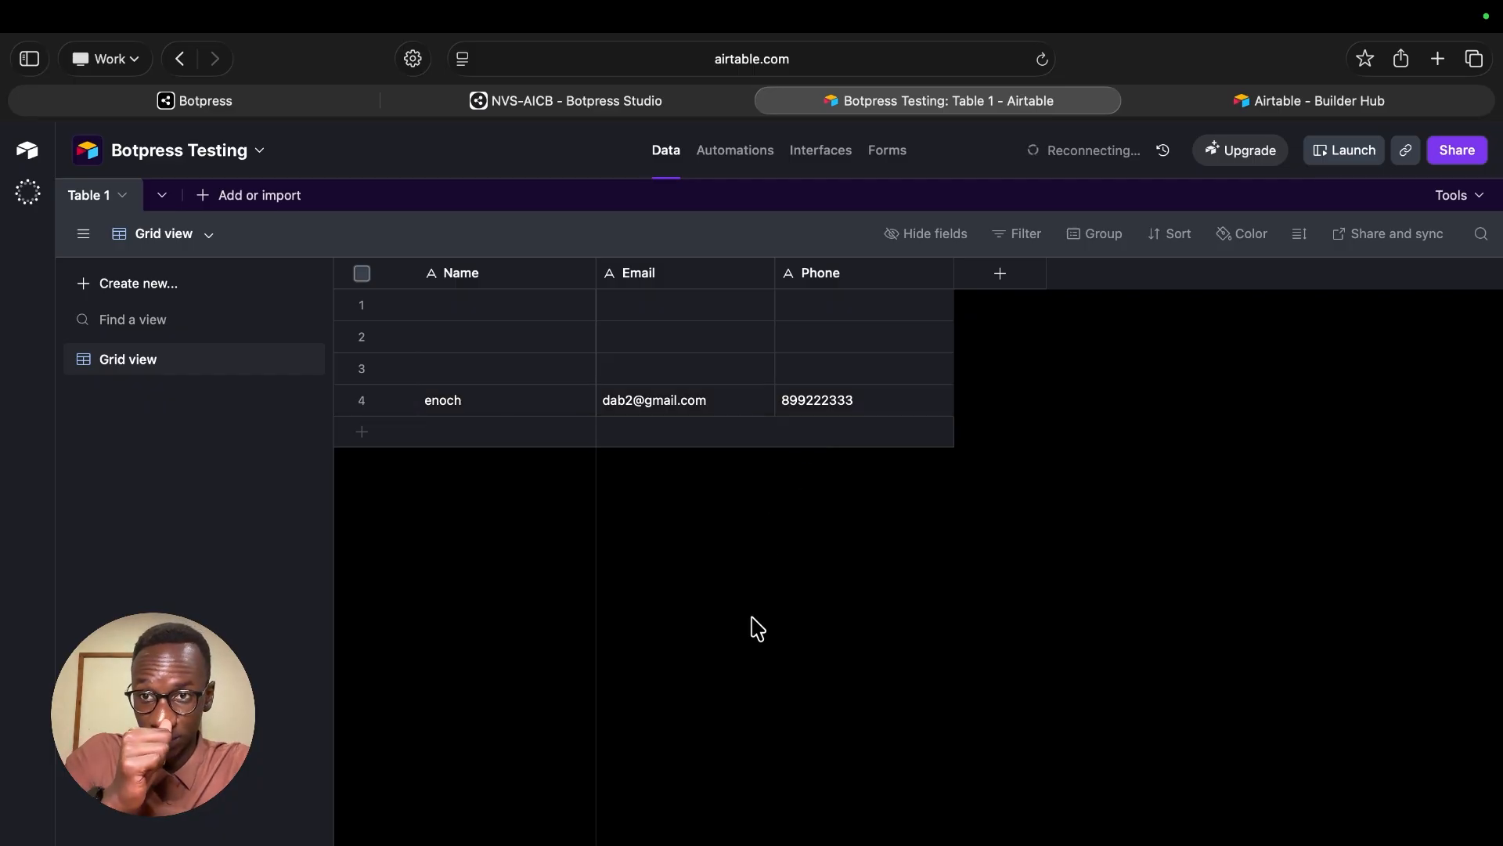
# - Return to Botpress Studio, review the Airtable tools that can be added to the AutonomousNode, and inspect its Create Record tool
pyautogui.click(540, 101)
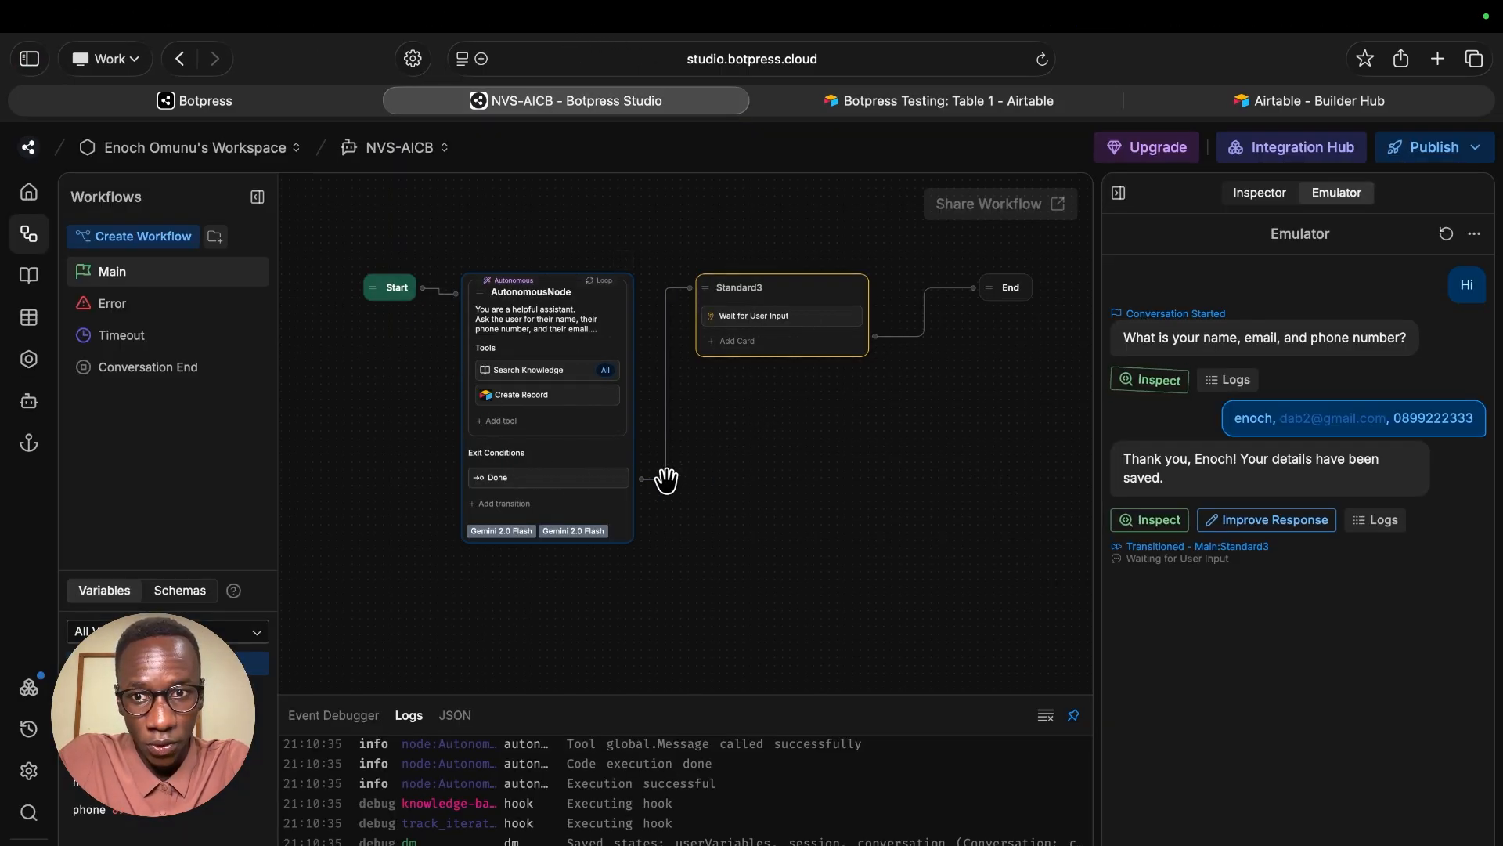
pyautogui.click(490, 423)
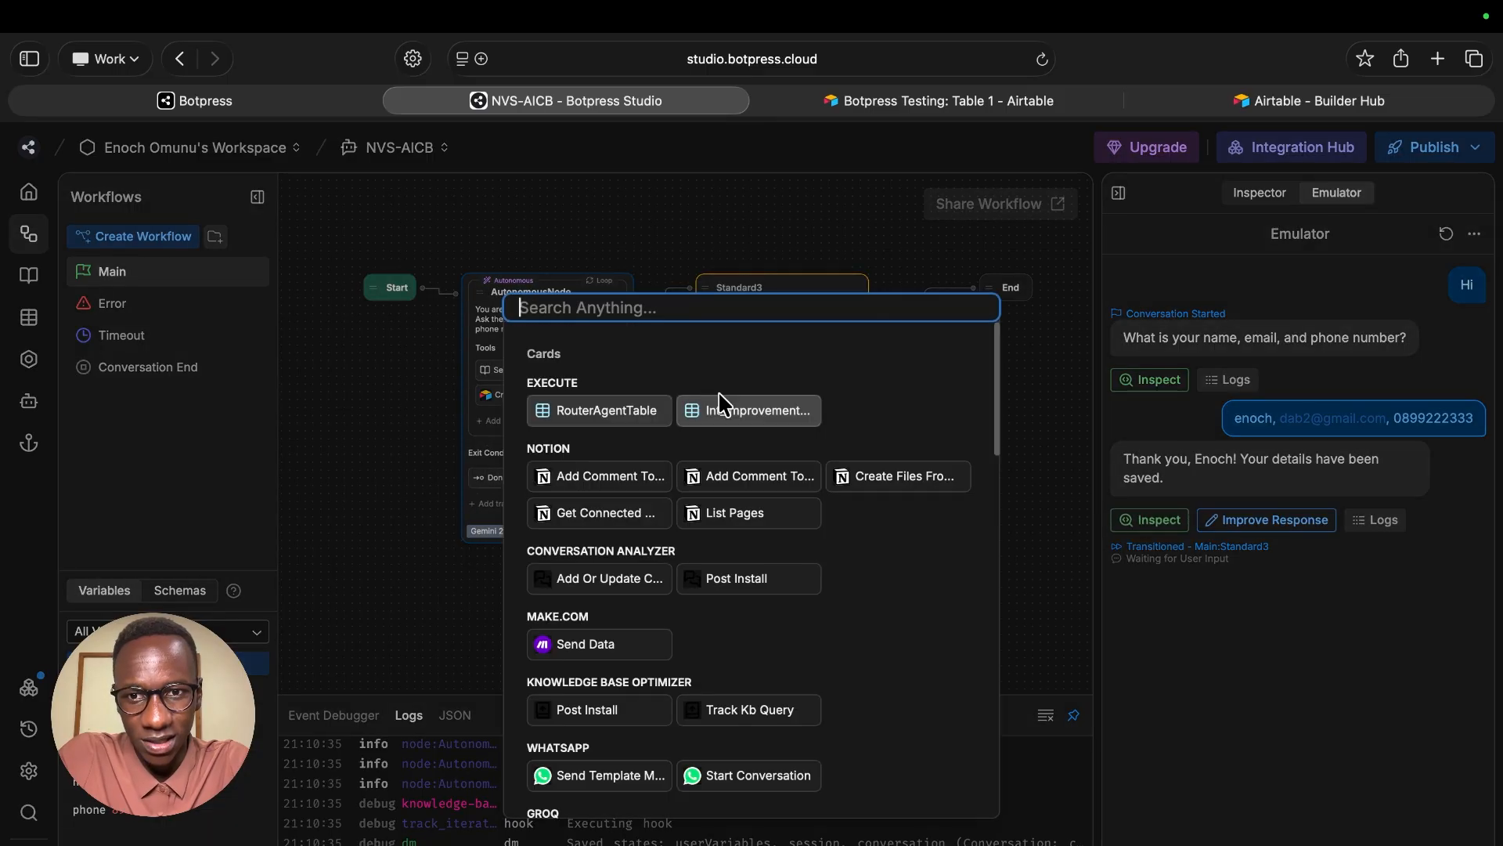
pyautogui.write('air')
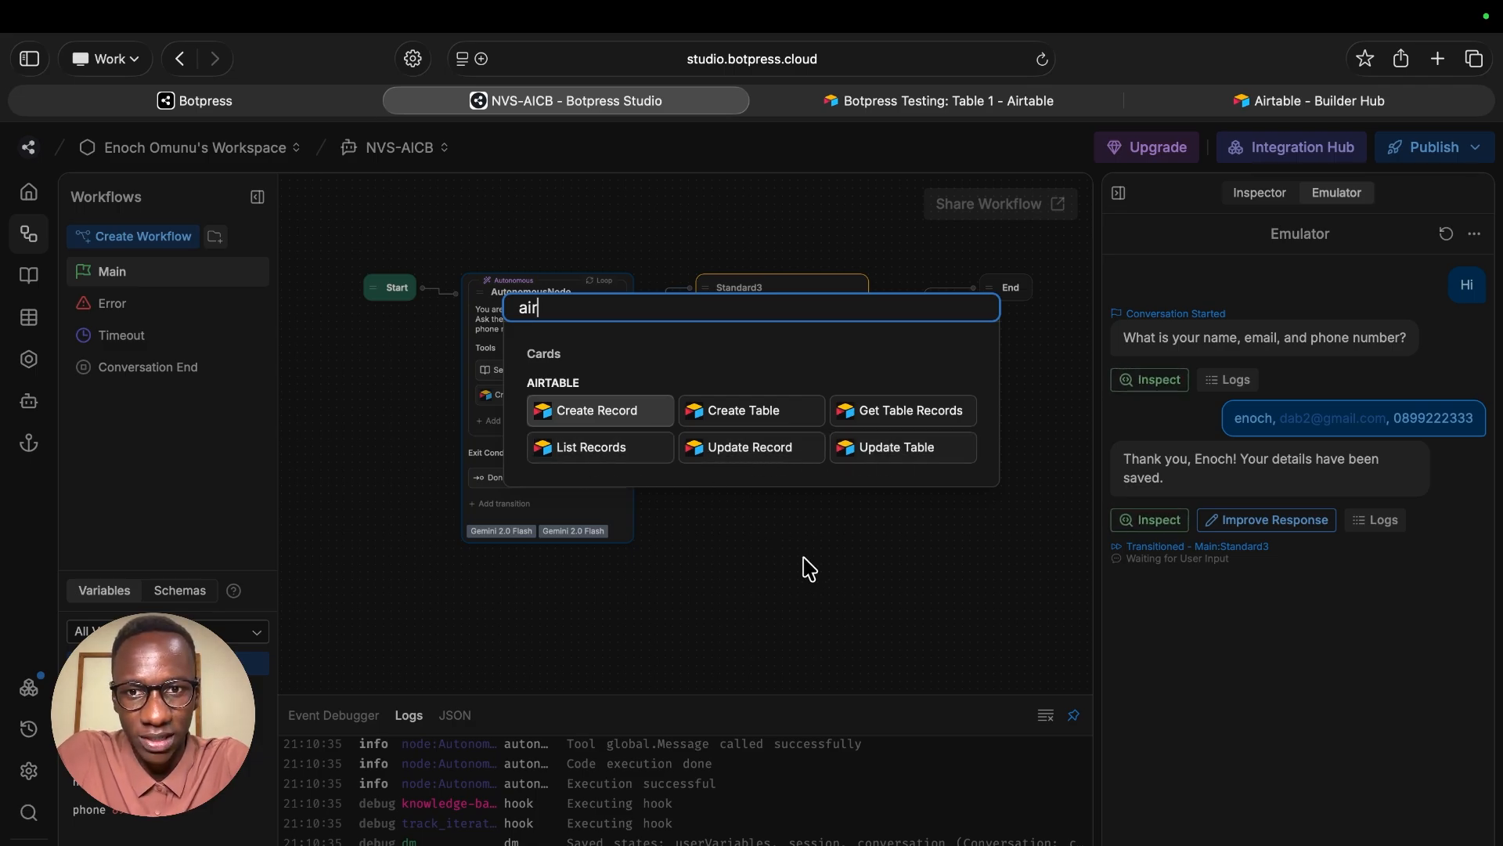
pyautogui.click(486, 383)
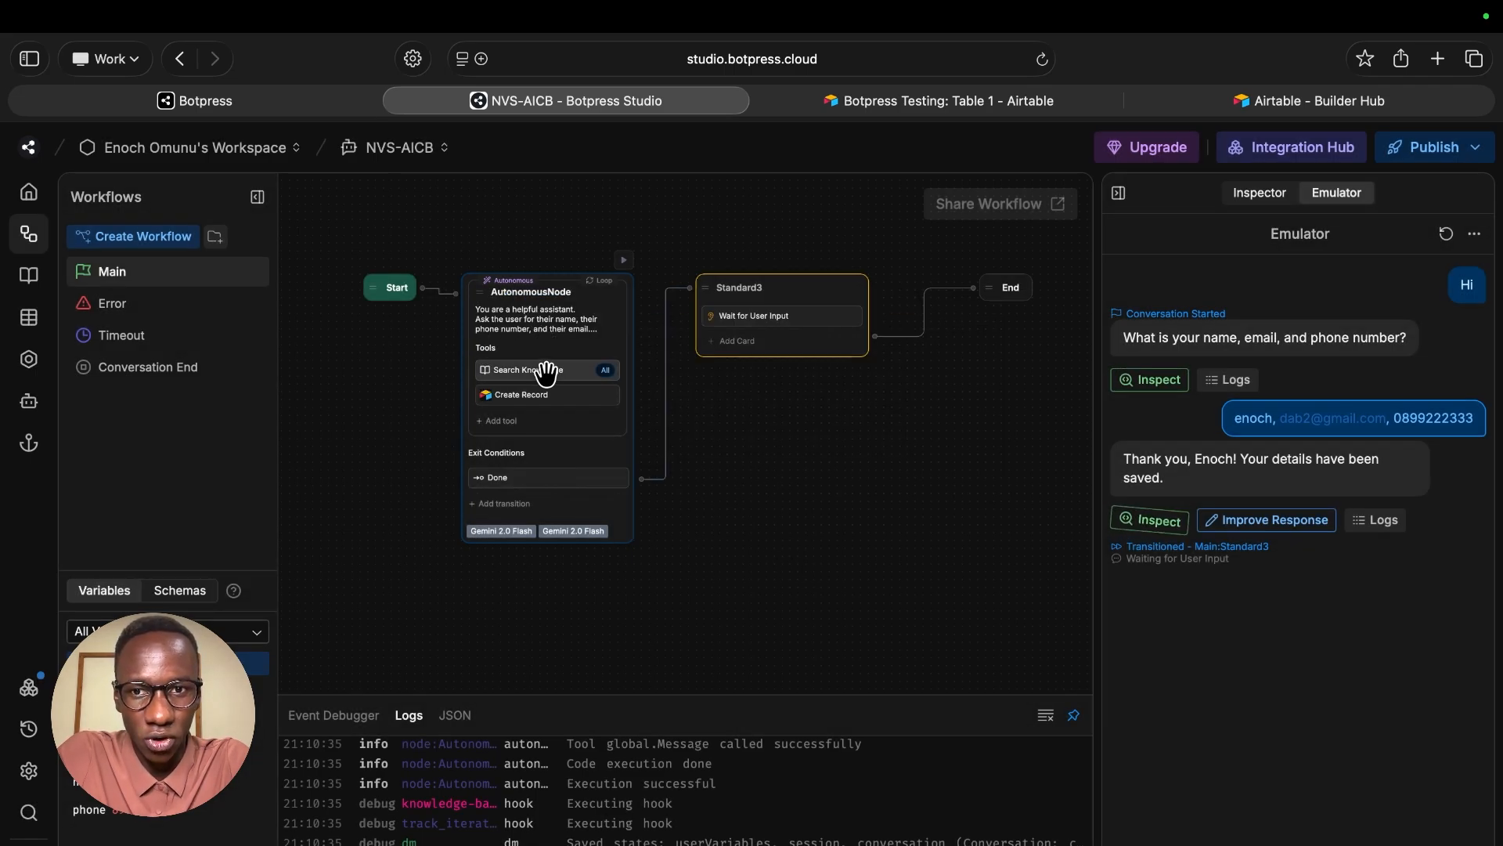
pyautogui.click(537, 396)
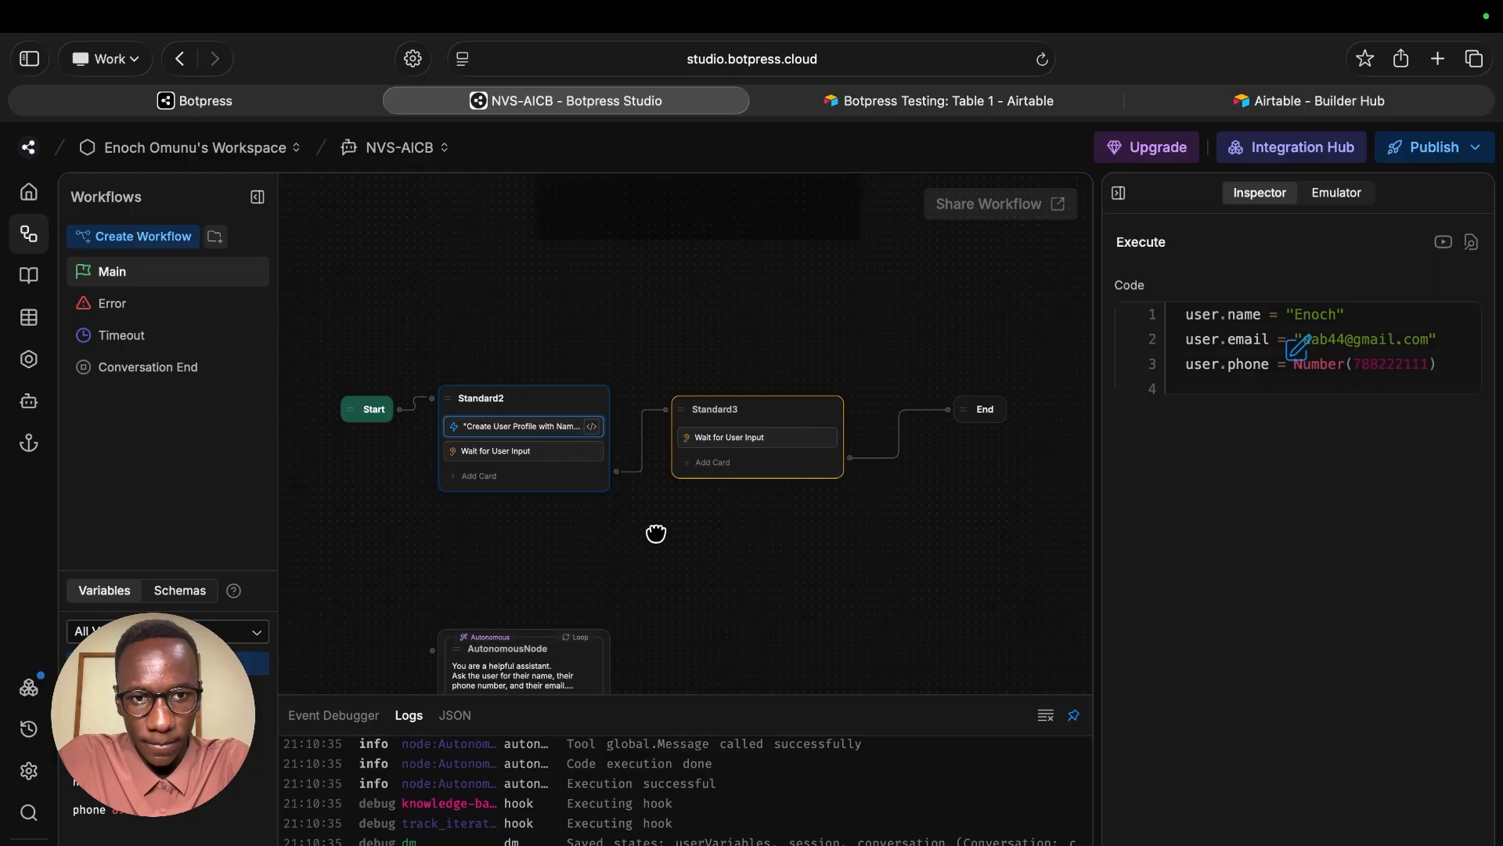
# - Replace the Wait for User Input card in the Standard2 node with Airtable's Create Record card
pyautogui.moveTo(654, 534)
pyautogui.mouseDown()
pyautogui.moveTo(663, 560)
pyautogui.moveTo(662, 535)
pyautogui.mouseUp()
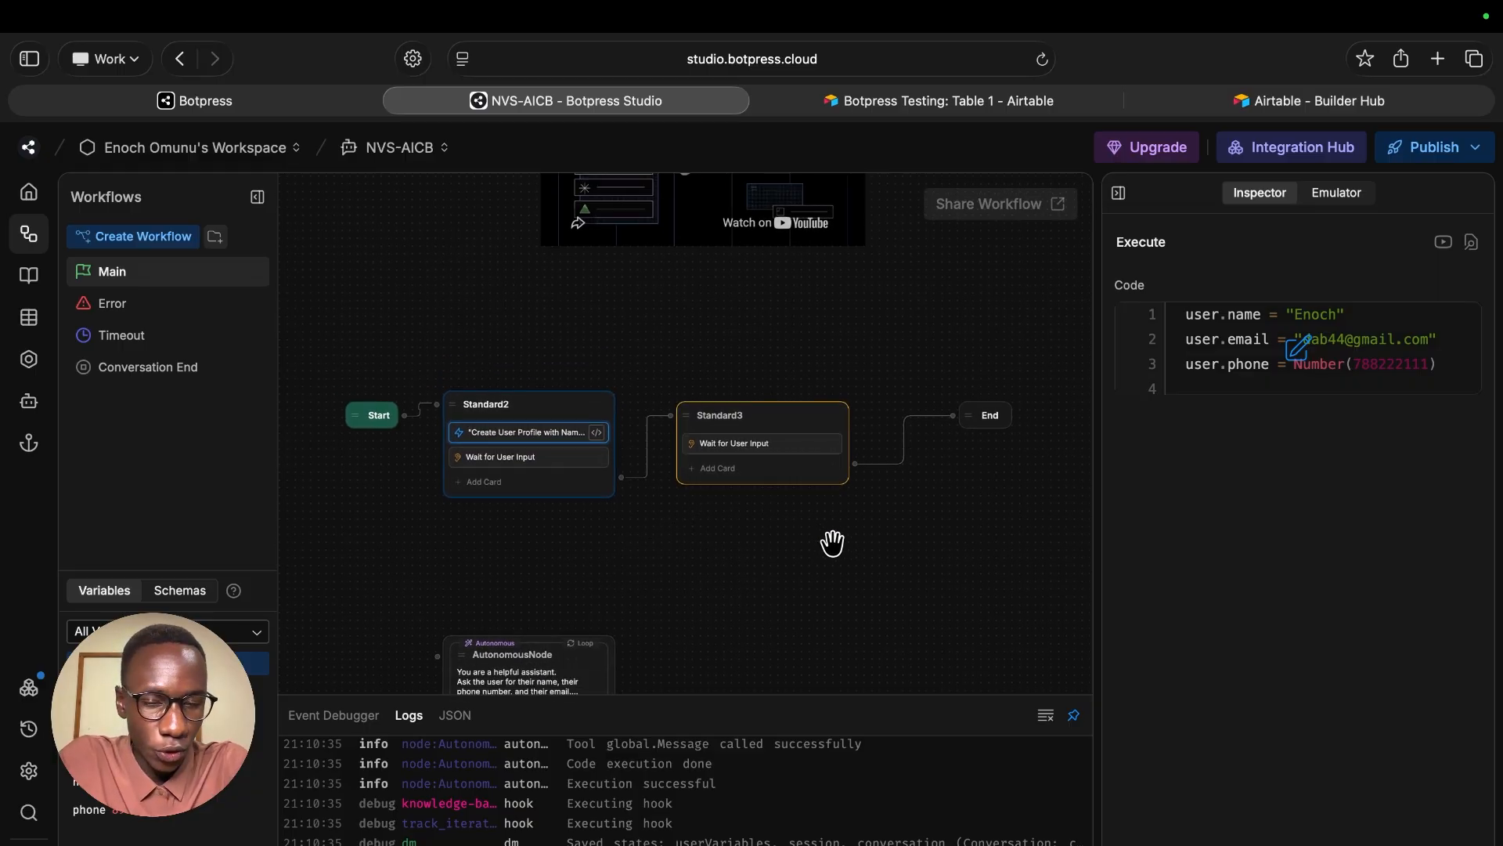
pyautogui.moveTo(833, 547); pyautogui.dragTo(822, 530)
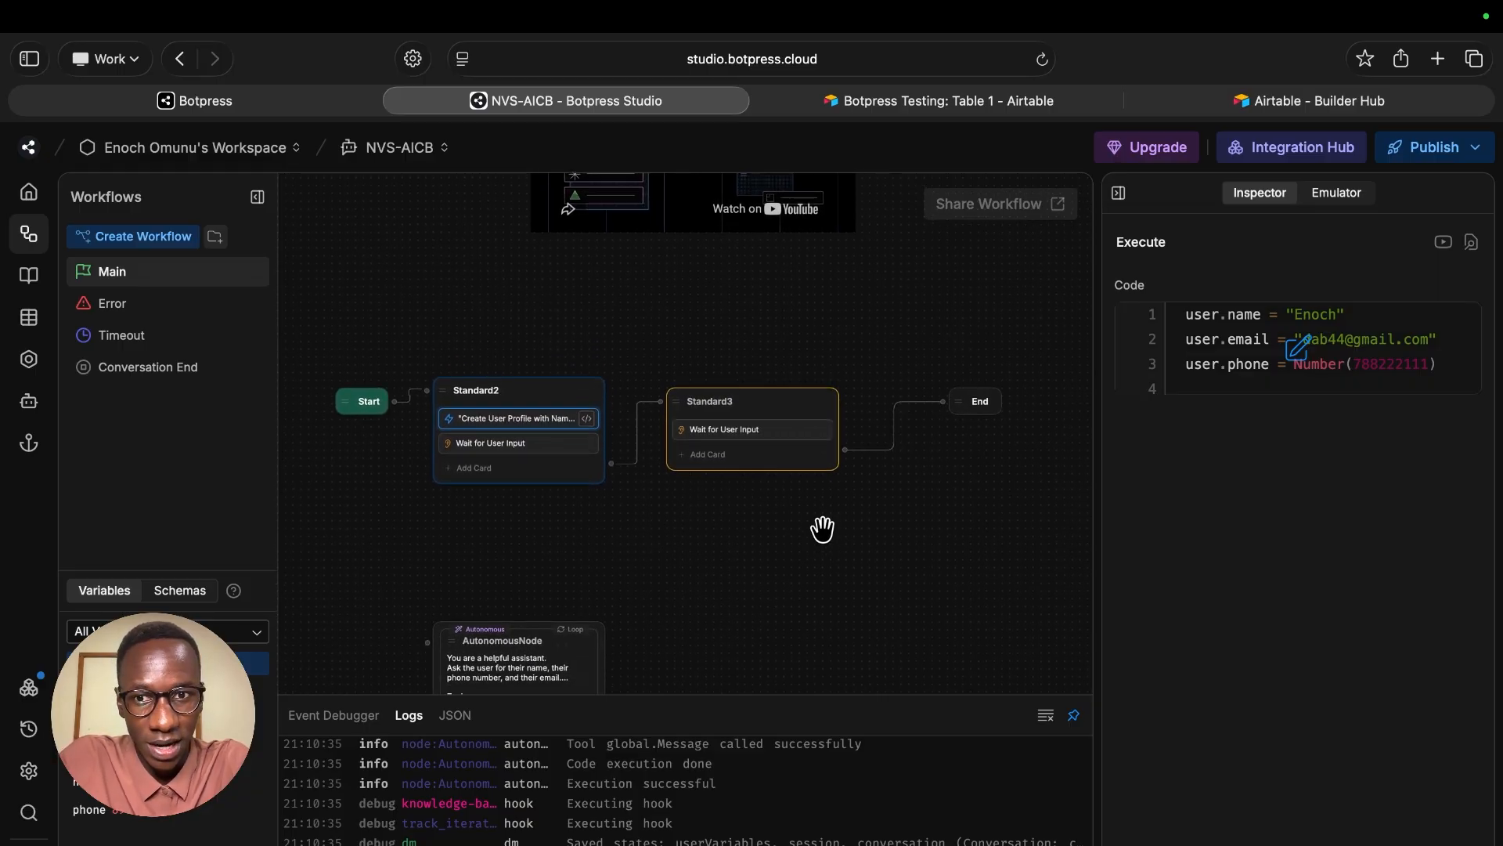
pyautogui.rightClick(523, 443)
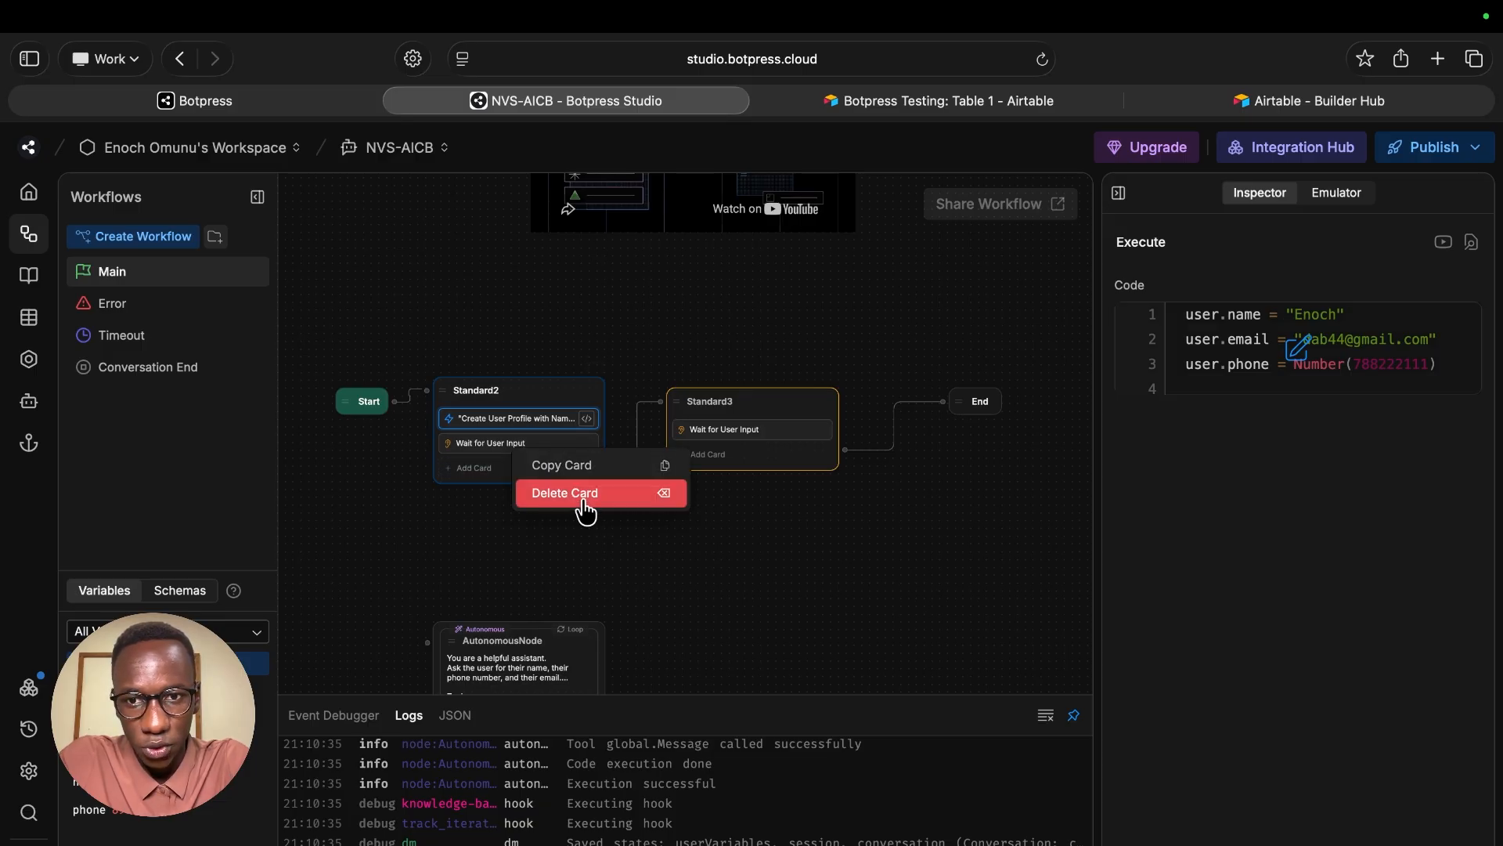
pyautogui.click(584, 502)
pyautogui.click(530, 450)
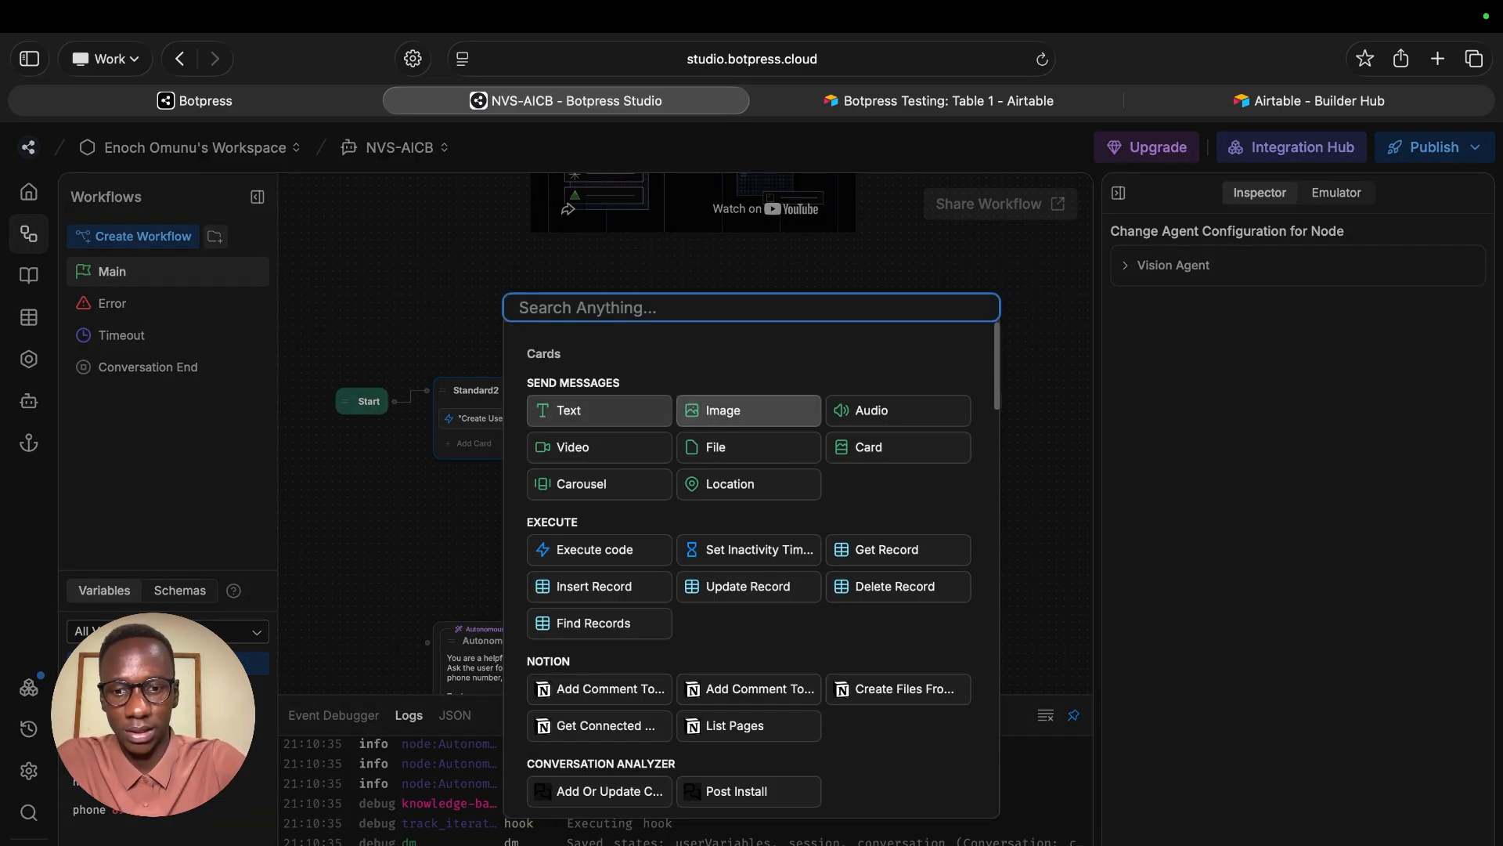
pyautogui.write('air')
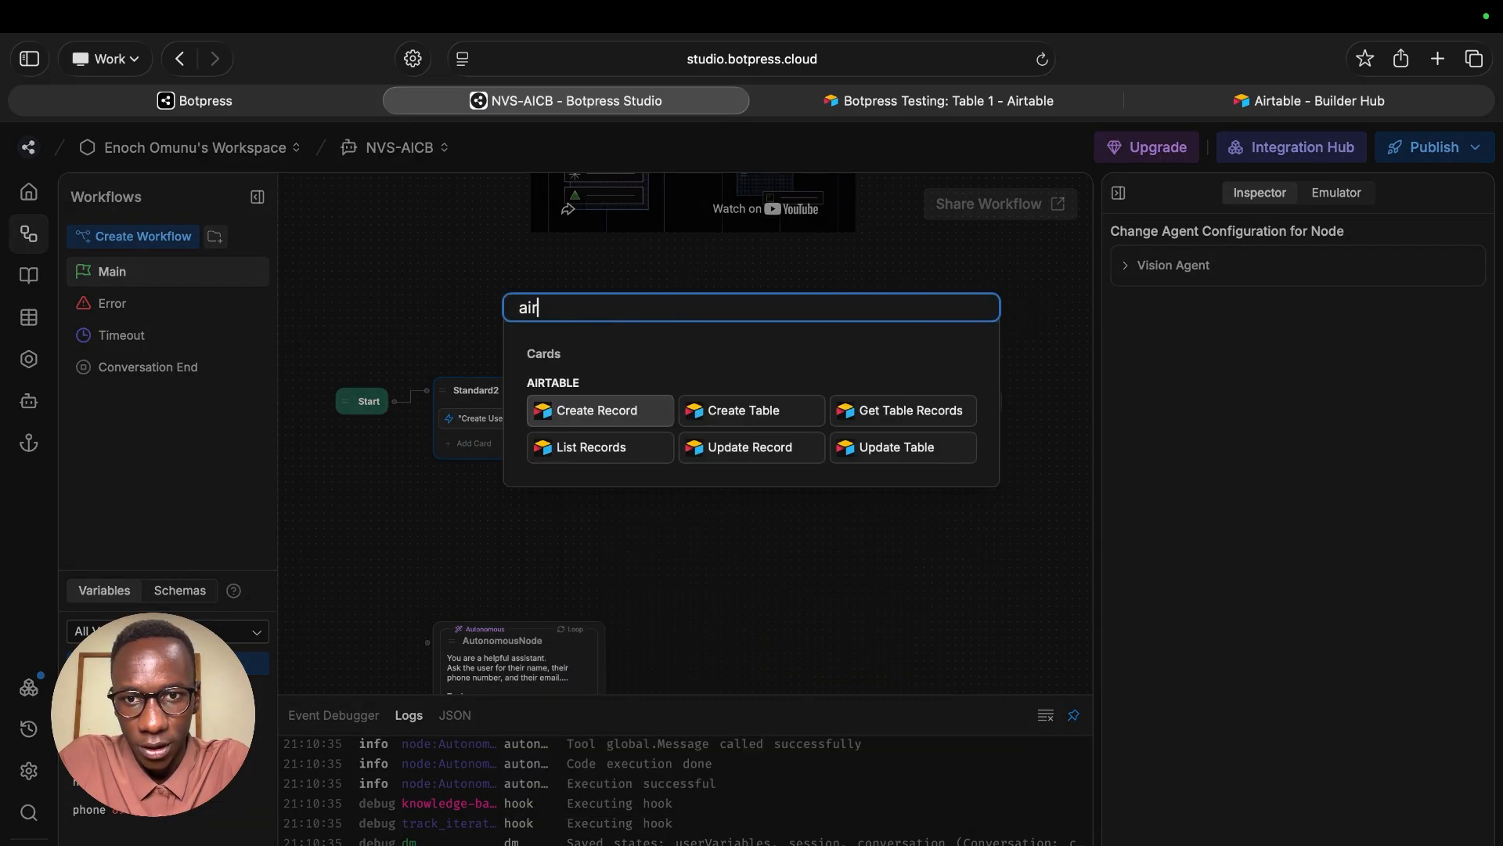
pyautogui.click(642, 423)
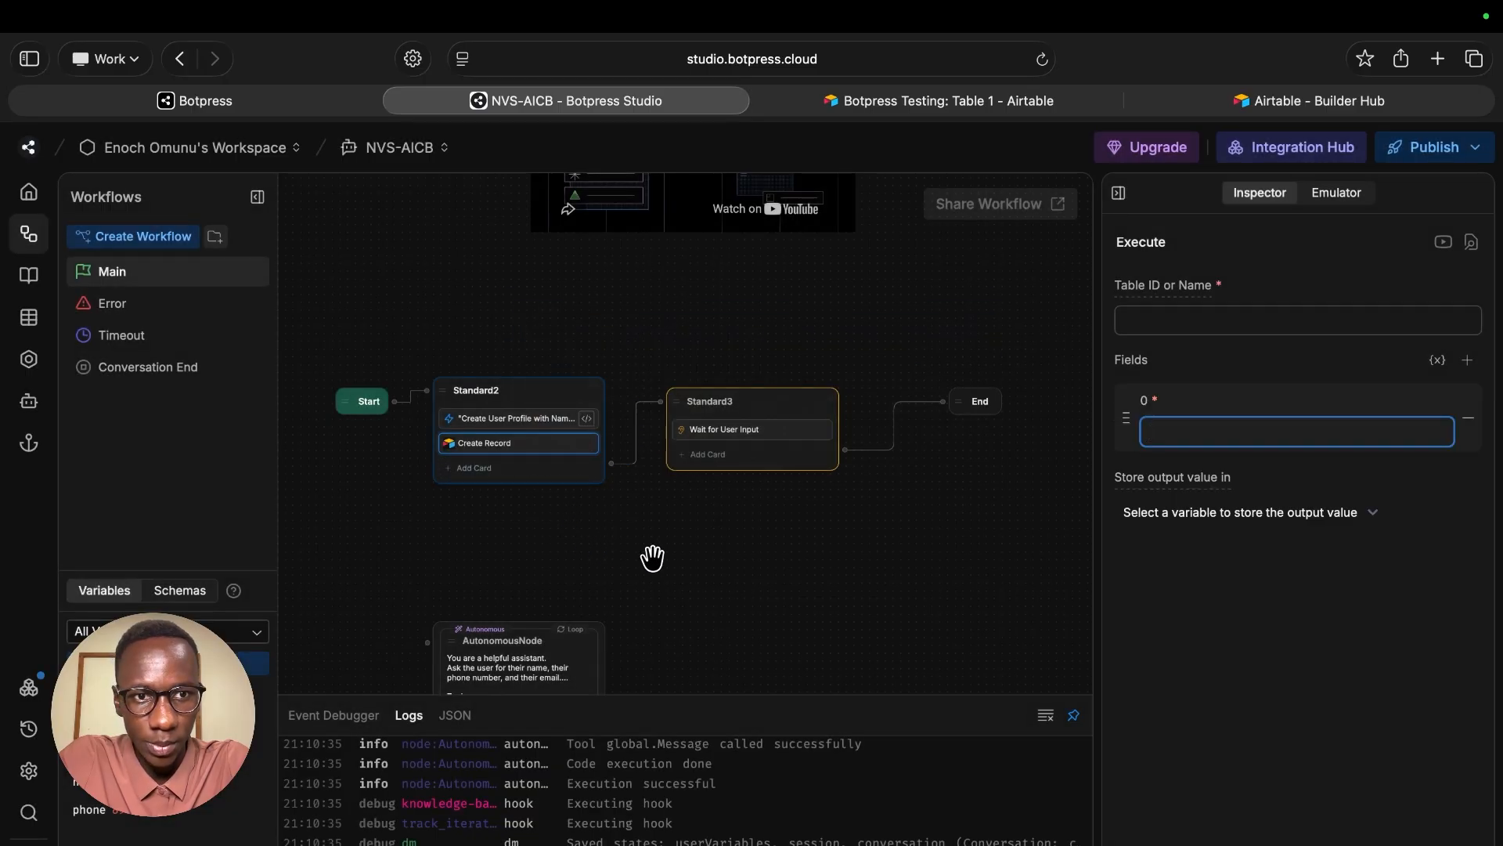
# - Set the Create Record card's table to "Table 1" and its Fields, switched to a single expression, to user.atobject
pyautogui.click(1214, 317)
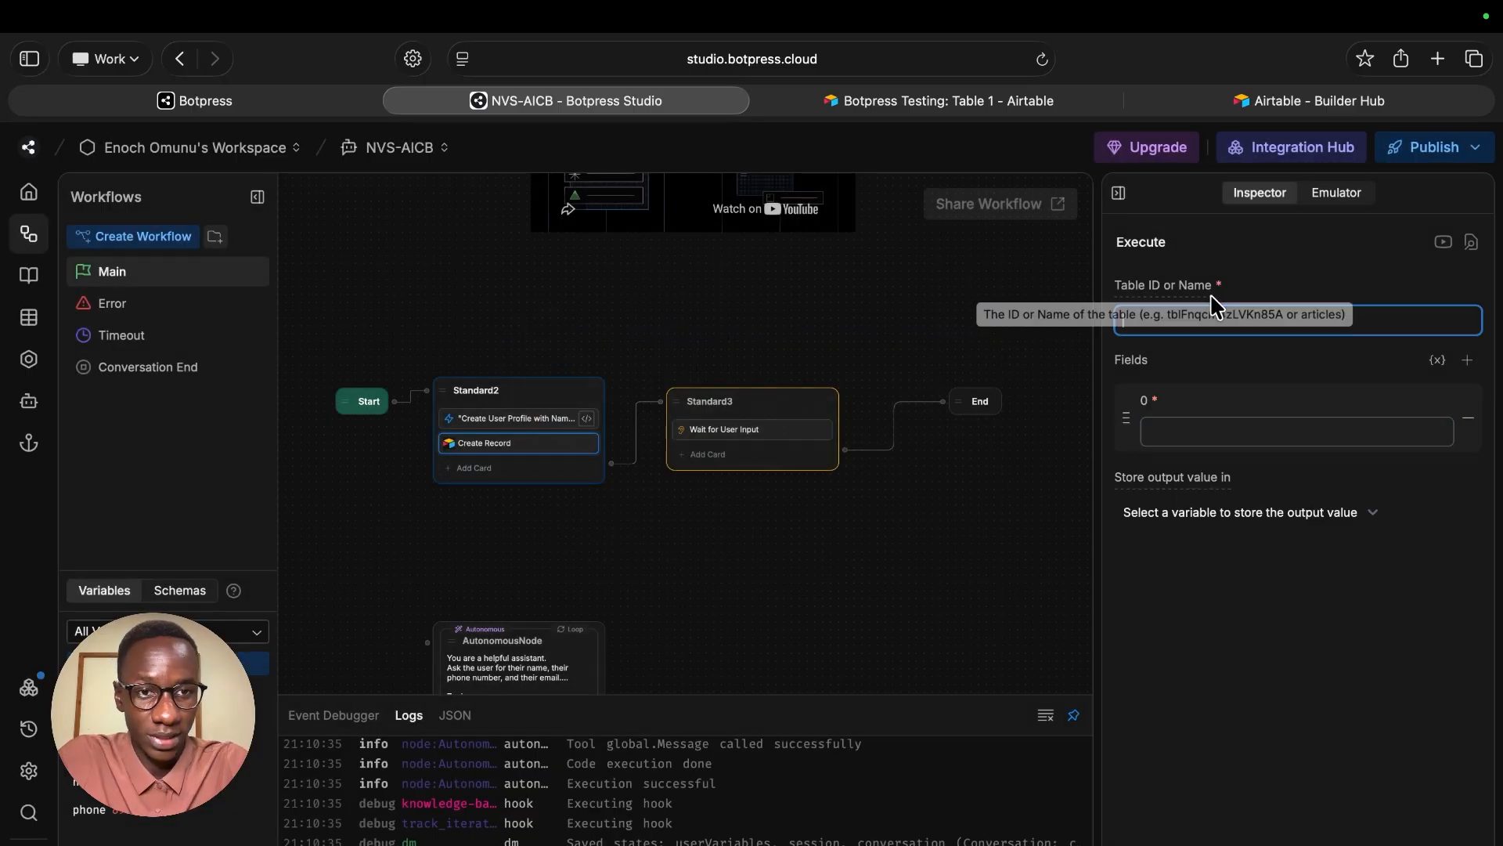
pyautogui.write('Table ')
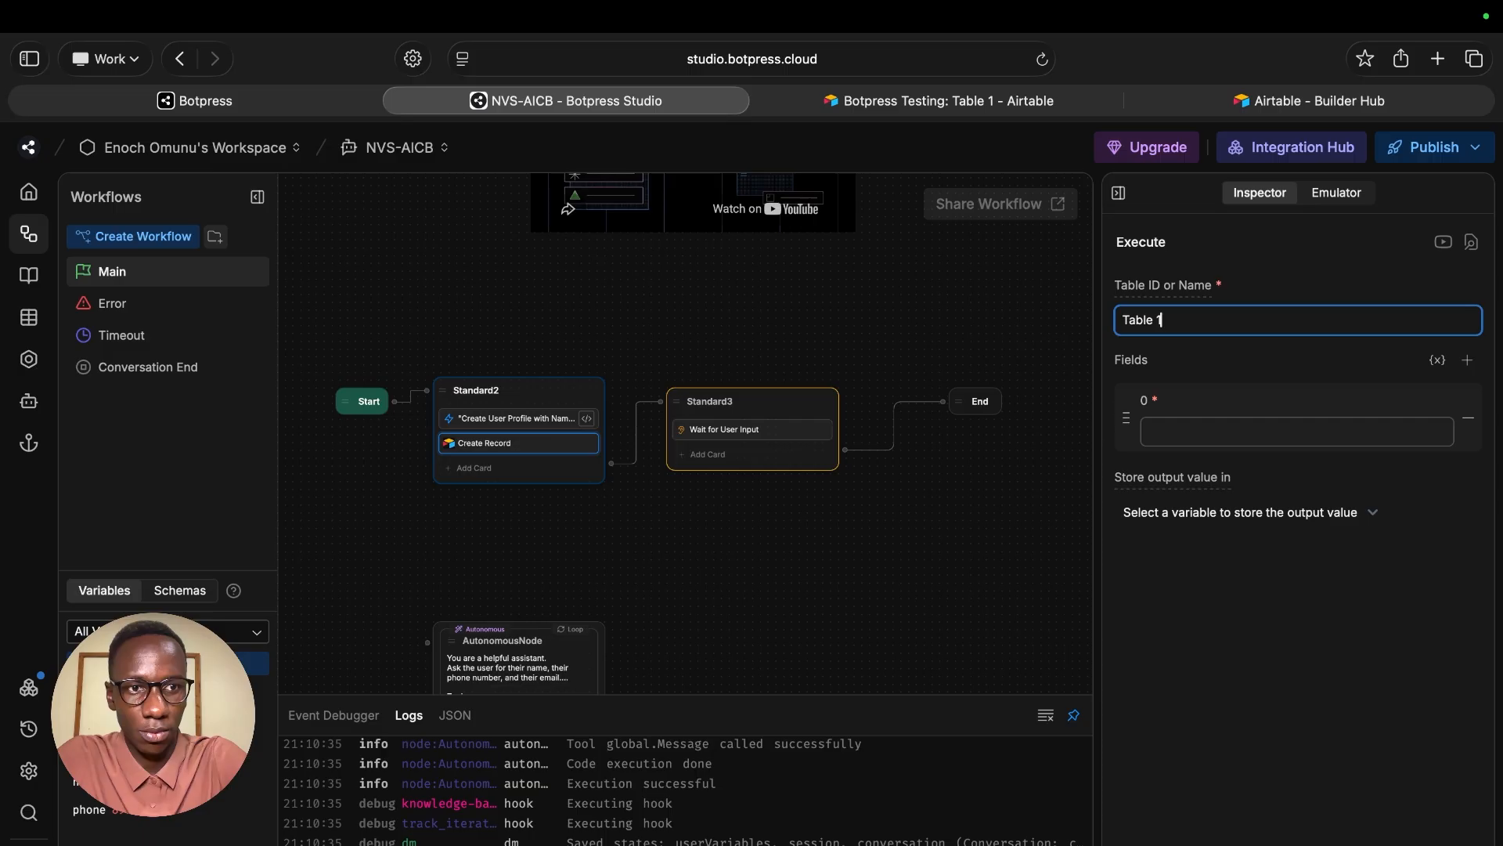
pyautogui.write('1')
pyautogui.click(1265, 656)
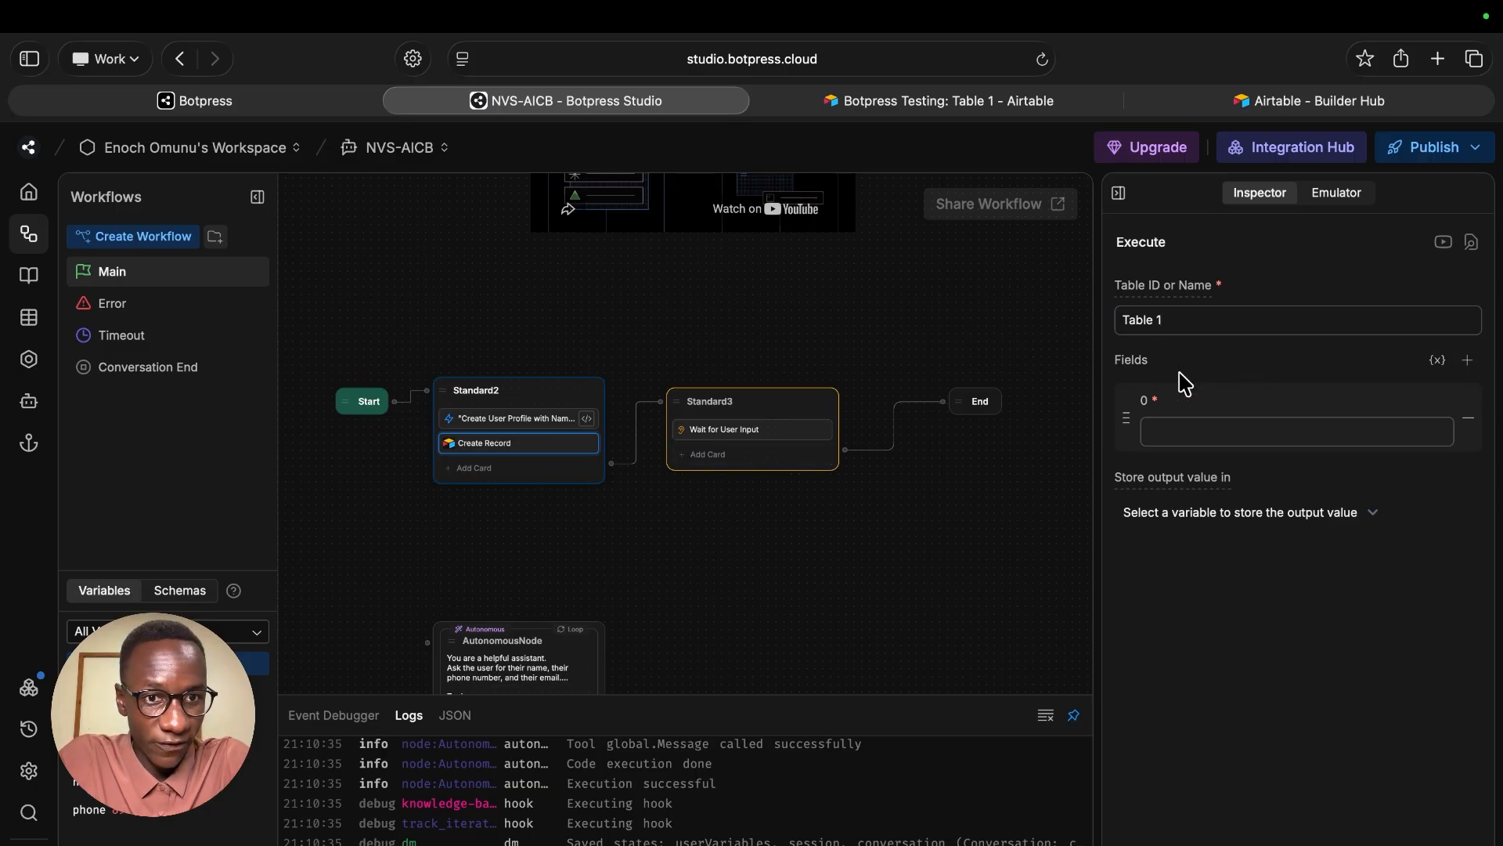
pyautogui.click(1441, 377)
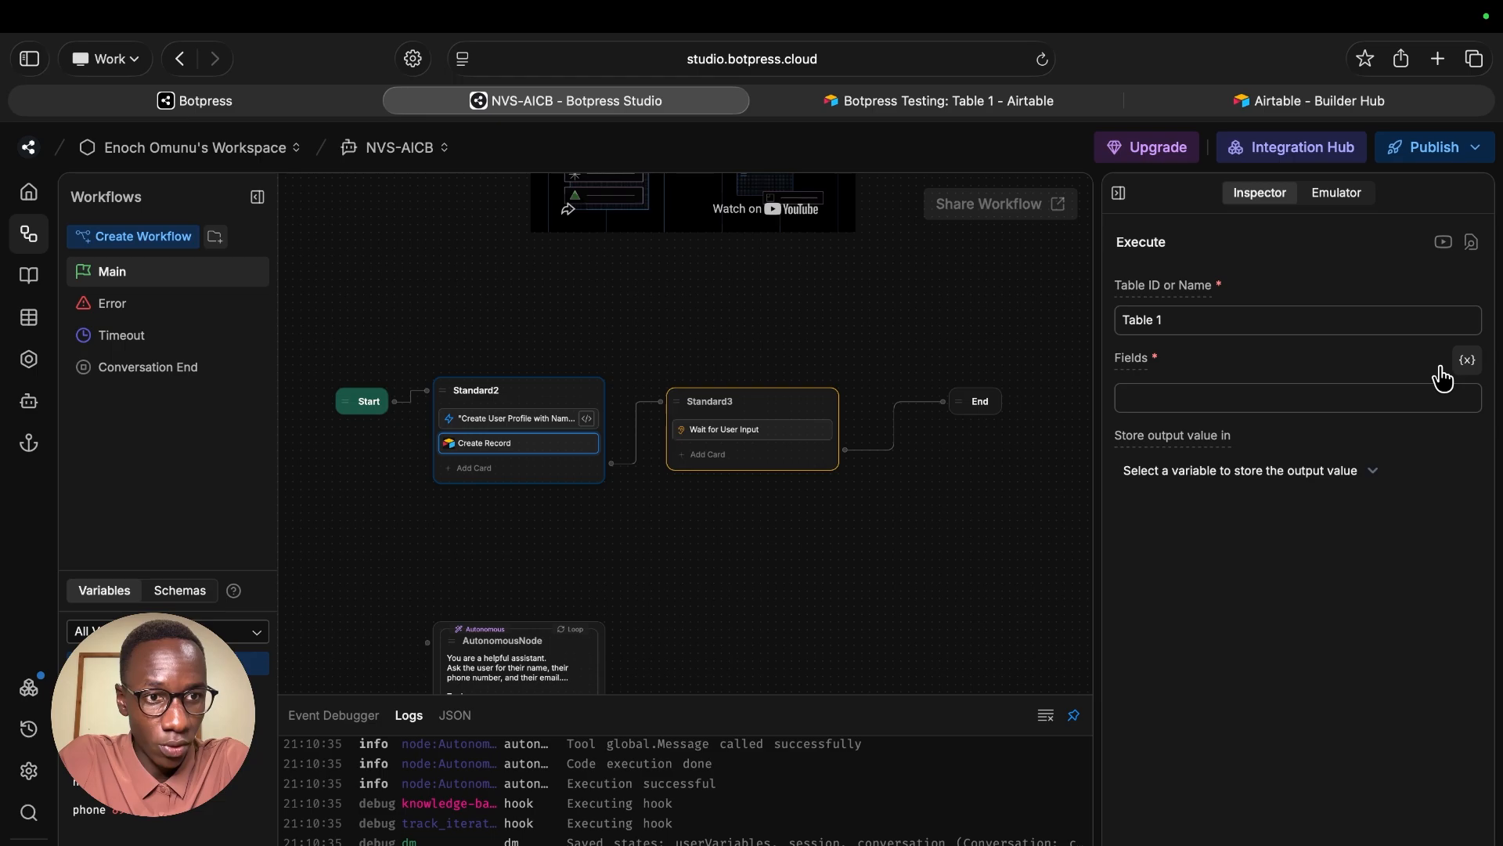
pyautogui.click(1326, 402)
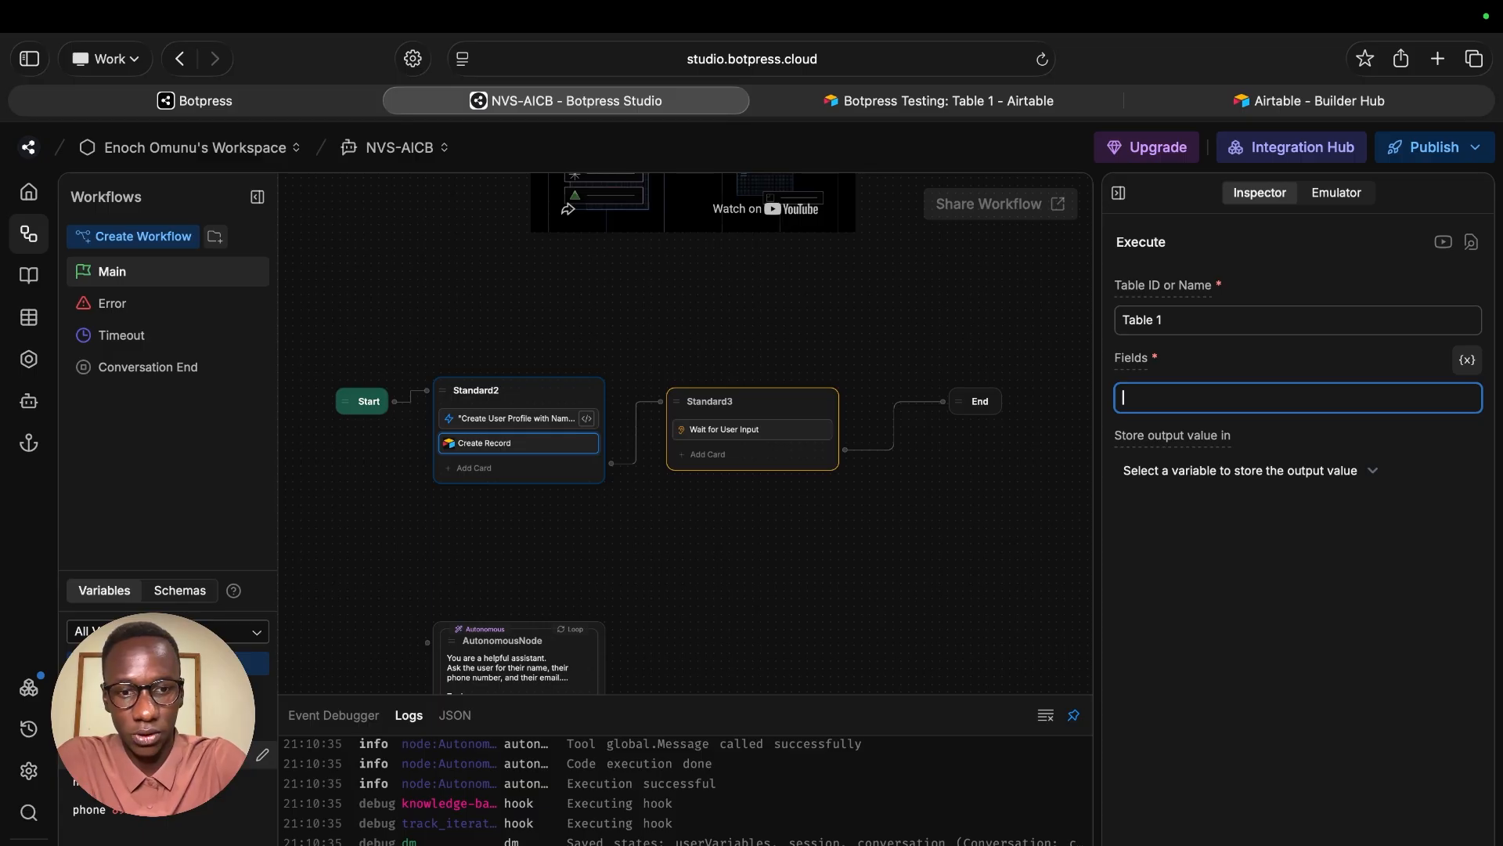
pyautogui.write('user.')
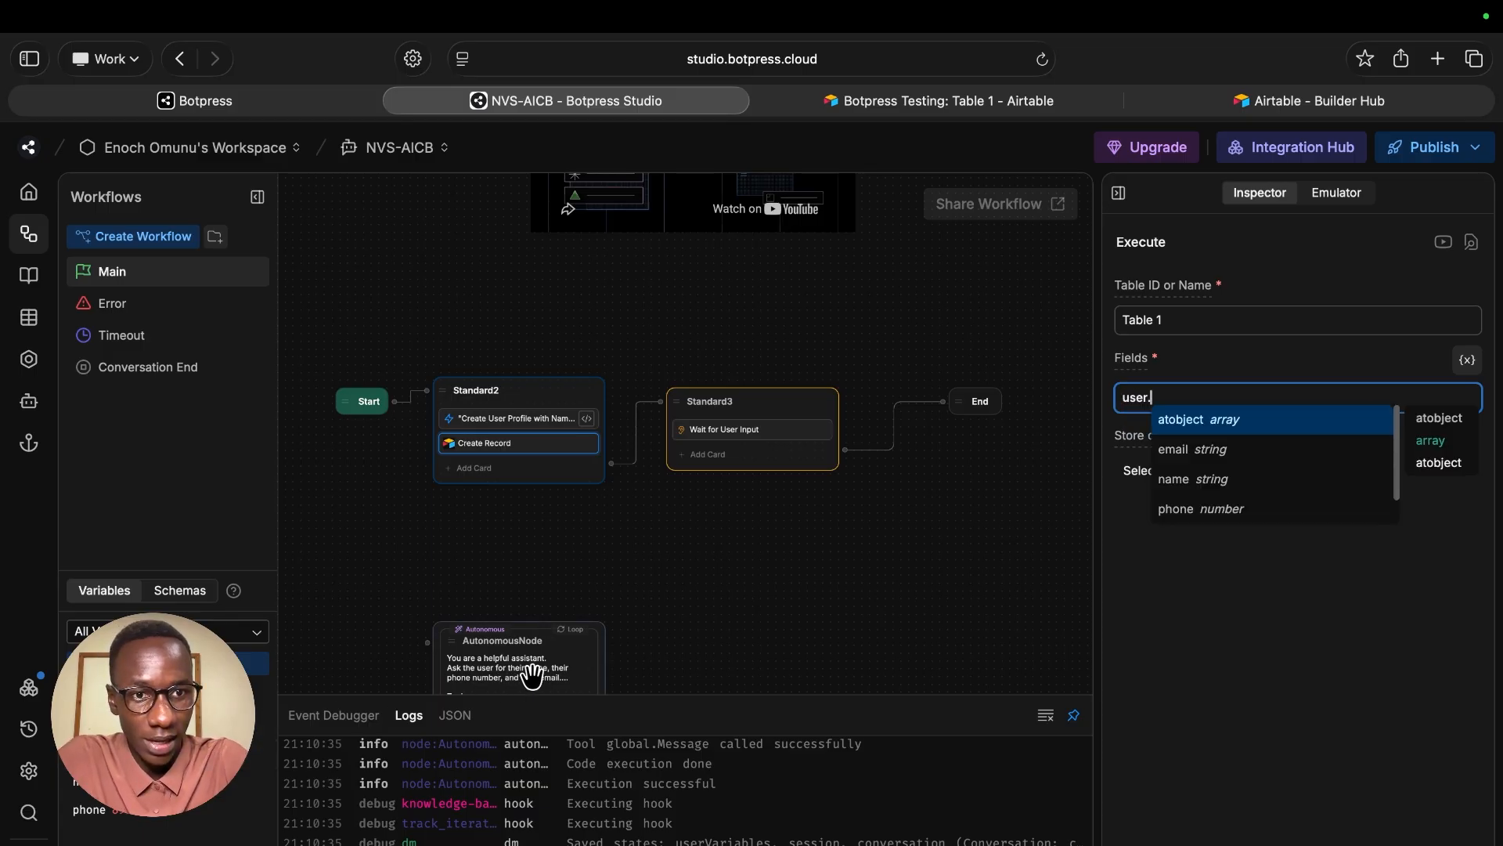
pyautogui.click(1212, 437)
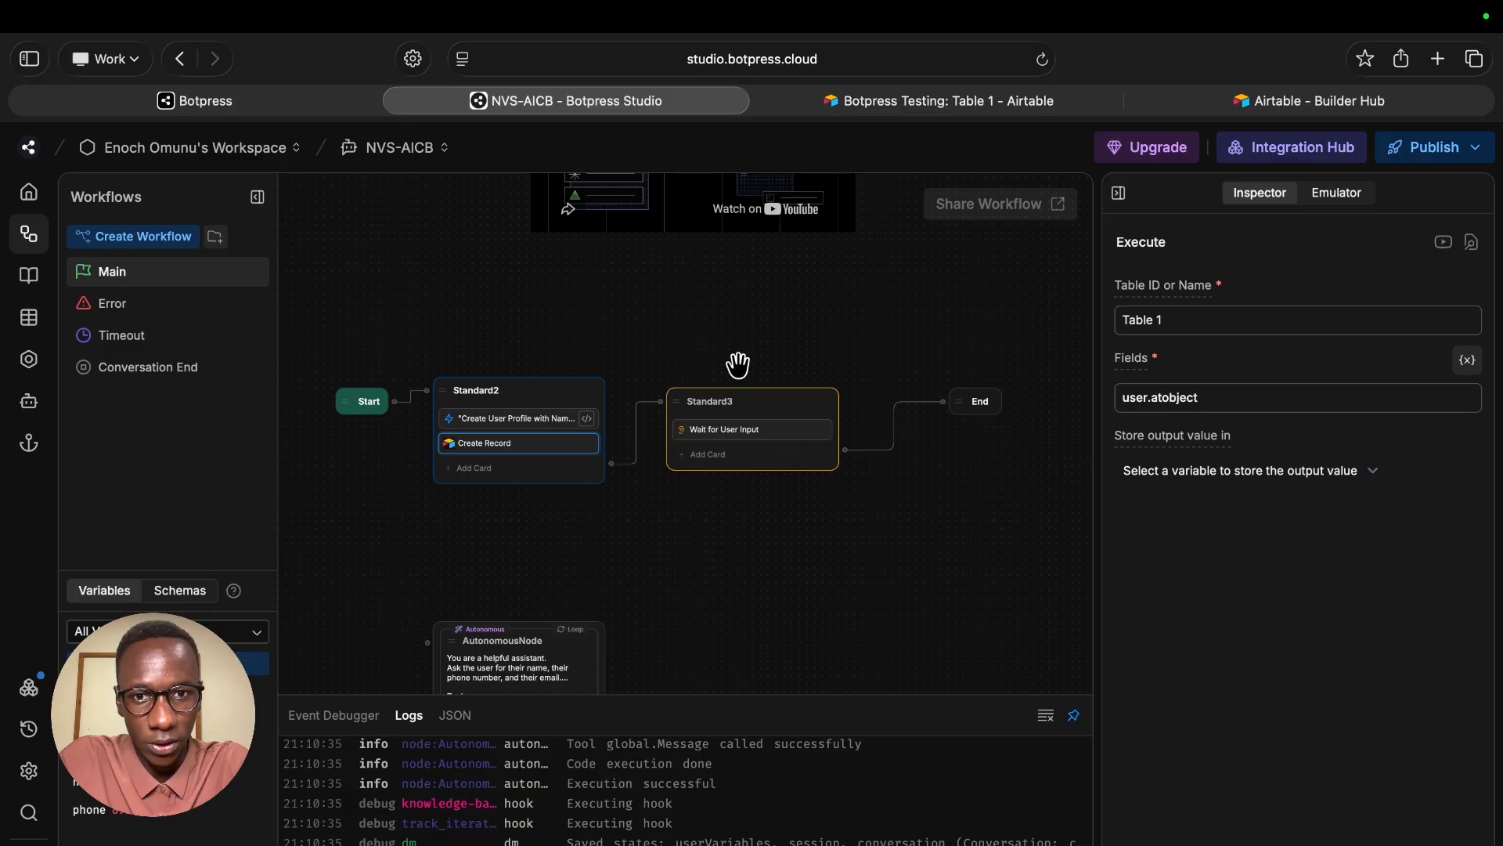
# - Review the Create Record card's Fields expression and open the code of the user profile card in Standard2
pyautogui.doubleClick(721, 391)
pyautogui.click(485, 443)
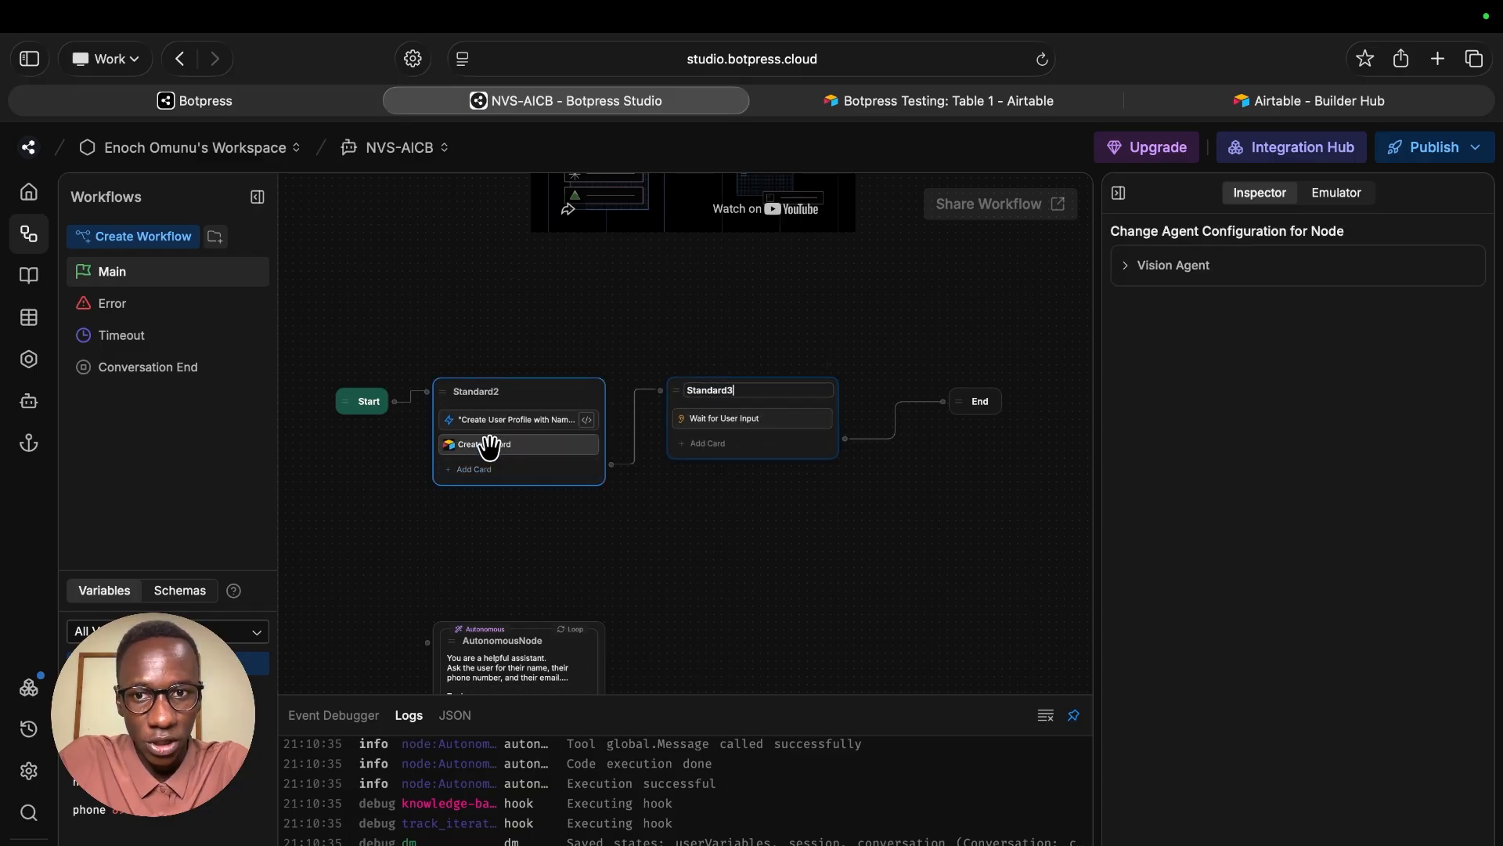
pyautogui.click(1248, 397)
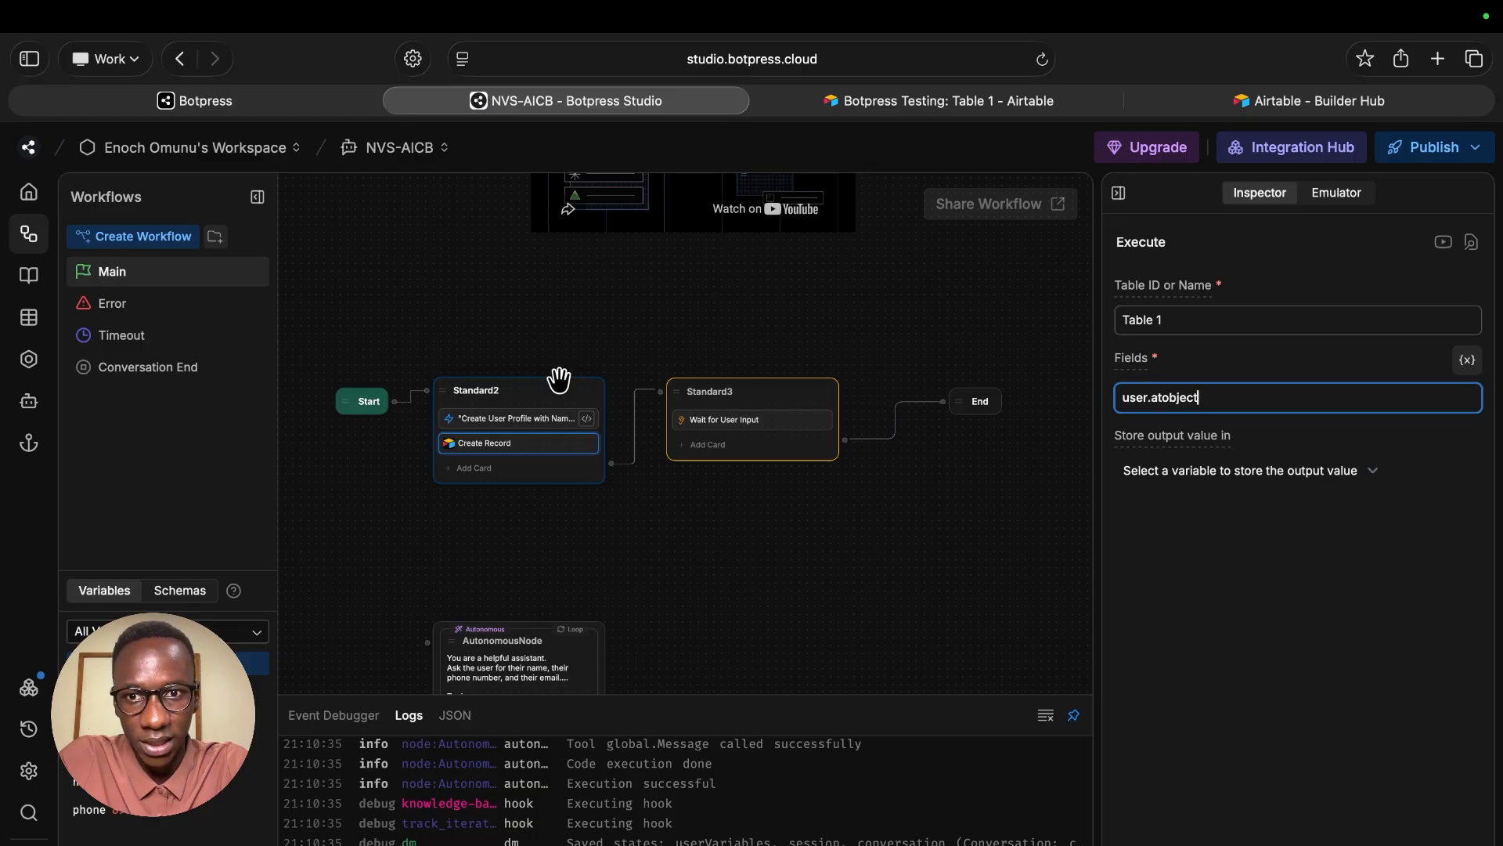
pyautogui.click(528, 416)
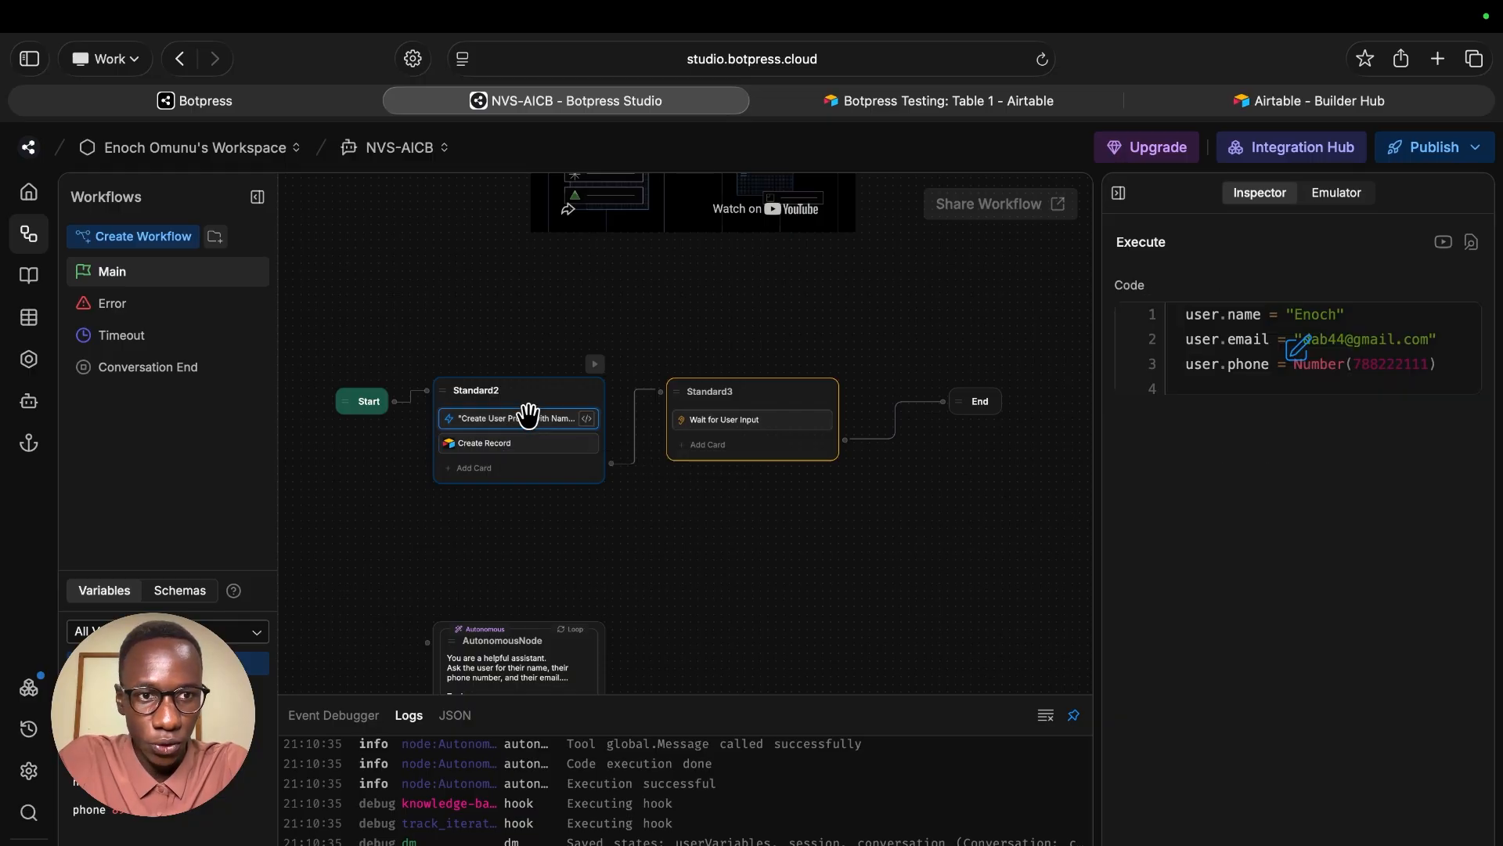
pyautogui.click(1323, 361)
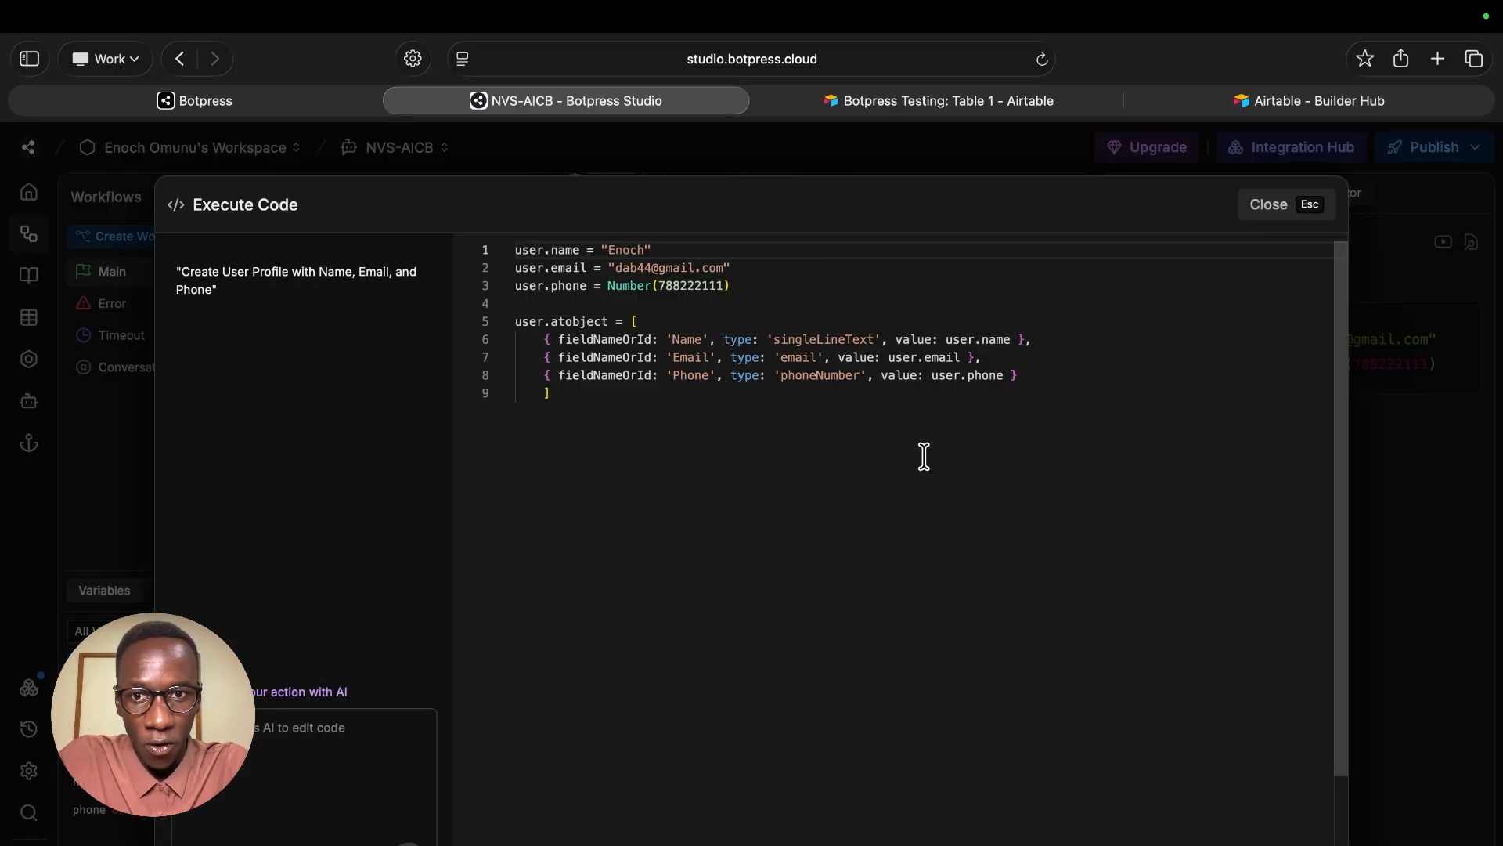
pyautogui.click(1303, 202)
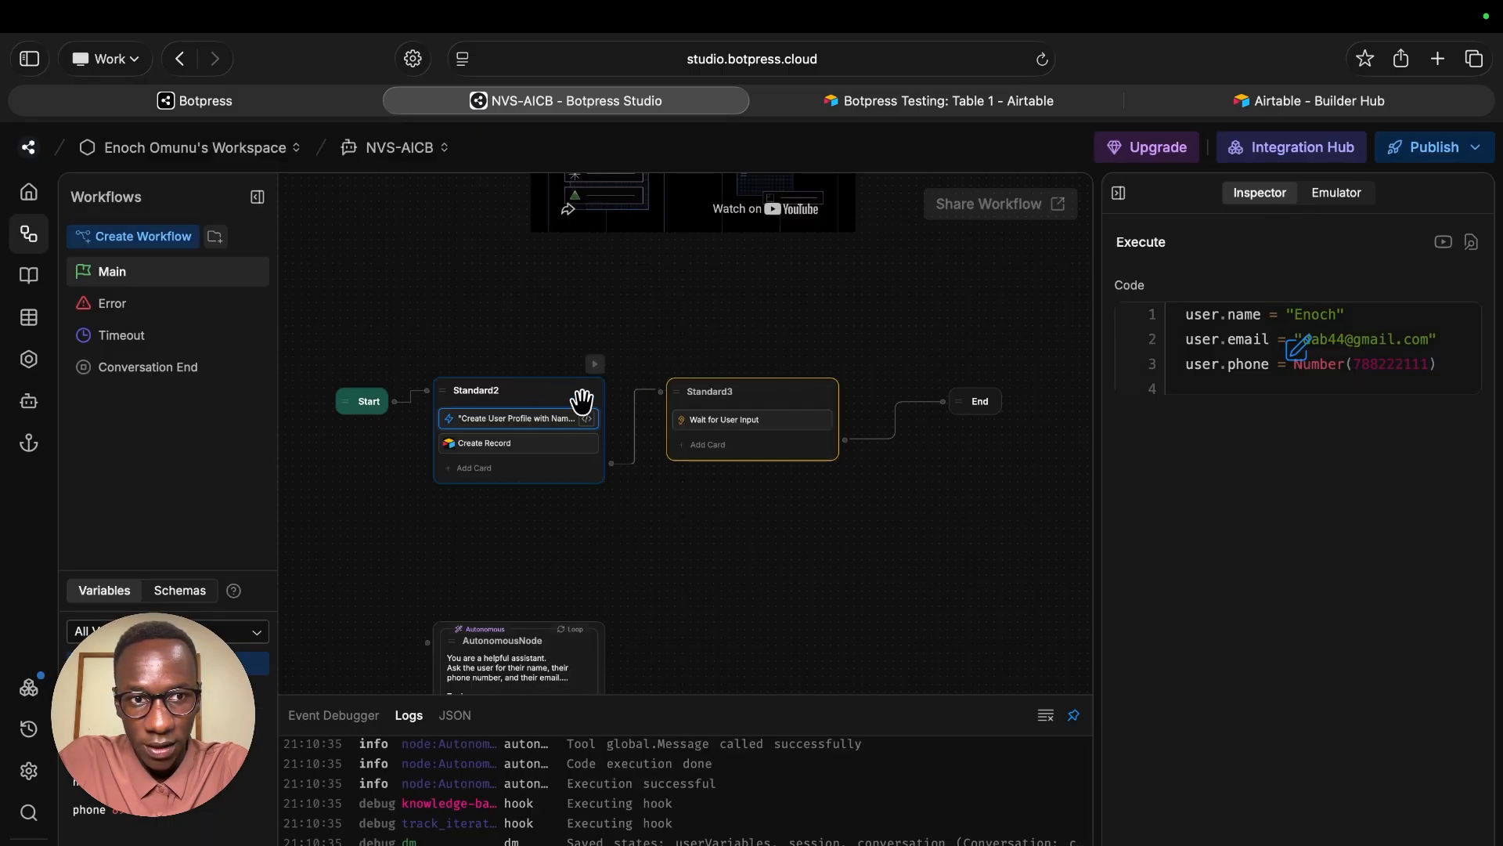
pyautogui.click(1336, 369)
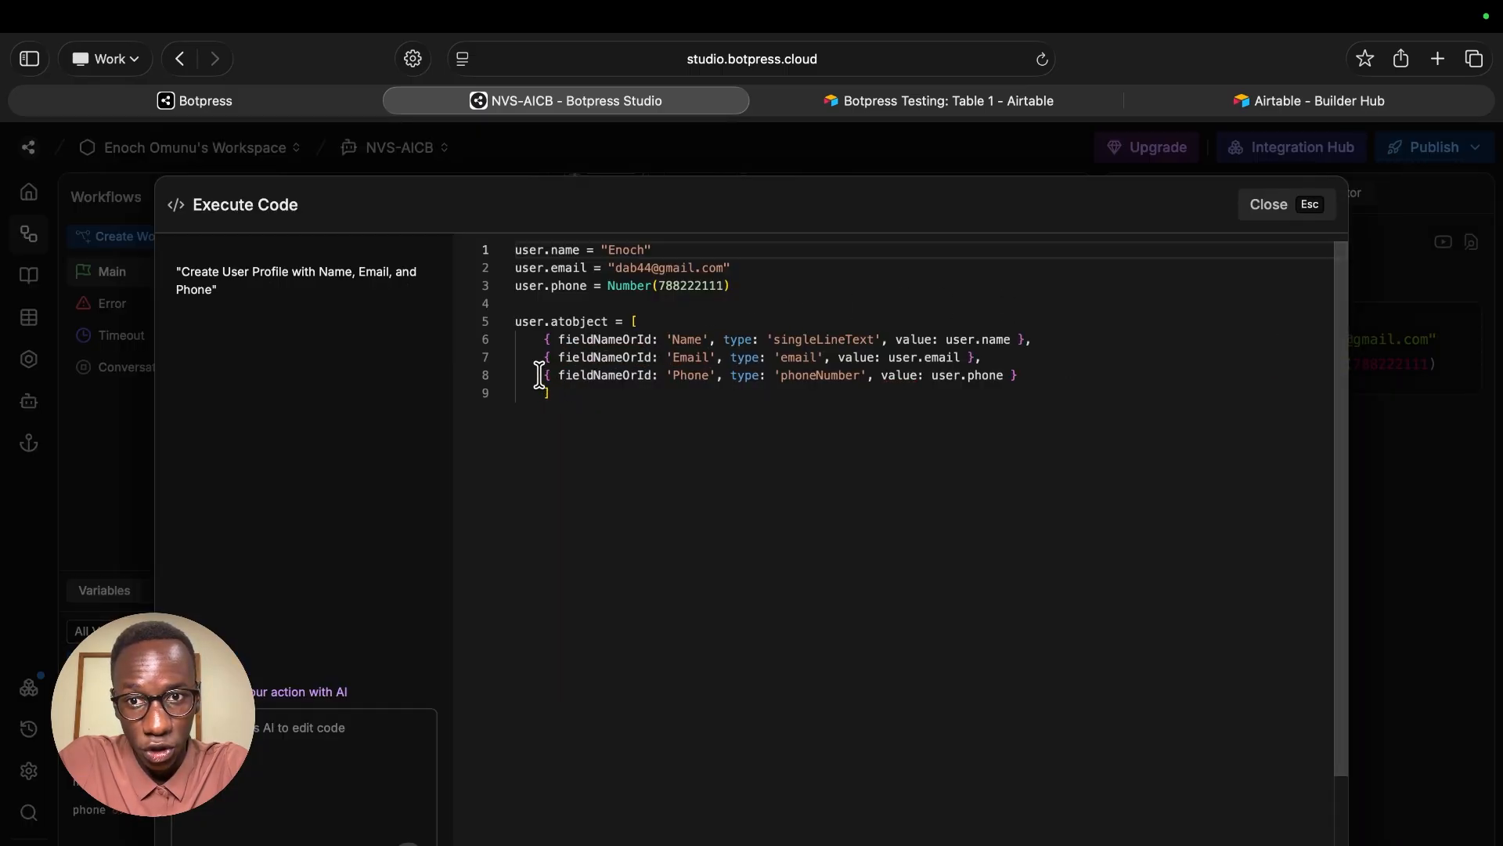
# - Put the opening bracket of the user.atobject array on its own line, above the Name entry
pyautogui.moveTo(631, 321); pyautogui.dragTo(631, 383)
pyautogui.click(631, 323)
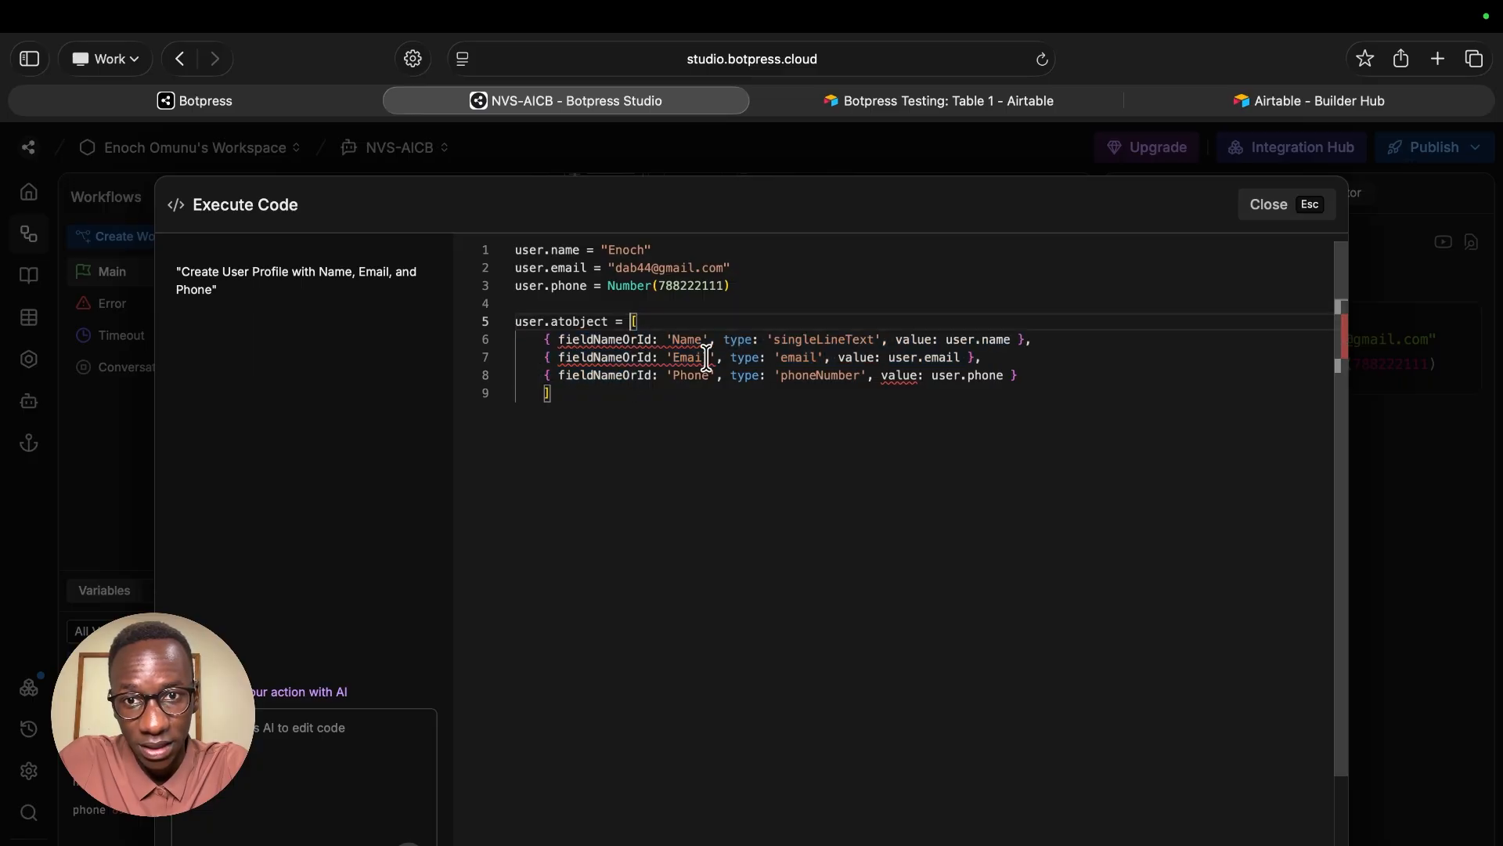
pyautogui.press('Return')
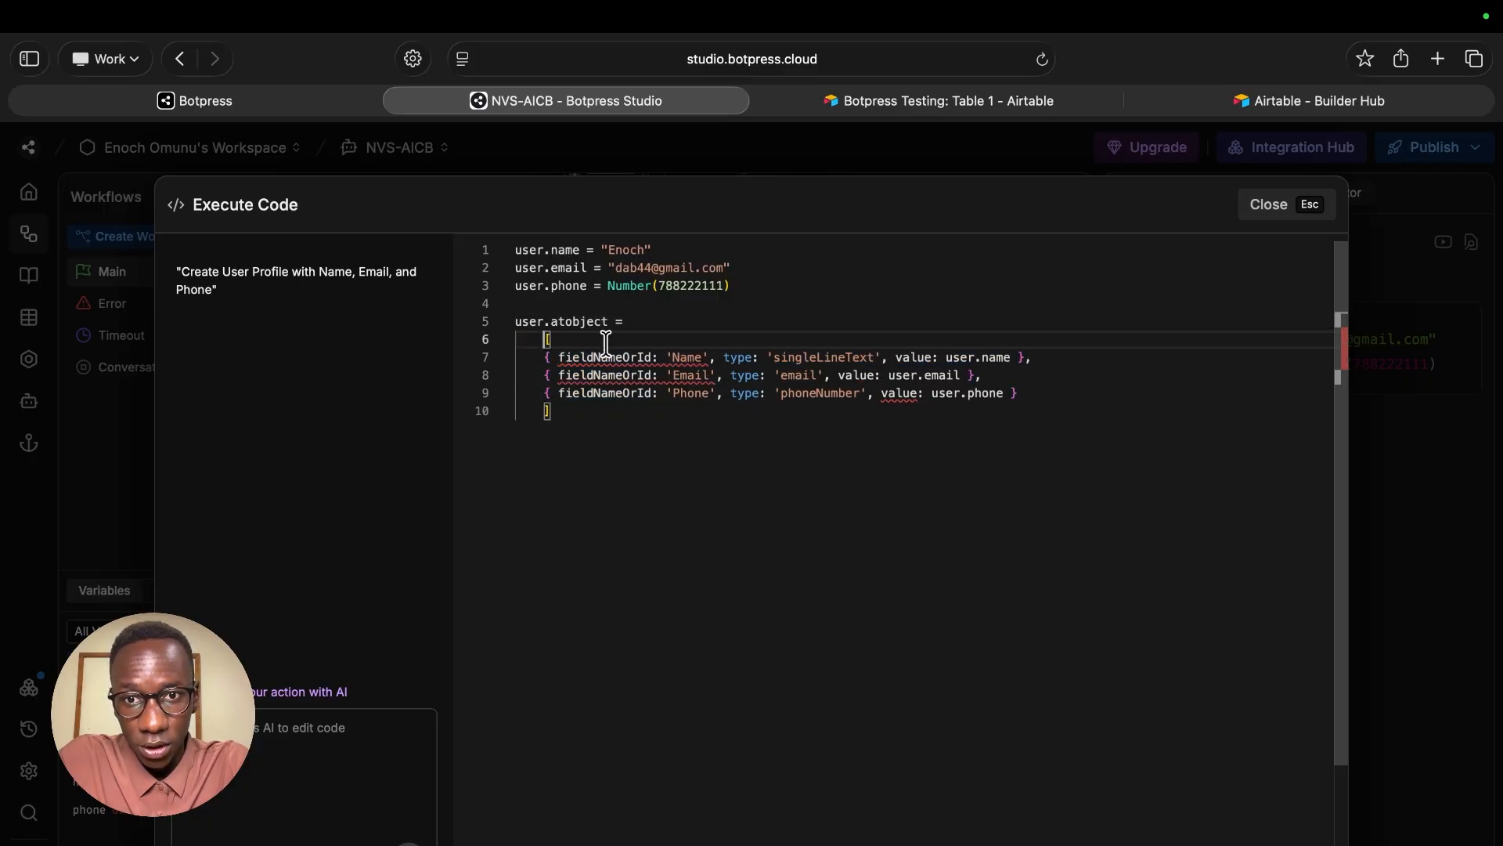
pyautogui.moveTo(560, 408); pyautogui.dragTo(547, 340)
pyautogui.click(588, 426)
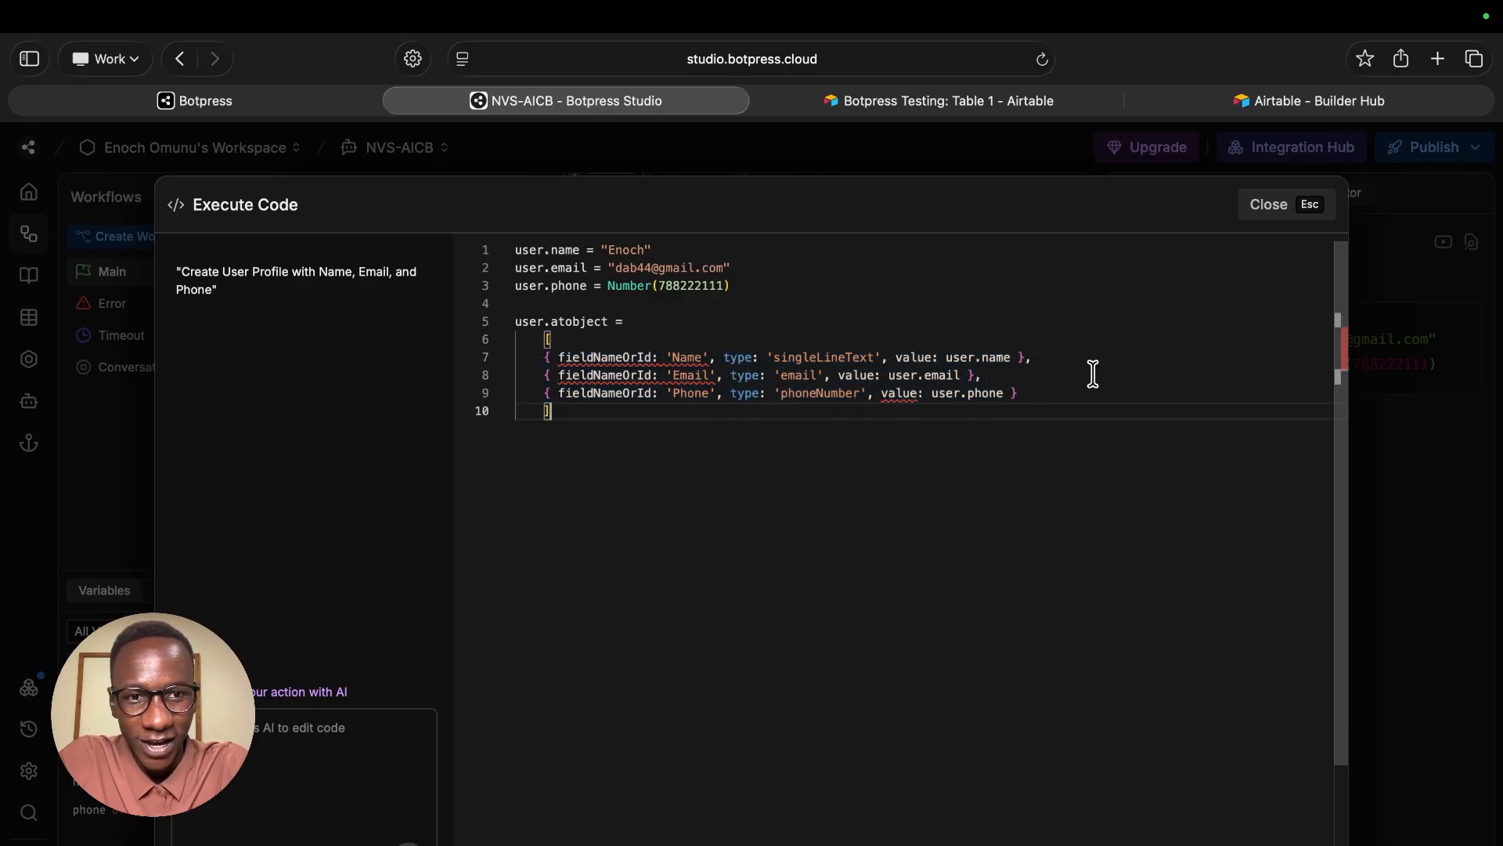
# - Examine the Name entry and the field types in user.atobject, comparing them with the columns of Table 1 in Airtable
pyautogui.moveTo(542, 357); pyautogui.dragTo(1015, 354)
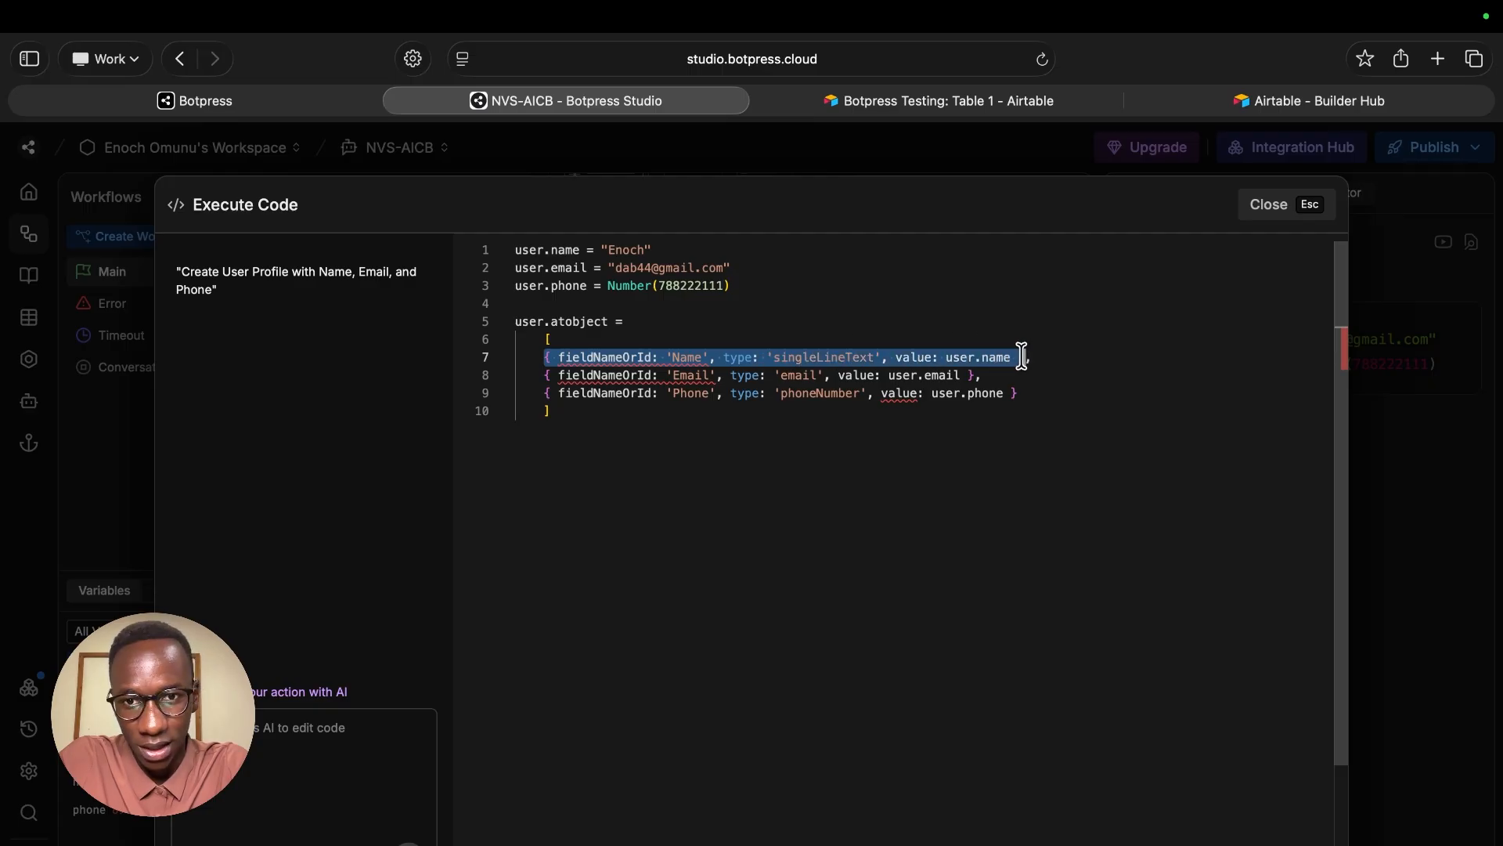
pyautogui.click(817, 458)
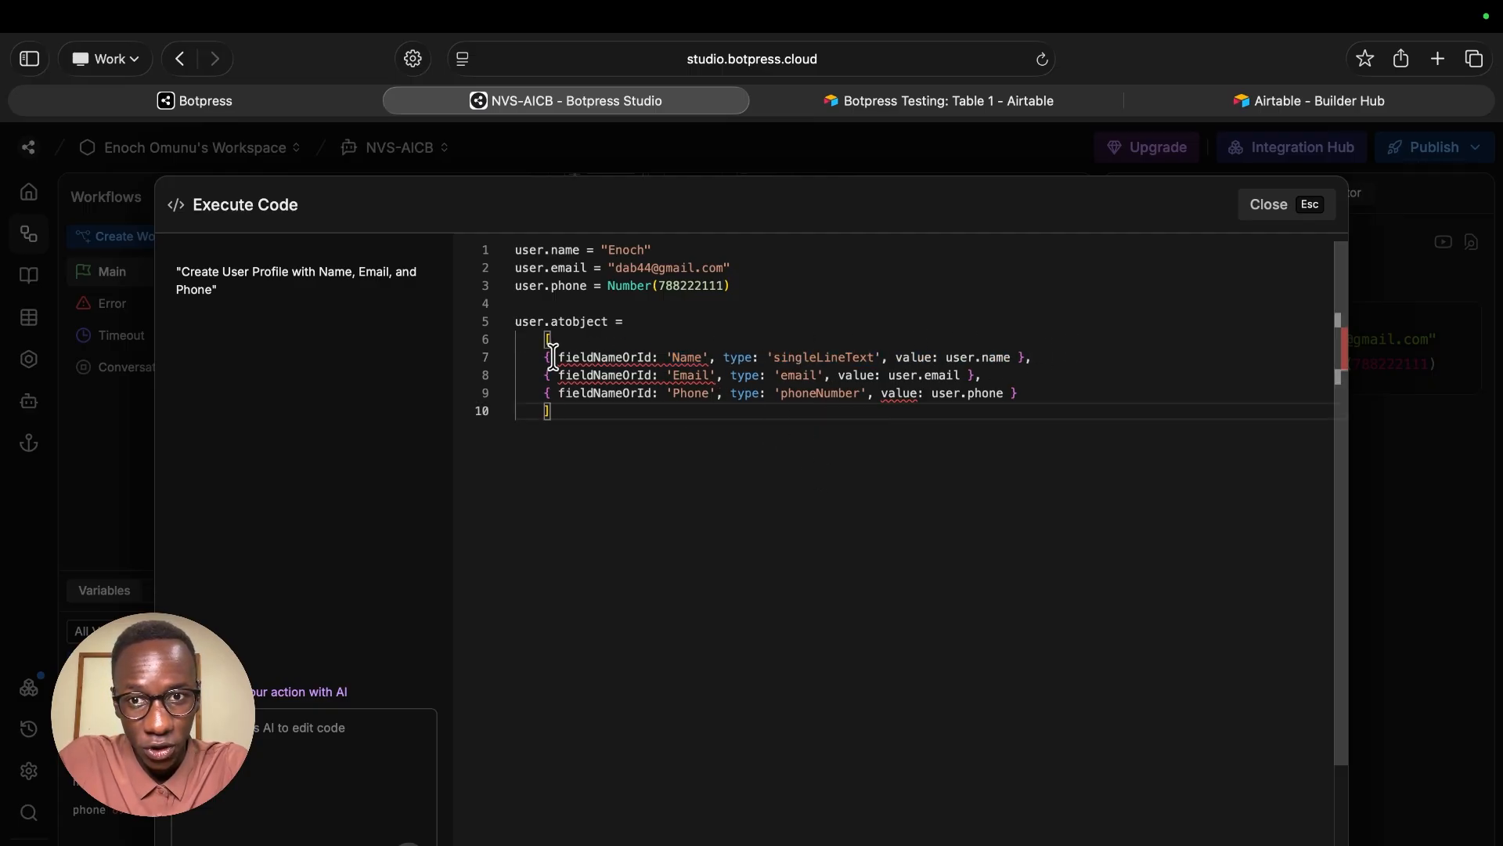
pyautogui.moveTo(555, 358)
pyautogui.click(666, 357)
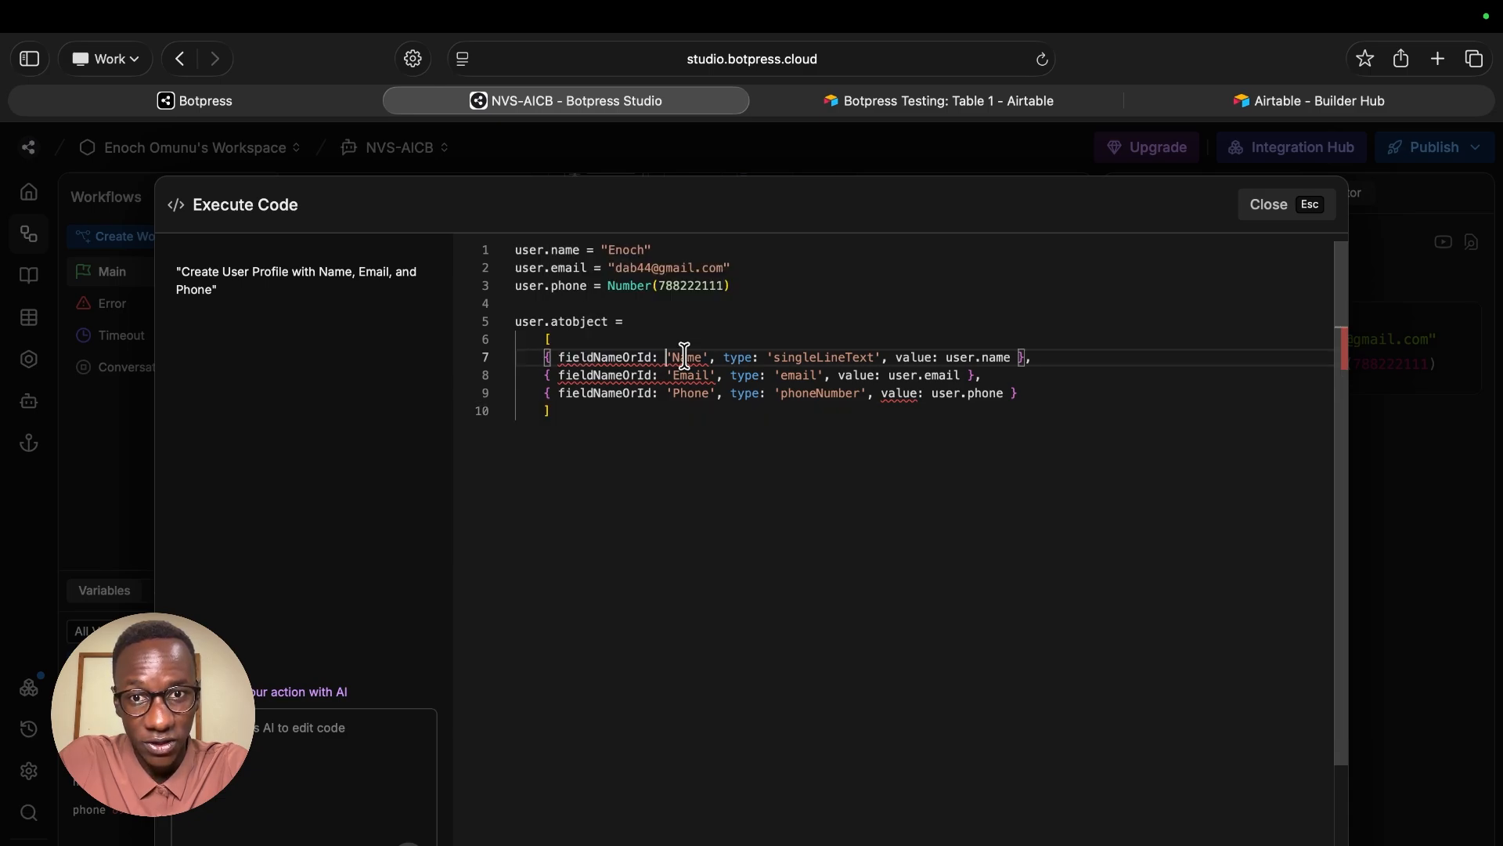
pyautogui.moveTo(672, 358); pyautogui.dragTo(697, 358)
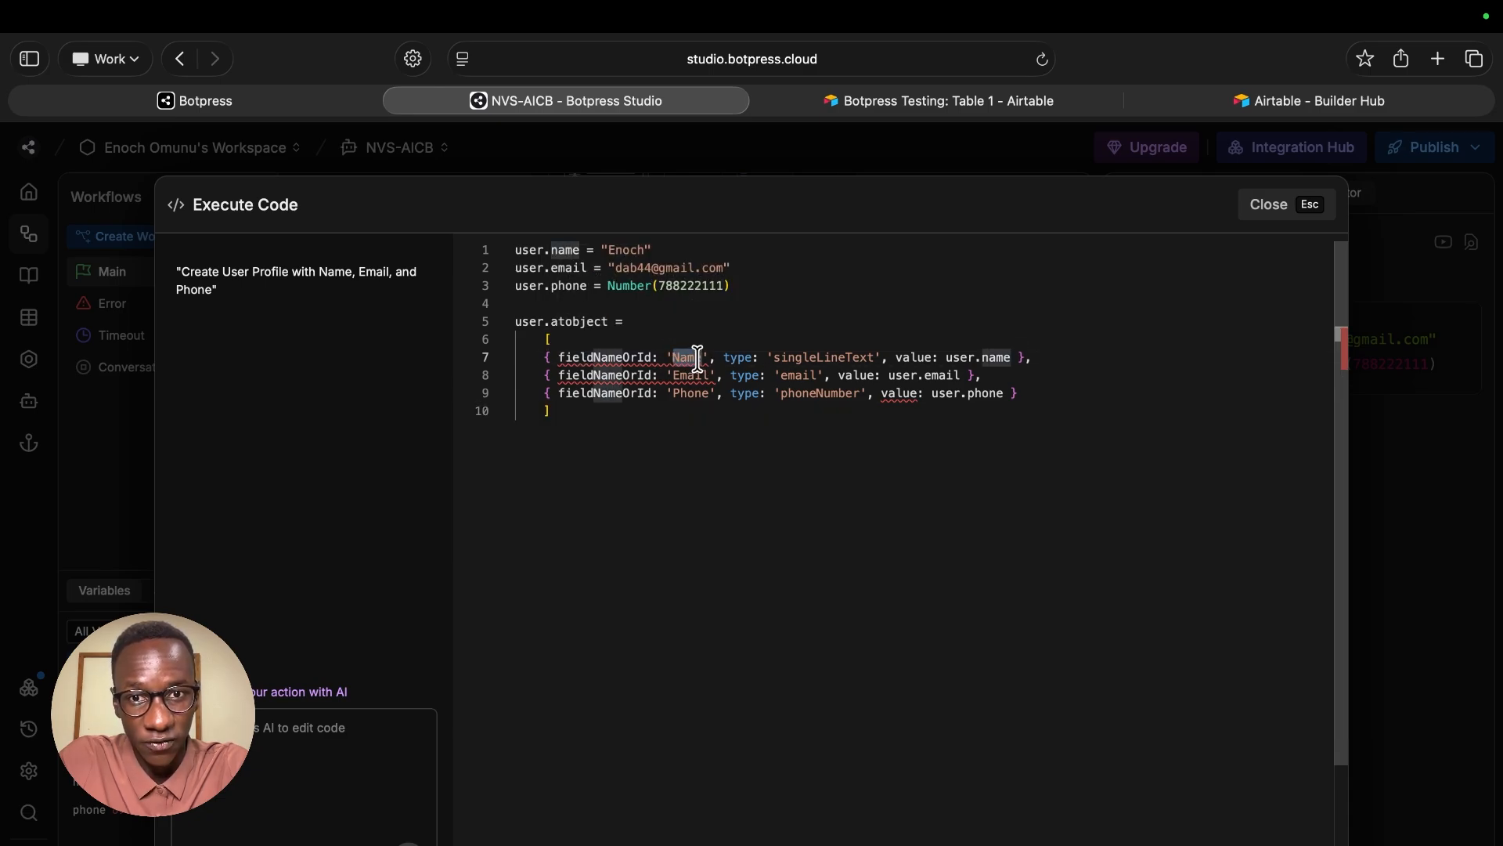
pyautogui.click(1006, 106)
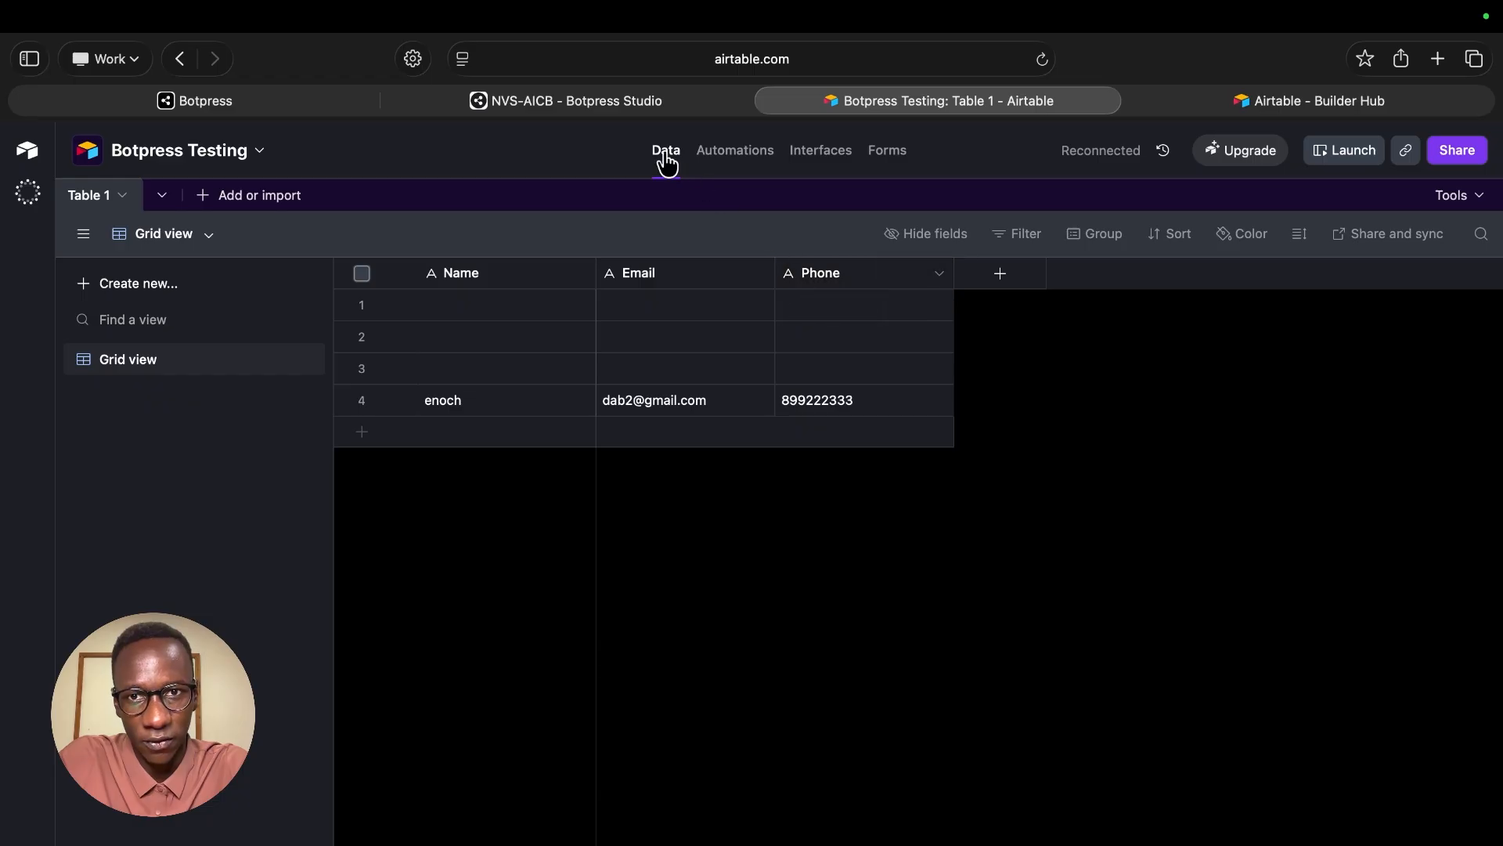
pyautogui.click(618, 105)
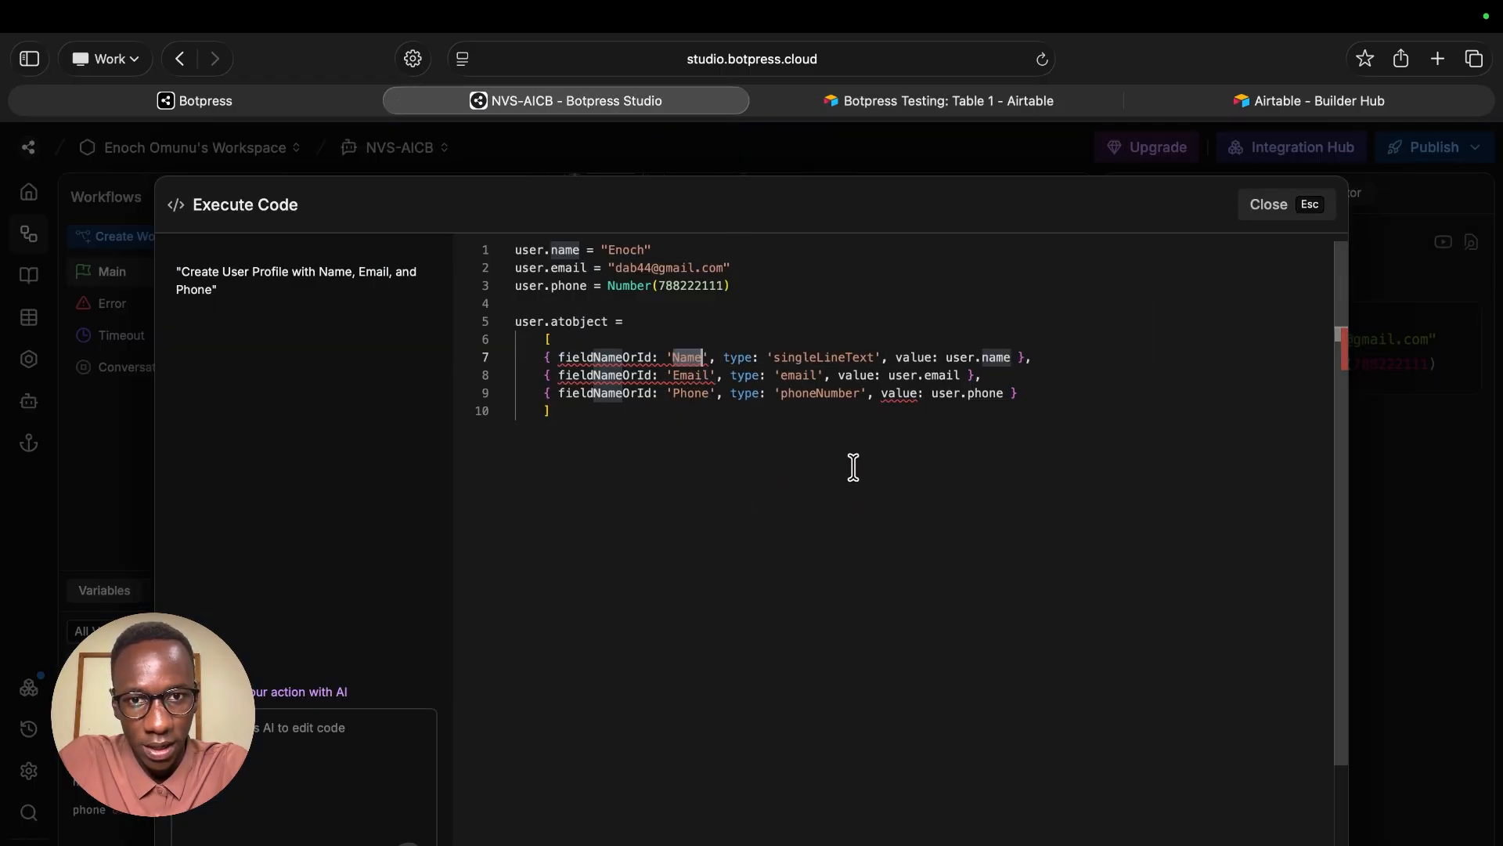
pyautogui.click(822, 377)
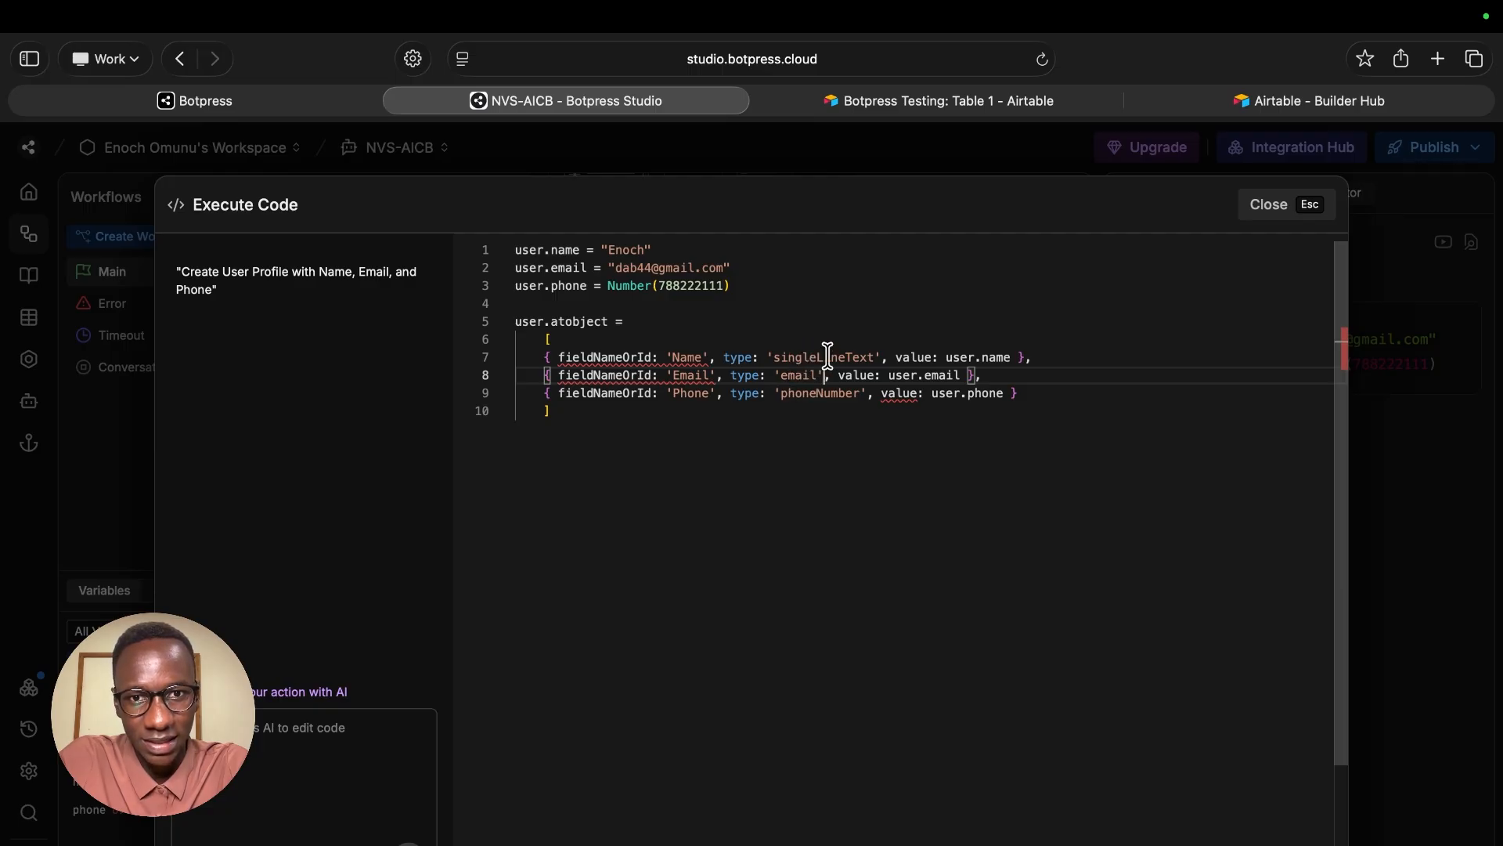
pyautogui.click(866, 105)
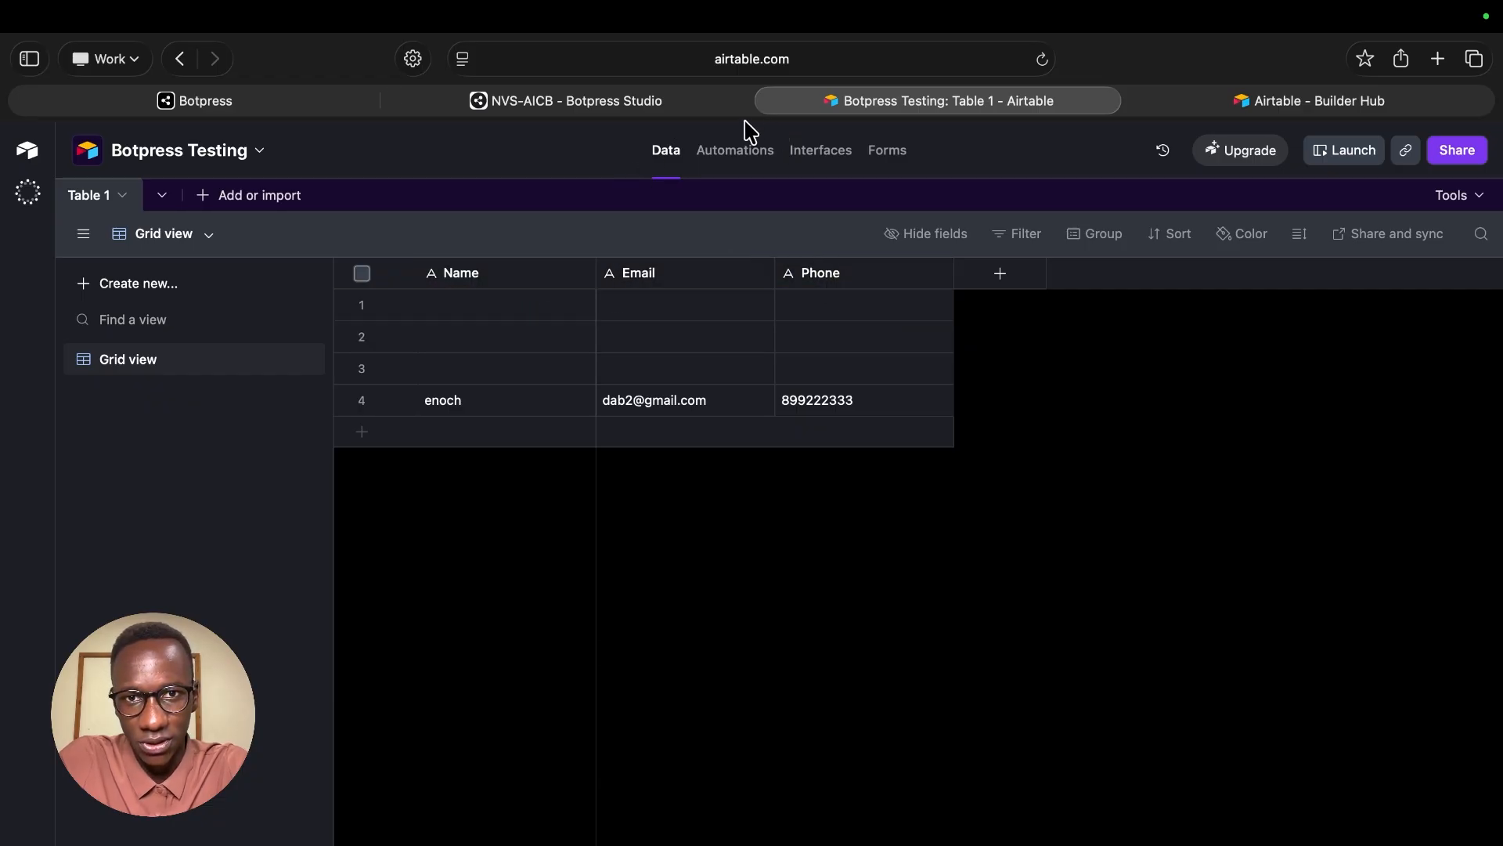
pyautogui.click(701, 108)
# - Change the type of the Email and Phone entries in user.atobject to 'singleLineText'
pyautogui.moveTo(875, 354); pyautogui.dragTo(775, 352)
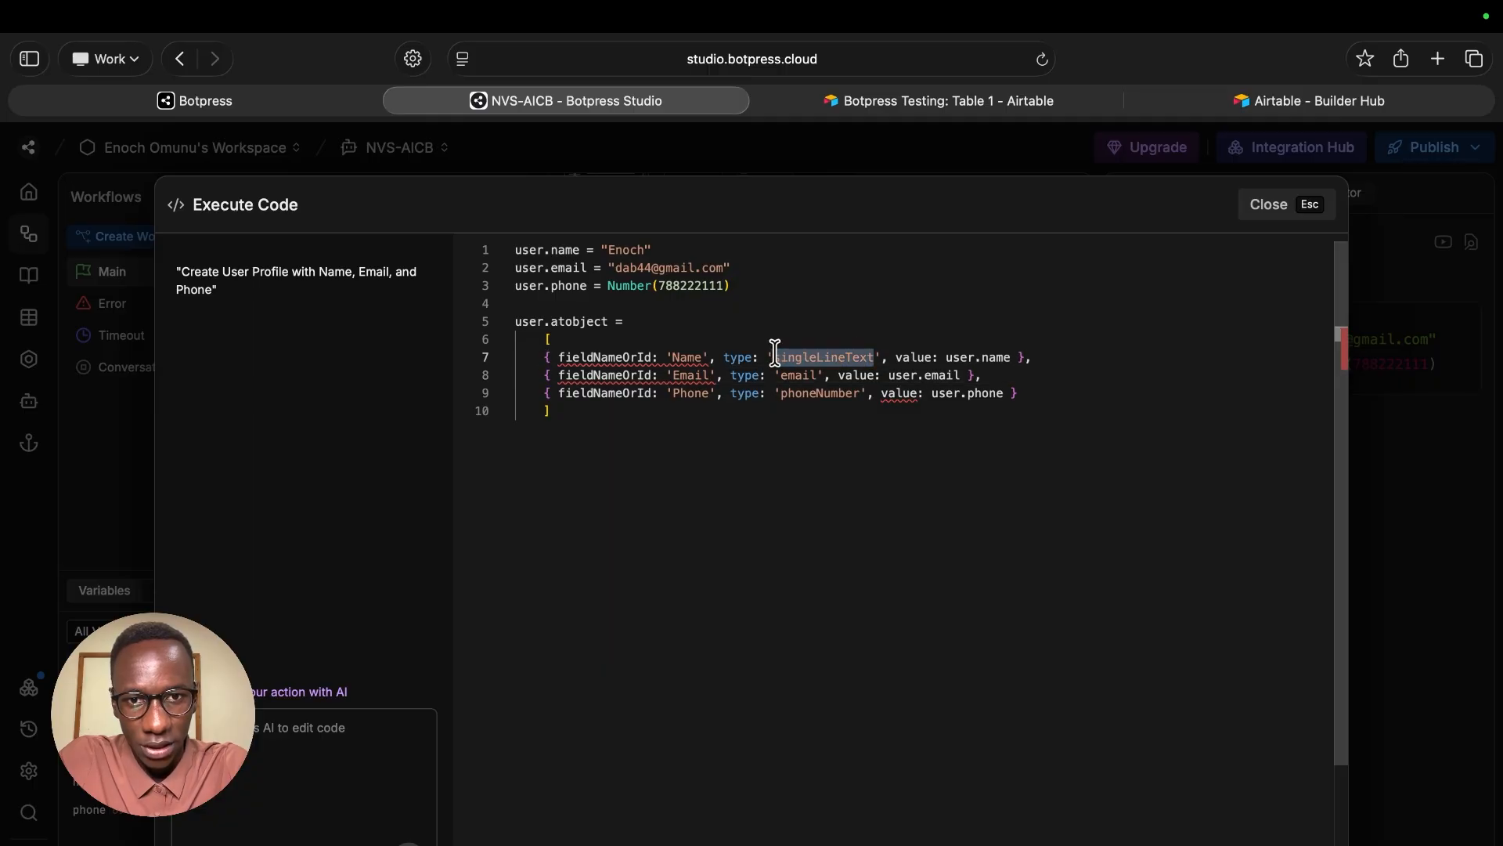
pyautogui.doubleClick(806, 375)
pyautogui.write('singleLineText')
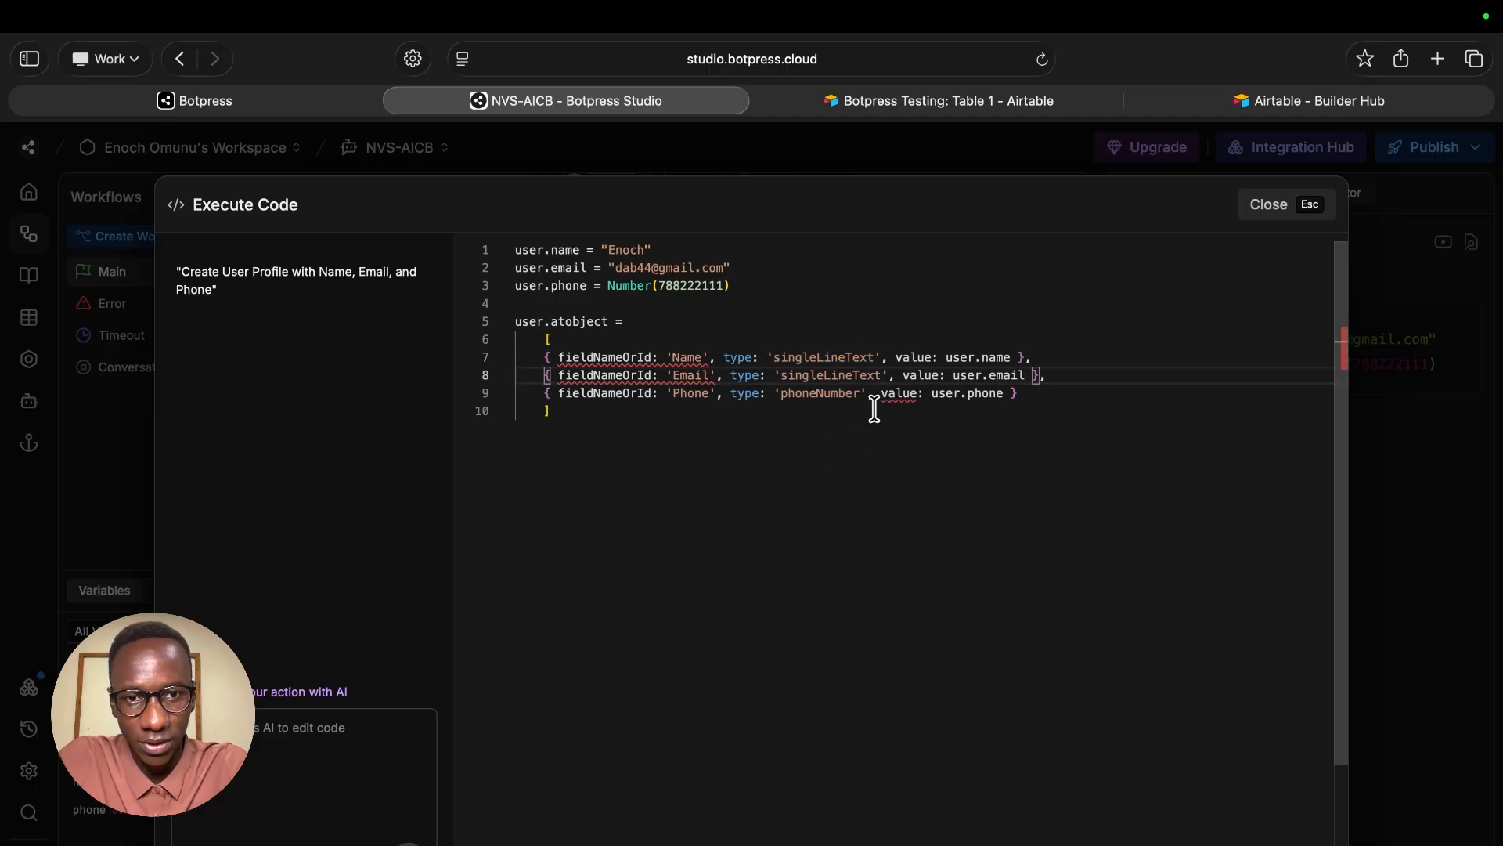
pyautogui.doubleClick(814, 393)
pyautogui.write('singleLineText')
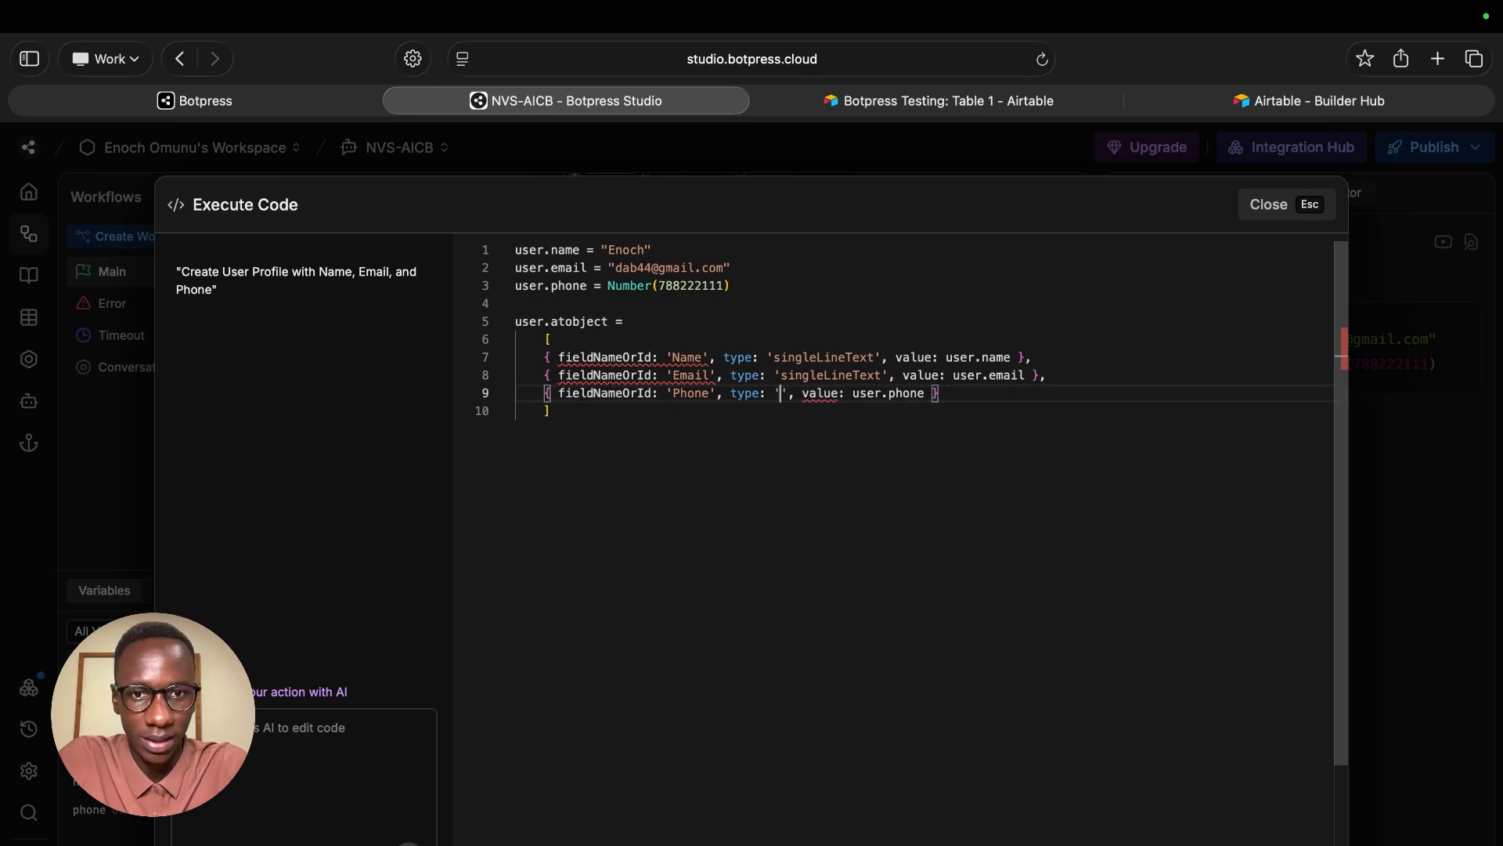
pyautogui.click(1018, 417)
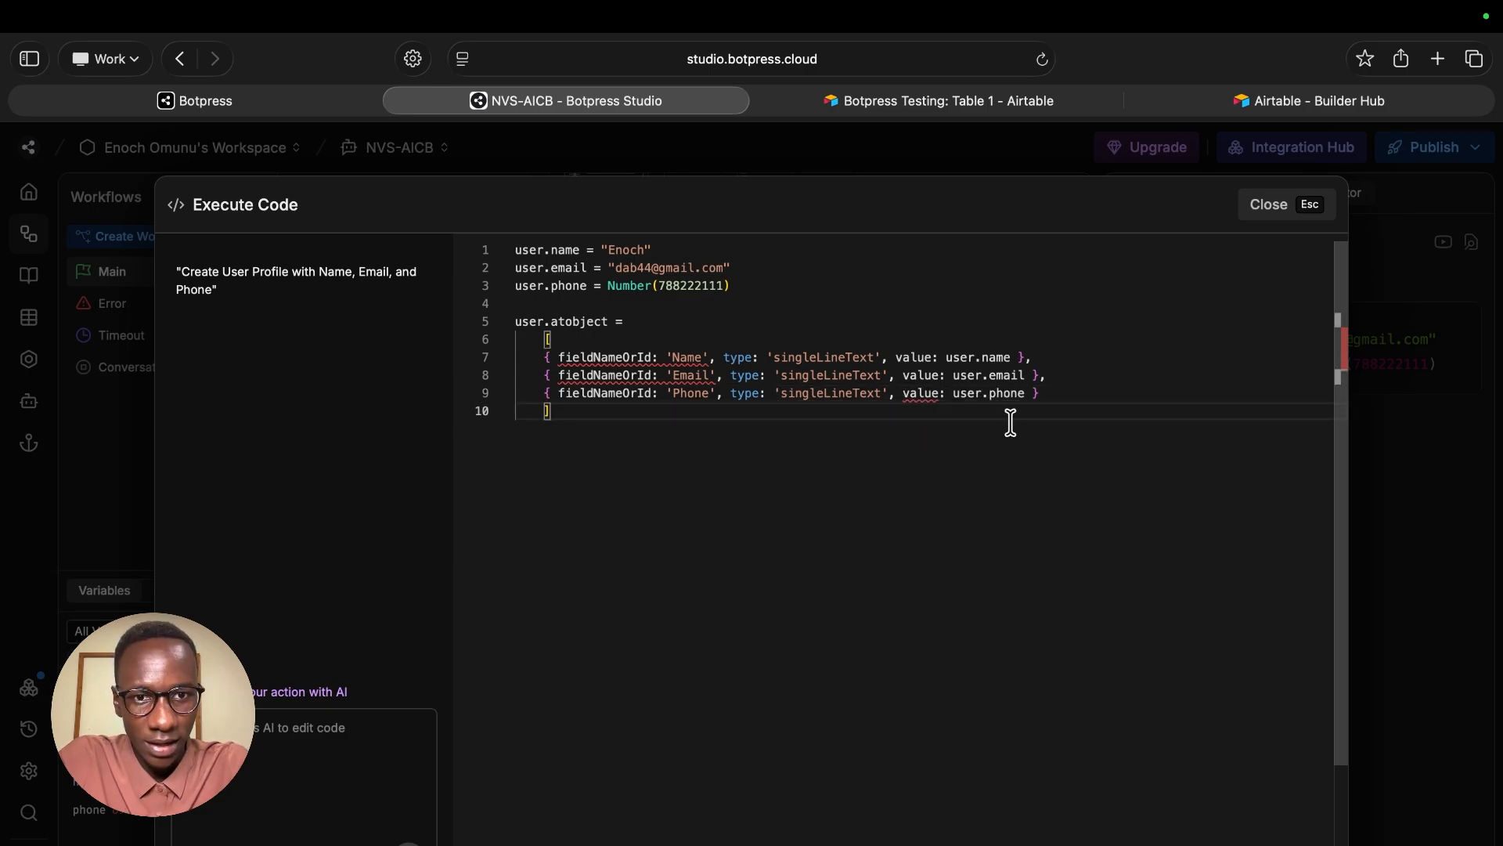
pyautogui.click(938, 393)
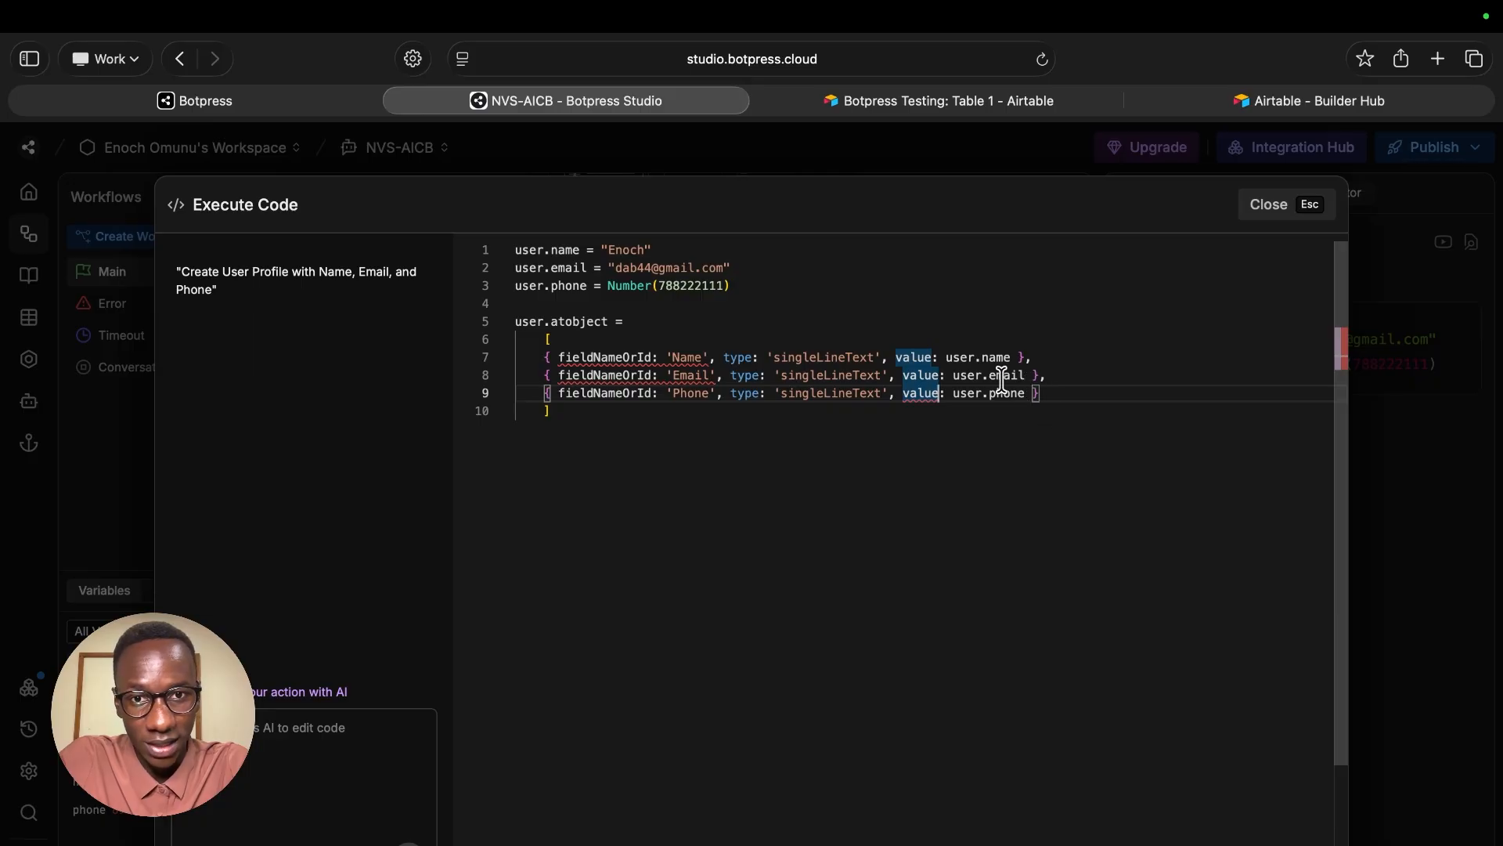
# - Examine the field name, type and value in the Name entry of user.atobject, along with the value assigned to user.name
pyautogui.click(934, 374)
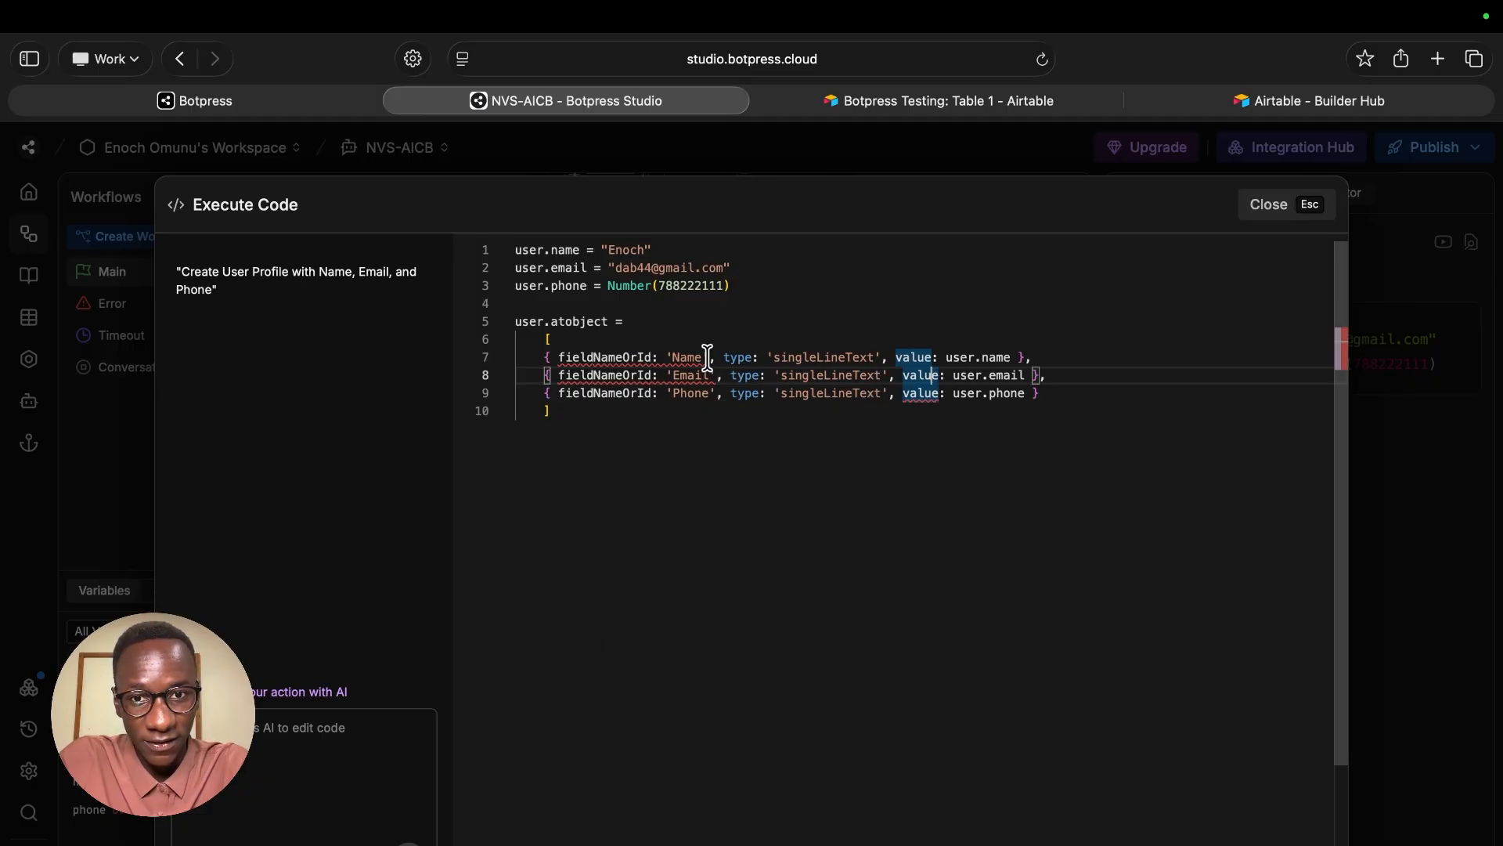
pyautogui.moveTo(707, 358)
pyautogui.mouseDown()
pyautogui.moveTo(572, 358)
pyautogui.moveTo(678, 358)
pyautogui.mouseUp()
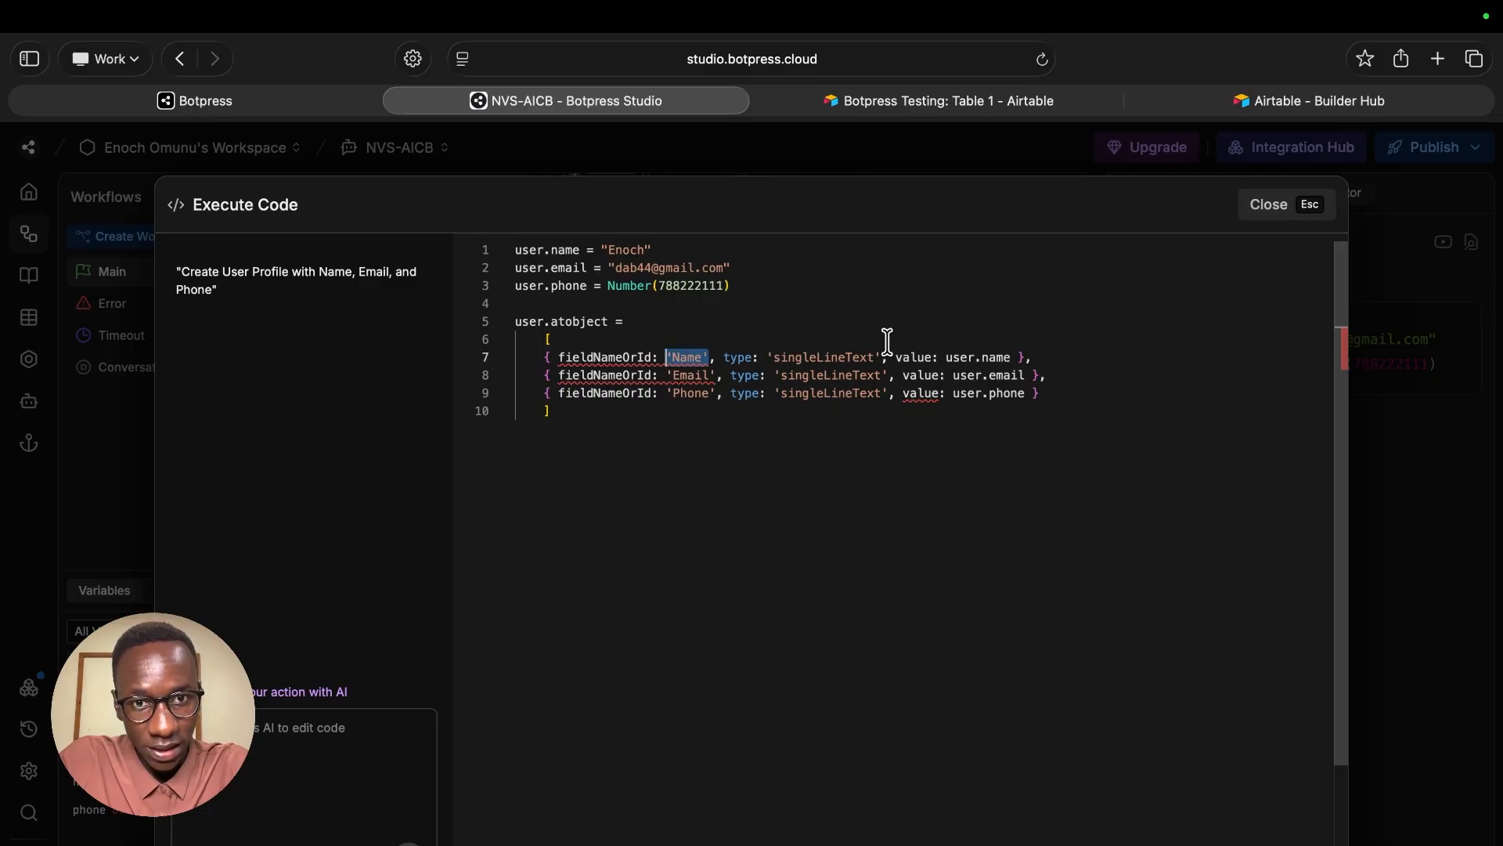
pyautogui.moveTo(879, 357); pyautogui.dragTo(768, 357)
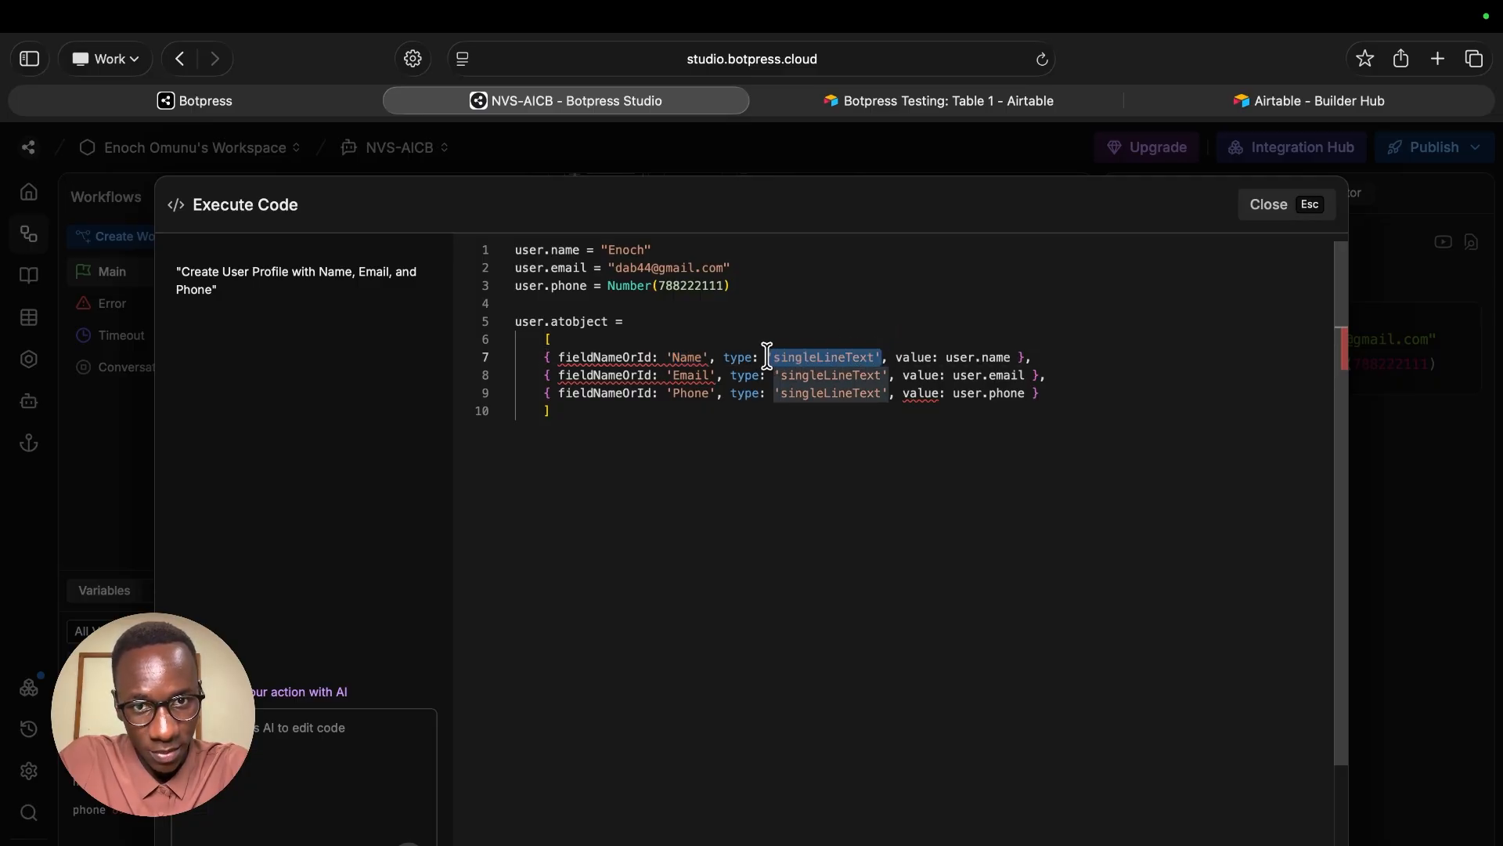
pyautogui.moveTo(1012, 358); pyautogui.dragTo(945, 358)
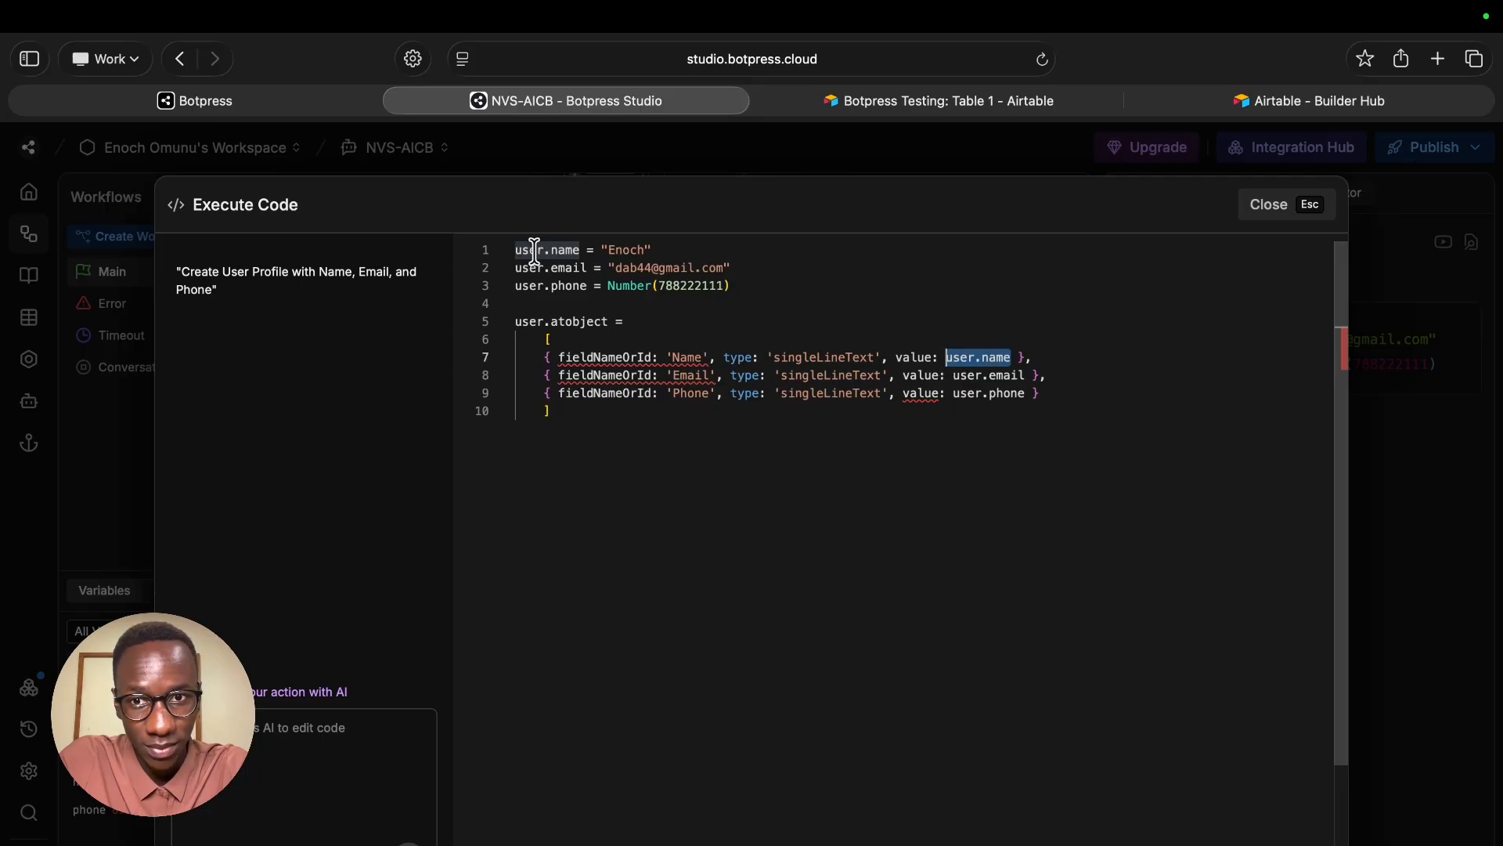
pyautogui.click(667, 319)
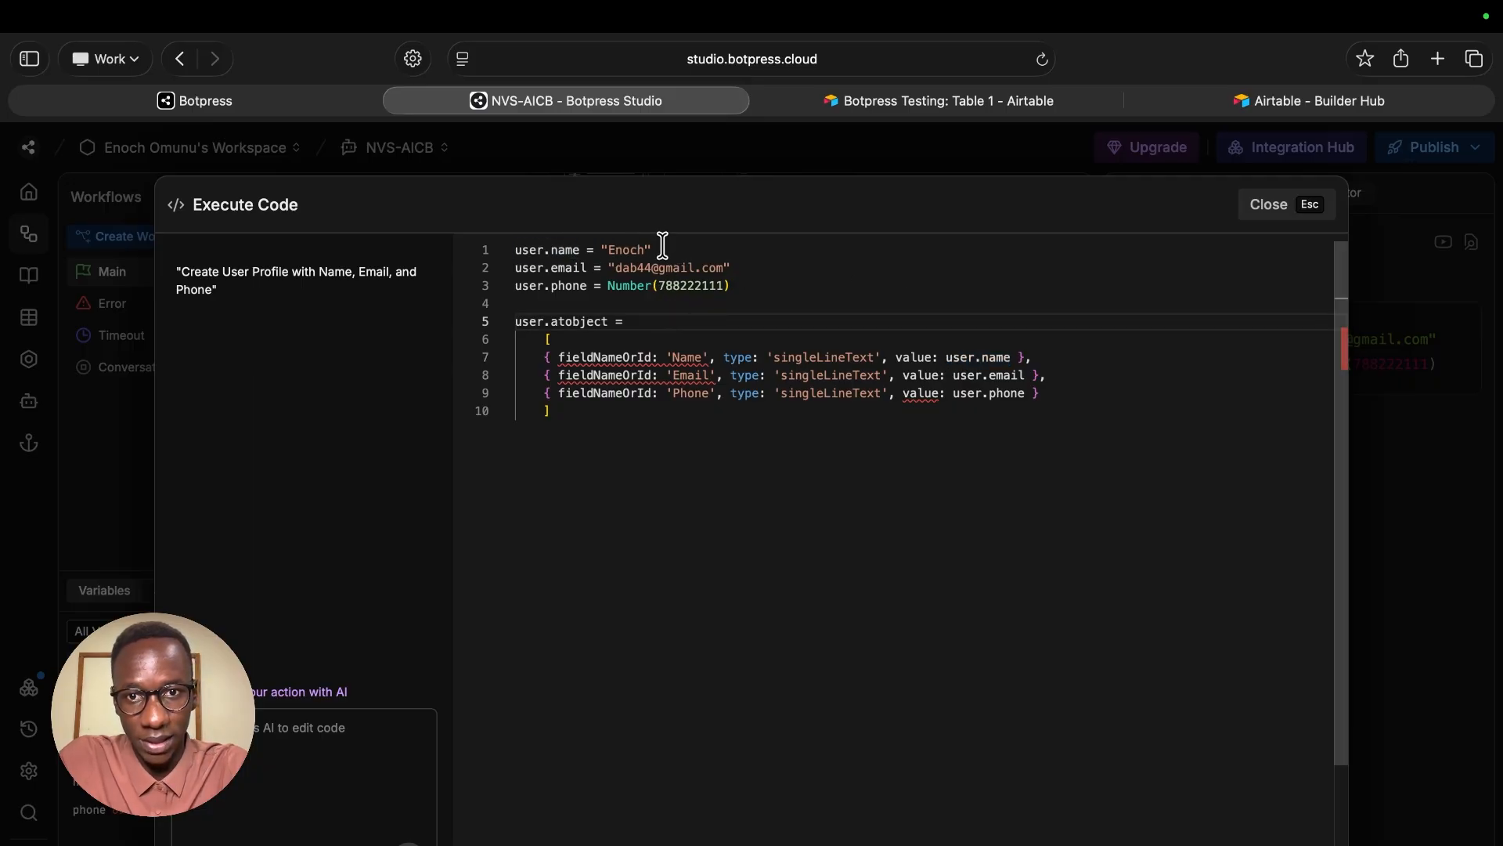
pyautogui.moveTo(653, 250); pyautogui.dragTo(597, 249)
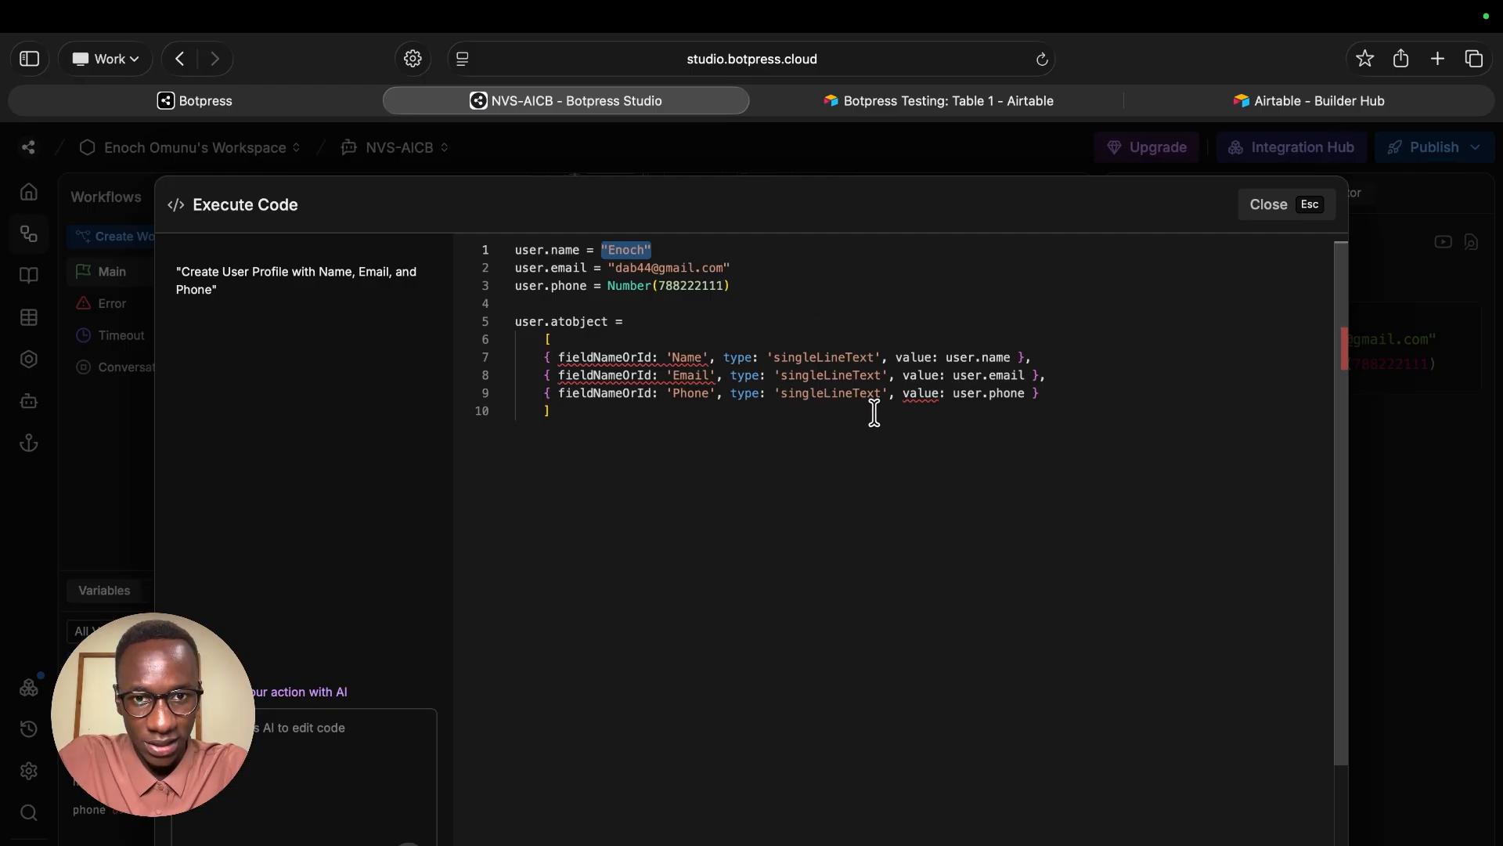
# - Replace the Number() call in the user.phone assignment with a quoted string, keeping the same digits, and close the code editor
pyautogui.doubleClick(615, 287)
pyautogui.press('BackSpace')
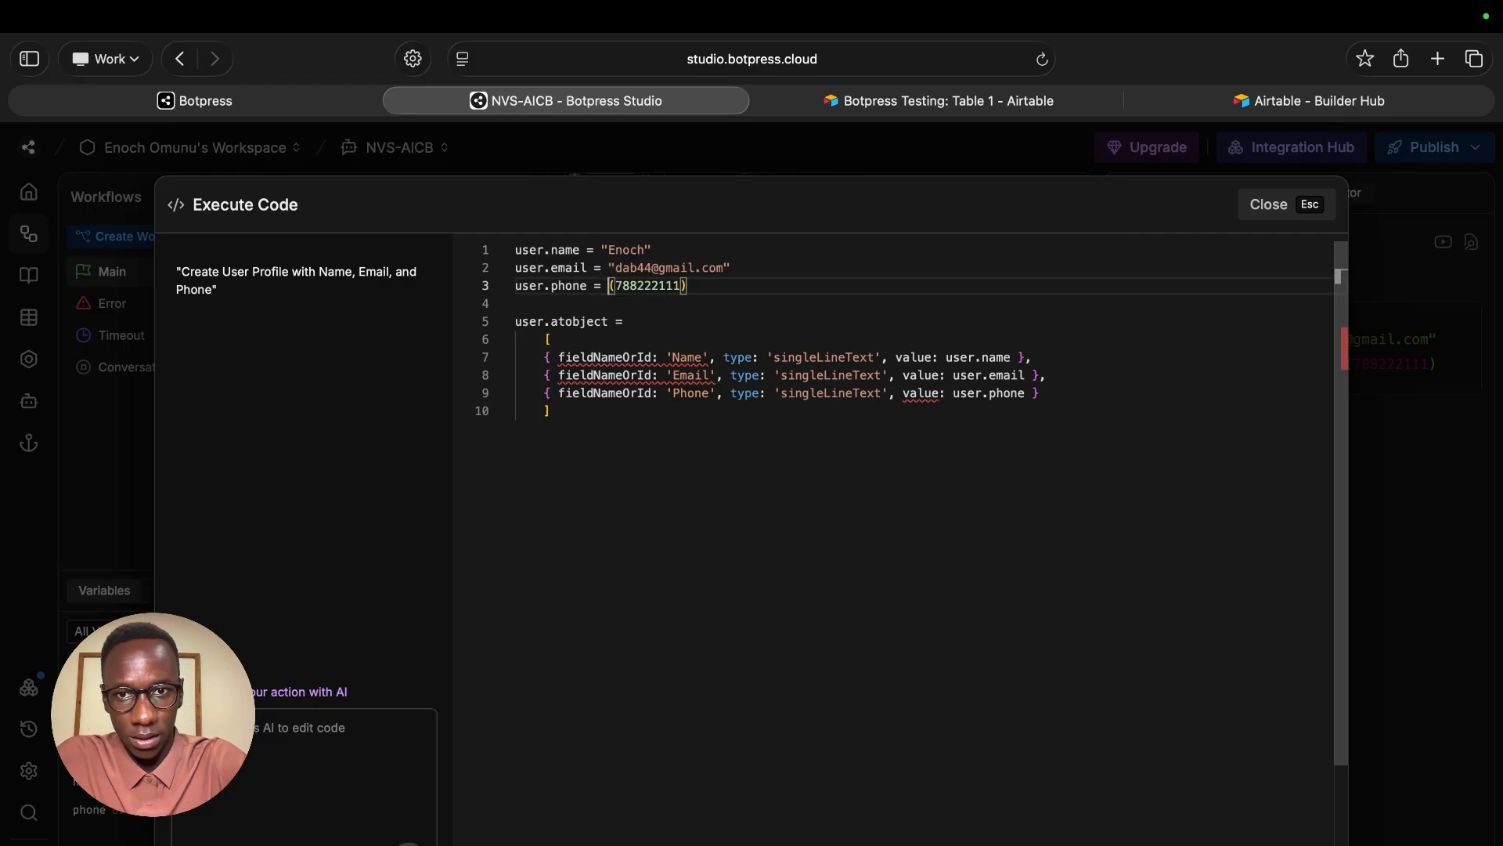
pyautogui.press('BackSpace')
pyautogui.write('"')
pyautogui.press('End')
pyautogui.press('BackSpace')
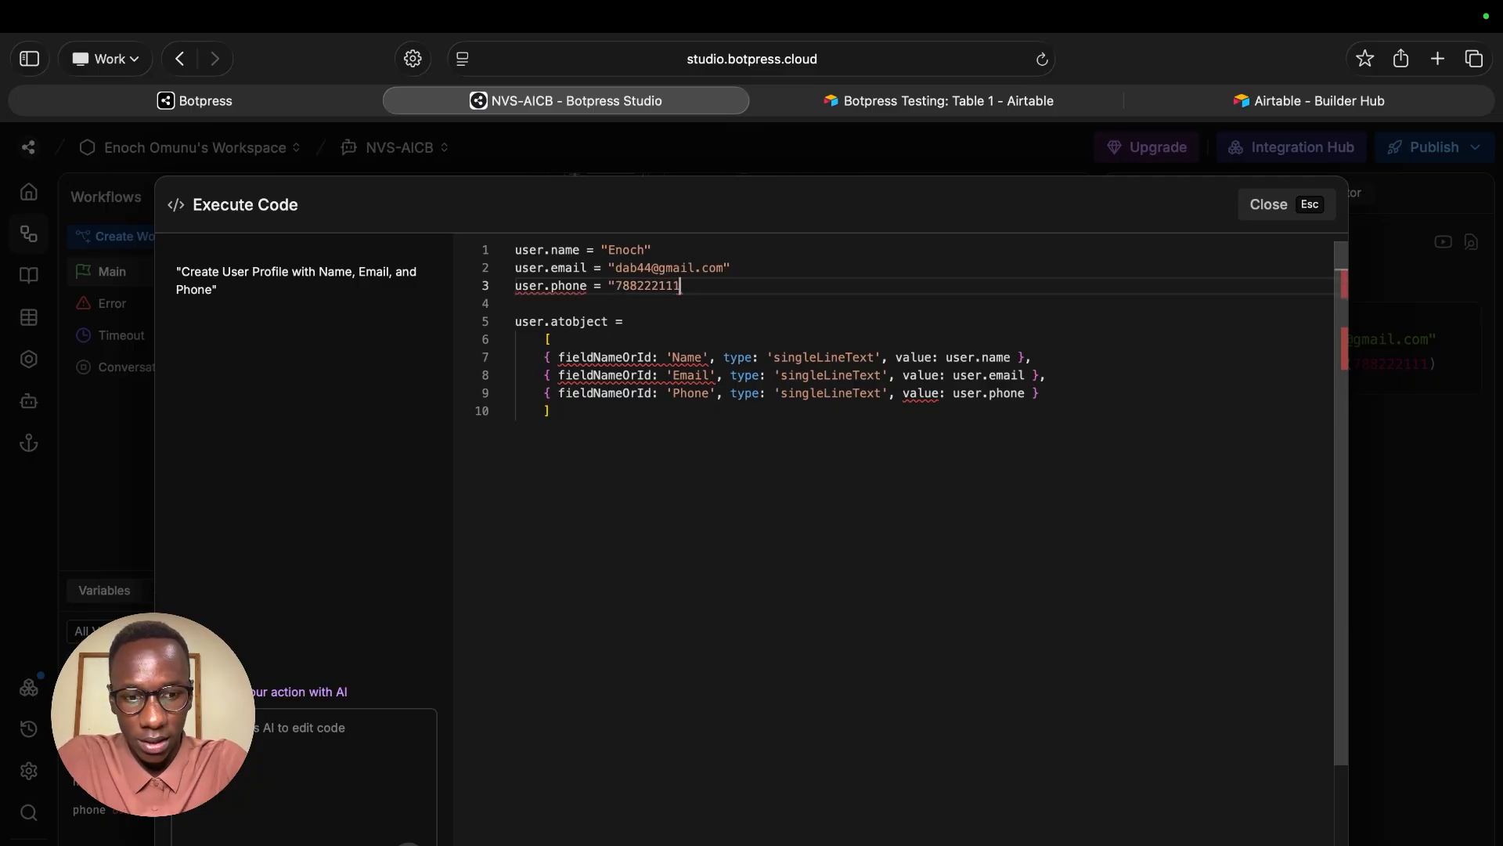
pyautogui.click(866, 411)
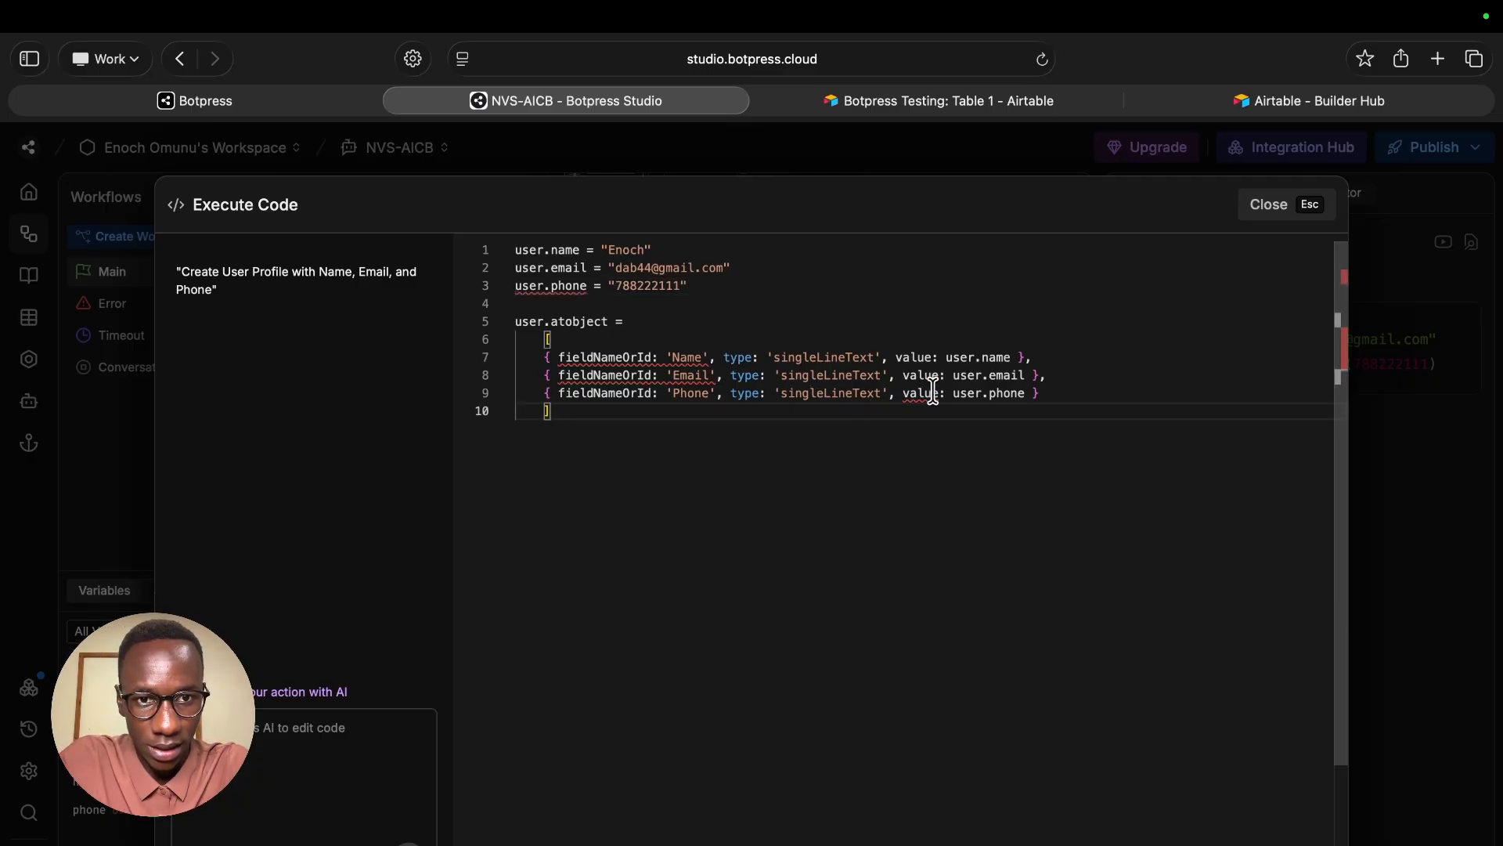
pyautogui.click(931, 394)
pyautogui.click(1062, 415)
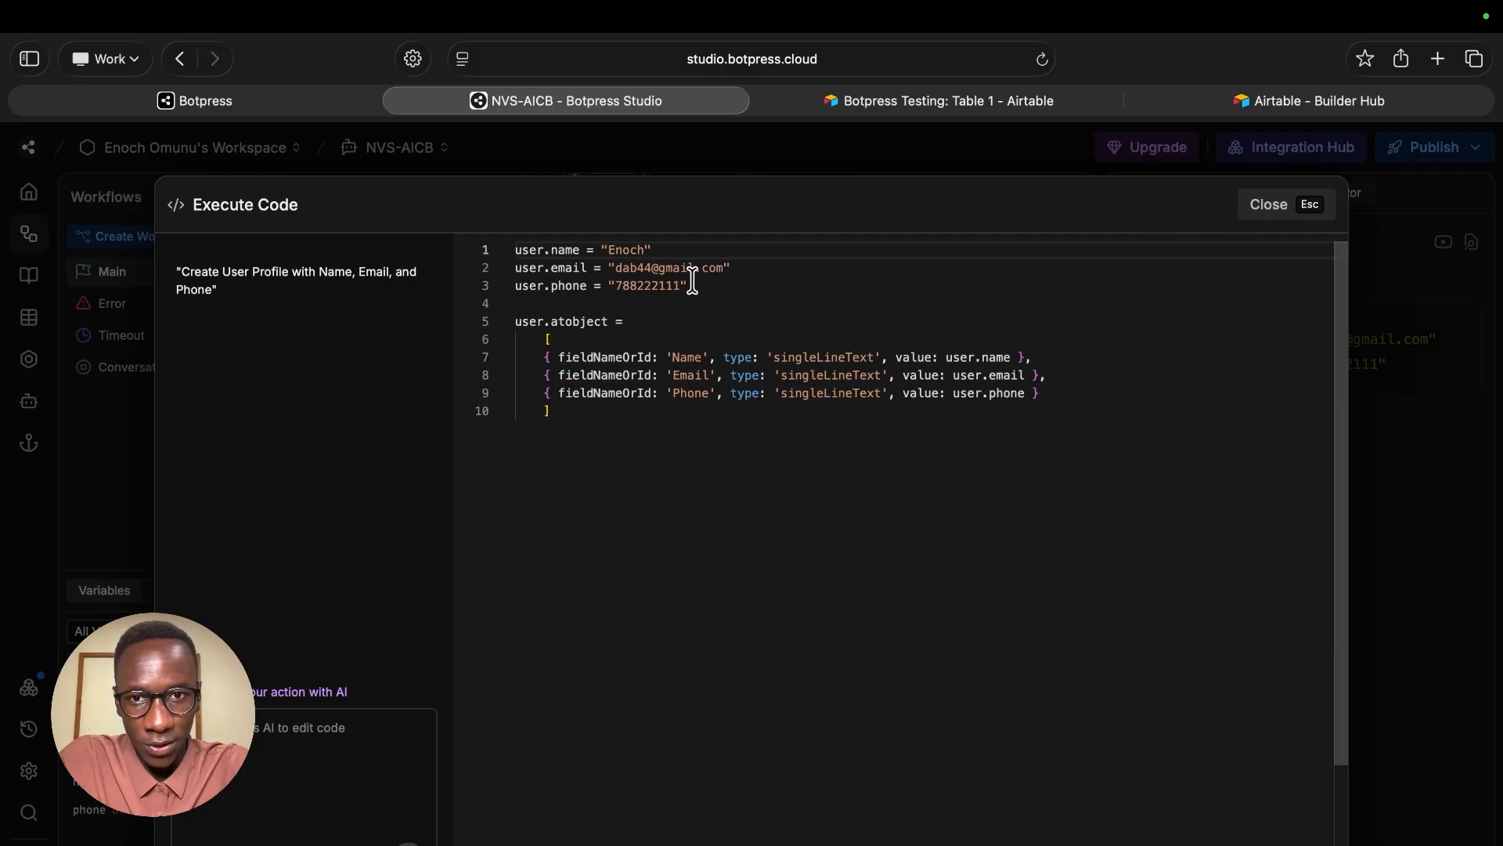
pyautogui.moveTo(688, 286); pyautogui.dragTo(505, 246)
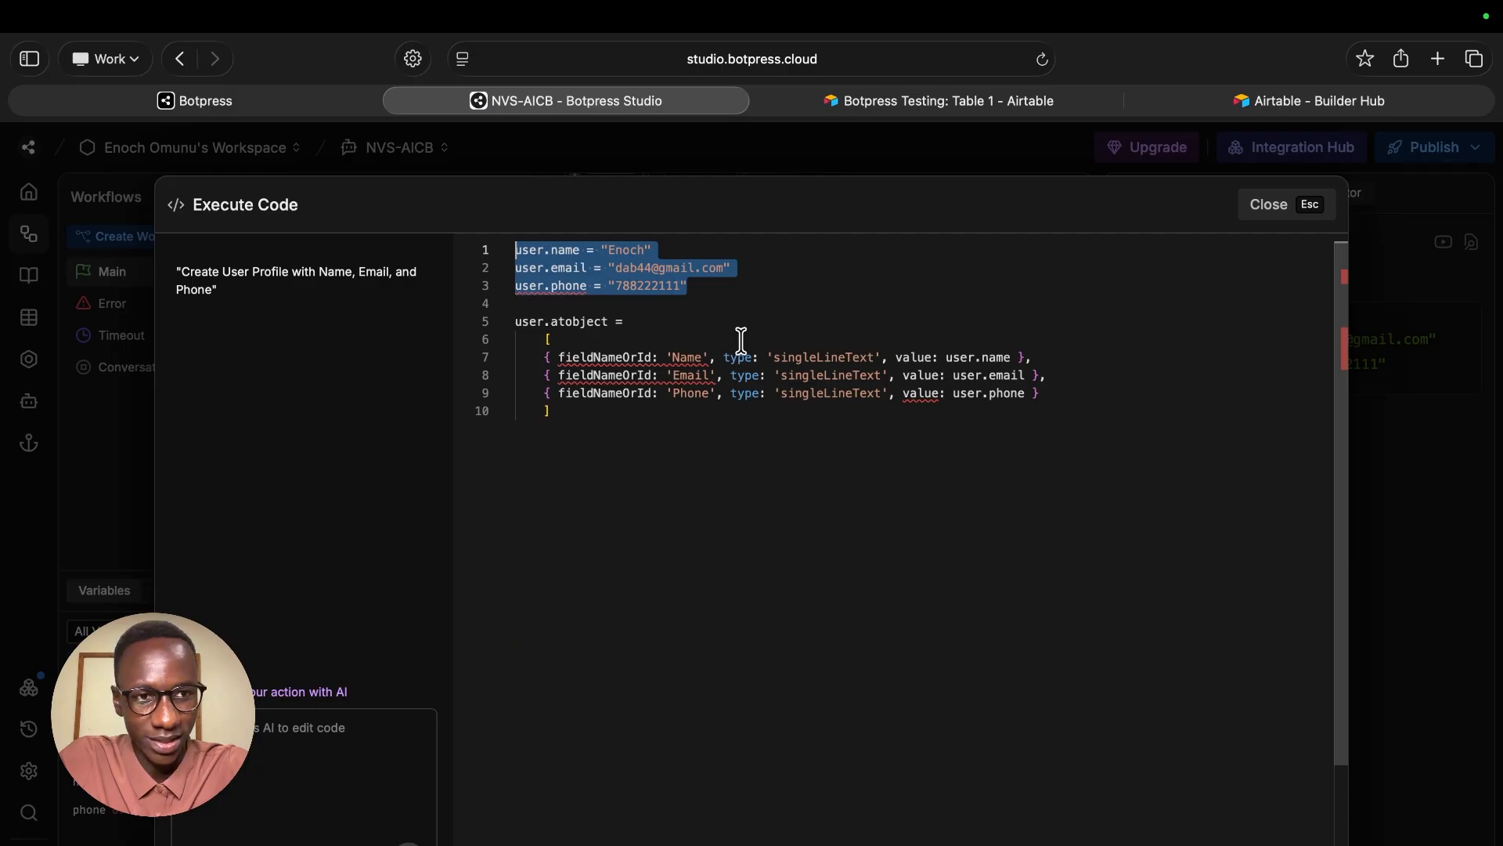
pyautogui.click(1302, 224)
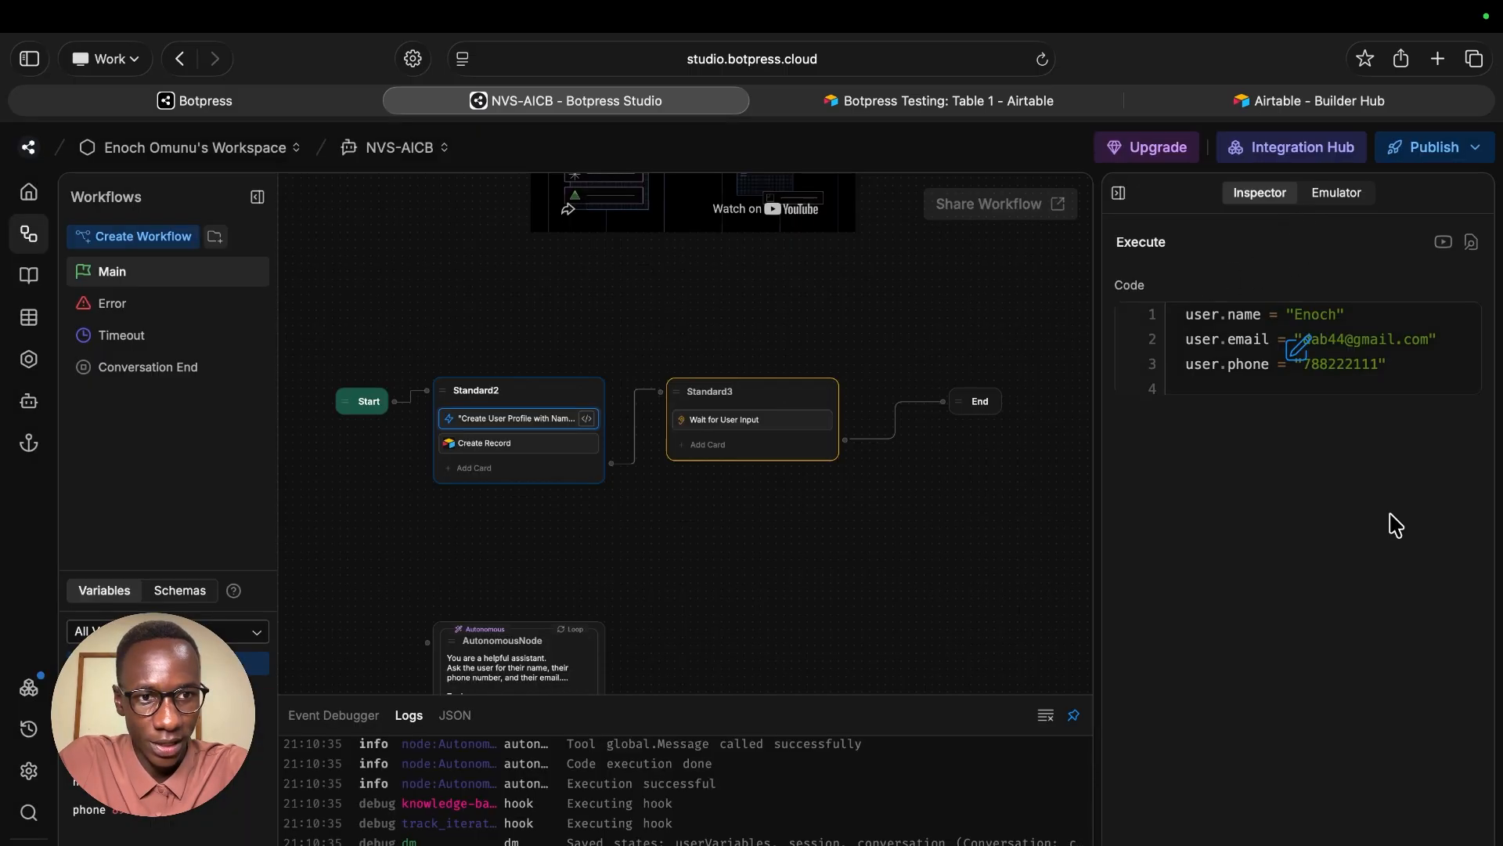
# - Reopen the code of the user profile card in Standard2 and replace the phone number in user.phone with a different test number
pyautogui.click(1341, 196)
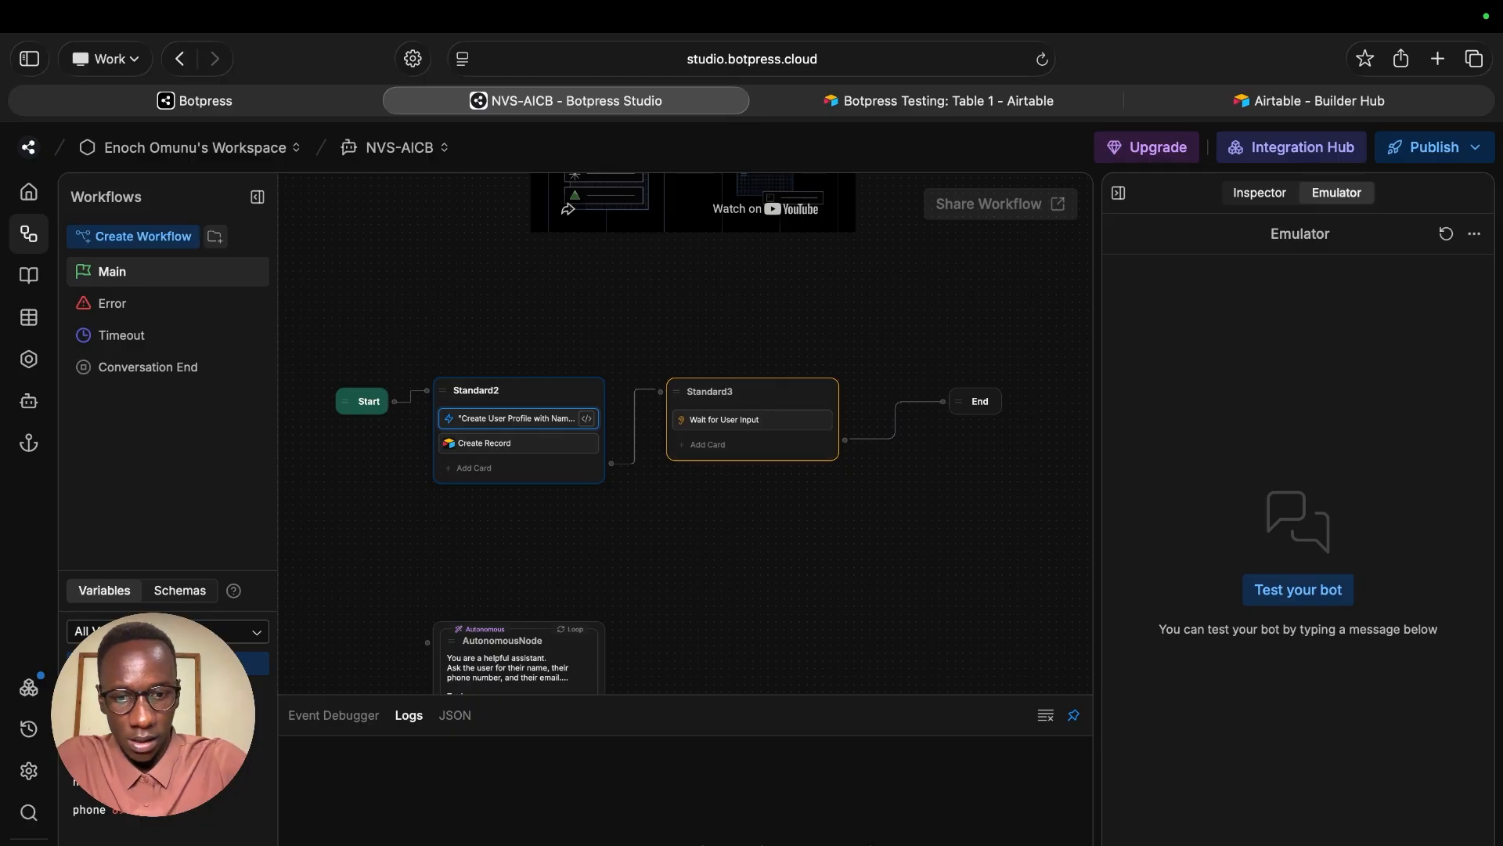
pyautogui.click(543, 440)
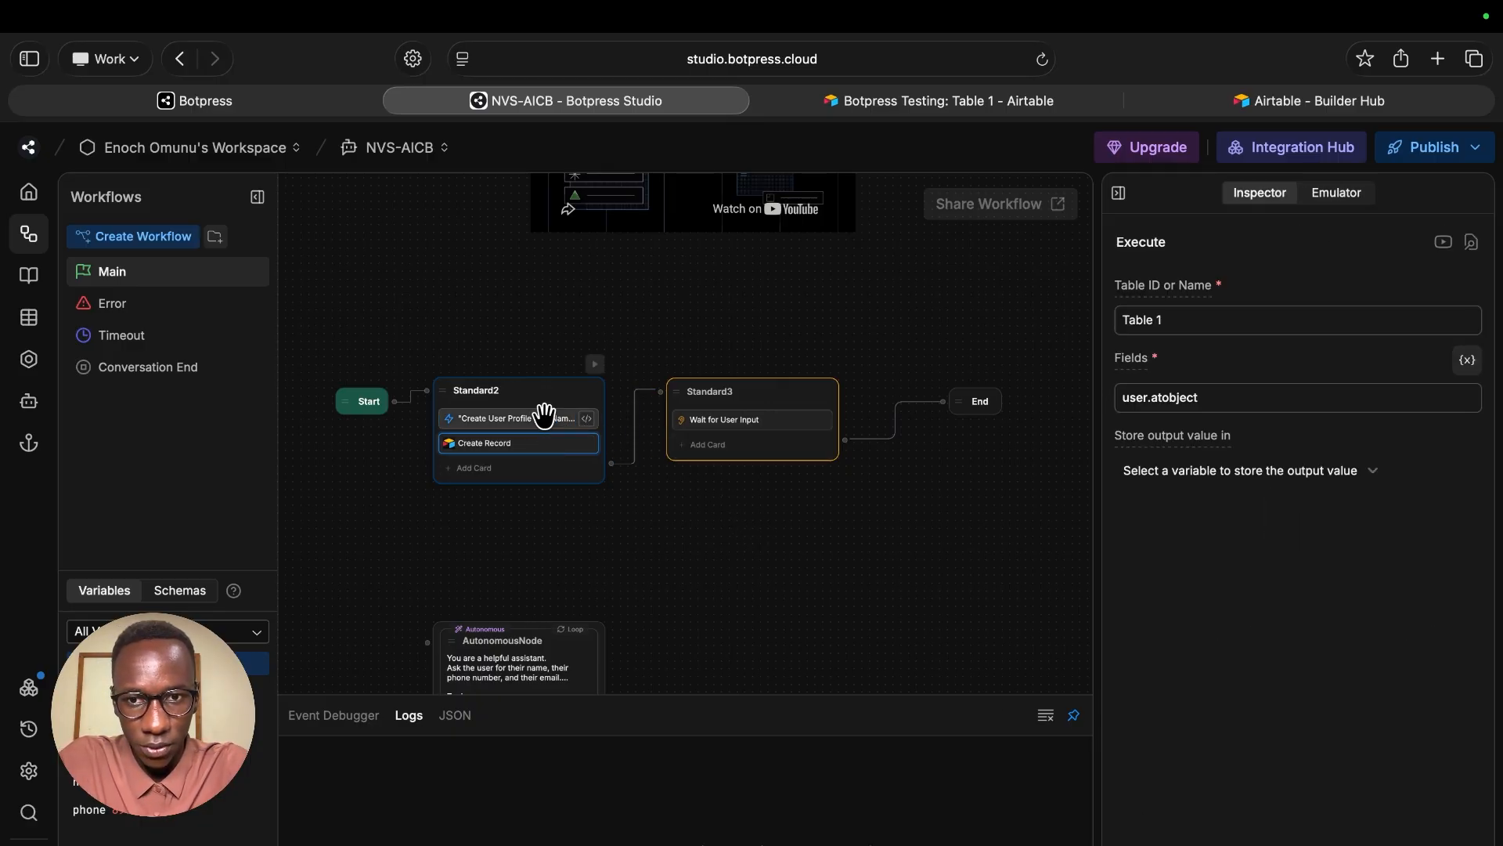
pyautogui.click(547, 418)
pyautogui.click(1301, 374)
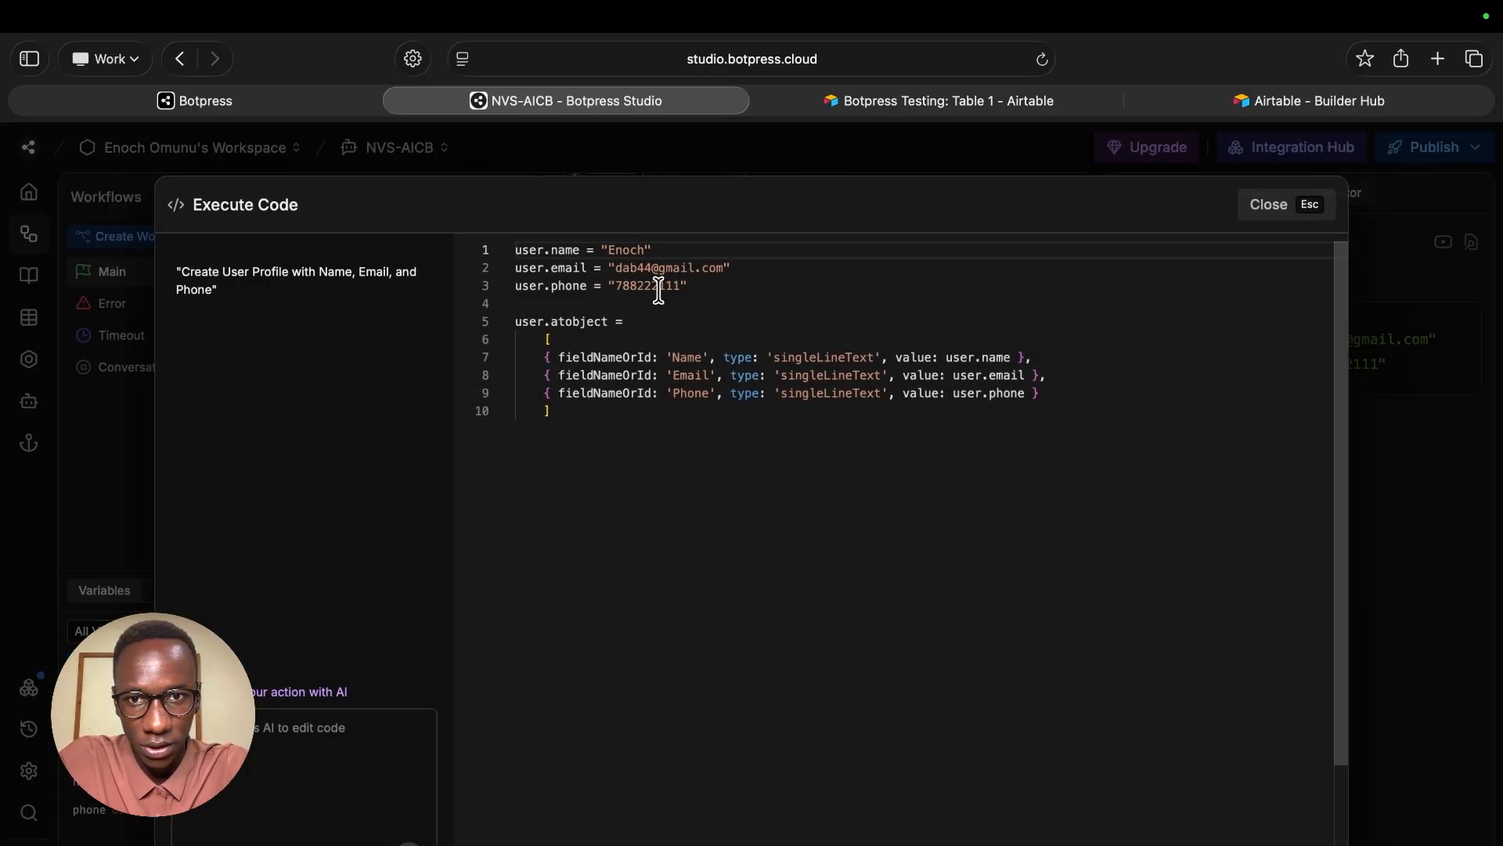
pyautogui.moveTo(681, 286); pyautogui.dragTo(616, 286)
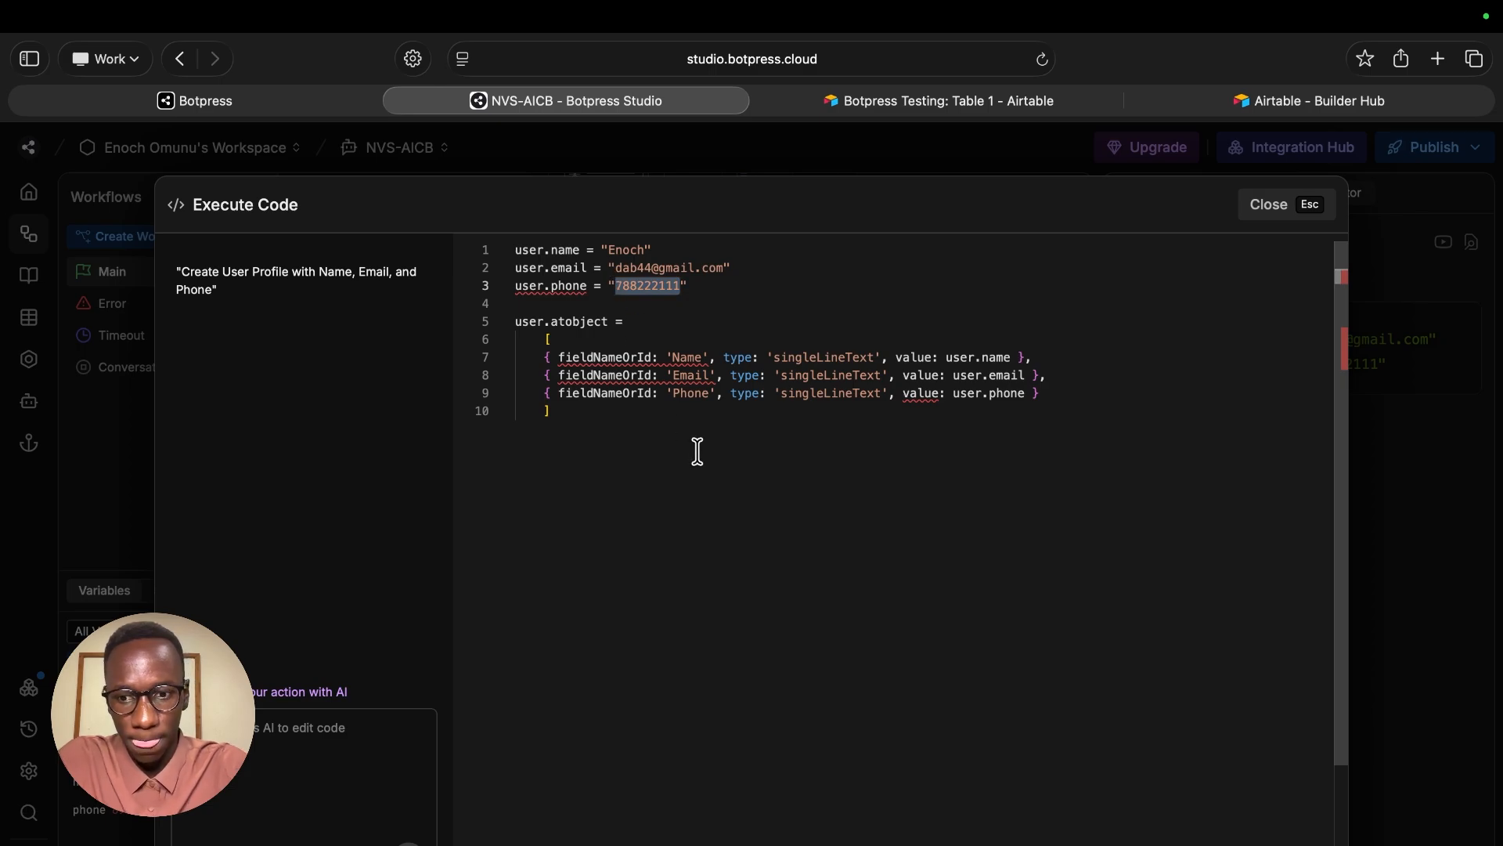
pyautogui.write('2223334')
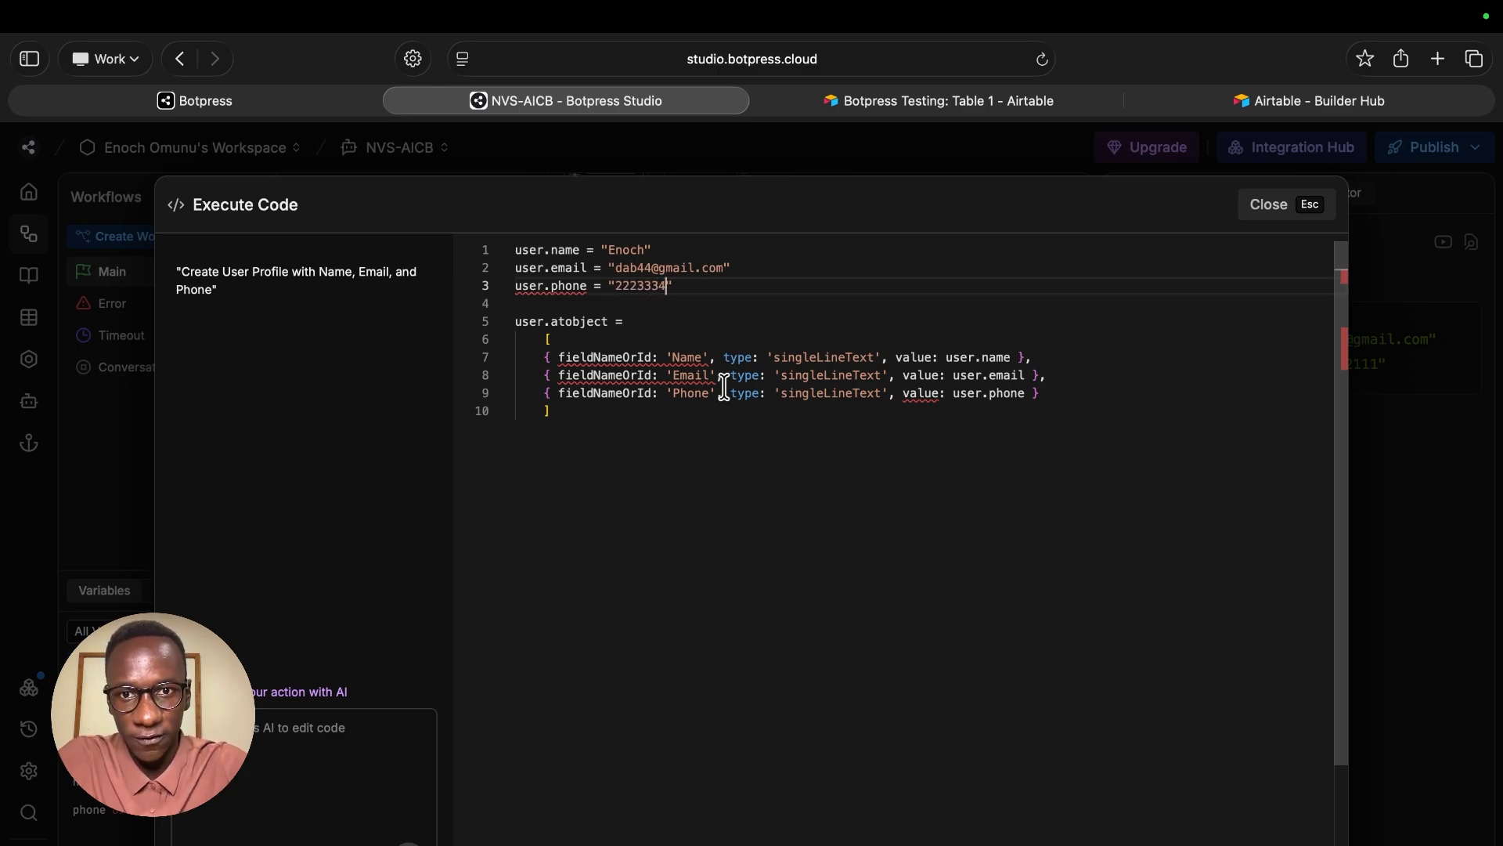
pyautogui.write('44')
# - Replace the e-mail address in user.email with a different test address and close the code editor
pyautogui.moveTo(646, 267); pyautogui.dragTo(617, 267)
pyautogui.press('BackSpace')
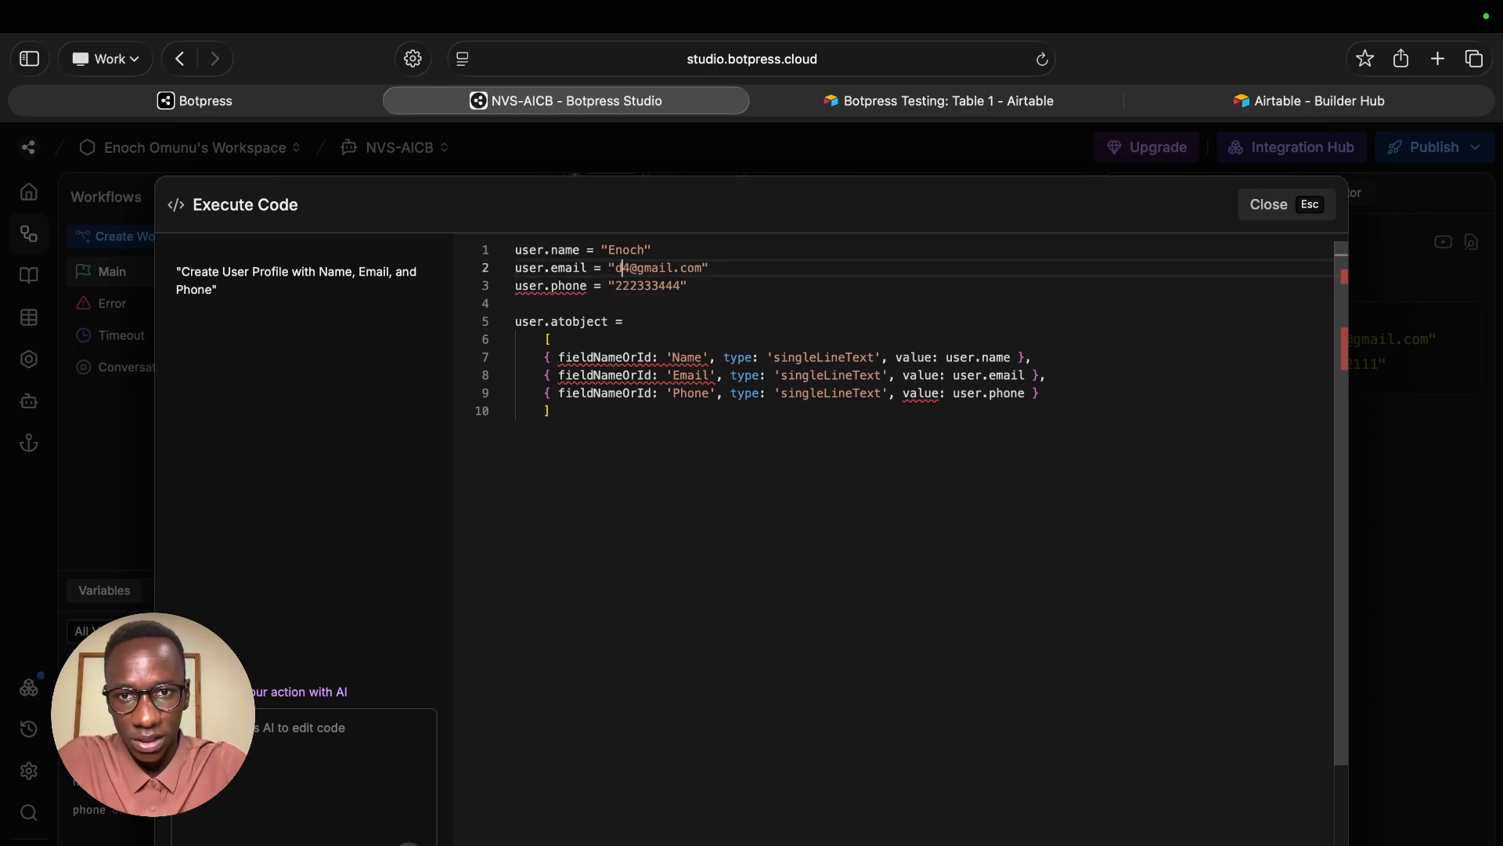
pyautogui.write('bob66')
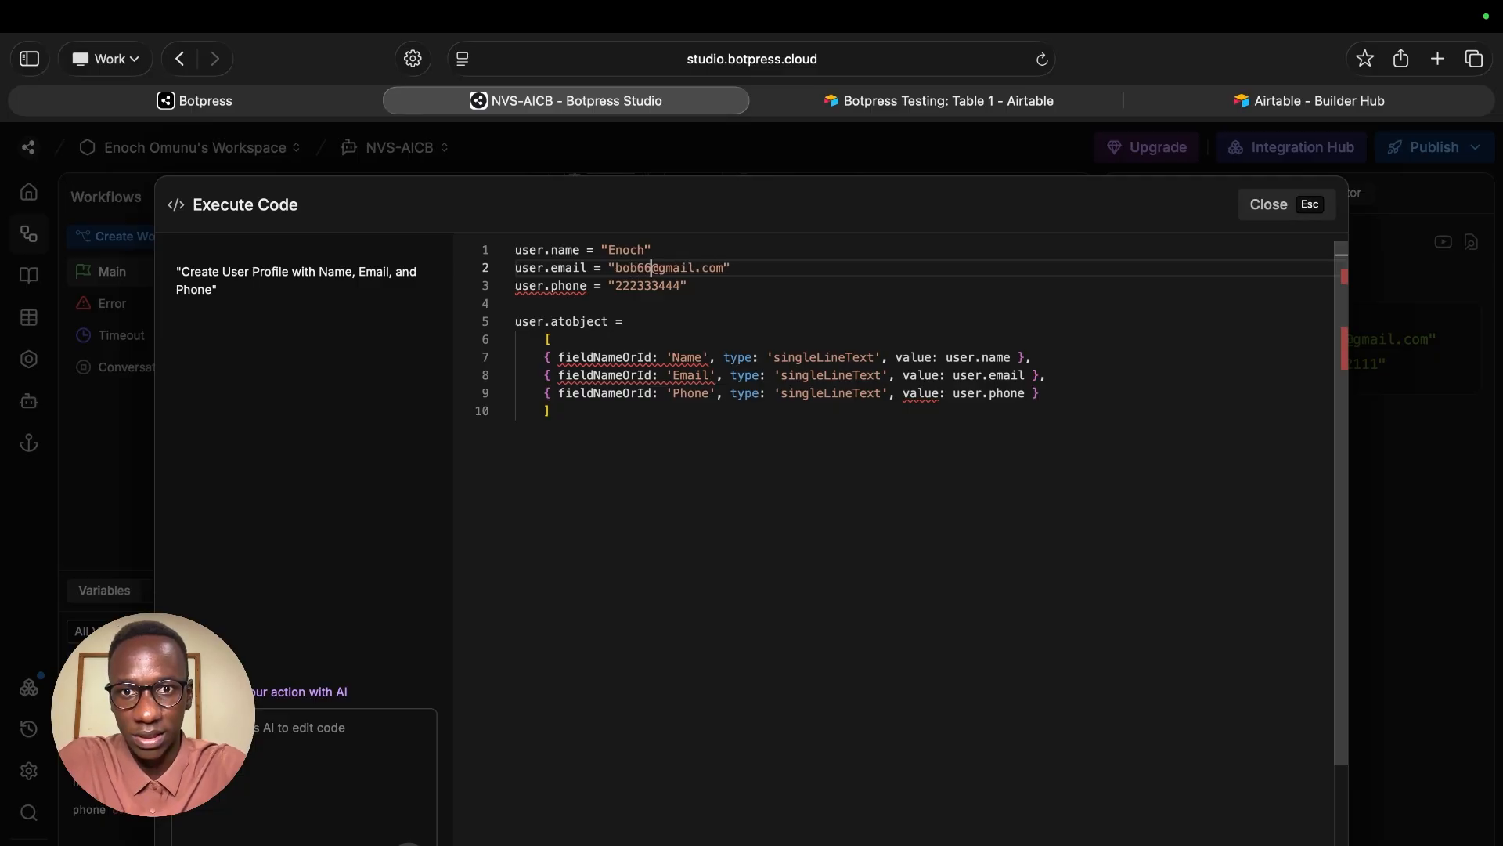
pyautogui.click(1270, 205)
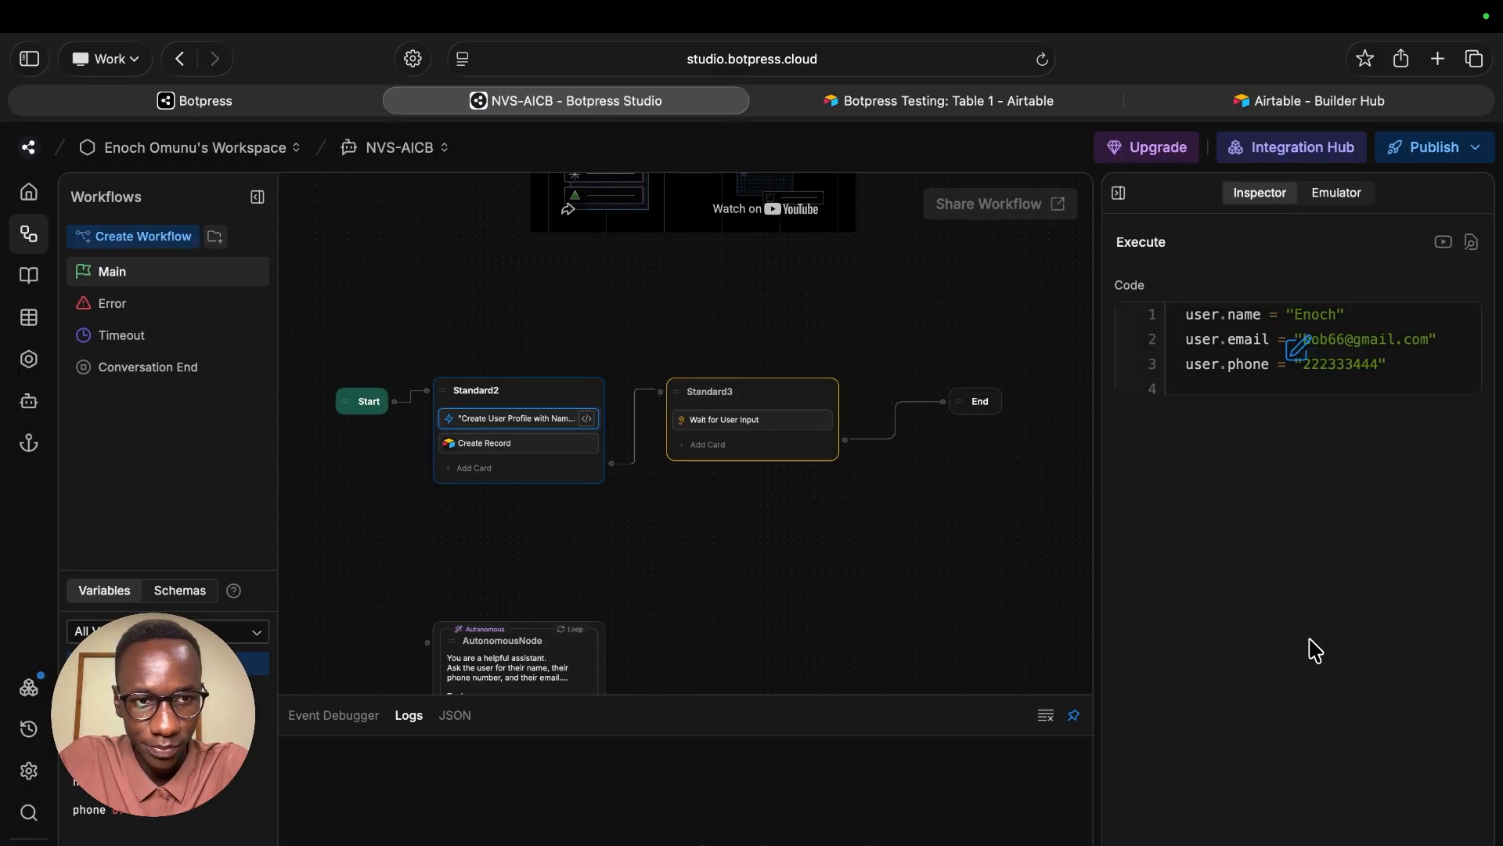
# - Send "Hi" to the bot in the emulator, and switch to Airtable to check Table 1 for the record
pyautogui.click(1361, 192)
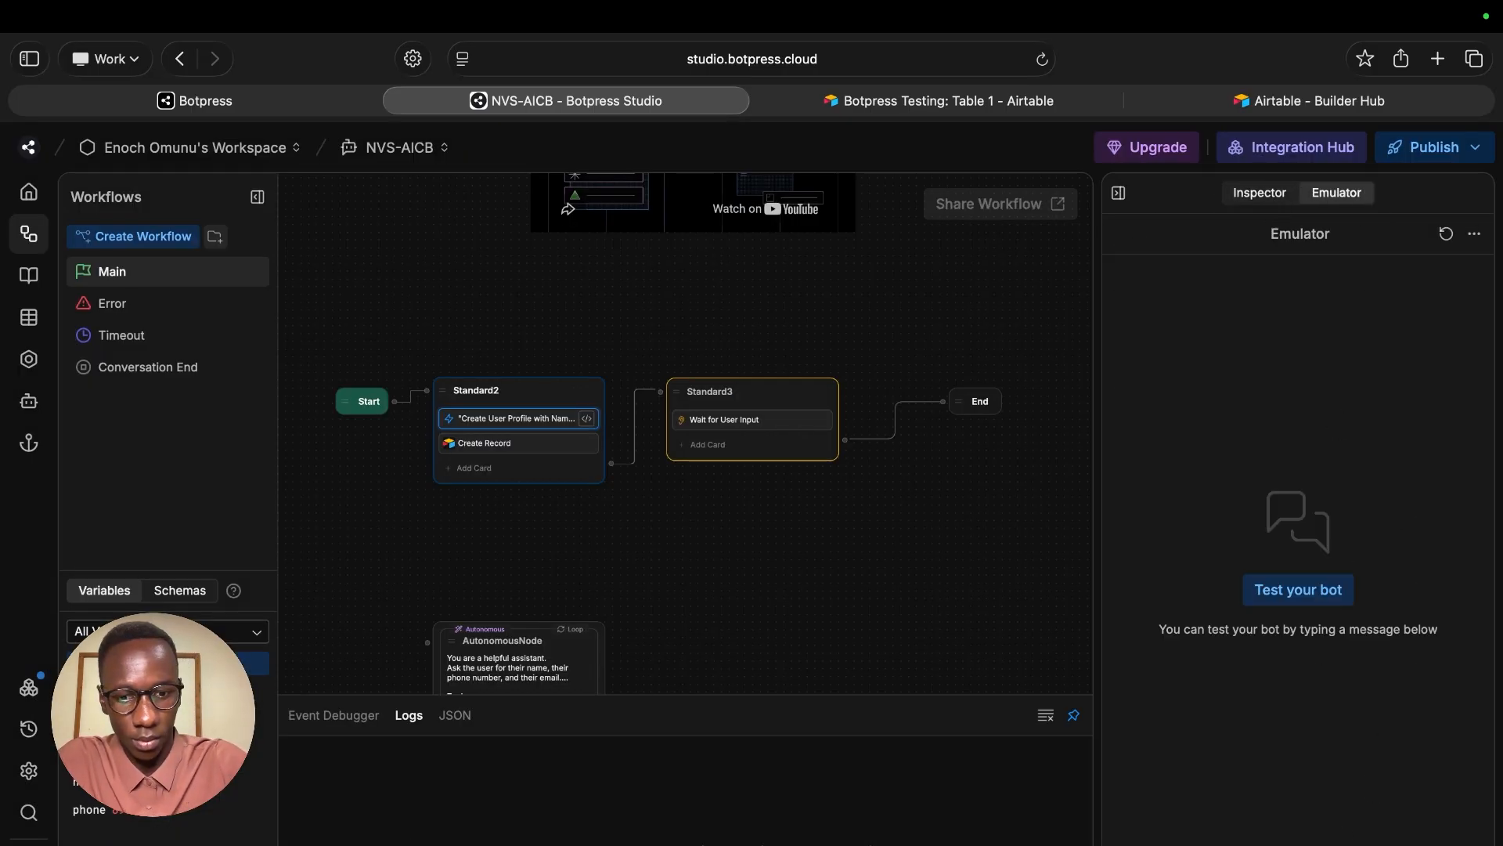
pyautogui.press('Return')
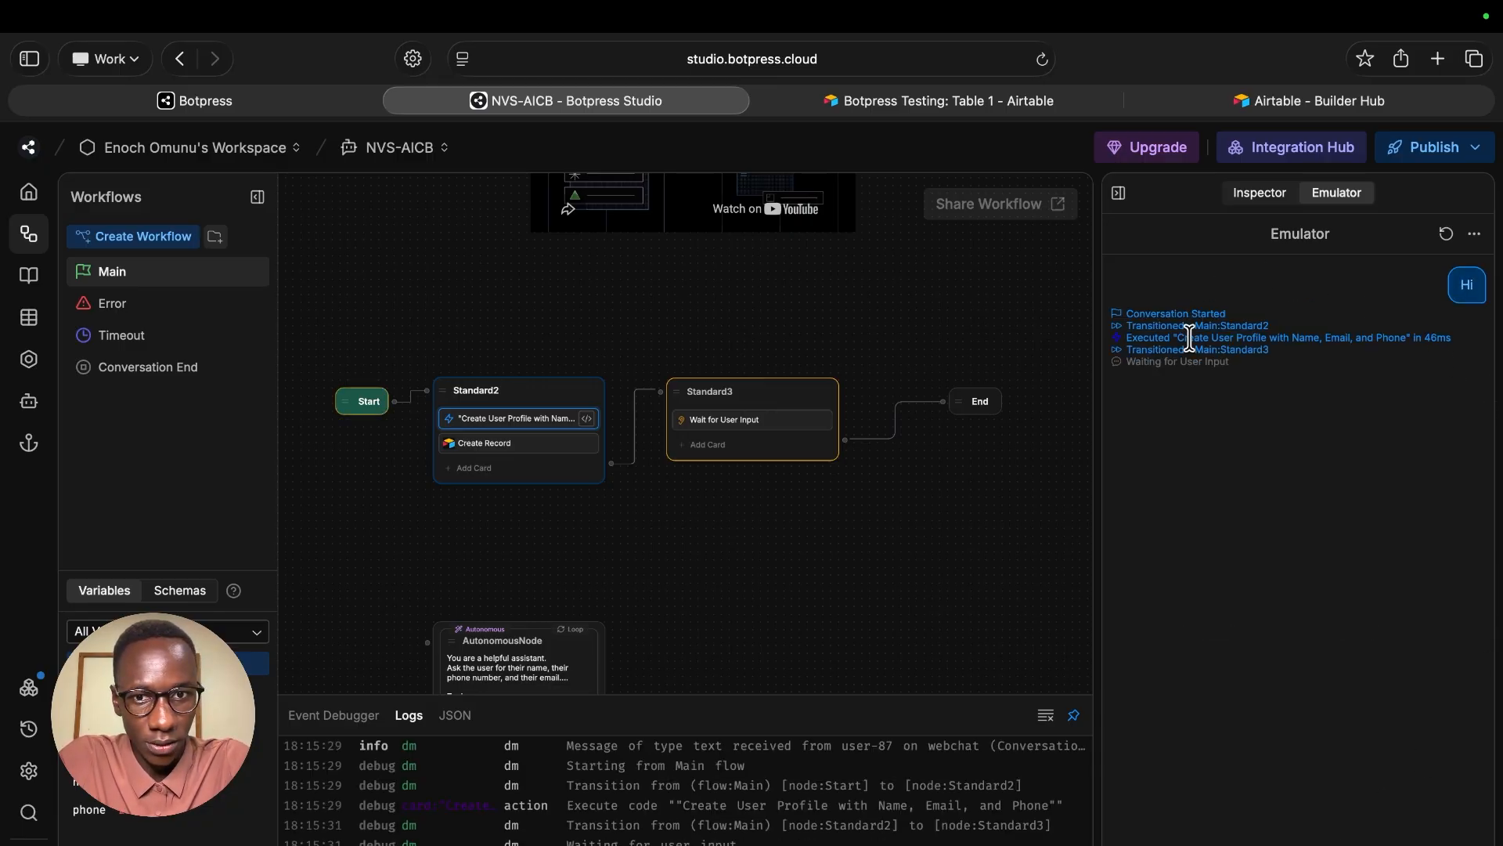
pyautogui.click(956, 104)
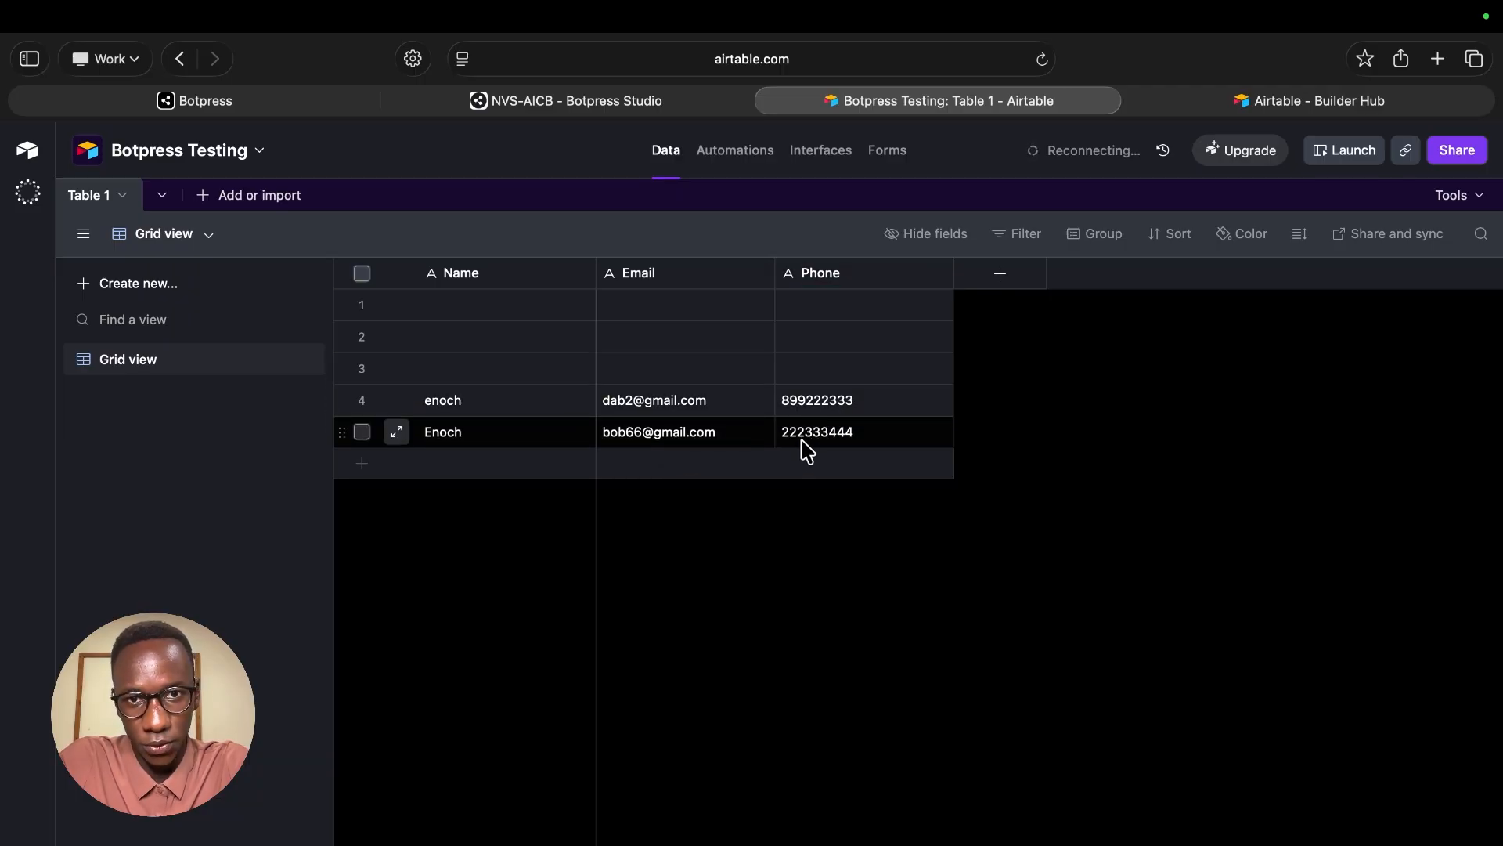
# - Switch back to Botpress Studio, move the user profile card below Create Record in Standard2, and open the Create Record card's settings
pyautogui.click(670, 107)
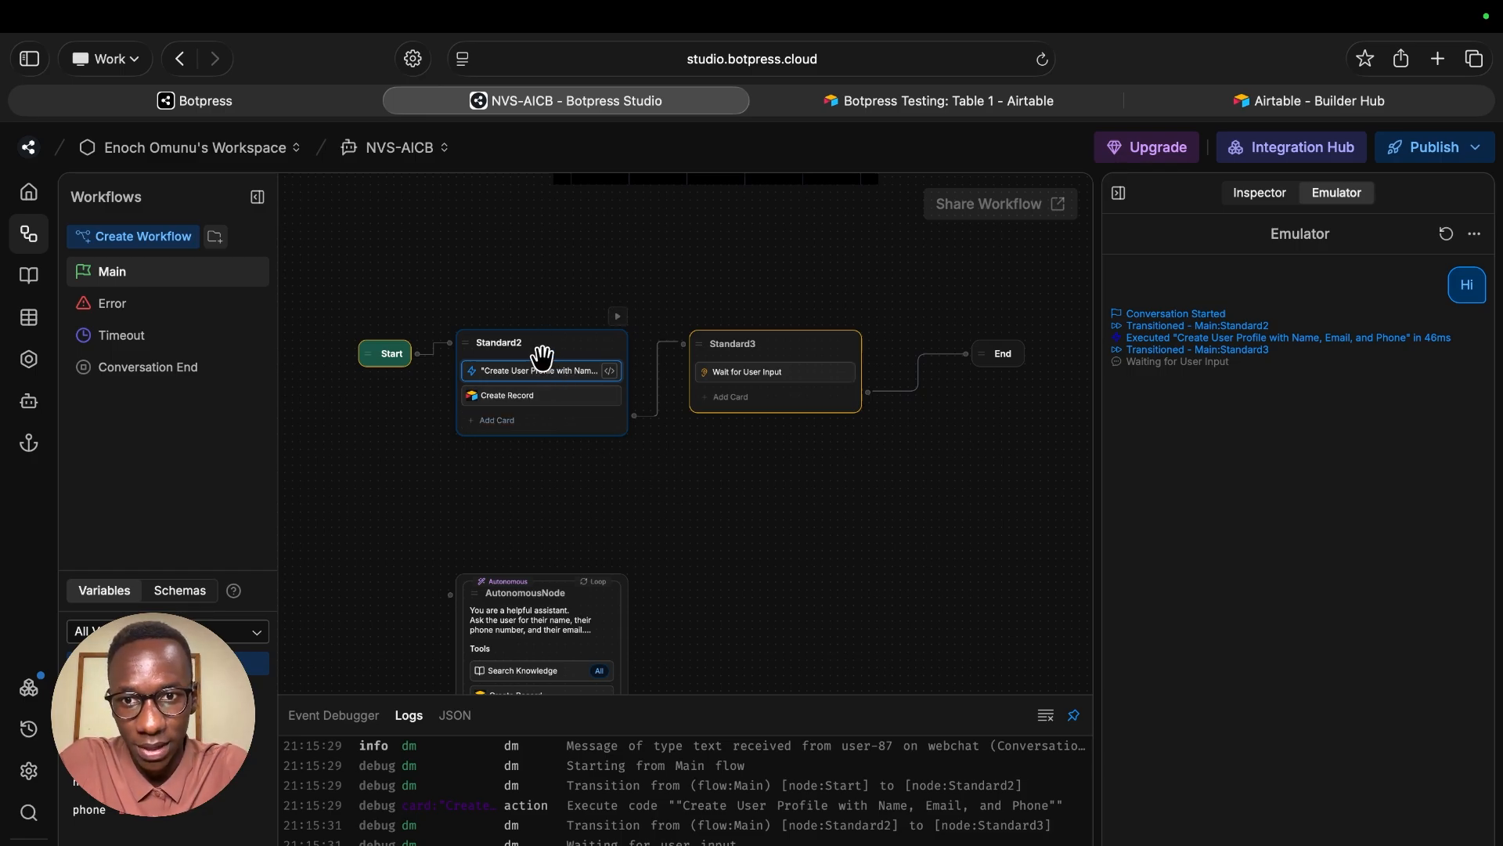
pyautogui.rightClick(517, 373)
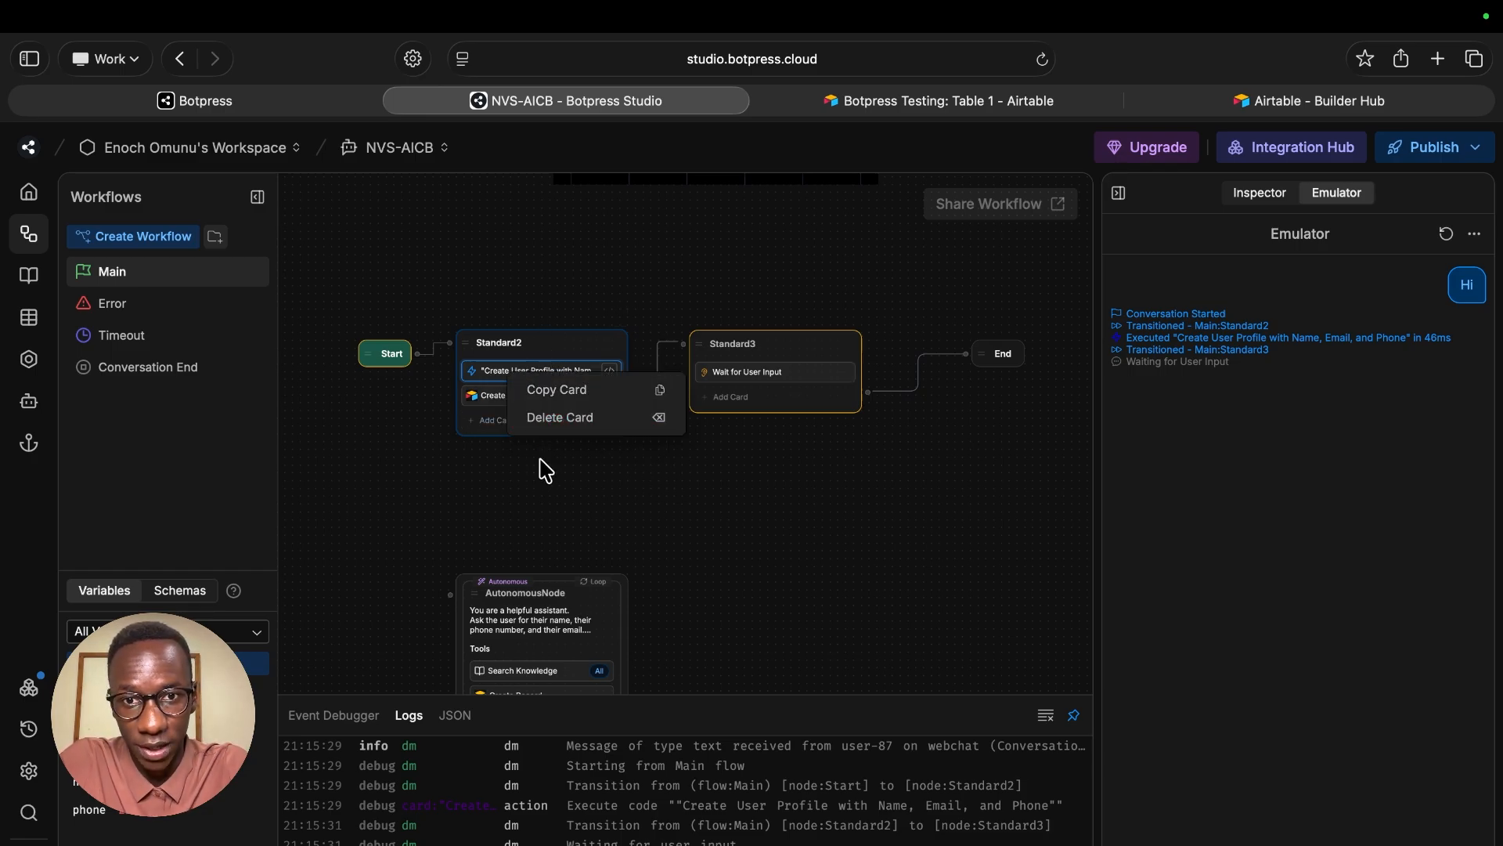
pyautogui.click(572, 460)
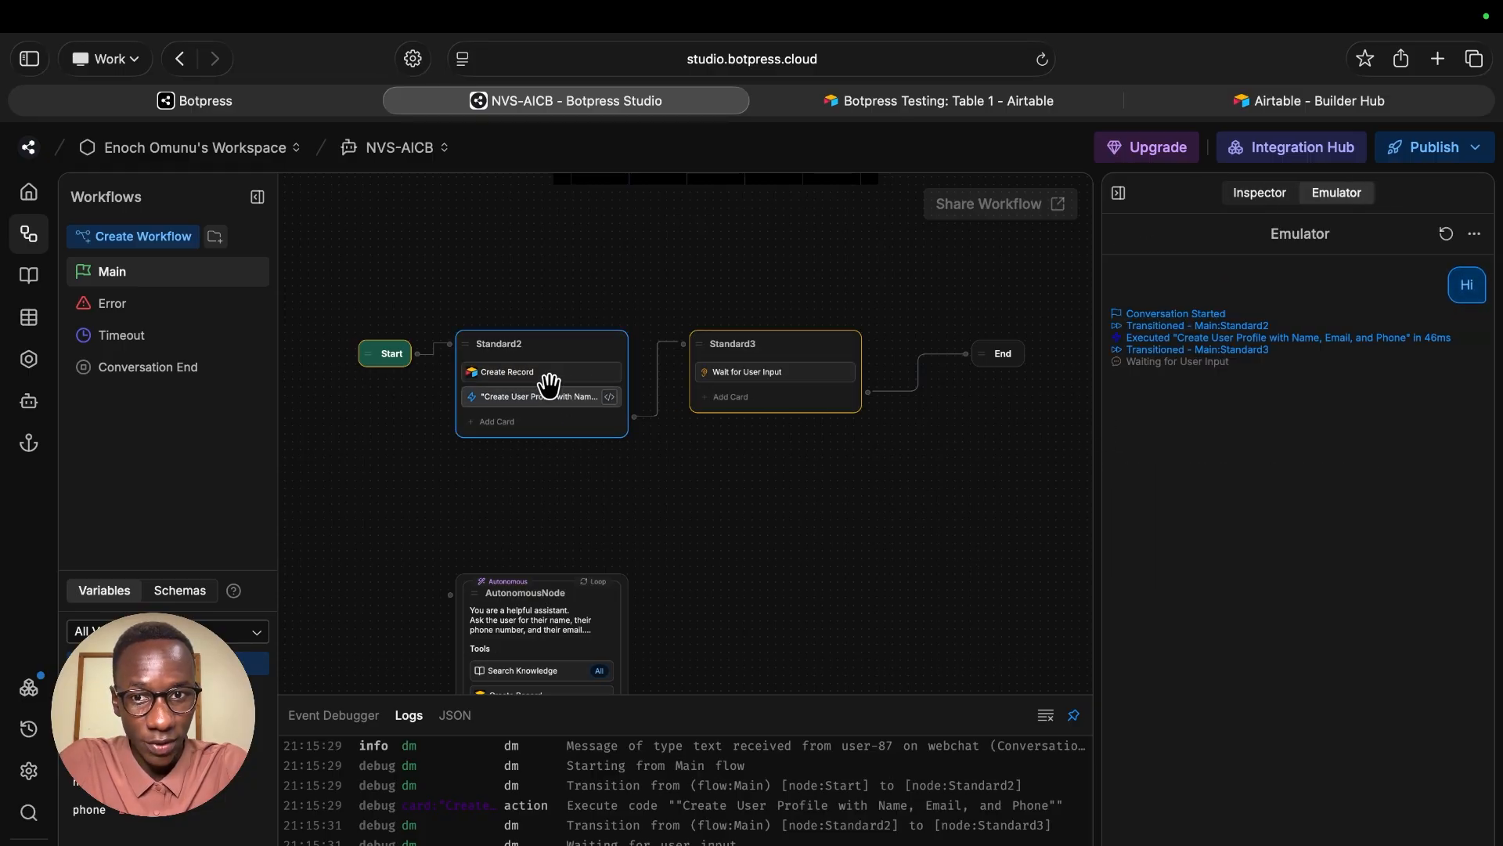
pyautogui.click(544, 375)
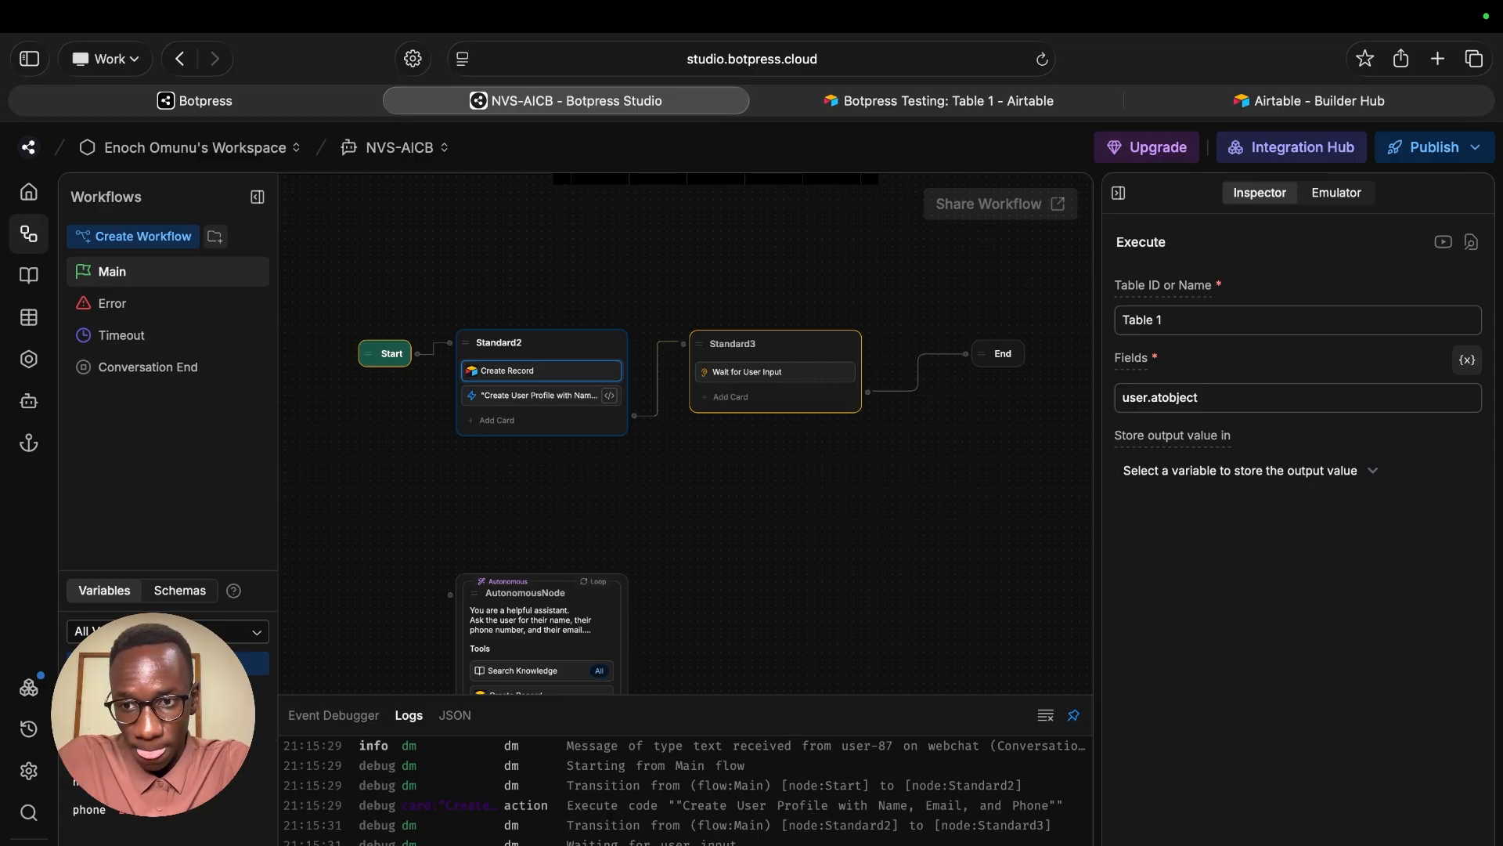
# - Add a String variable named airtableID with the User scope
pyautogui.click(167, 663)
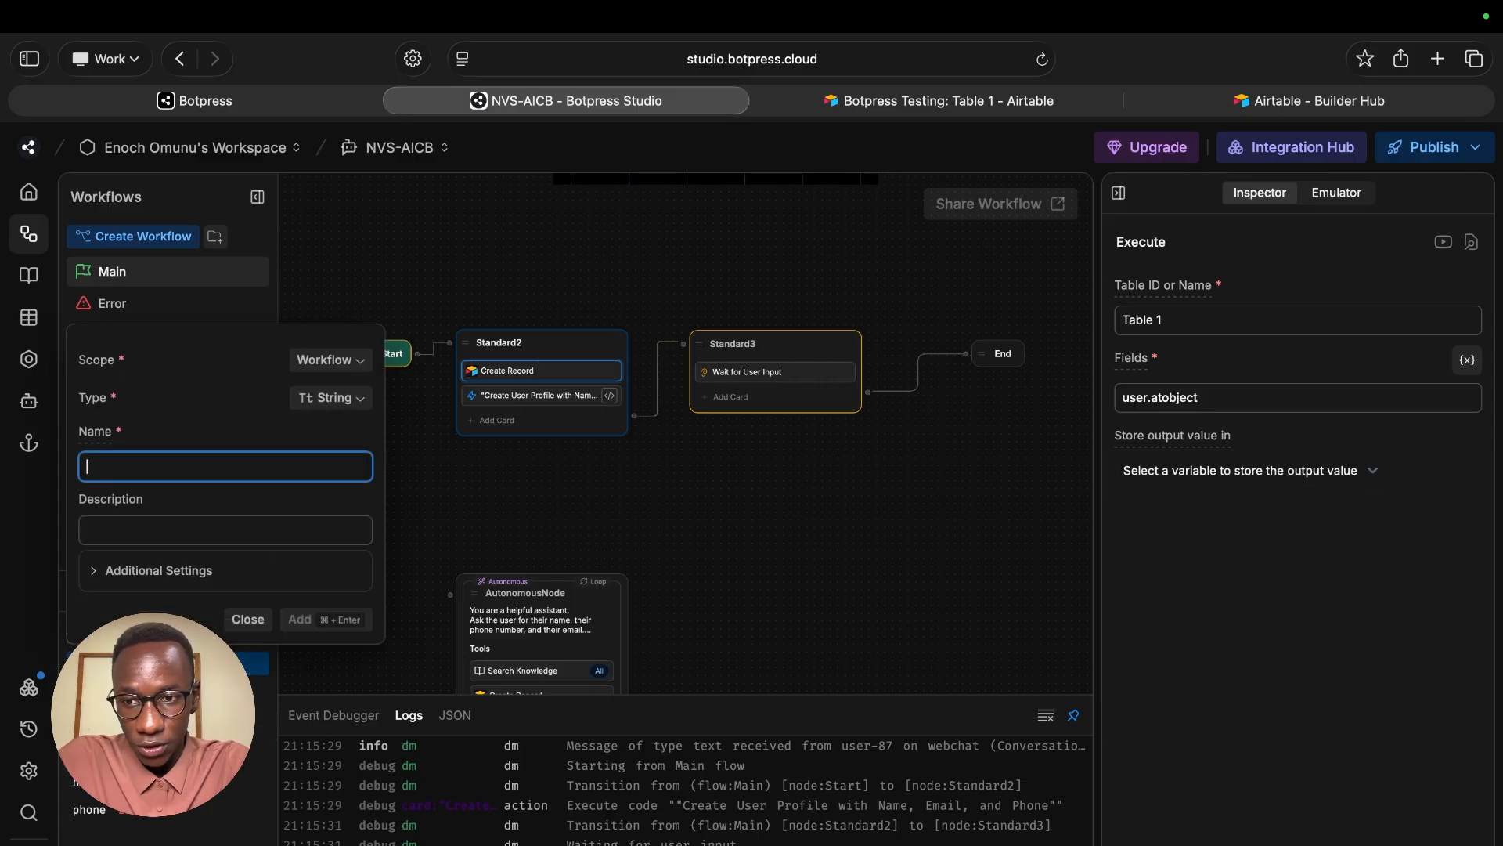
pyautogui.click(333, 360)
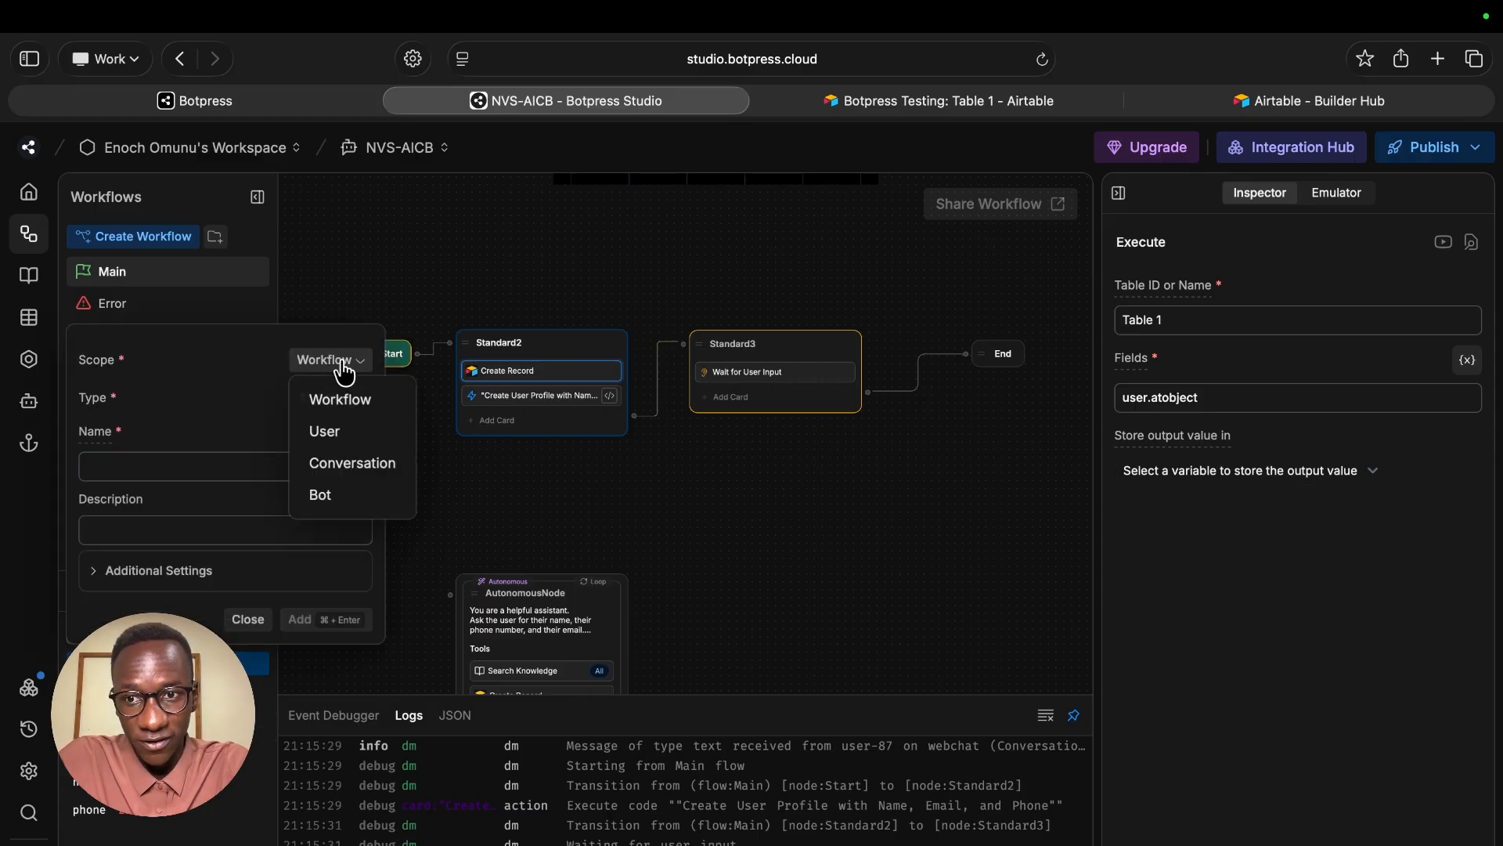
pyautogui.click(322, 429)
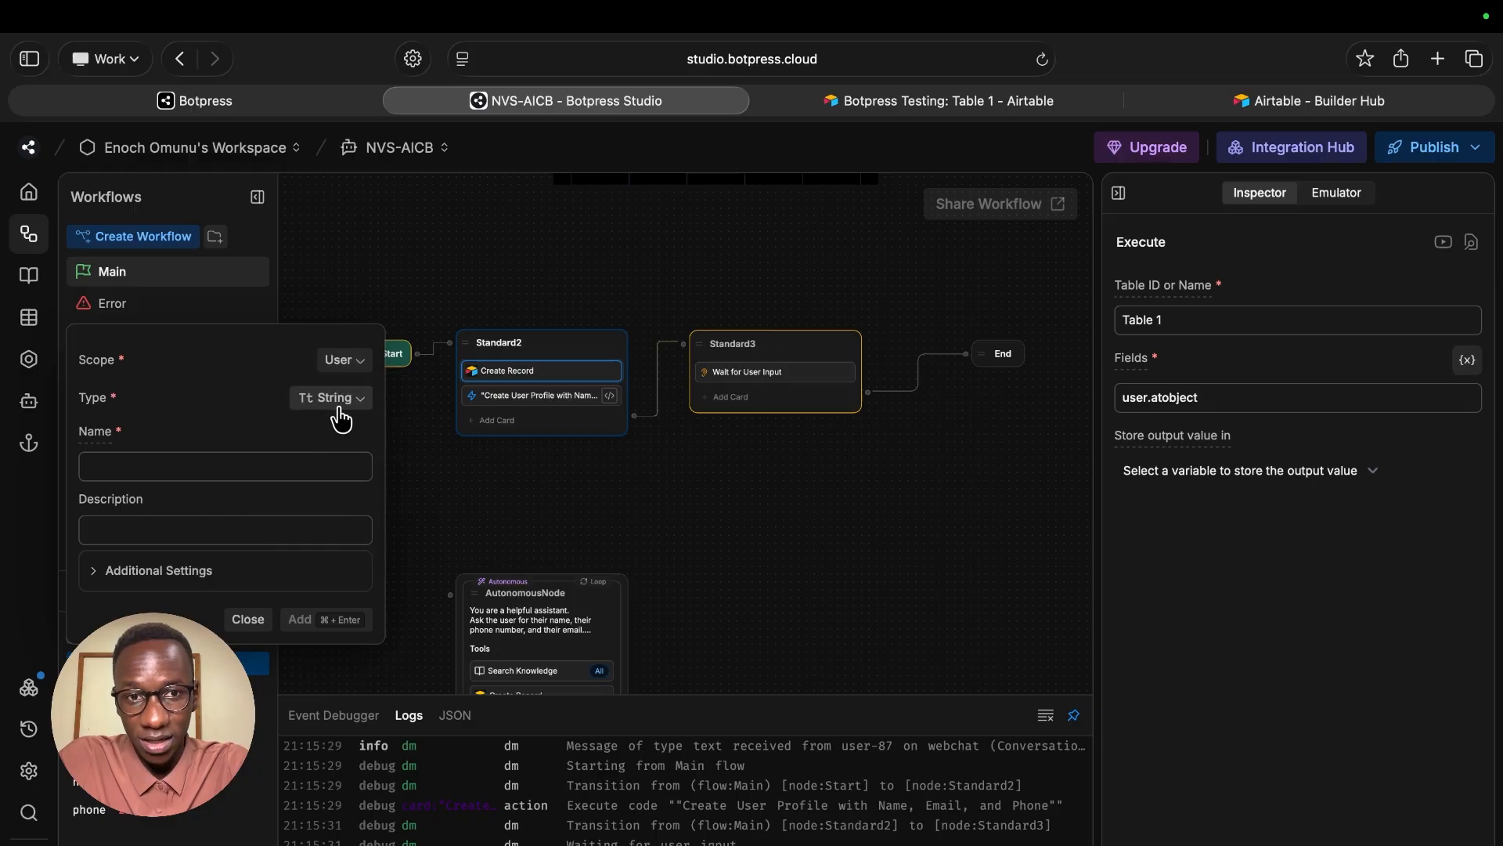
pyautogui.click(310, 466)
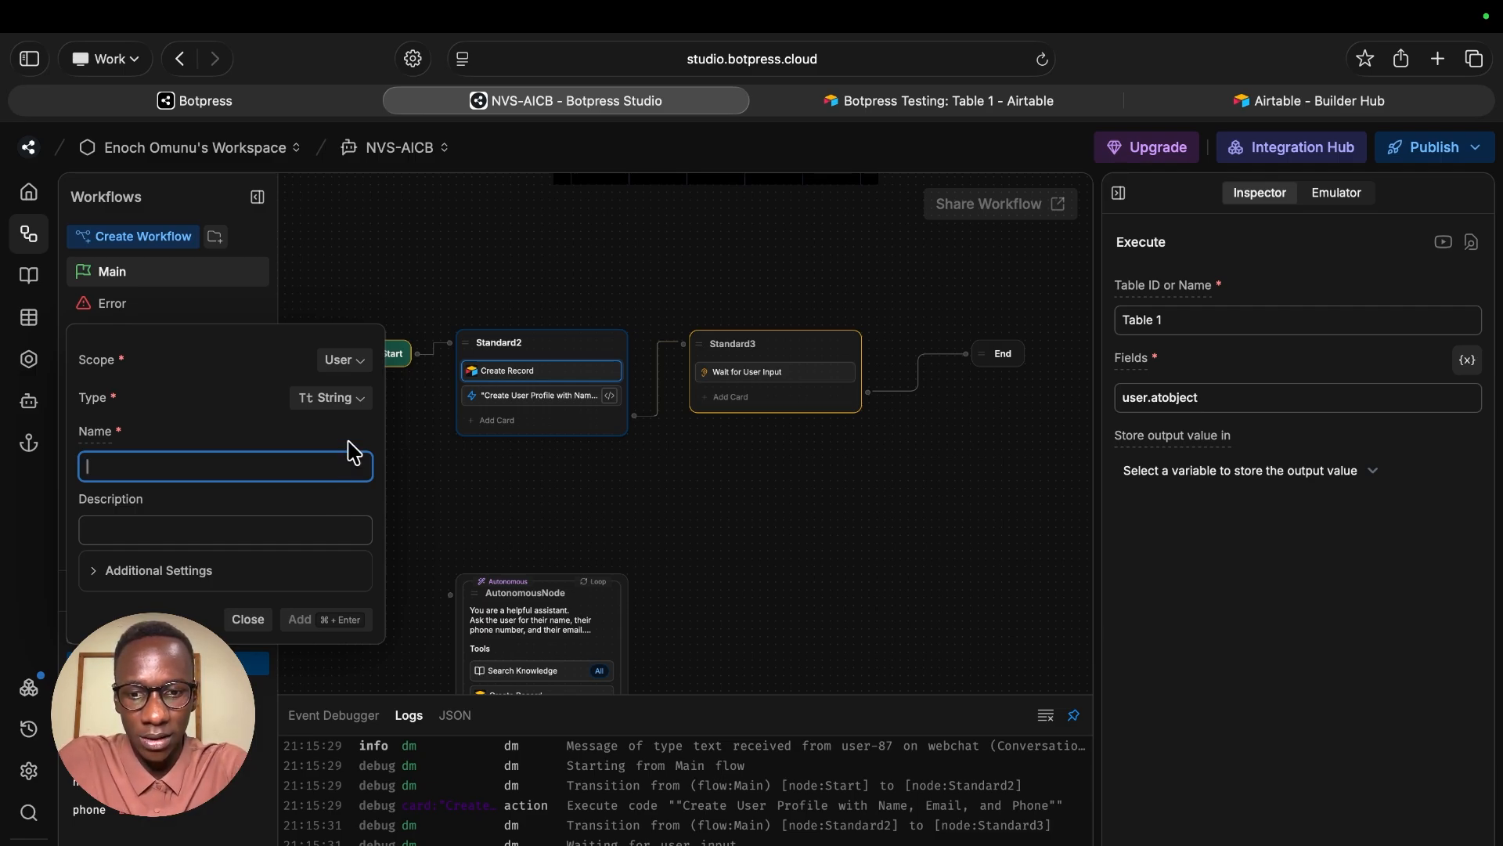
pyautogui.write('airtableID')
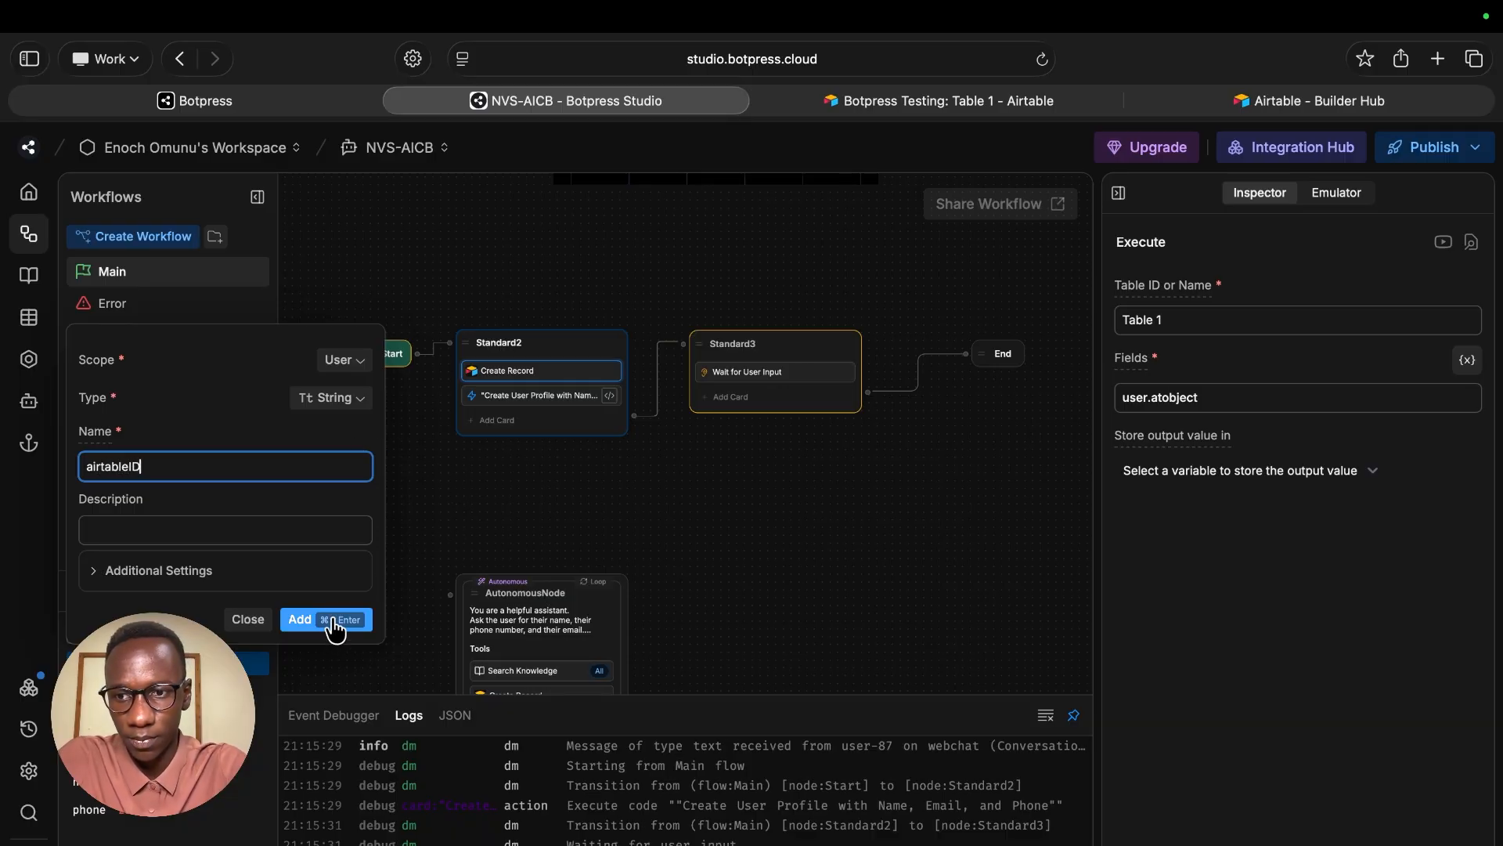
pyautogui.click(303, 619)
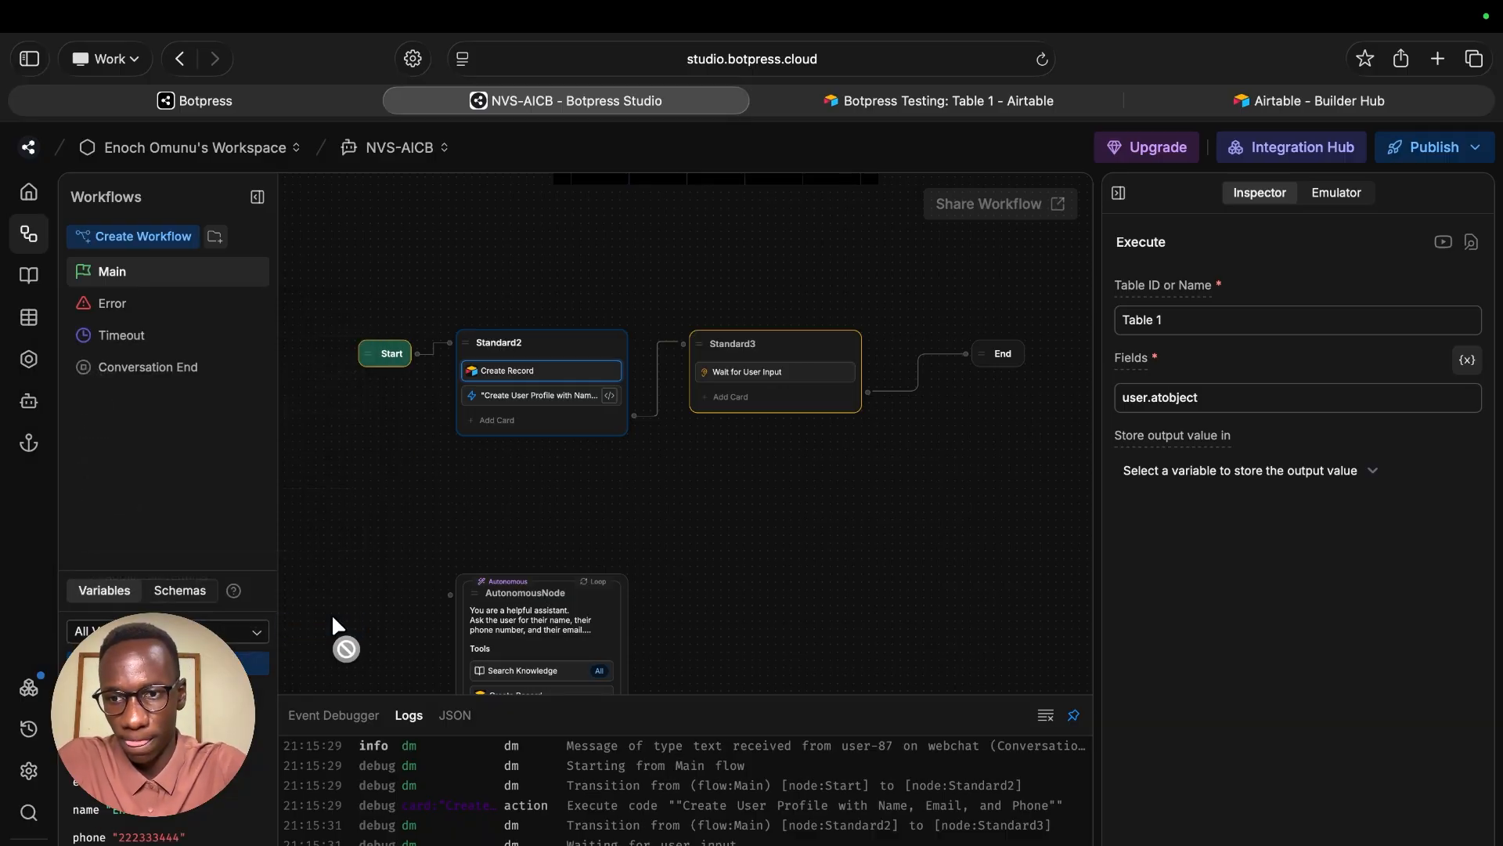
# - Create a variable named atresult to store the Create Record card's output value
pyautogui.click(1251, 472)
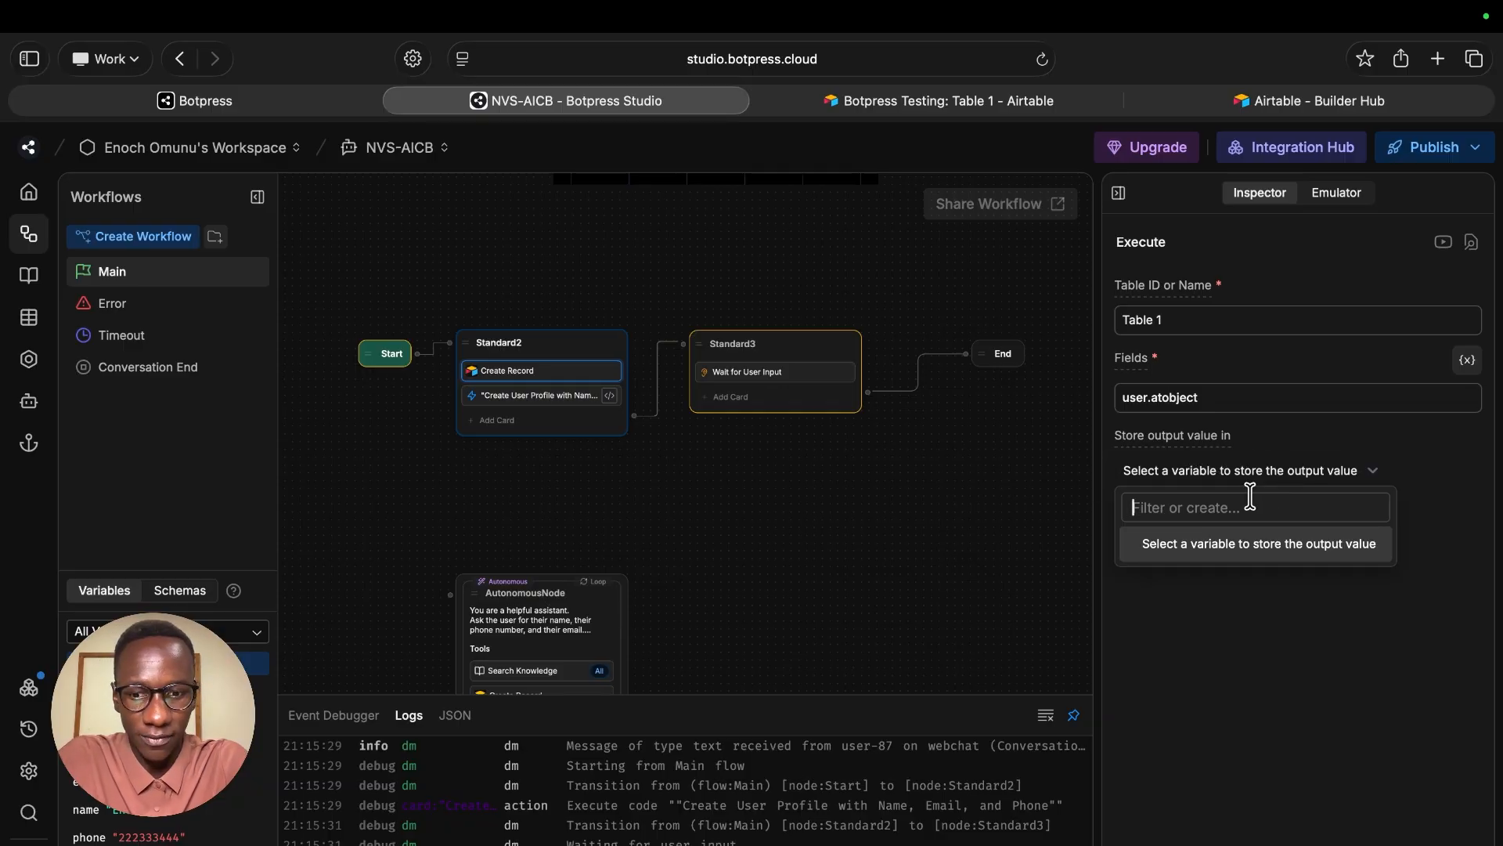
pyautogui.write('at')
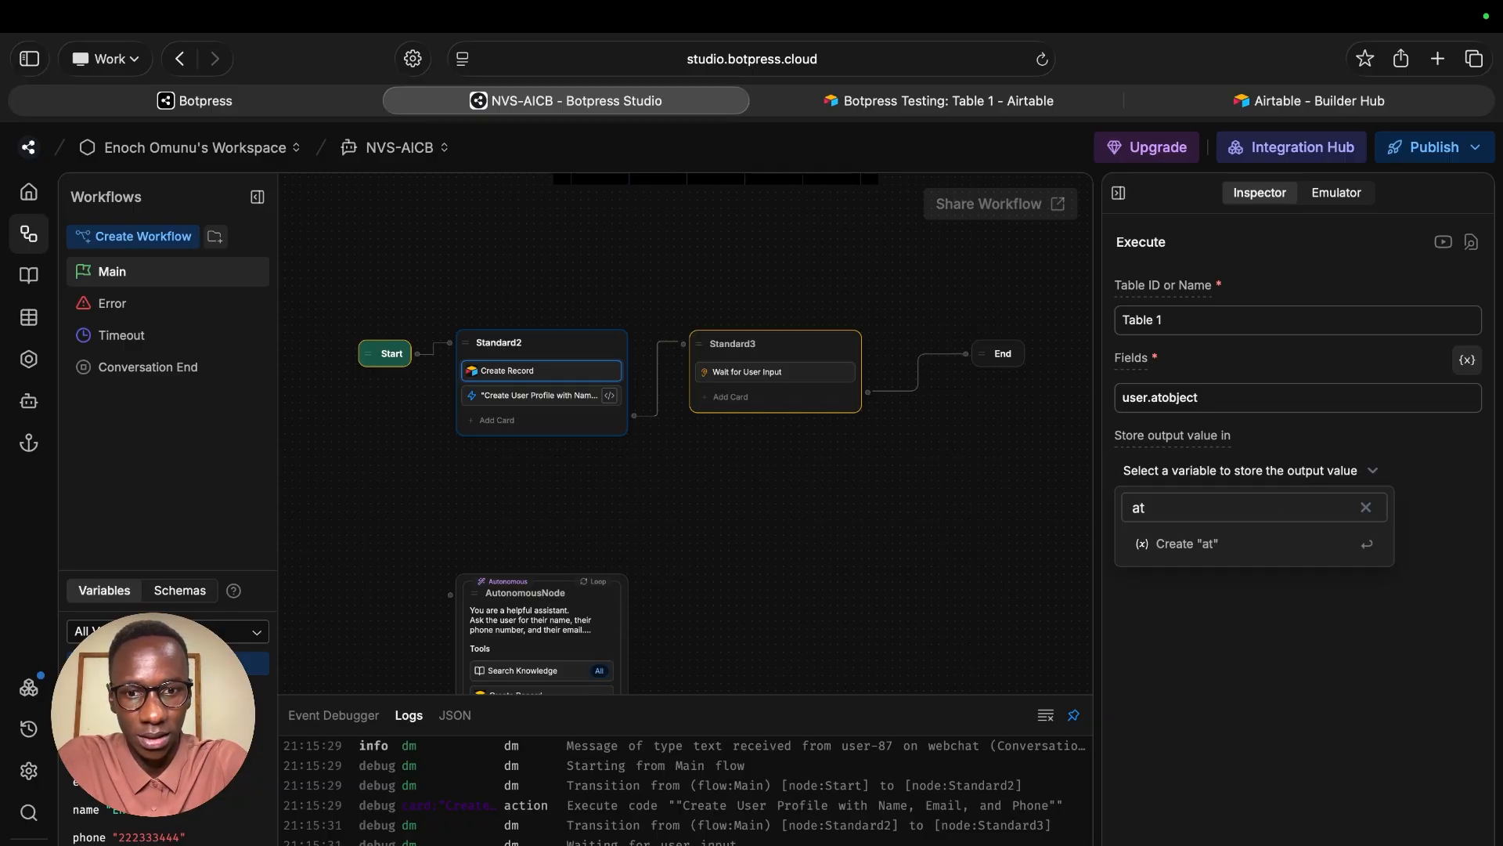
pyautogui.write('result')
pyautogui.click(1275, 544)
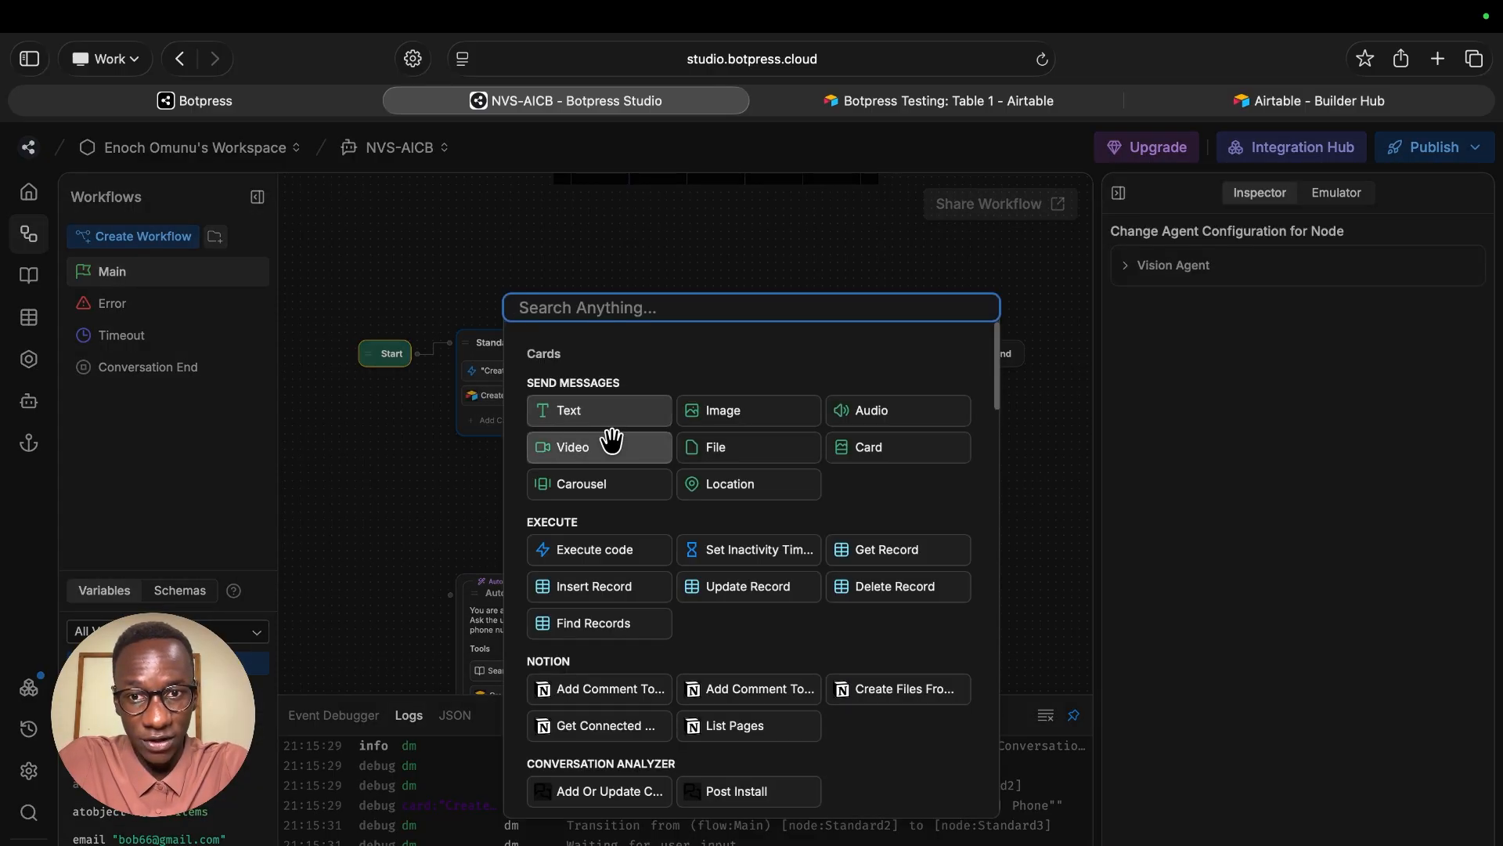
# - Add an Execute Code card below Create Record in Standard2 with the code user.airtableID = workflow.atresult.id, and close the editor
pyautogui.click(591, 550)
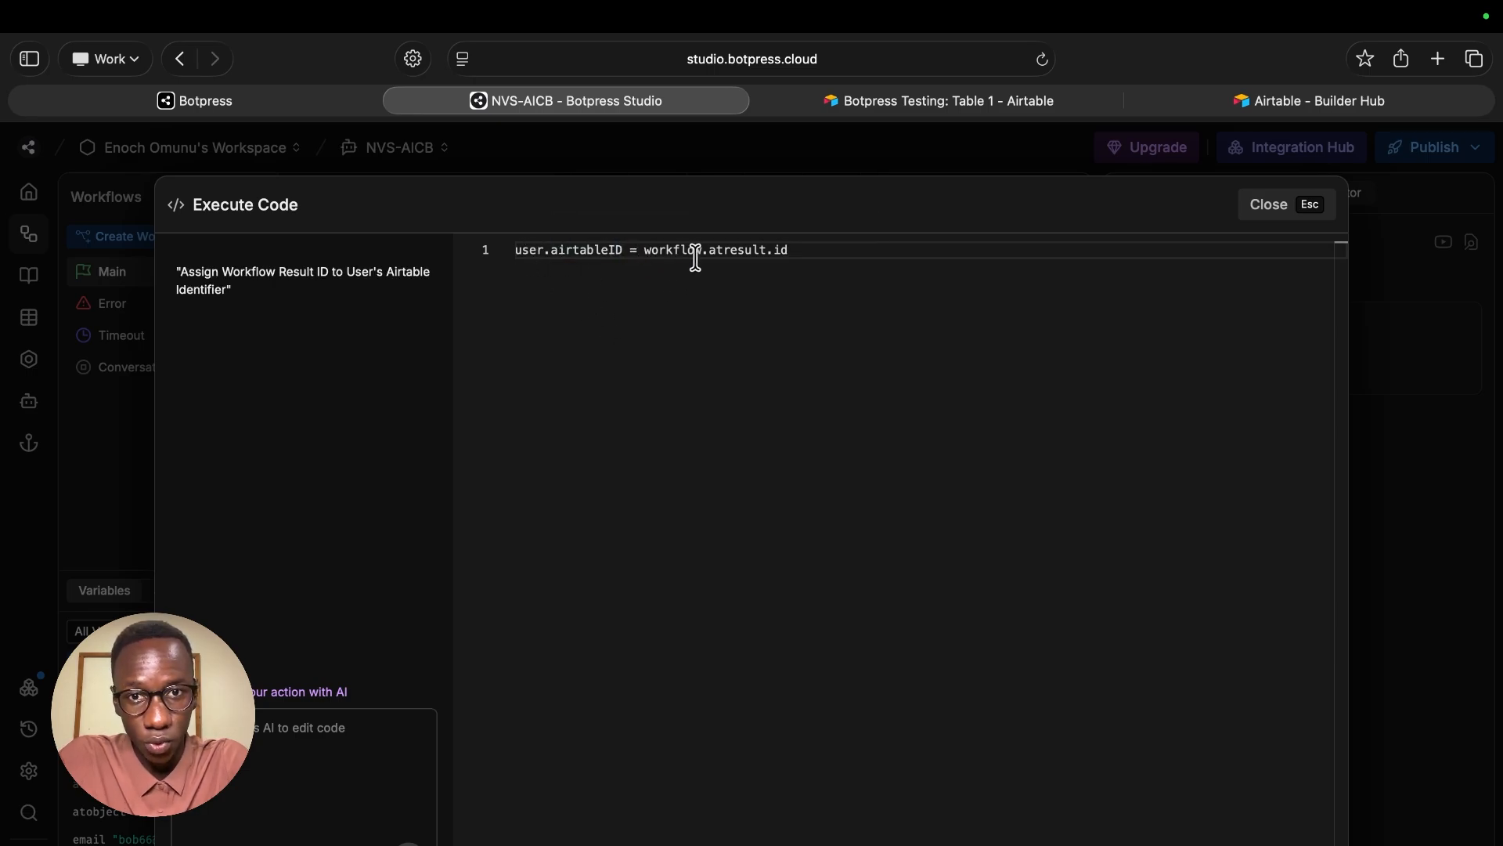
pyautogui.moveTo(769, 257)
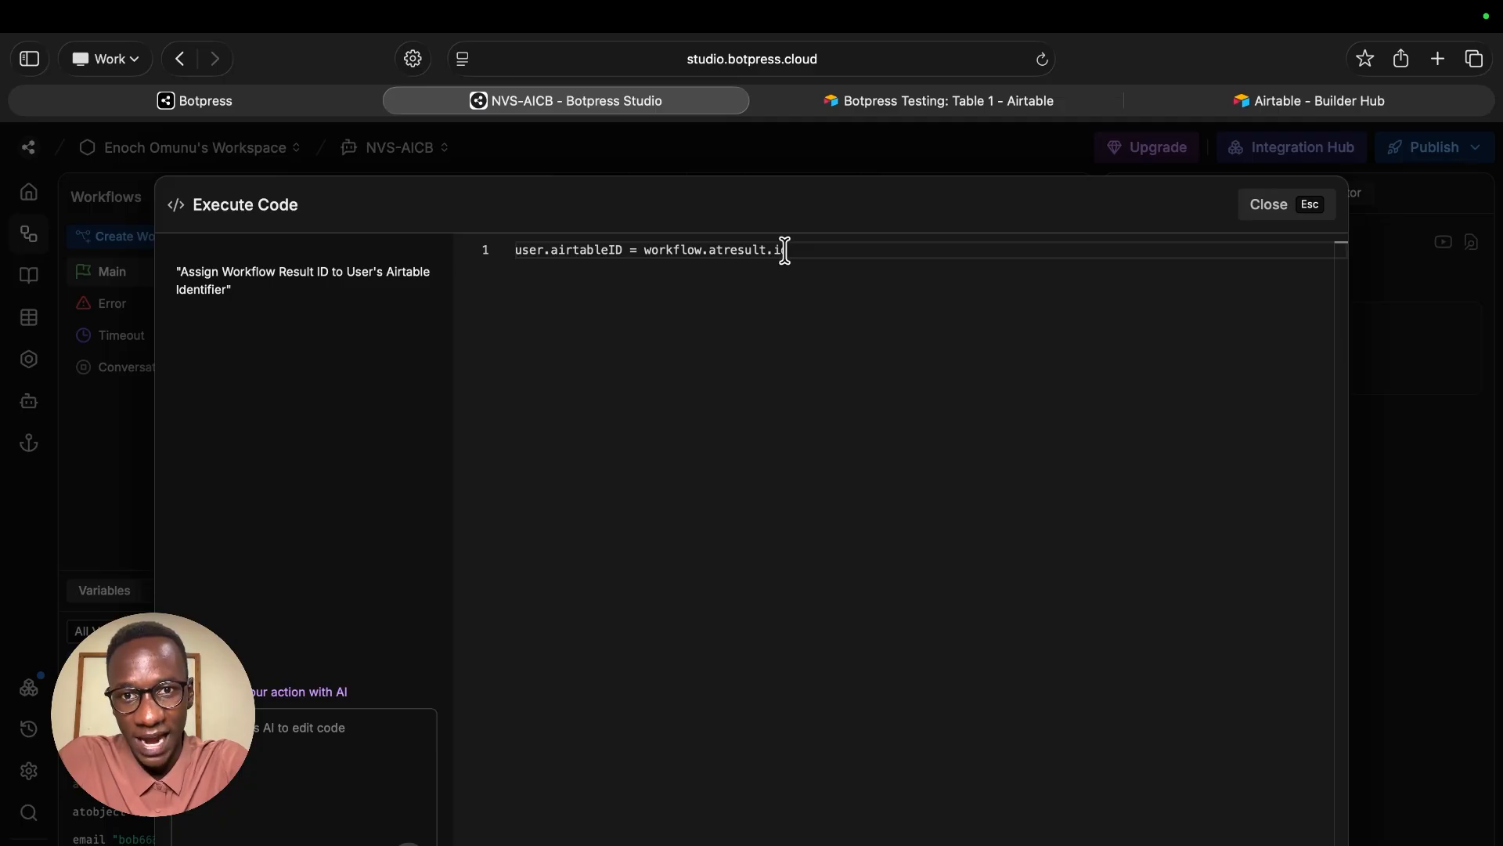
pyautogui.moveTo(788, 248); pyautogui.dragTo(644, 249)
pyautogui.click(1281, 212)
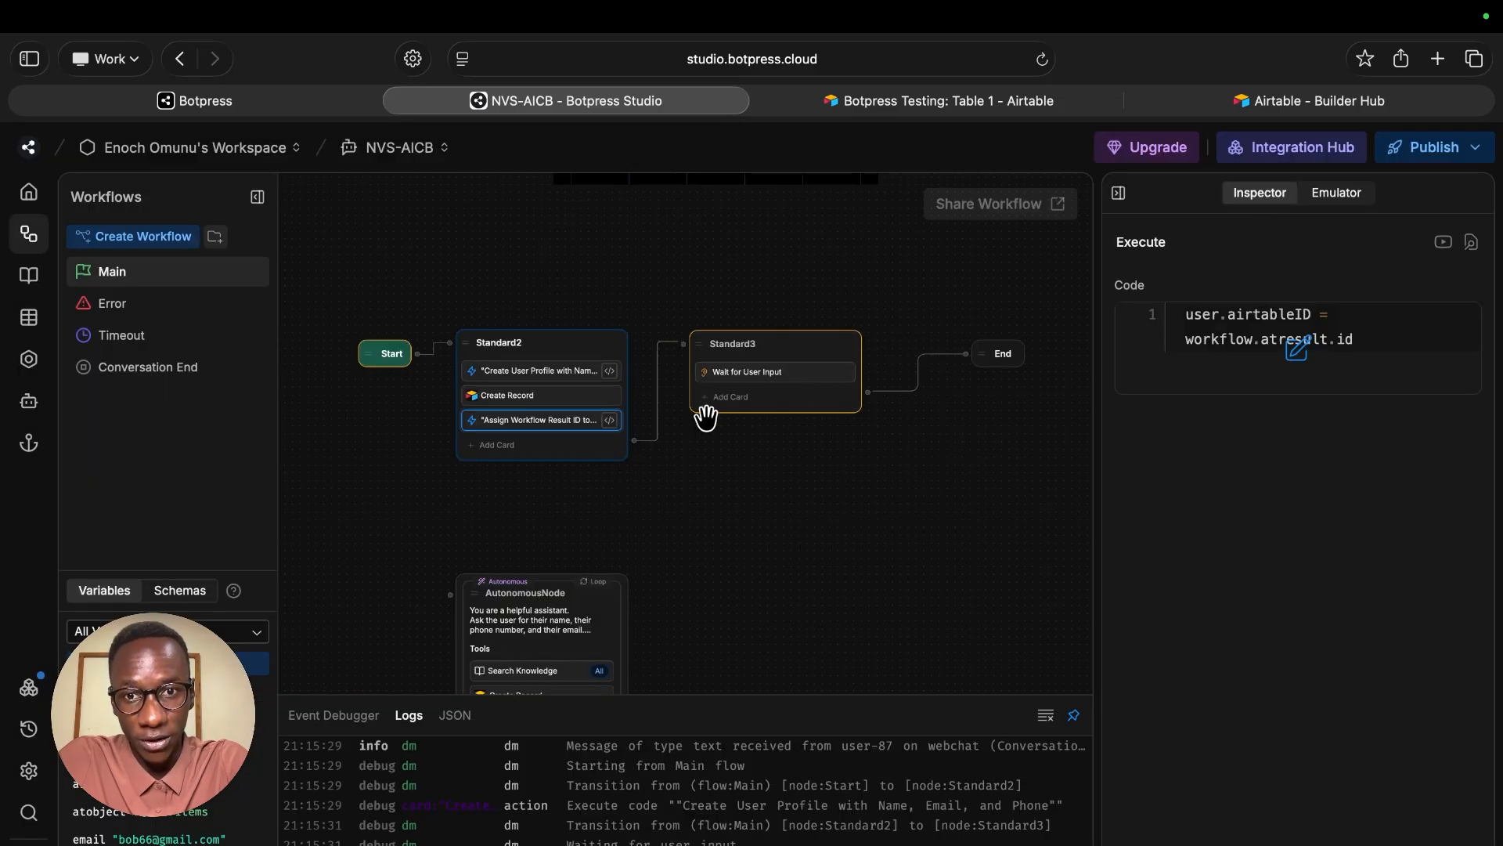
pyautogui.click(705, 524)
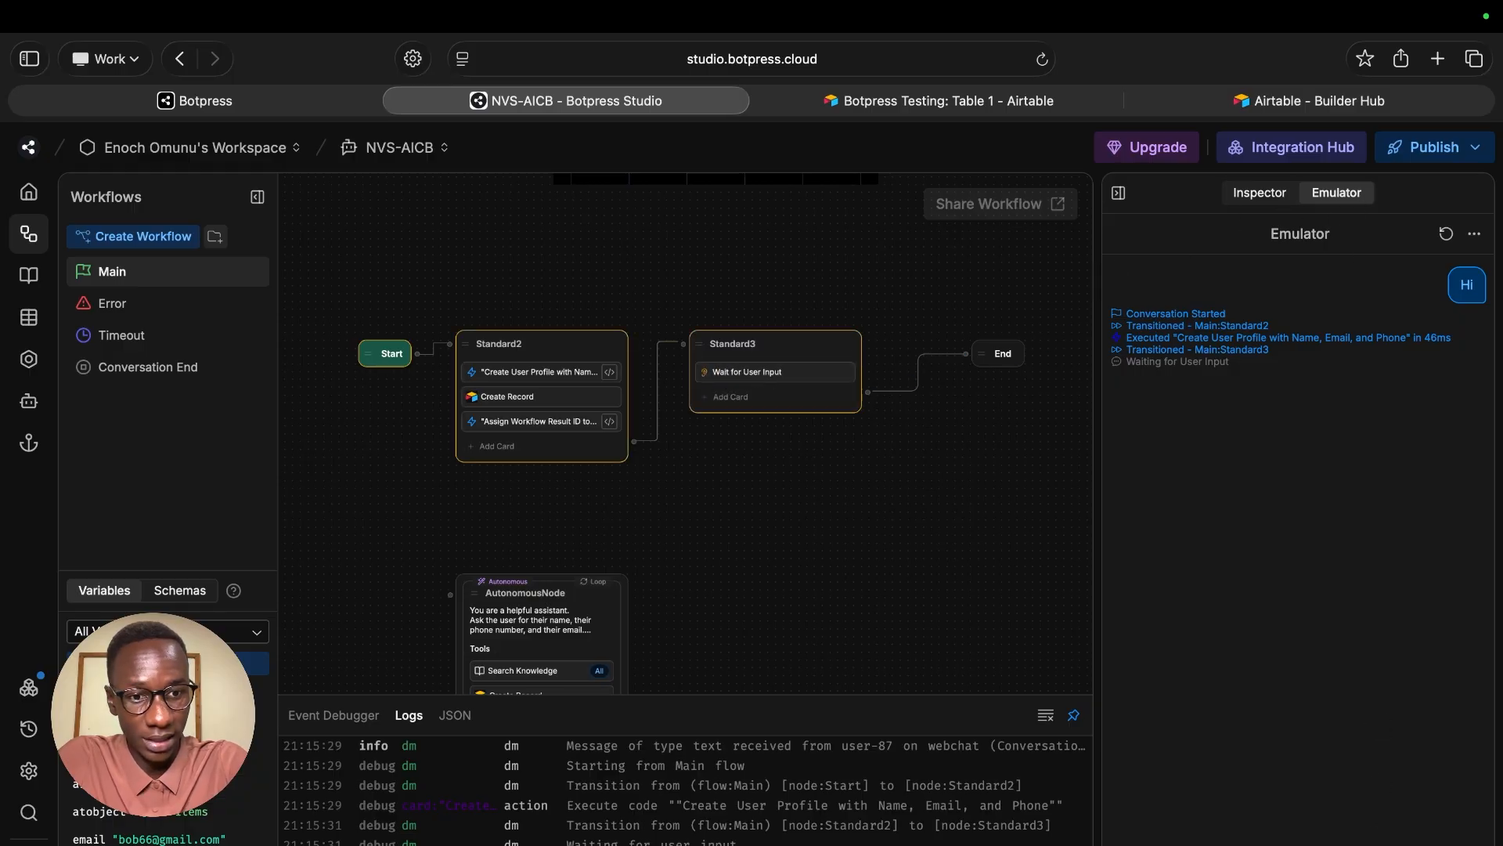
# - Send "Hi" to the bot in the emulator to test the record ID assignment
pyautogui.click(1363, 841)
pyautogui.write('Hi')
pyautogui.press('Return')
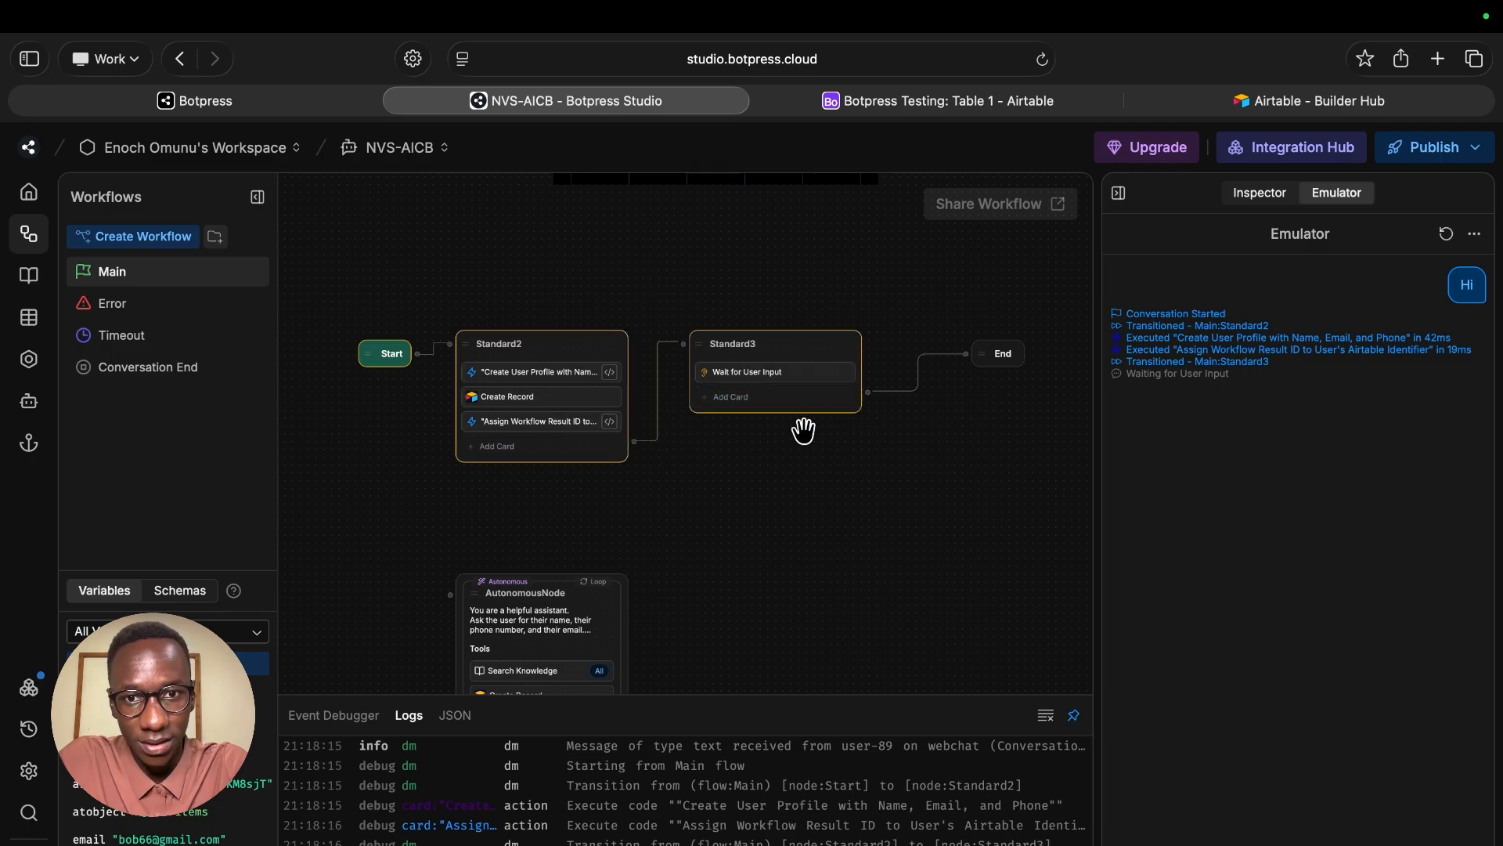
# - Add an Airtable Update Record card below Wait for User Input in Standard3
pyautogui.click(770, 408)
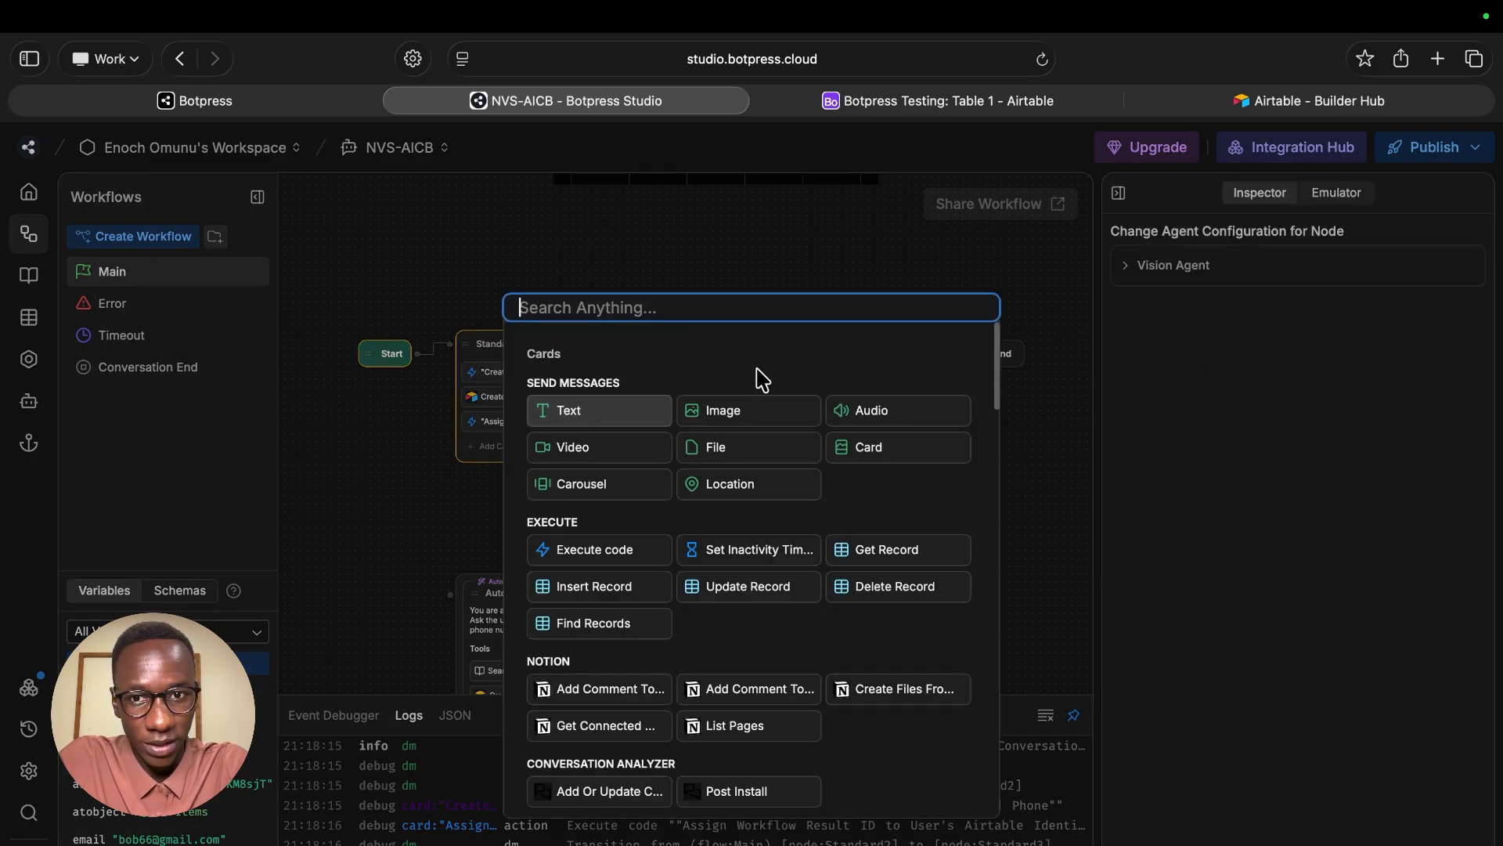
pyautogui.moveTo(650, 411)
pyautogui.write('upd')
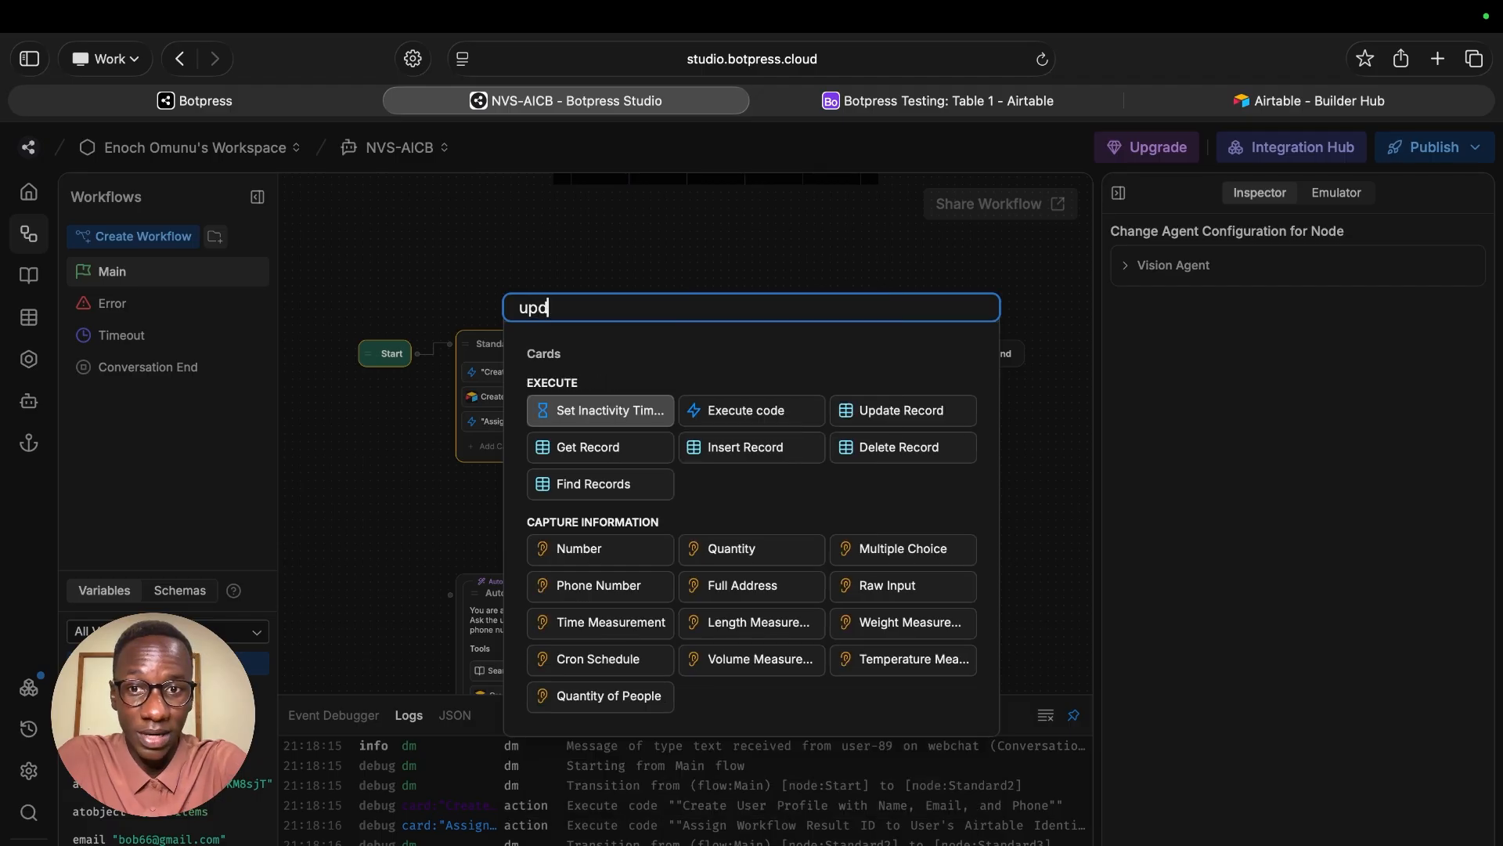
pyautogui.click(611, 487)
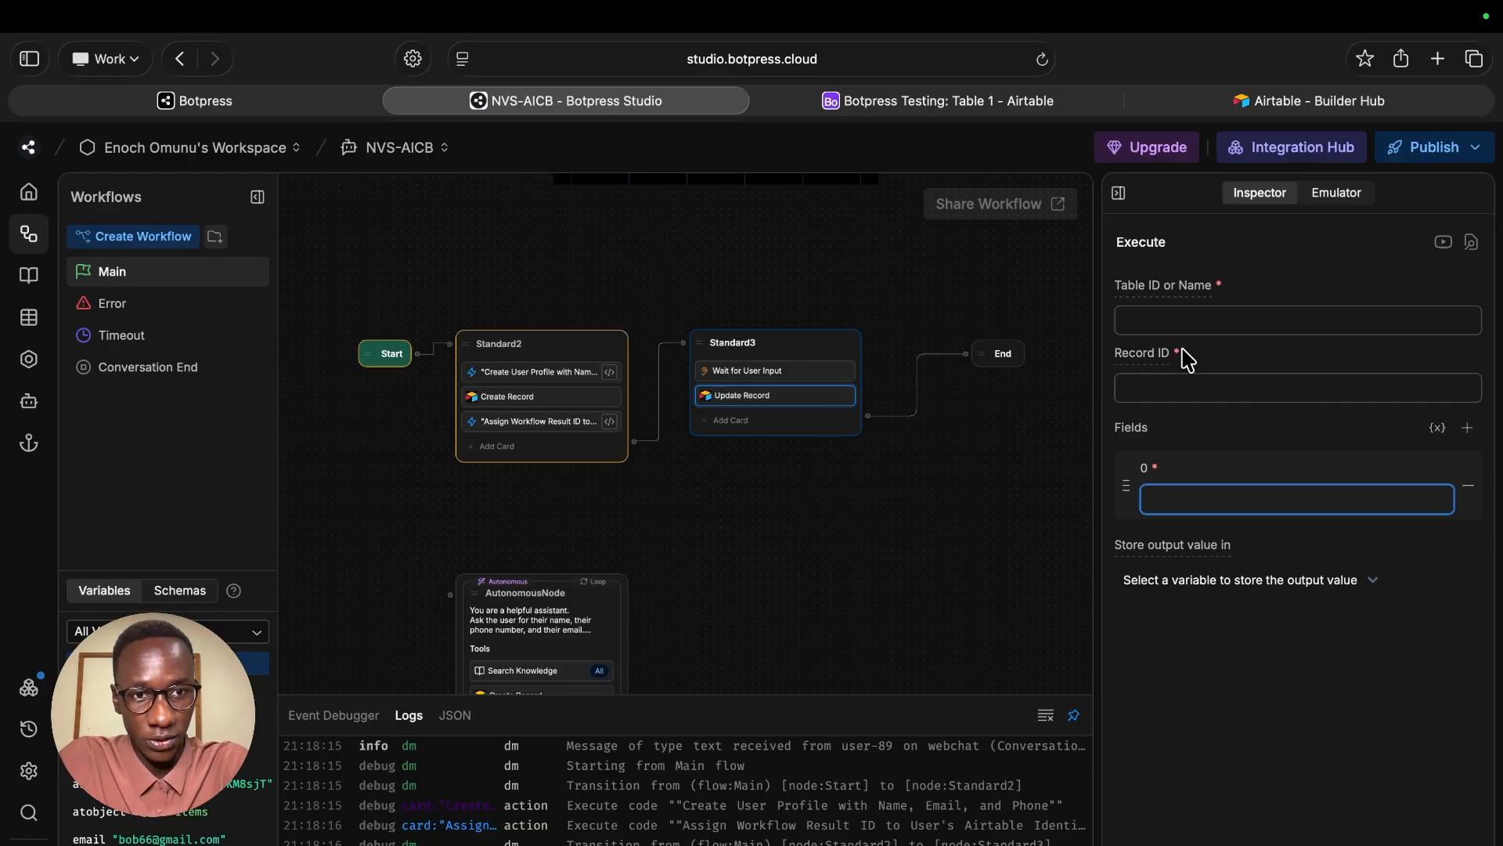
# - Set the Update Record card's table to Table 1 and its Record ID to {{ user.airtableID }}
pyautogui.click(1192, 319)
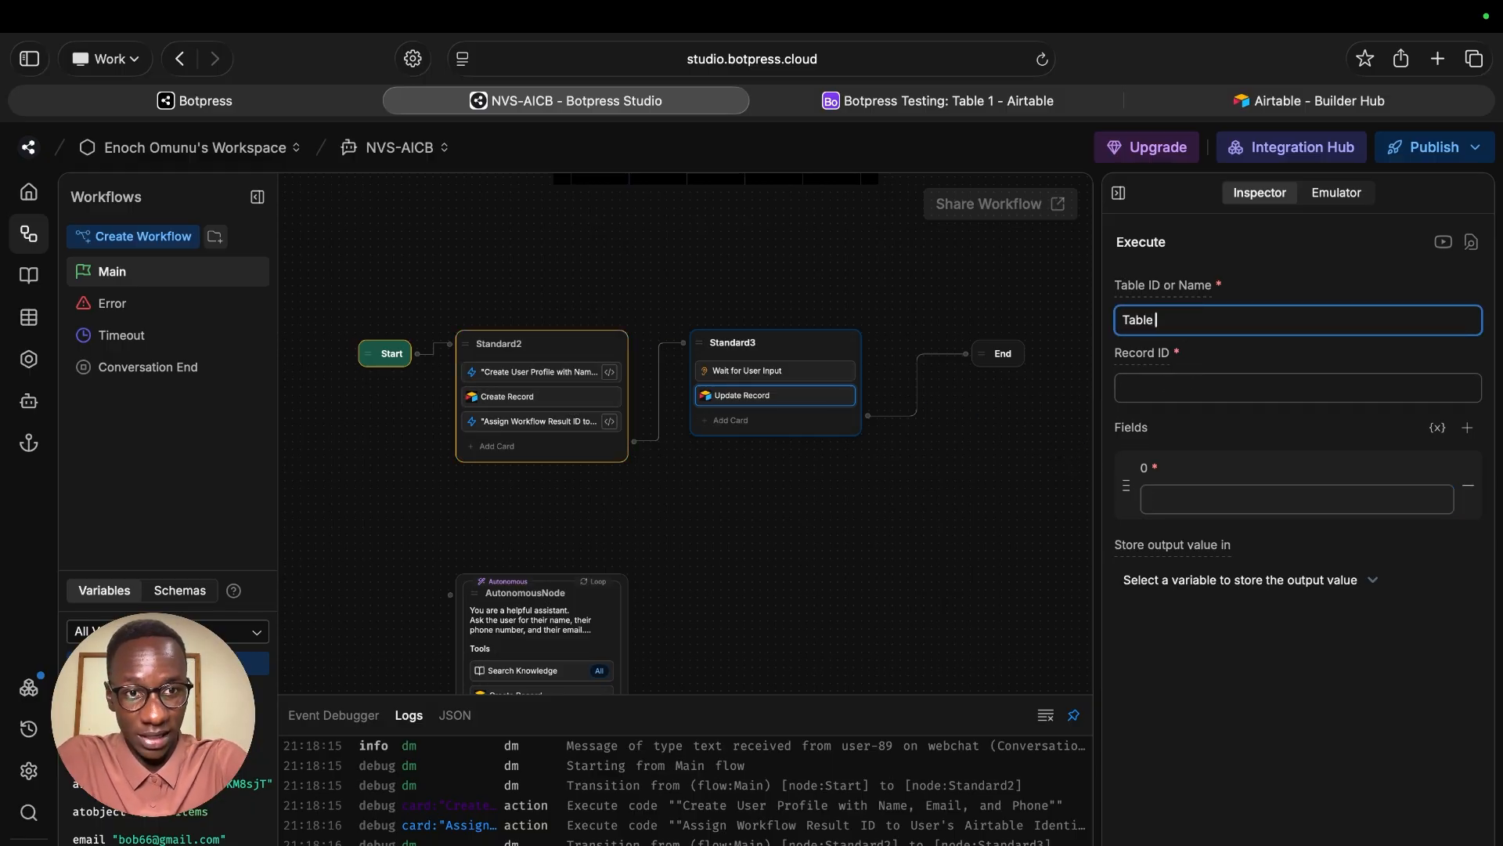
pyautogui.click(1158, 389)
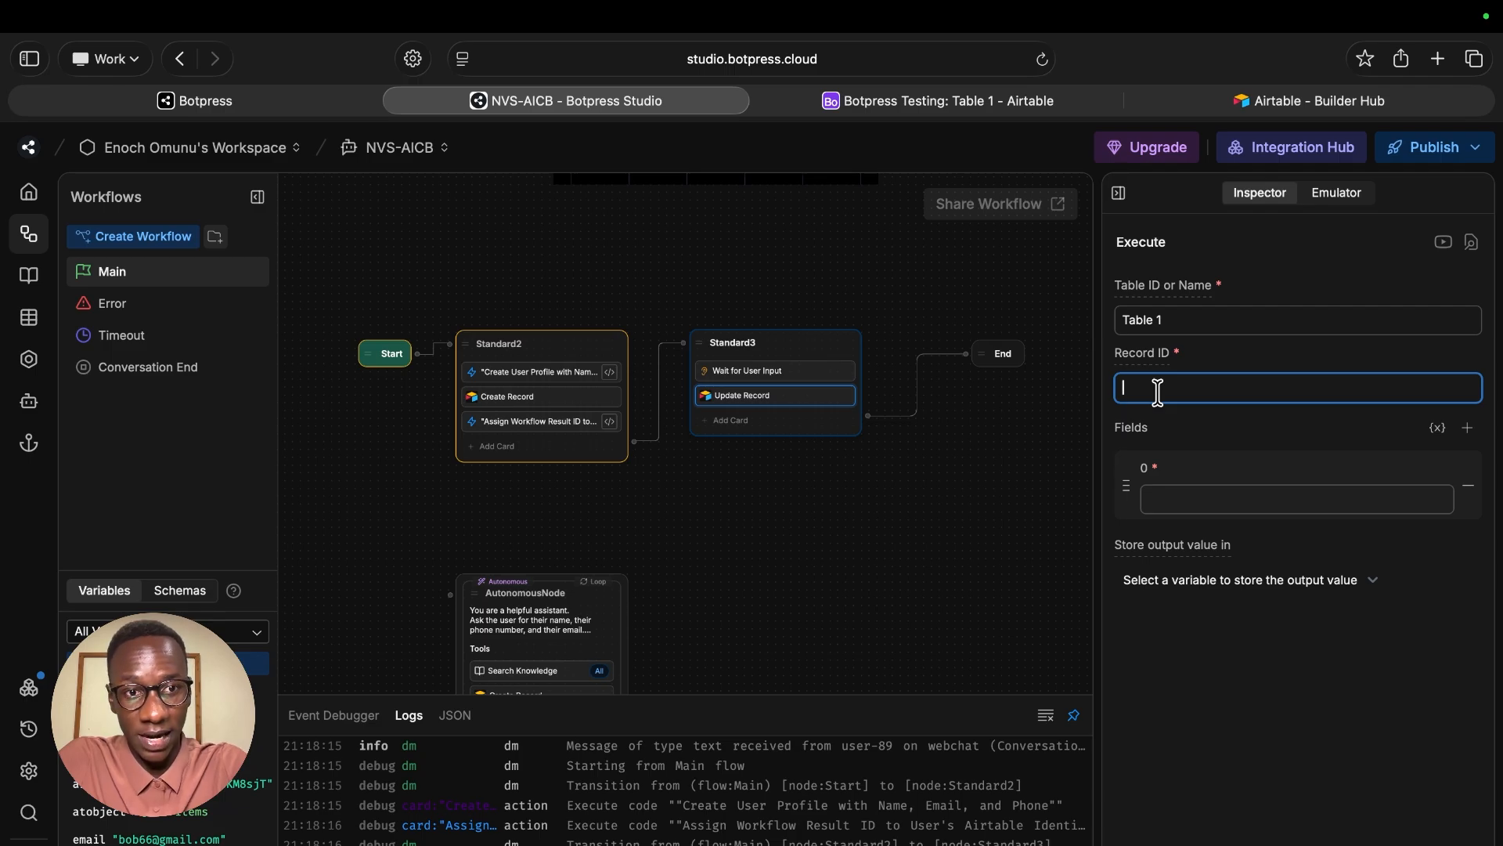
pyautogui.write('user.')
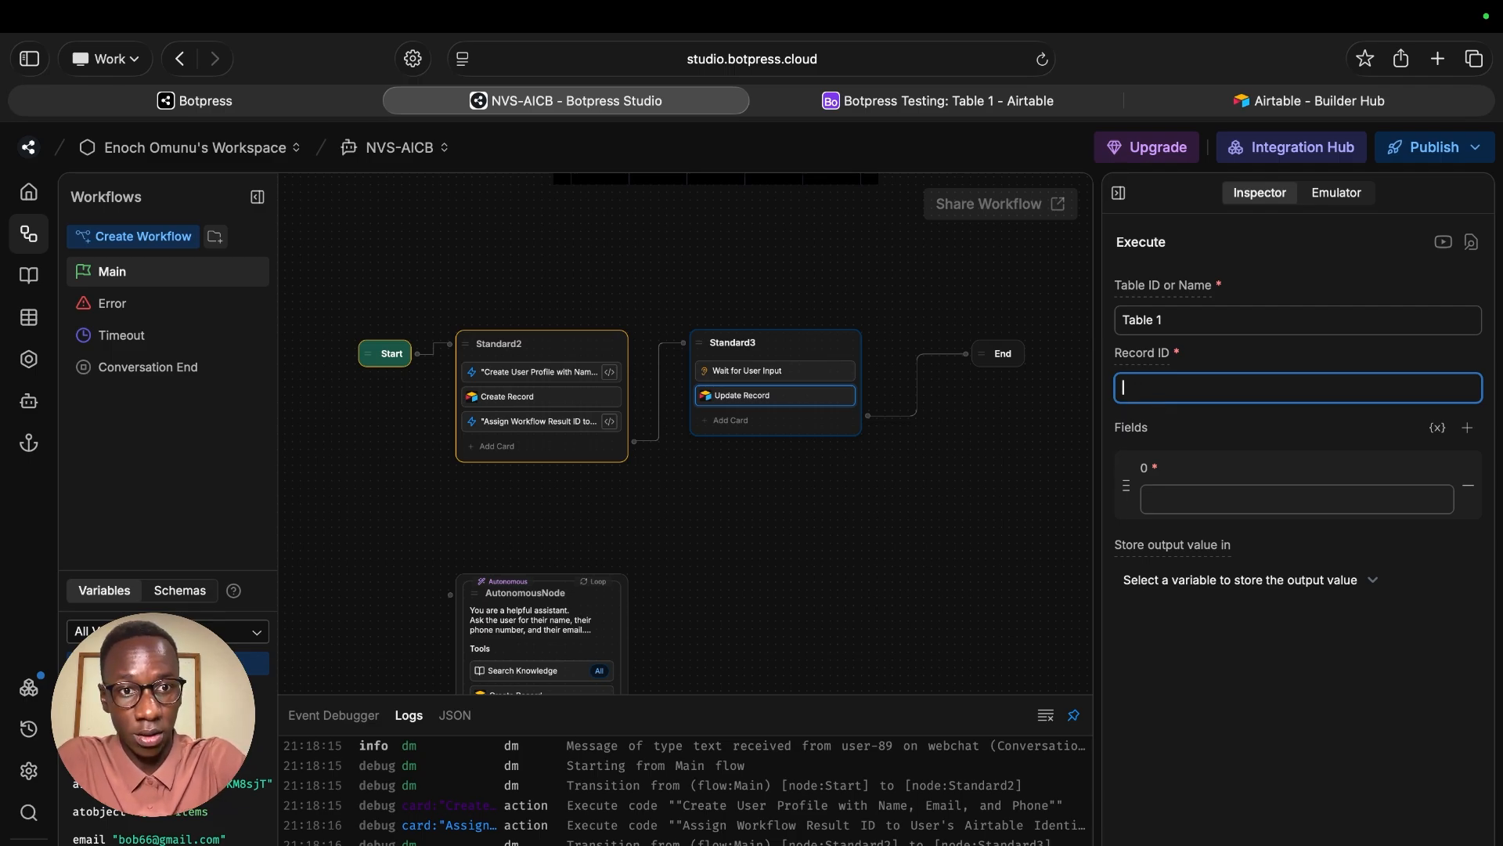
pyautogui.write('{{')
pyautogui.press('Return')
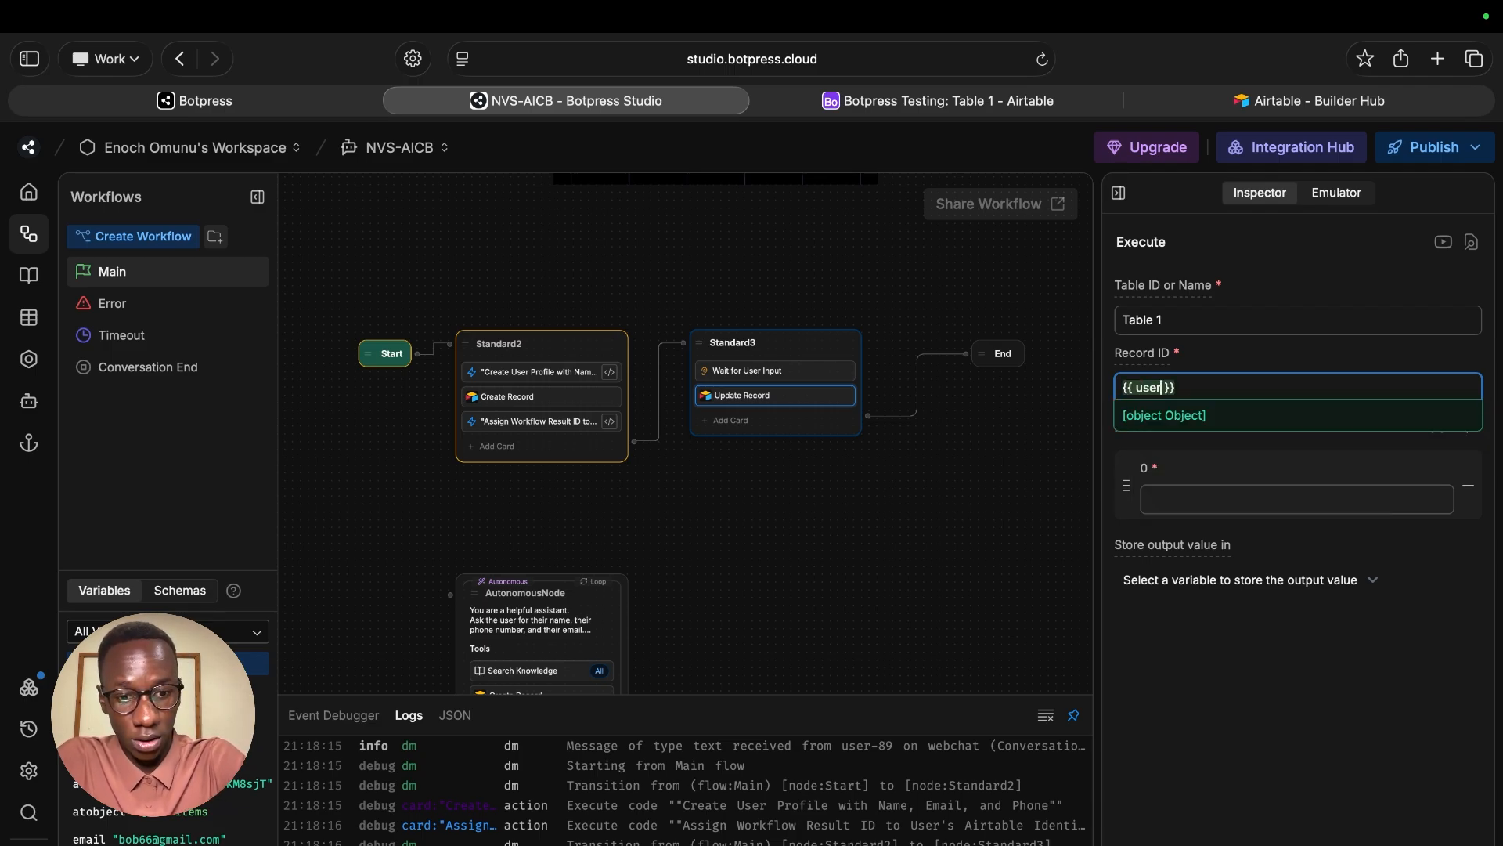
pyautogui.write('.')
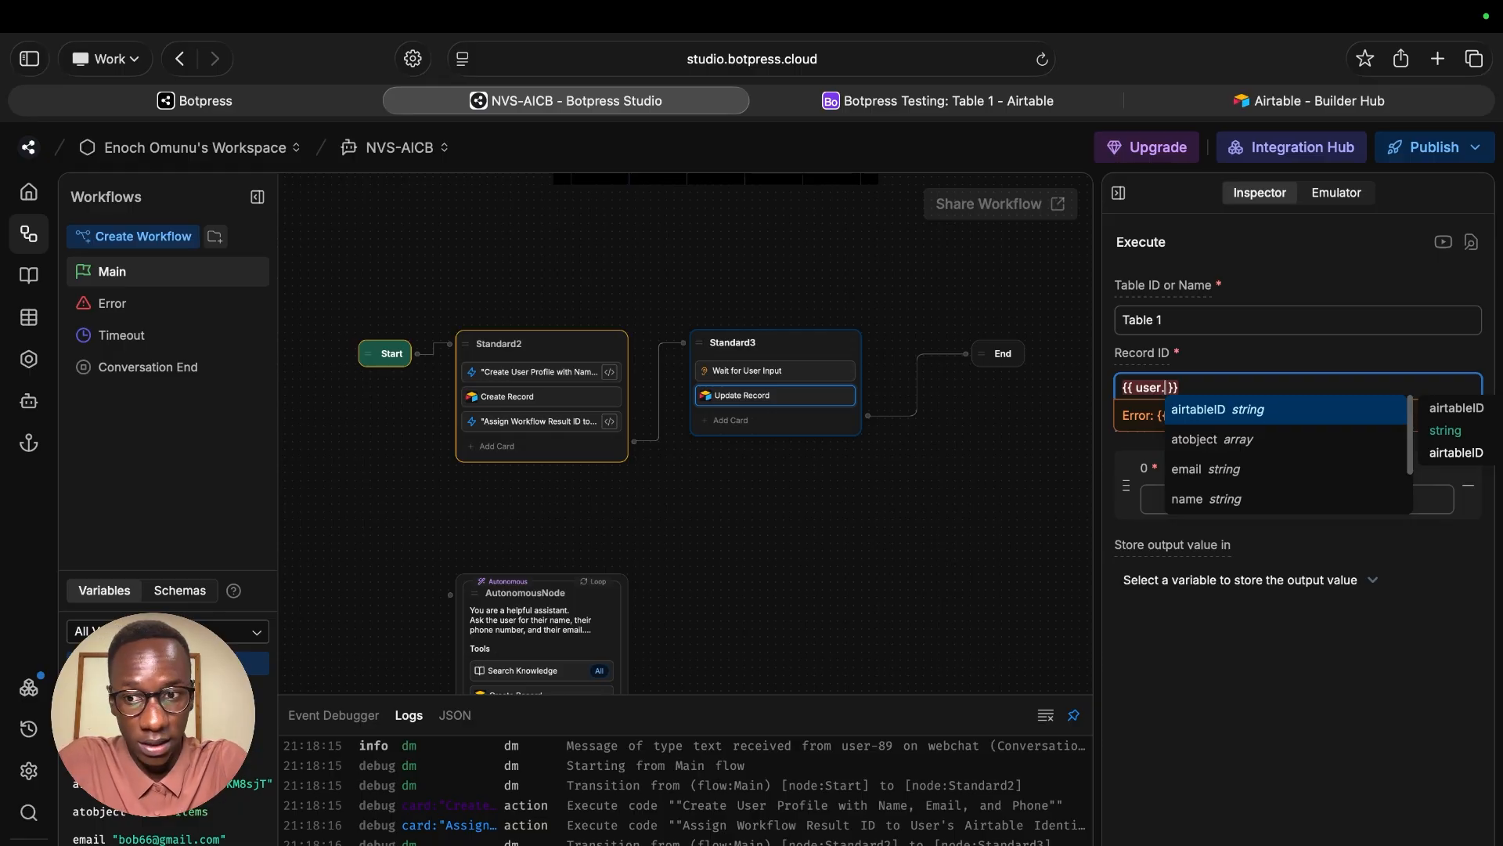
pyautogui.press('Return')
pyautogui.click(1202, 451)
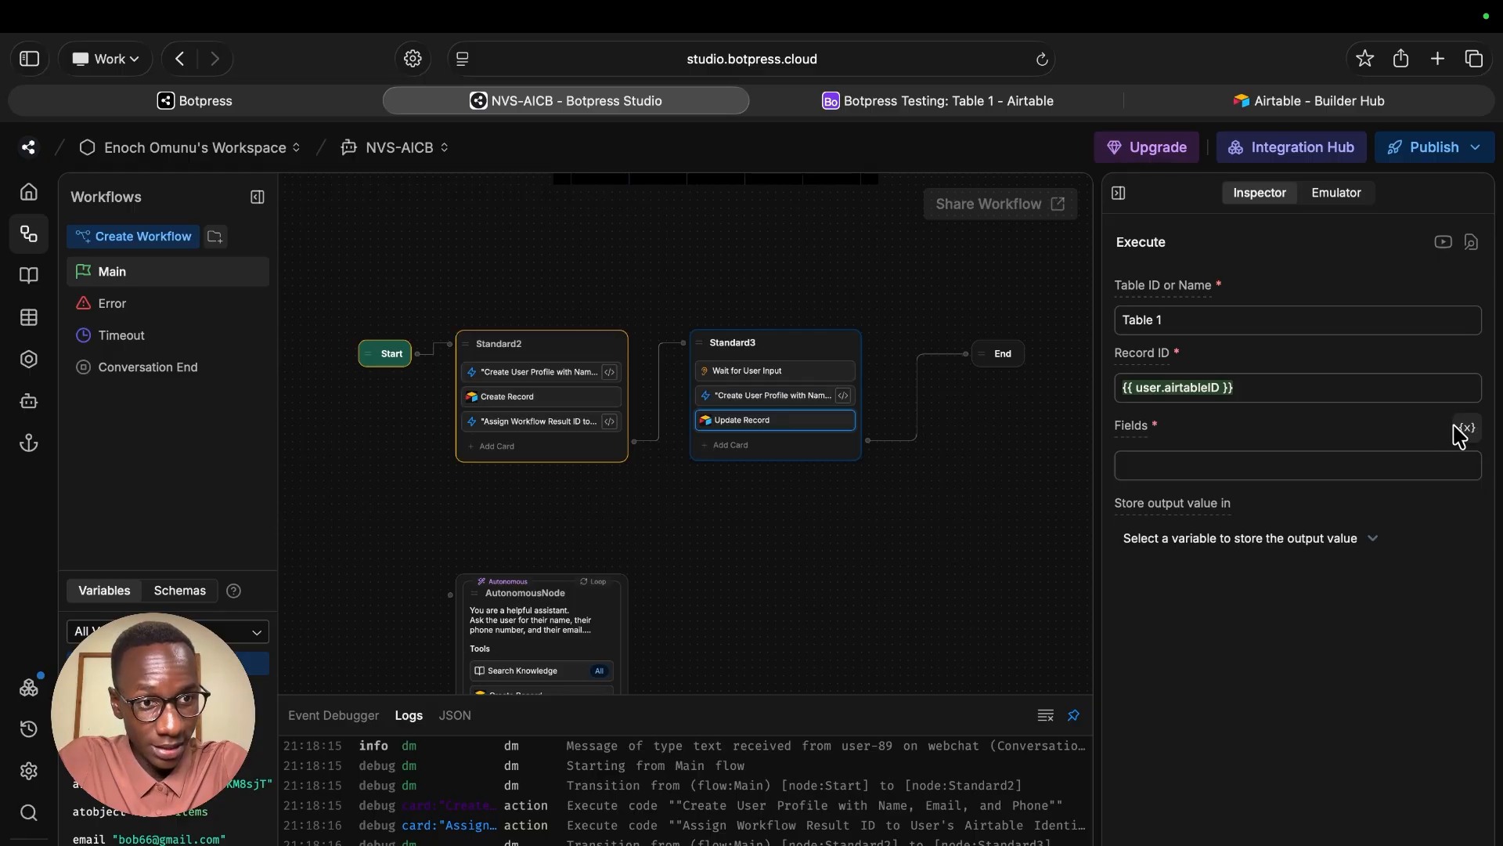
# - Set the Update Record card's Fields expression to user.atobject
pyautogui.click(1281, 460)
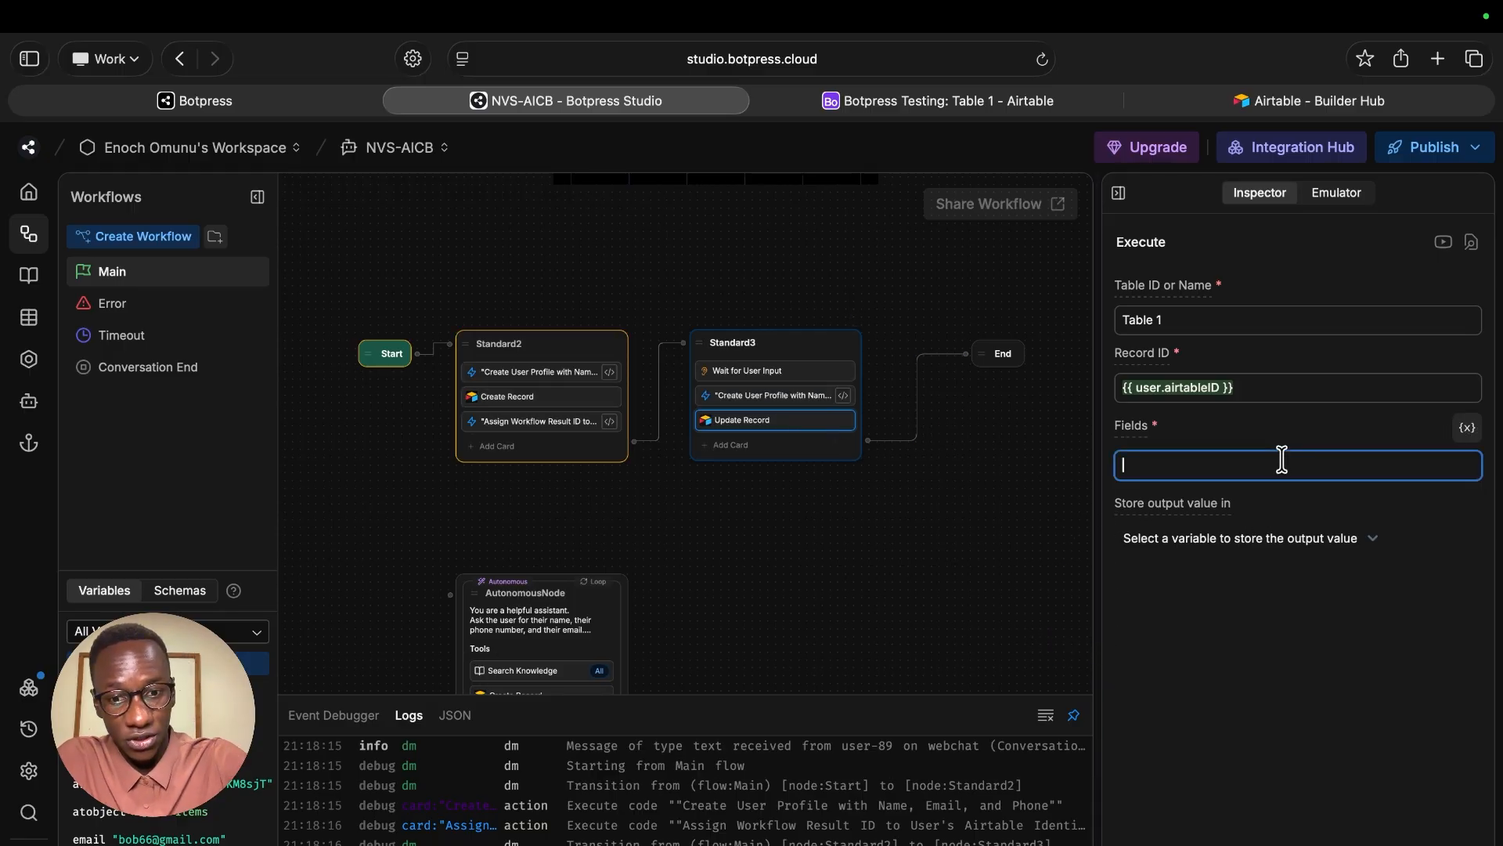
pyautogui.write('user.')
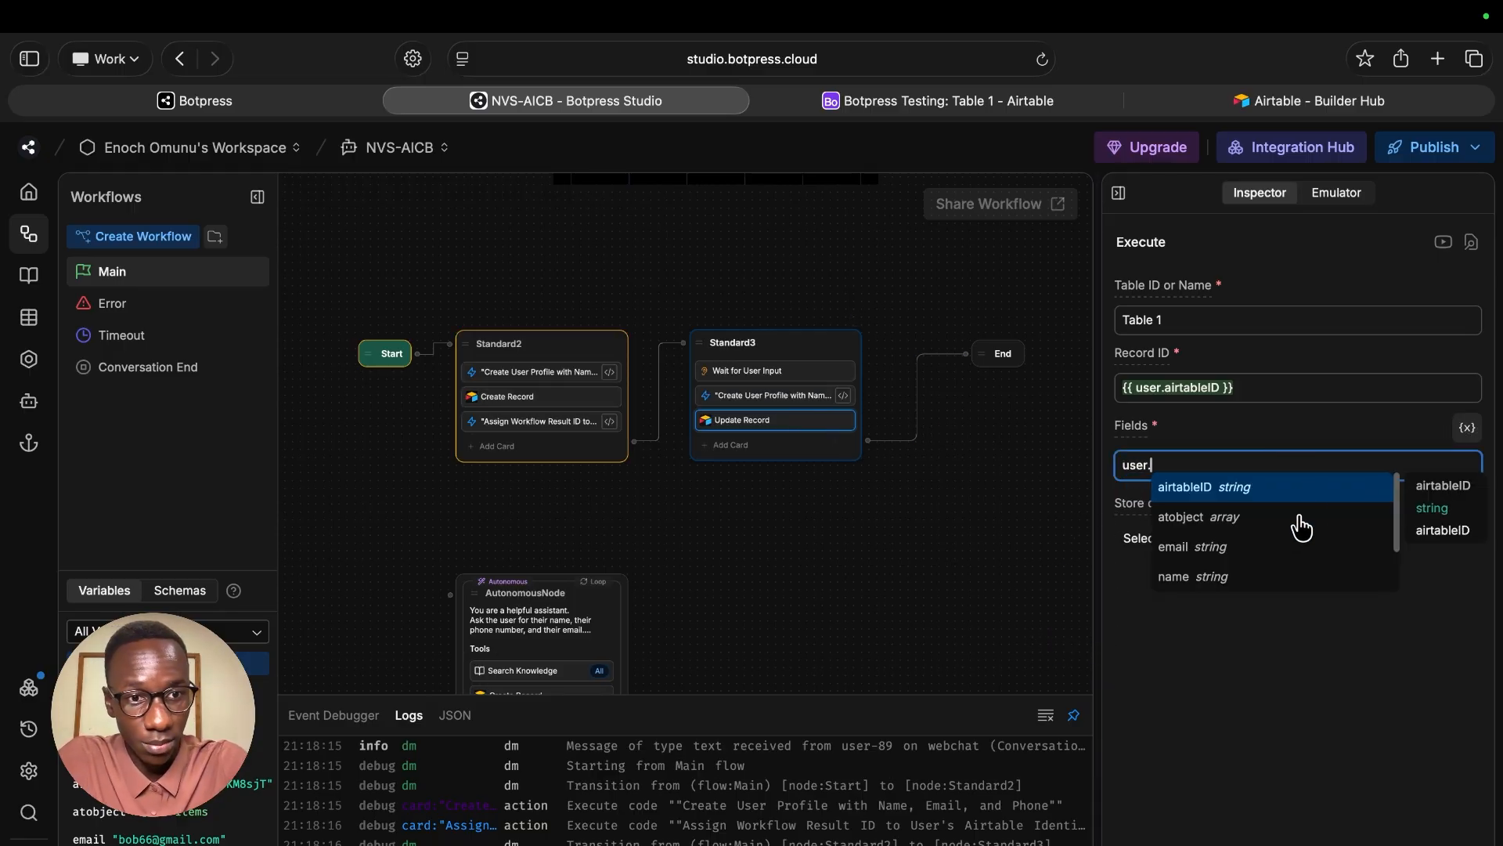
pyautogui.click(1231, 521)
pyautogui.click(925, 522)
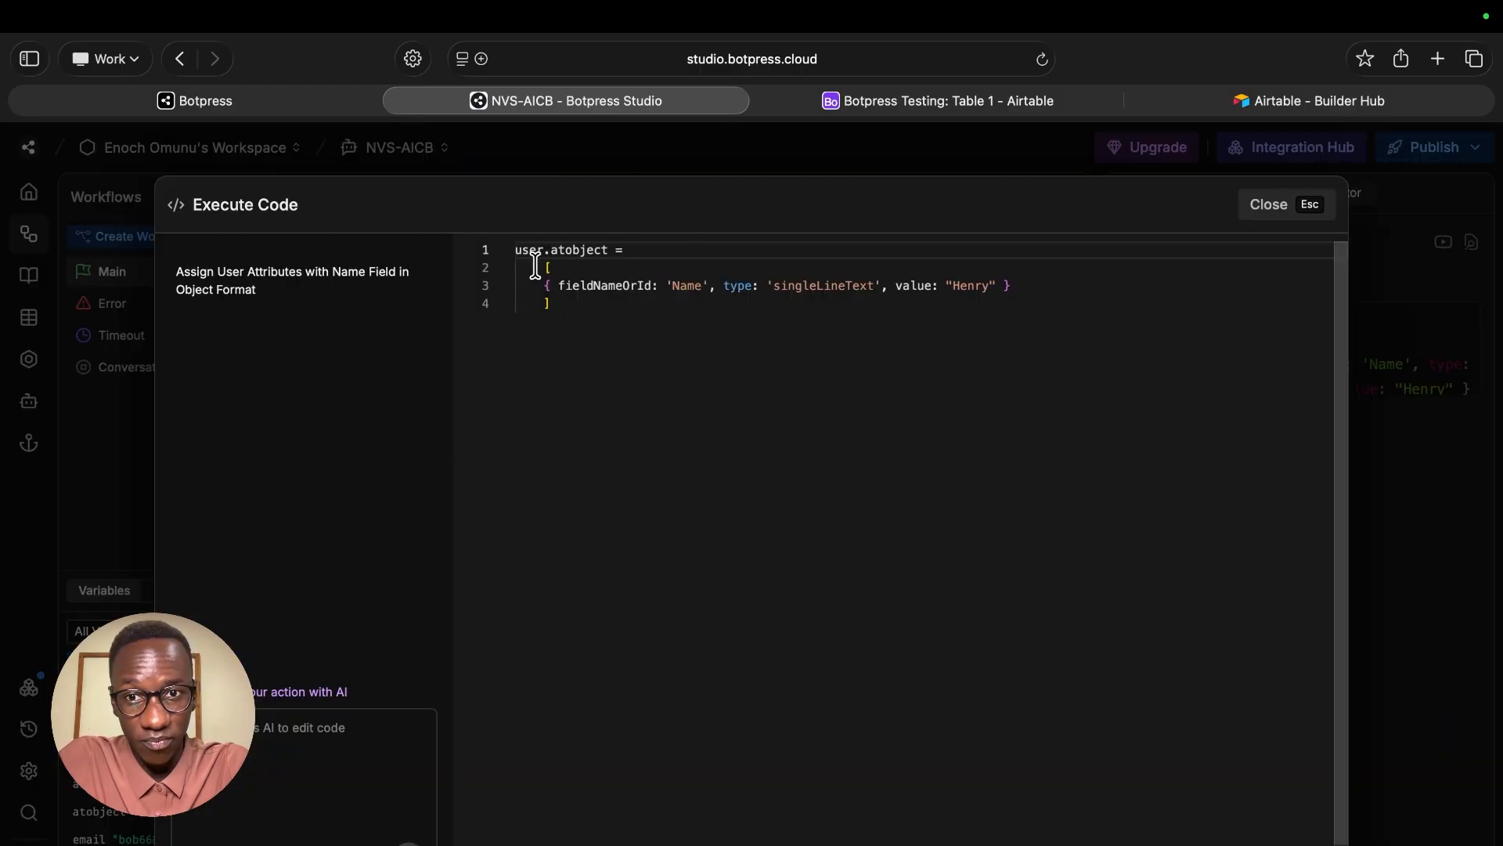
# - Review the user.atobject array with its Name entry in Standard3's Execute Code card, and close the code editor
pyautogui.moveTo(514, 248); pyautogui.dragTo(588, 296)
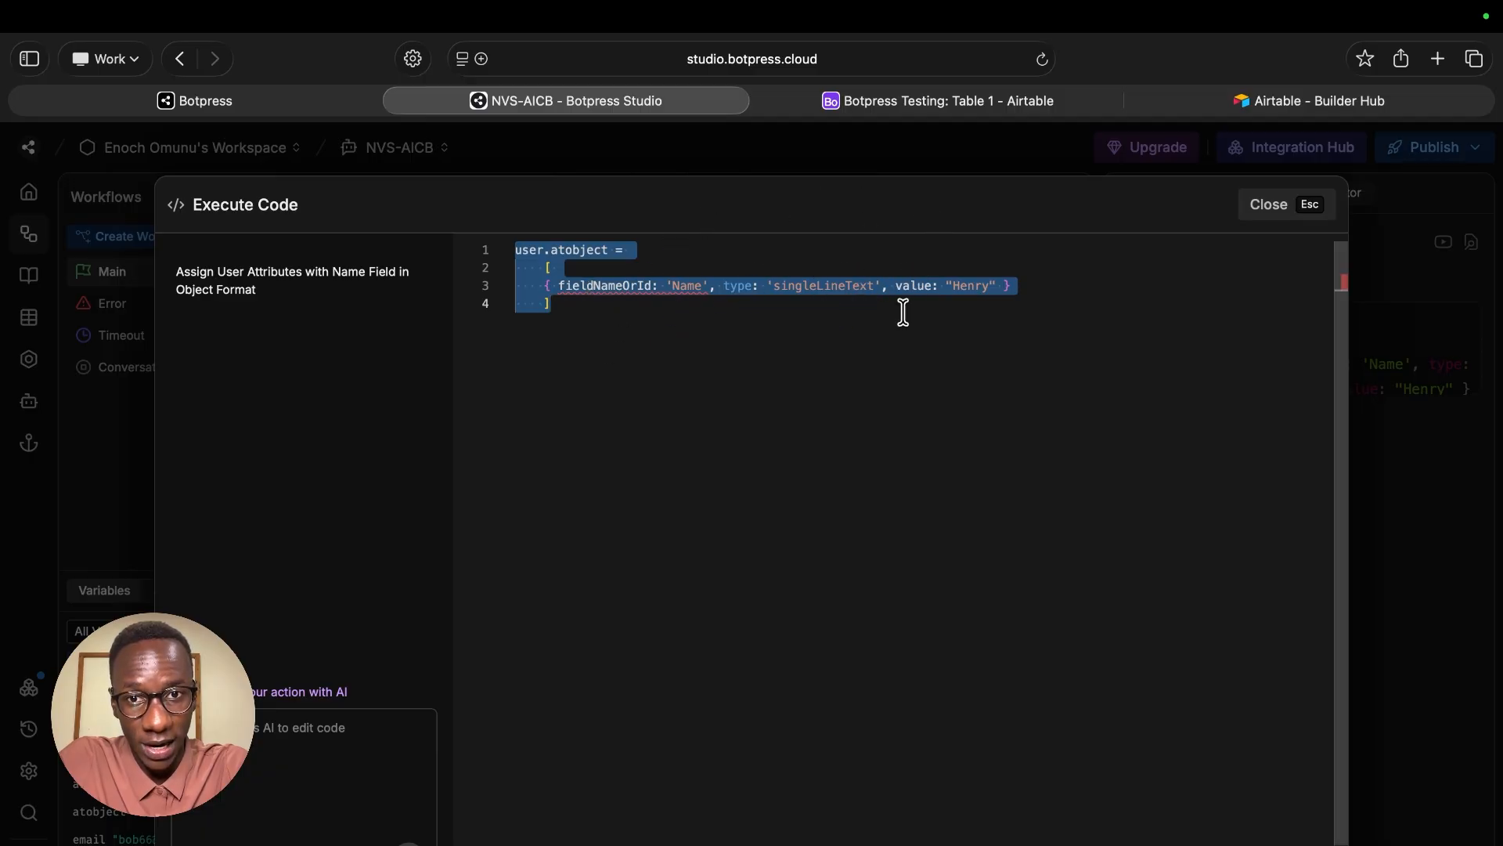
pyautogui.click(771, 403)
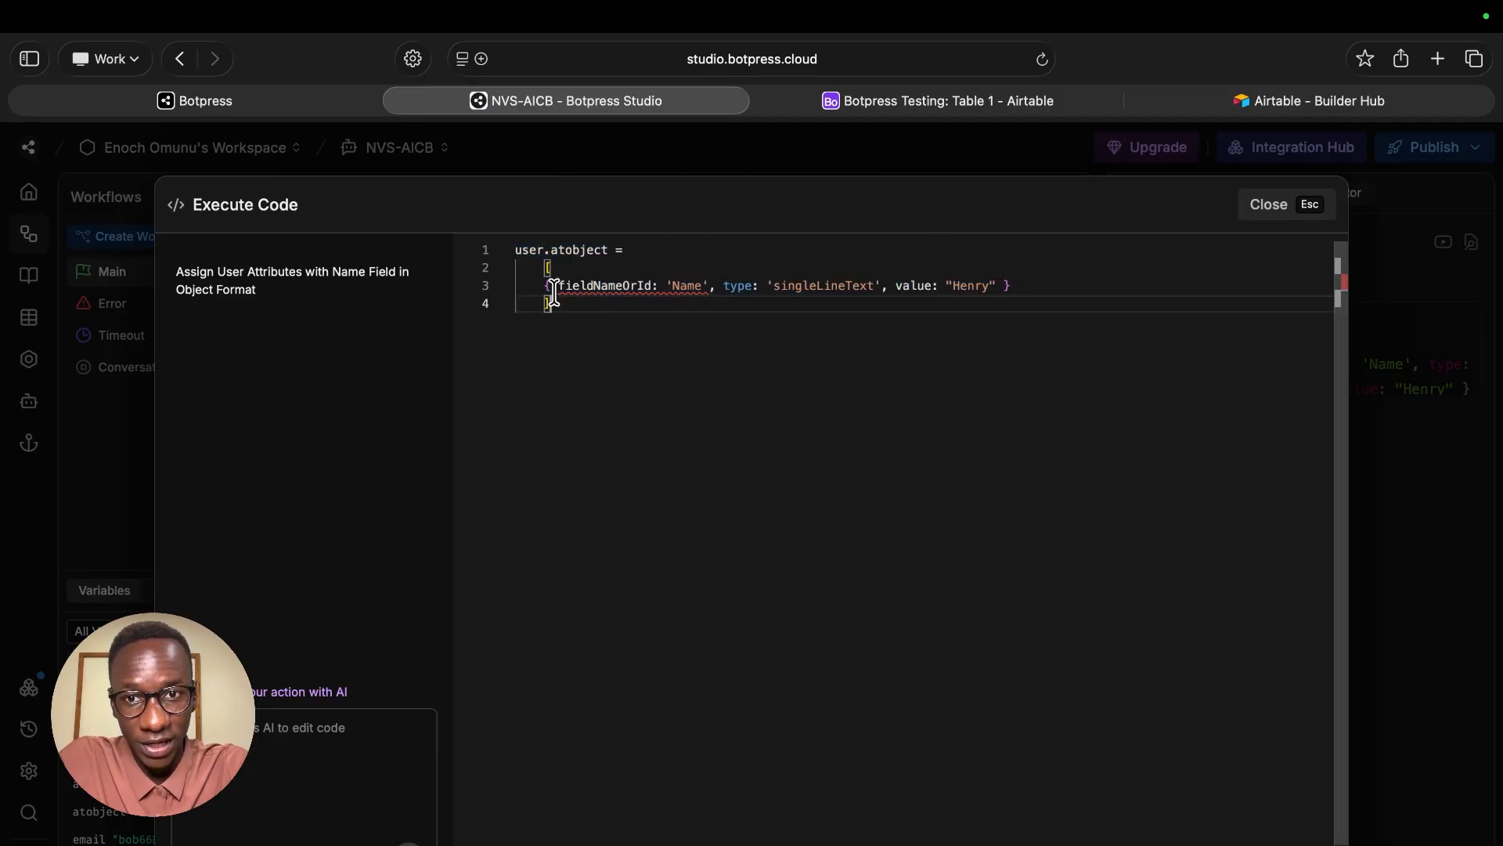
pyautogui.moveTo(550, 304); pyautogui.dragTo(540, 267)
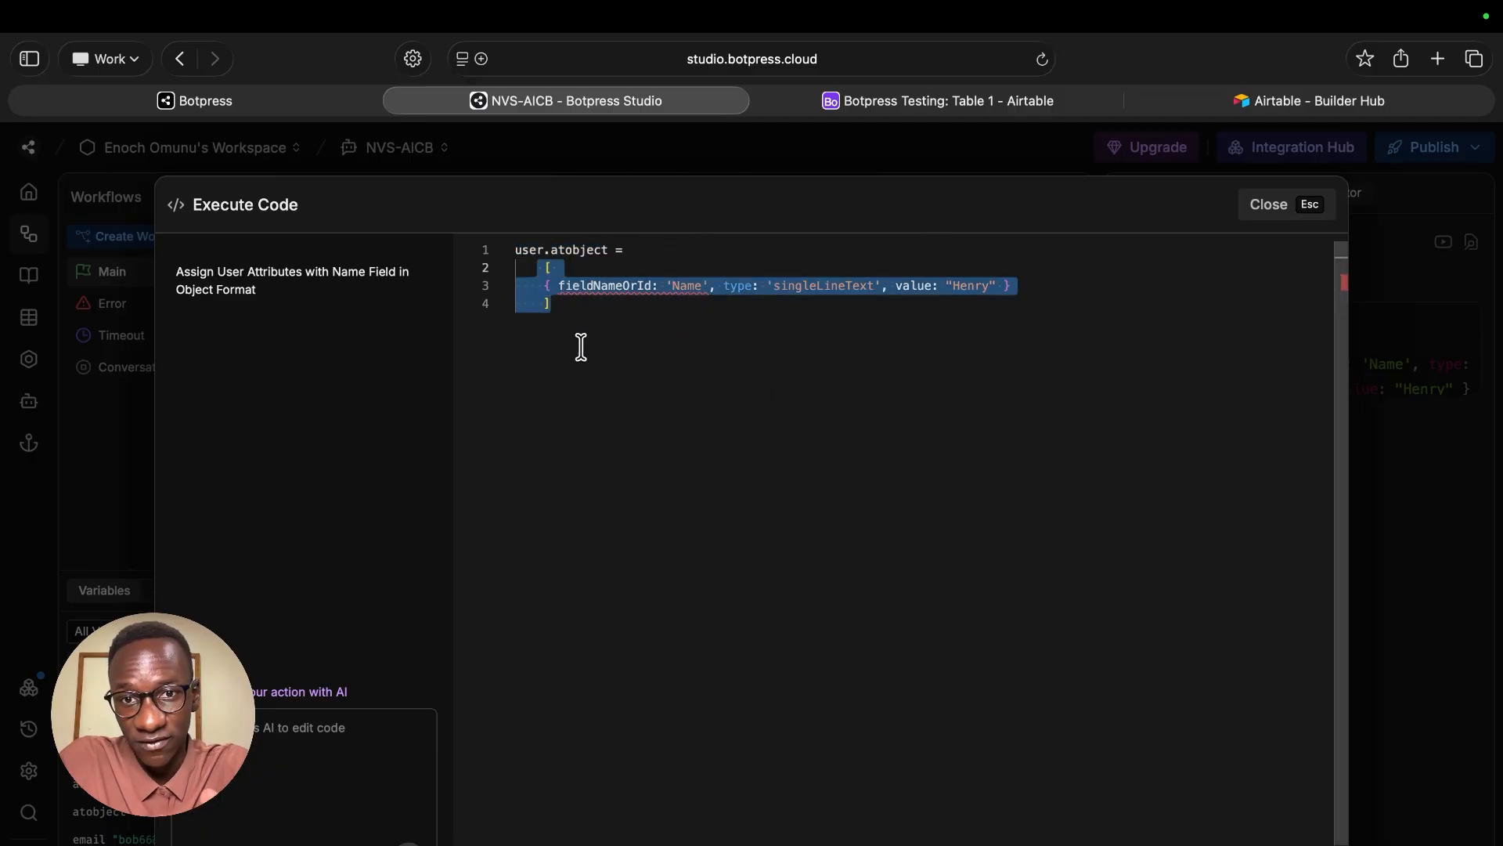
pyautogui.click(667, 349)
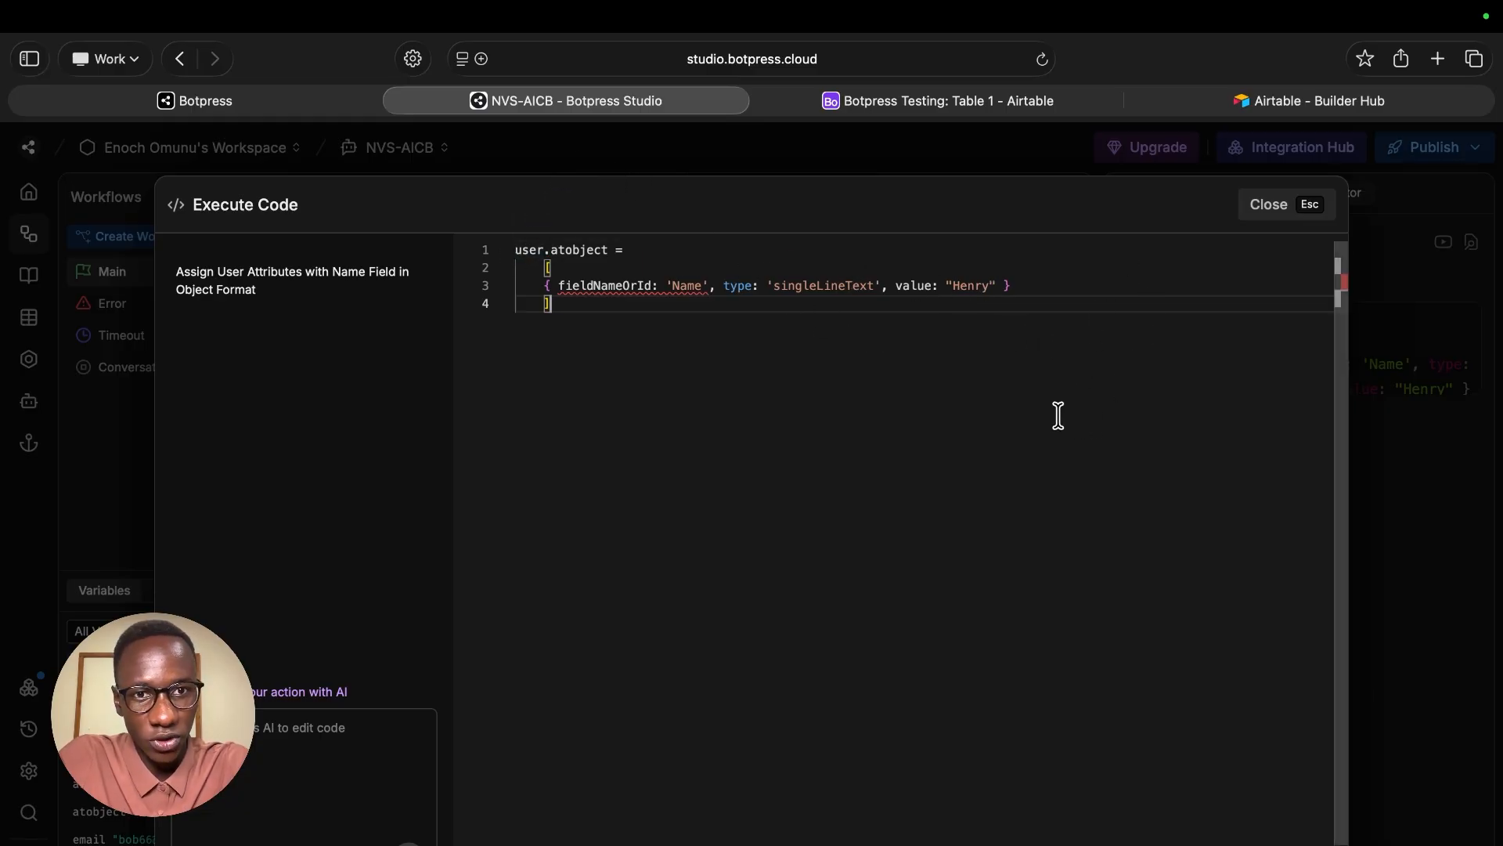
pyautogui.click(1276, 222)
# - Send "hi" to the bot in the emulator, and switch to Airtable to check Table 1 for the new record
pyautogui.click(1328, 206)
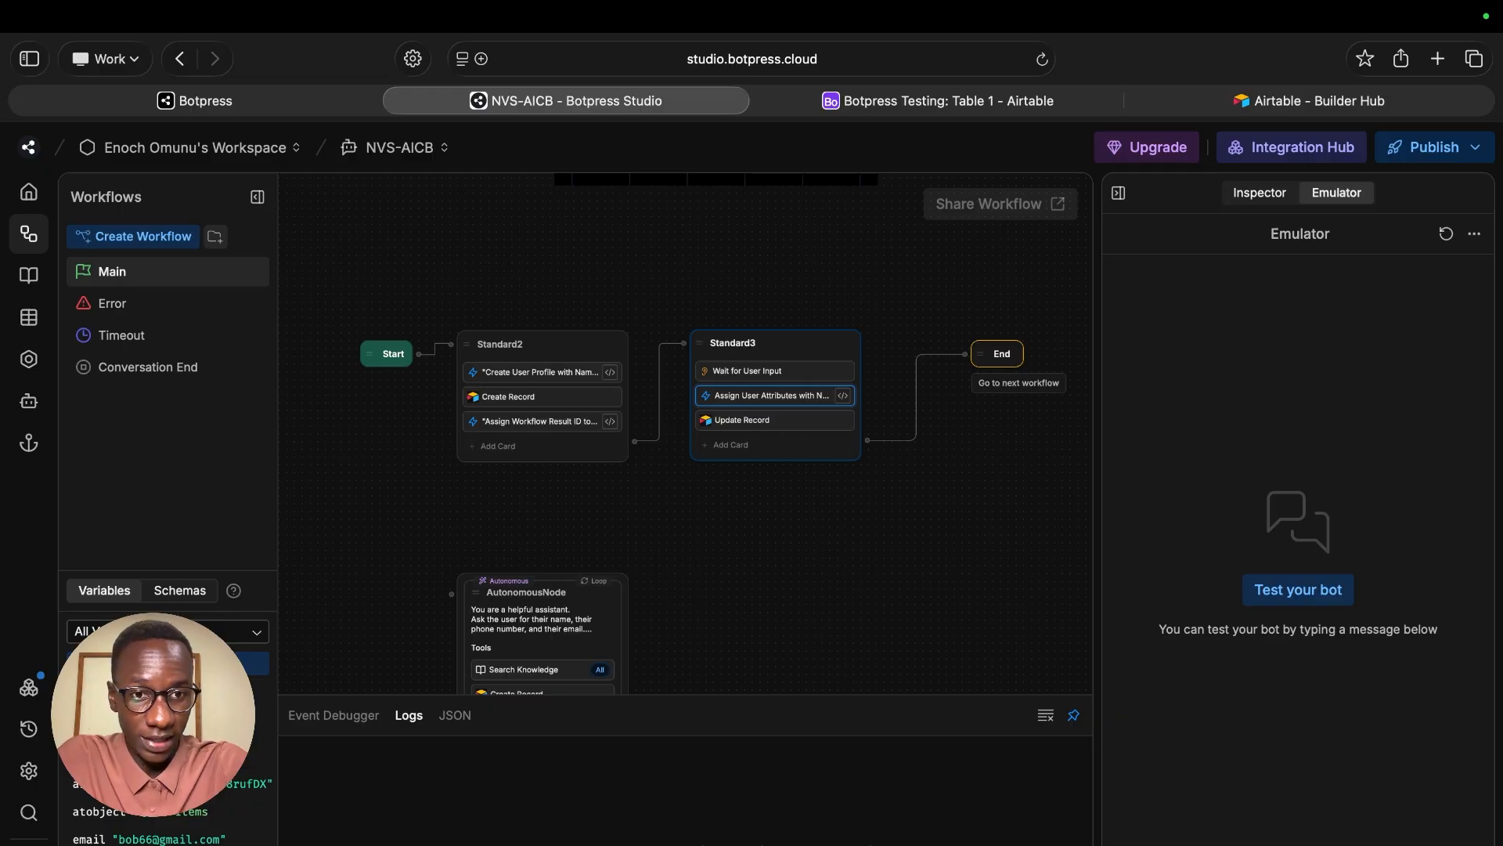
pyautogui.write('hi')
pyautogui.press('Return')
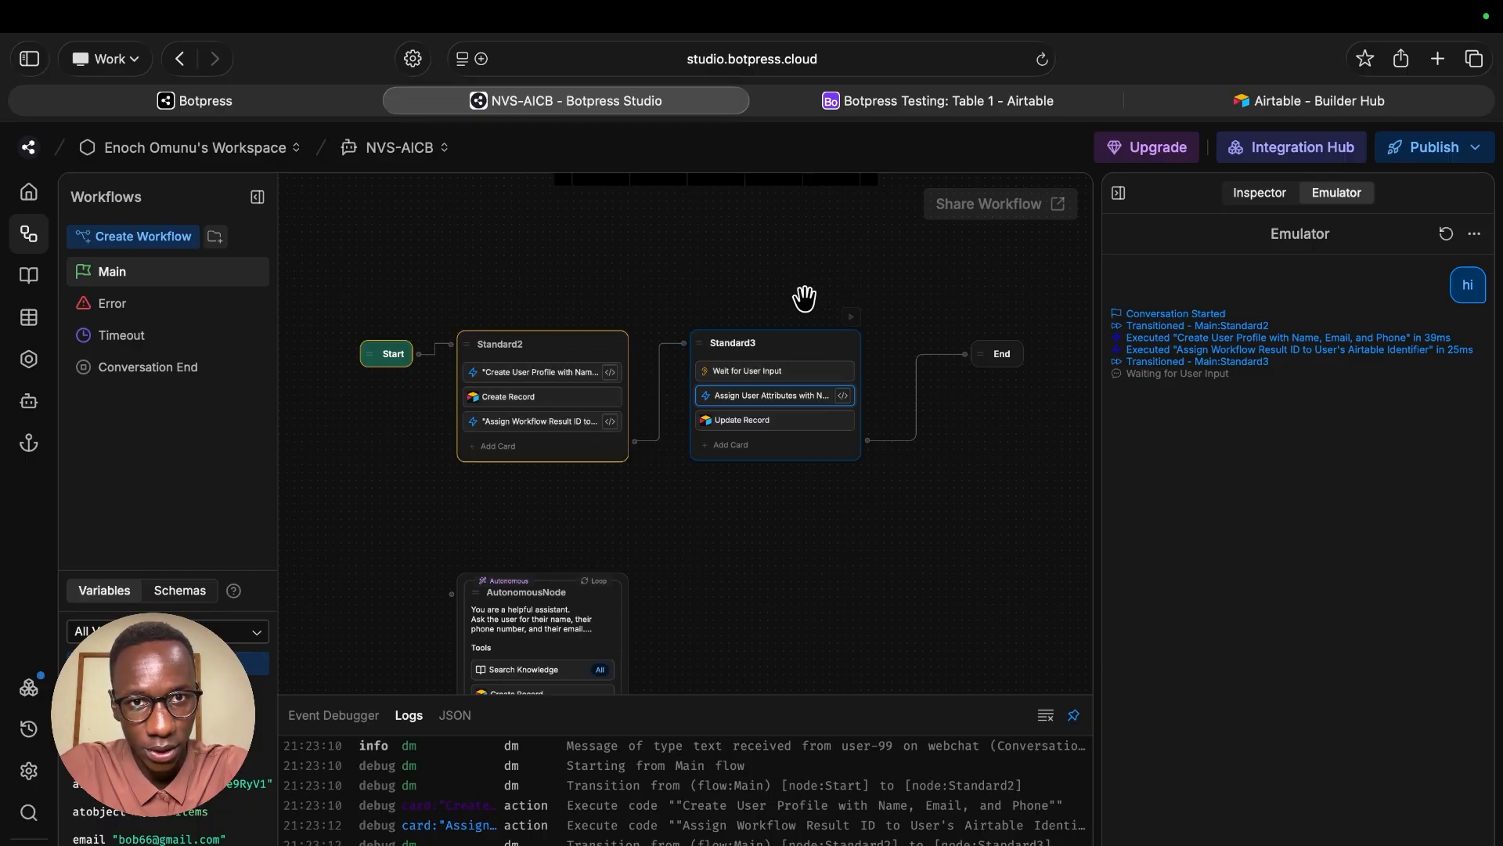
pyautogui.click(922, 108)
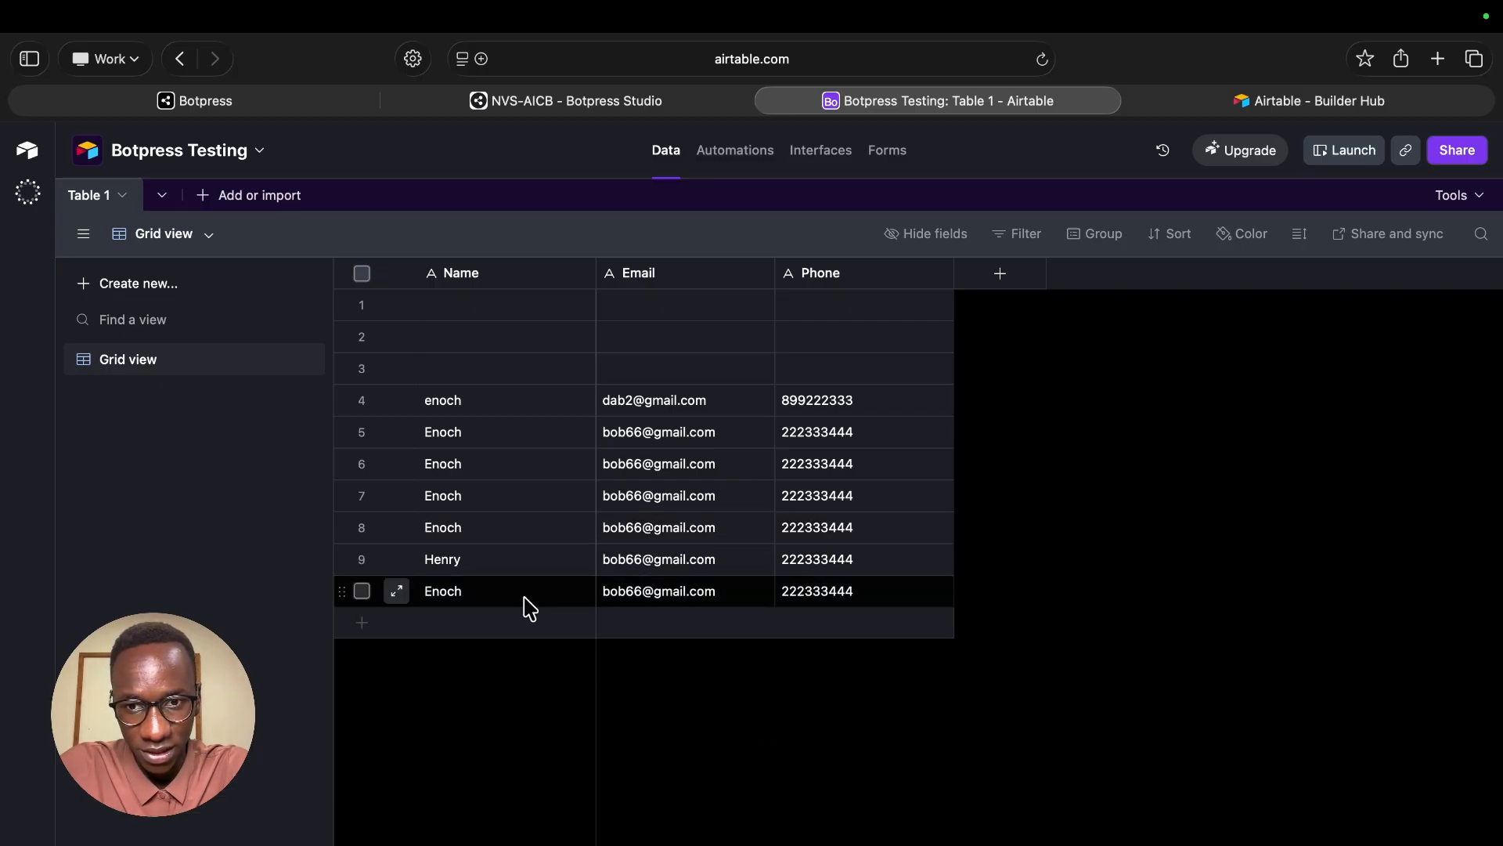
# - Send a second message, "Hi", from Botpress Studio, and check the last record's name in Airtable's Table 1 before returning to Botpress Studio
pyautogui.click(603, 100)
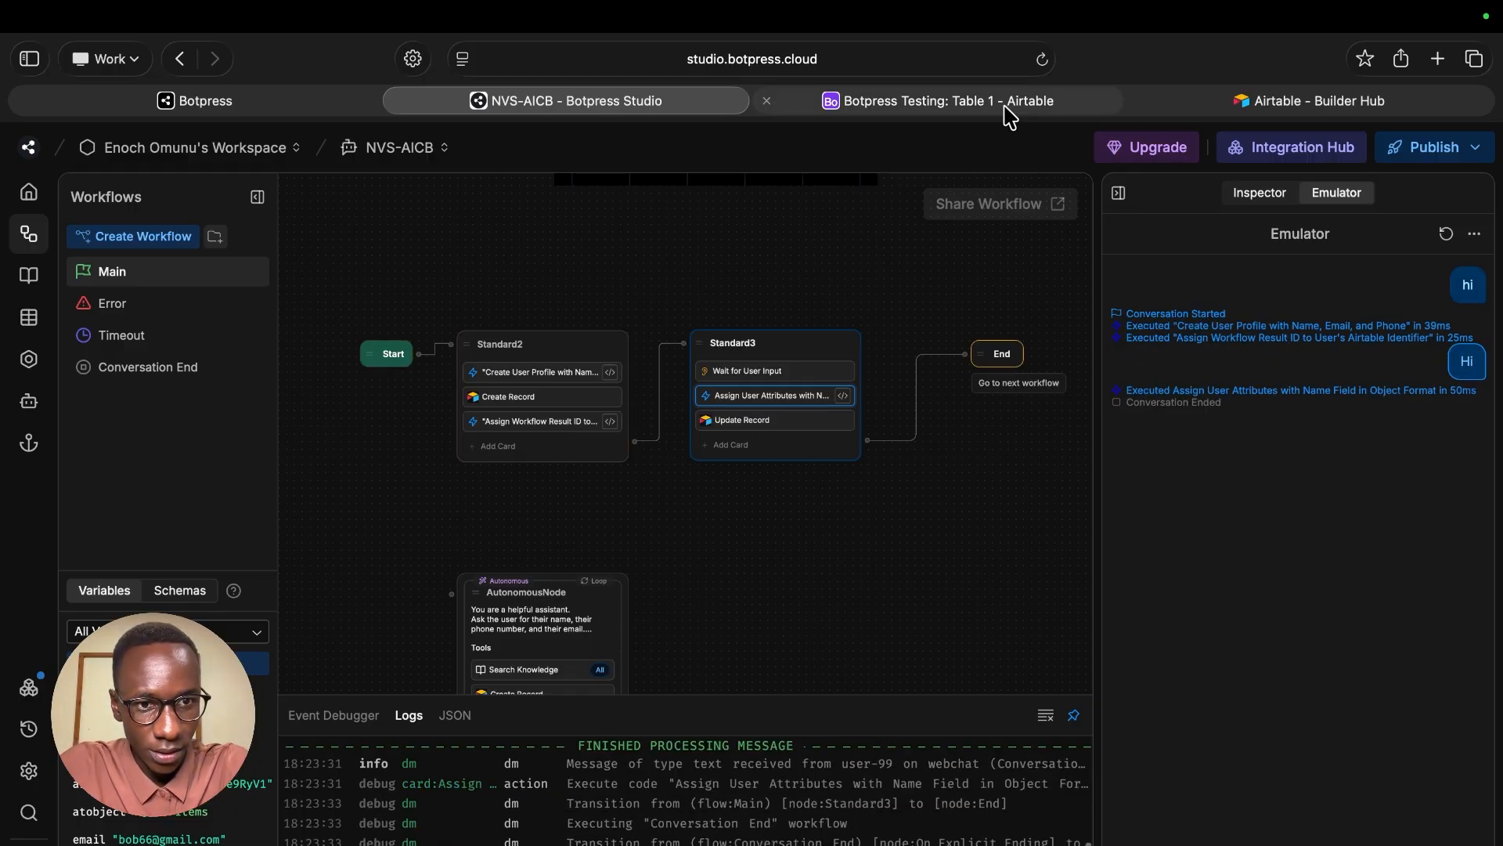
pyautogui.click(932, 110)
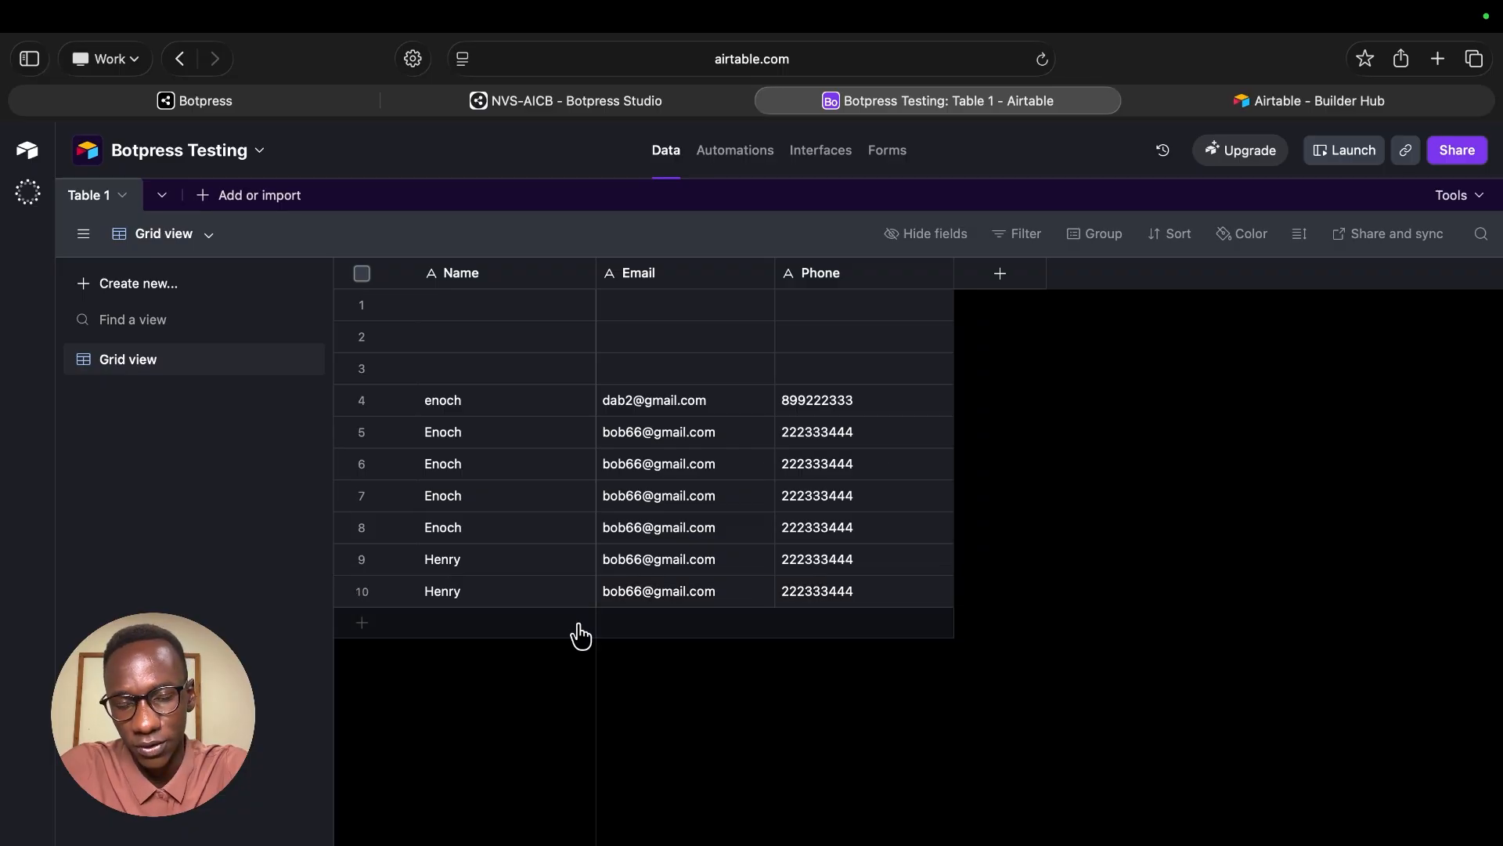
pyautogui.click(673, 108)
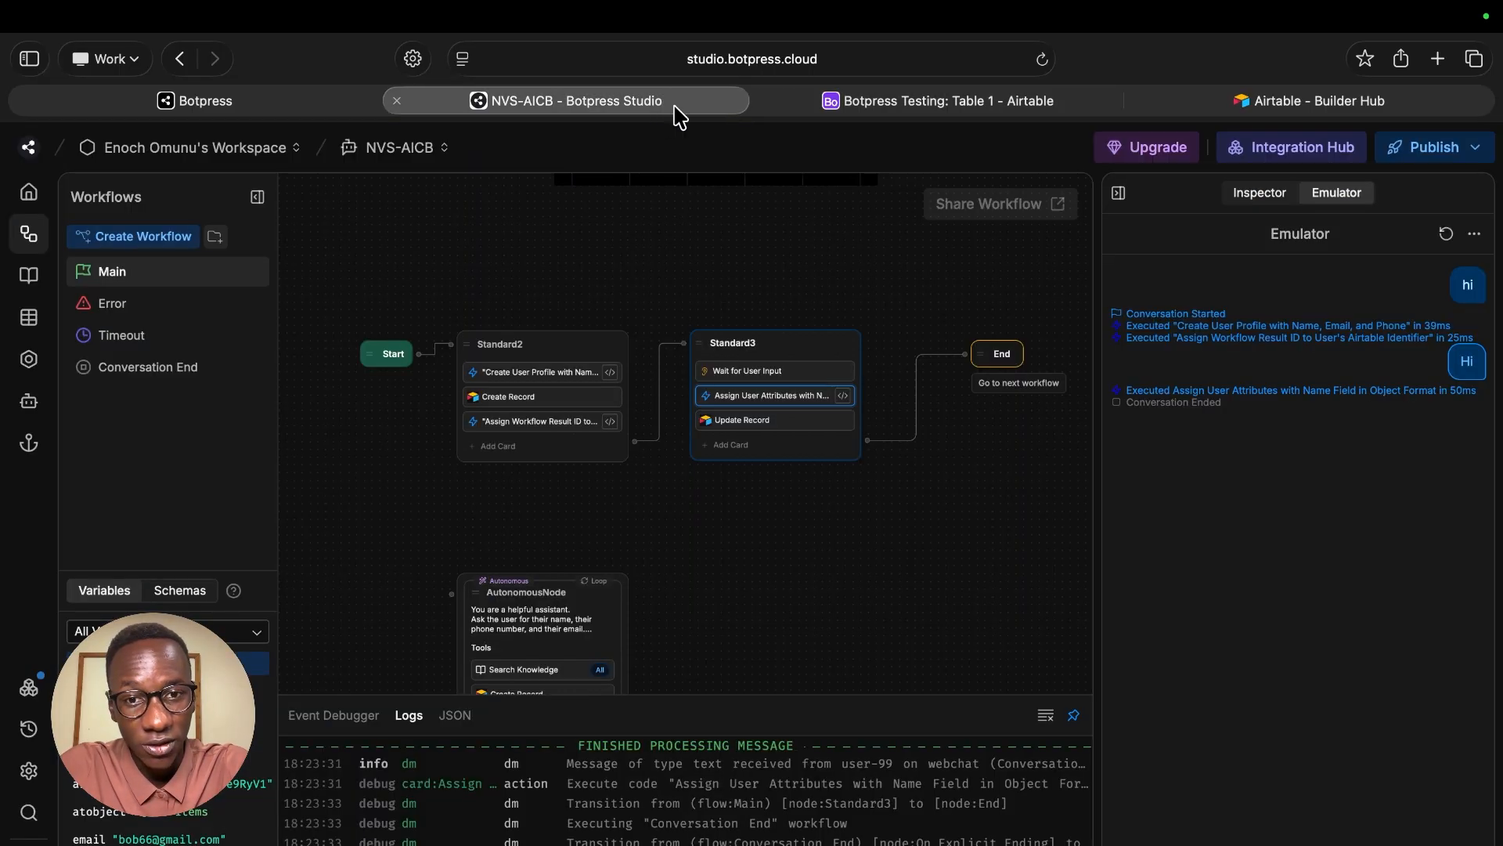